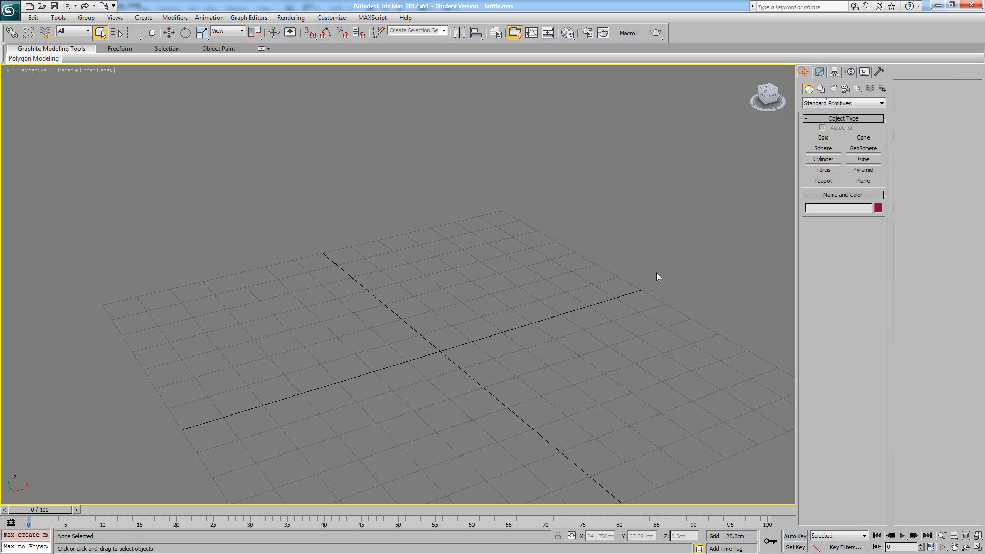
- Activate the Cylinder tool for creating a standard primitive
{"action": "middle_click_drag", "start_coordinate": [656, 273], "coordinate": [562, 329], "text": "alt"}
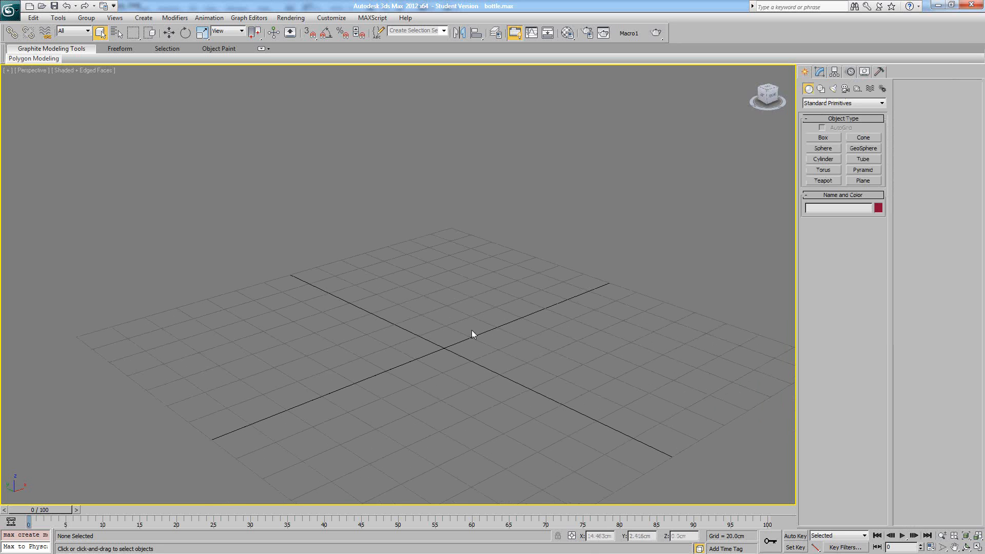
{"action": "middle_click_drag", "start_coordinate": [471, 331], "coordinate": [454, 336], "text": "alt"}
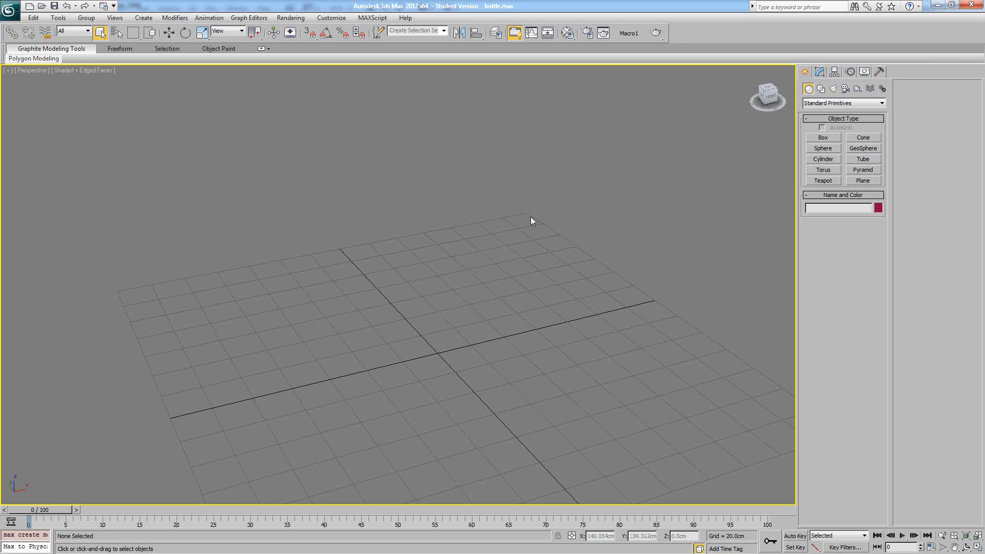
{"action": "left_click", "coordinate": [823, 159]}
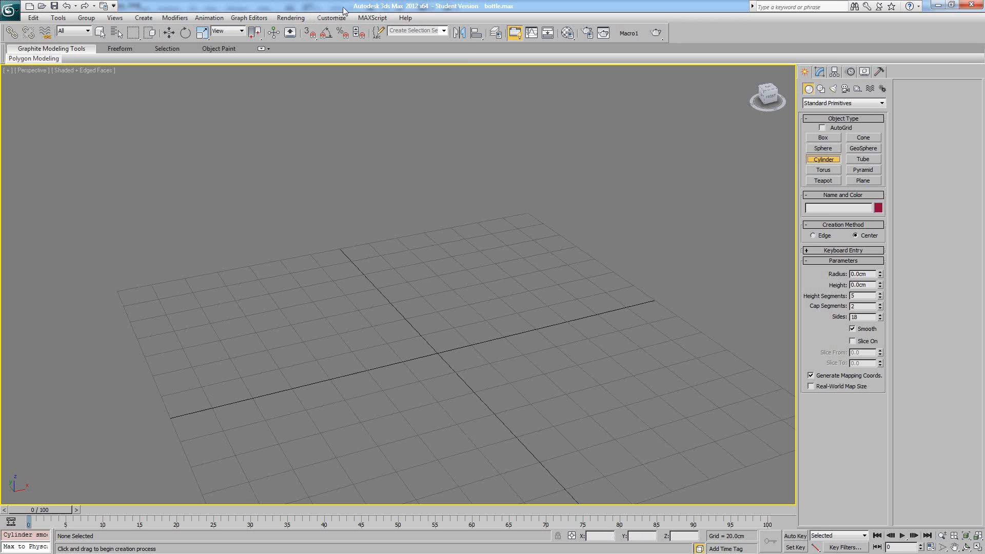
- Check the metric display units and the system unit scale in the units setup
{"action": "left_click", "coordinate": [331, 17]}
{"action": "left_click", "coordinate": [338, 151]}
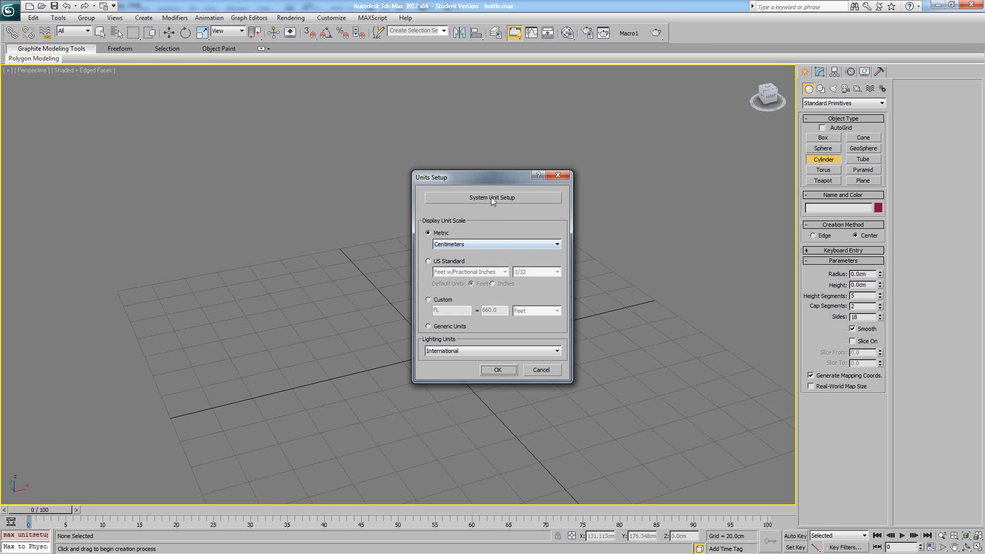
{"action": "left_click", "coordinate": [491, 198]}
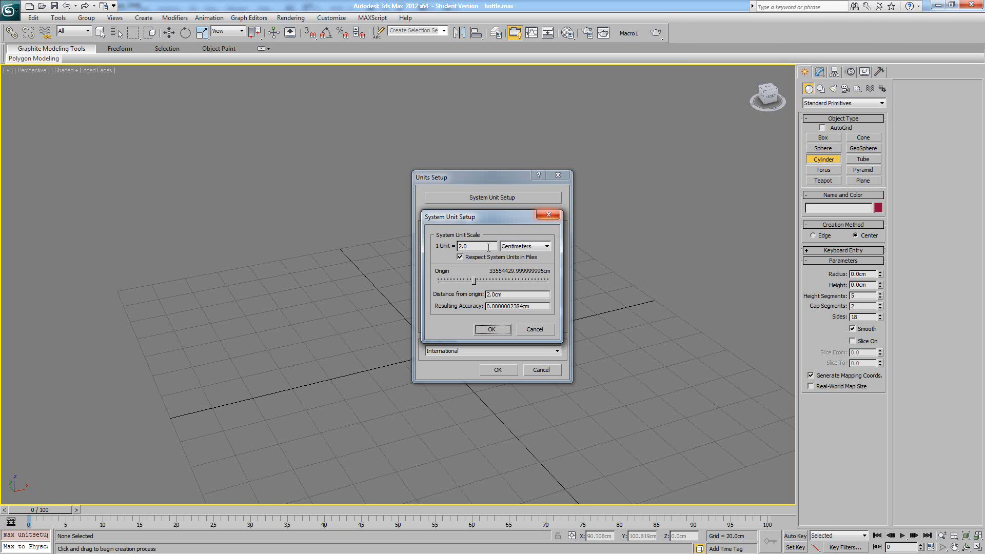
{"action": "left_click", "coordinate": [469, 244]}
{"action": "left_click", "coordinate": [538, 216]}
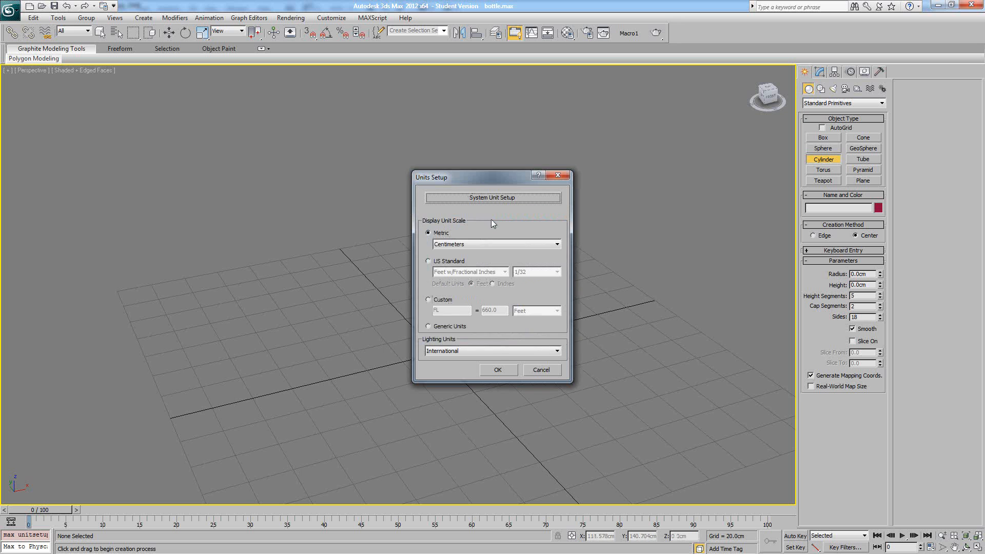
{"action": "left_click", "coordinate": [493, 369]}
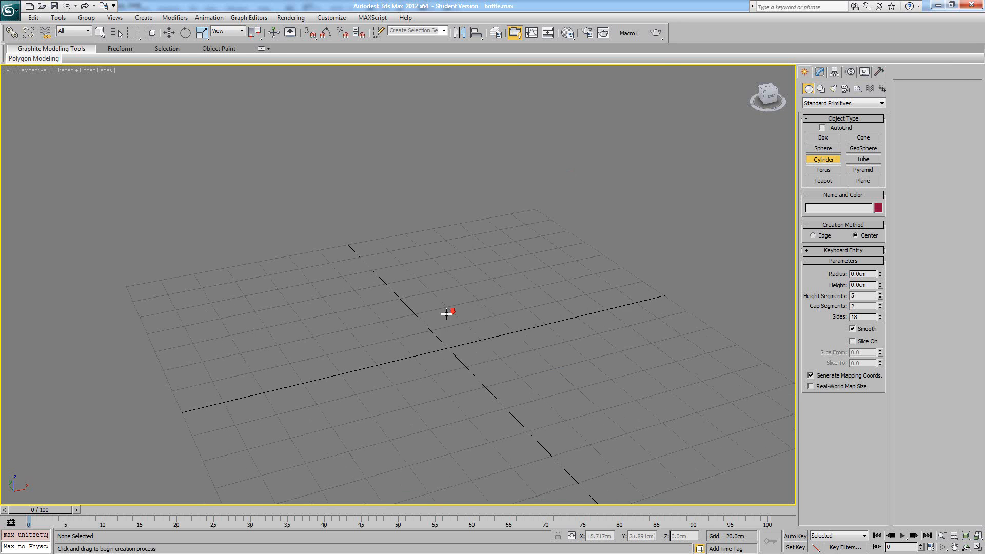
- Draw a cylinder of about 34 cm radius near the grid's centre and set its height to 100 cm
{"action": "left_click_drag", "start_coordinate": [430, 327], "coordinate": [406, 346]}
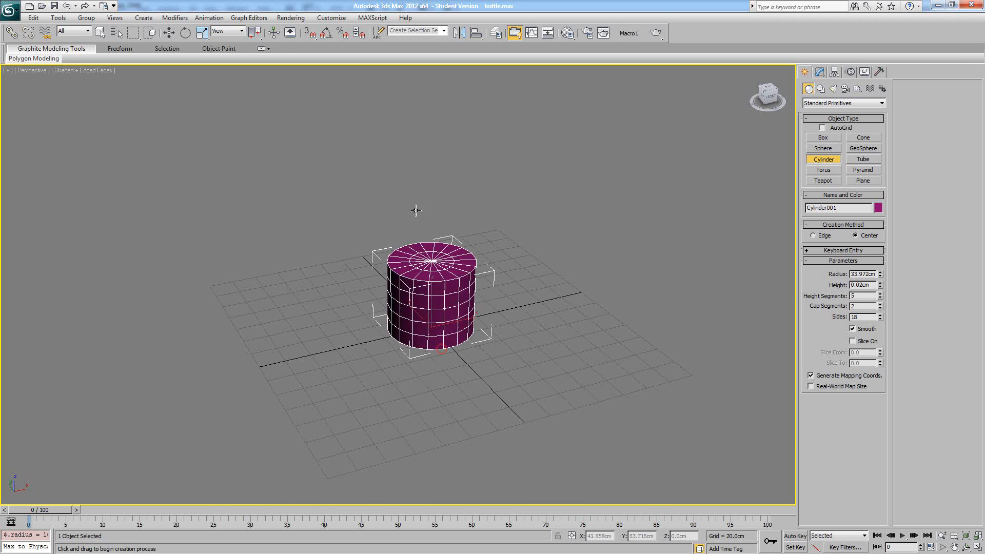
{"action": "left_click", "coordinate": [406, 128]}
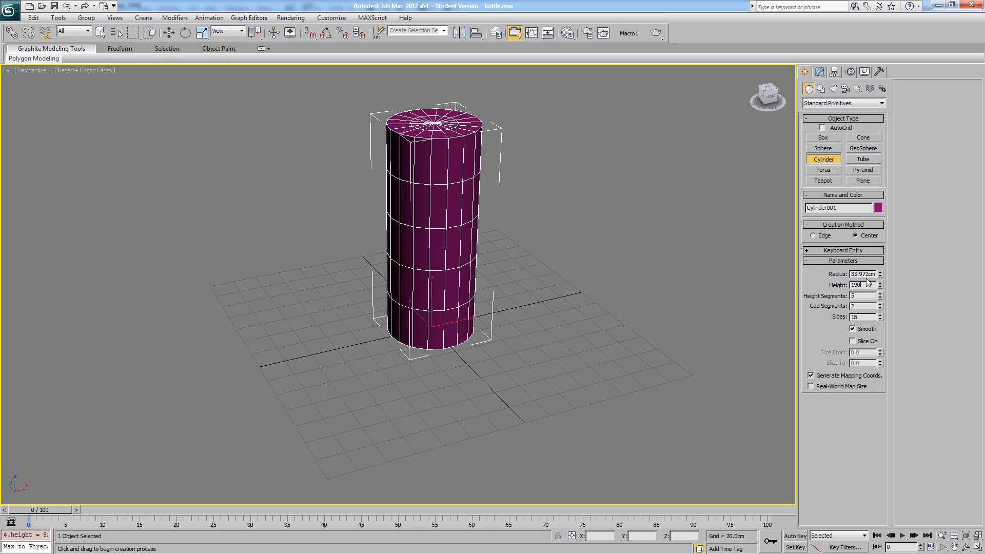
{"action": "key", "text": "Return"}
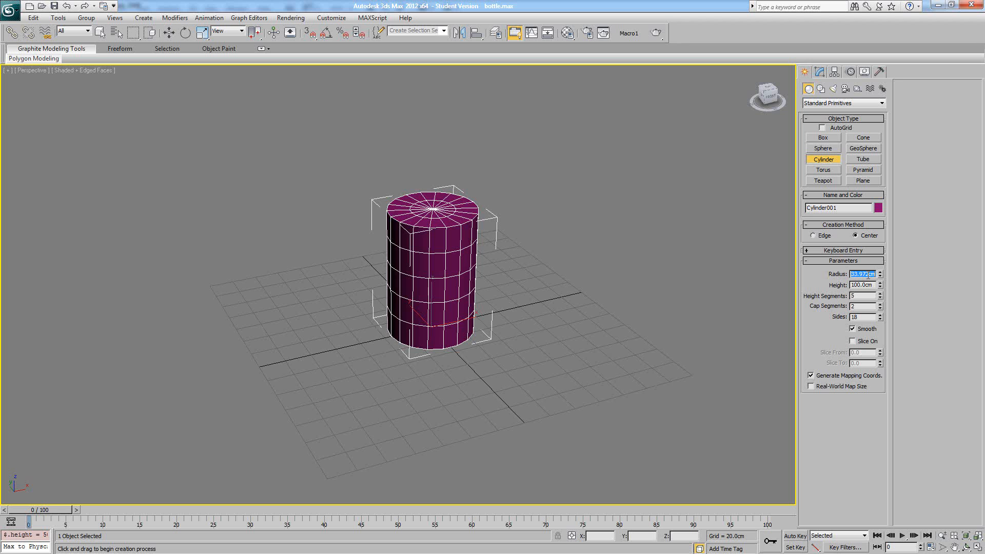
- Set the cylinder's radius to 20 cm and finish creating it
{"action": "left_click", "coordinate": [867, 274]}
{"action": "type", "text": "25"}
{"action": "key", "text": "Return"}
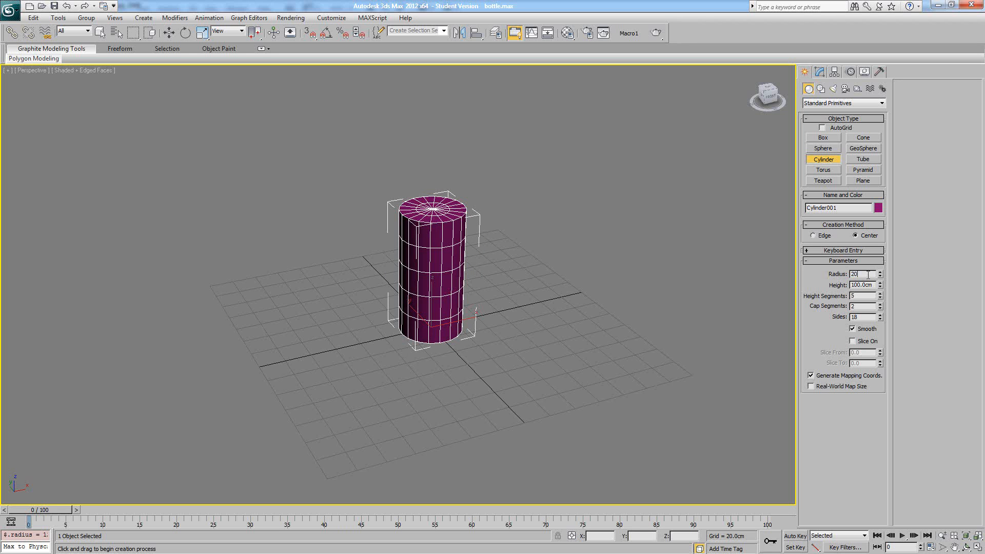
{"action": "key", "text": "Return"}
{"action": "right_click", "coordinate": [394, 274]}
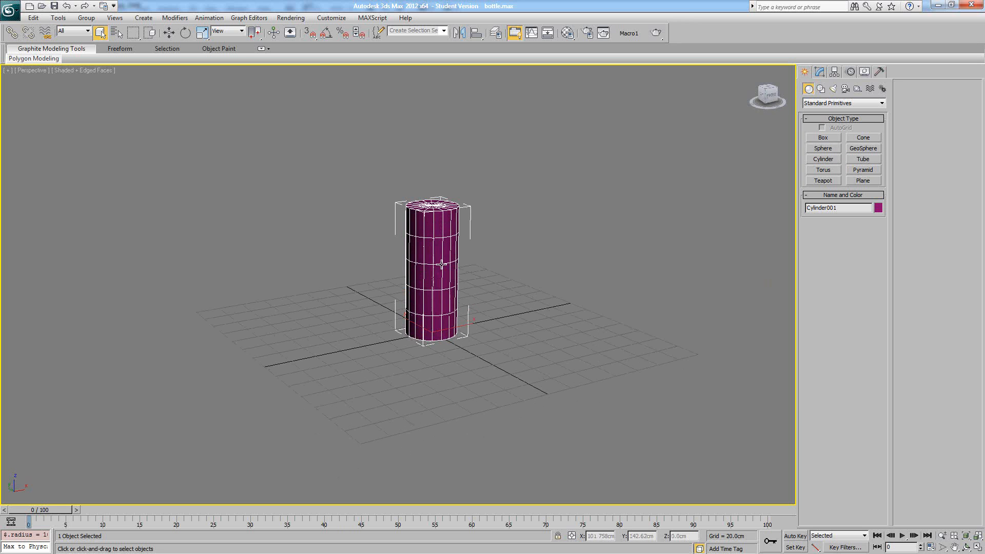
- Reduce the cylinder's height segments to 1
{"action": "left_click", "coordinate": [821, 73]}
{"action": "middle_click_drag", "start_coordinate": [588, 211], "coordinate": [513, 264]}
{"action": "scroll", "coordinate": [578, 224], "scroll_direction": "up", "scroll_amount": 3}
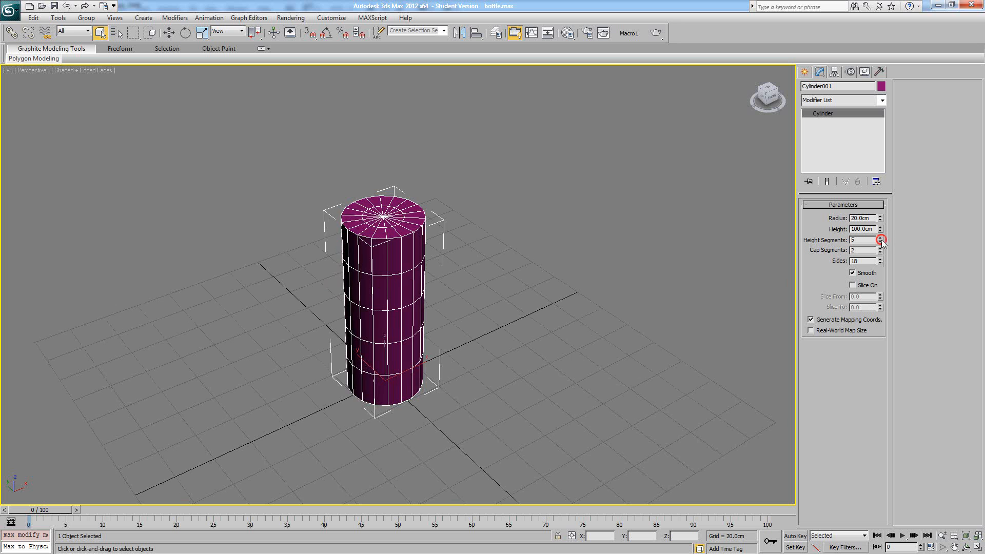
{"action": "left_click_drag", "start_coordinate": [881, 239], "coordinate": [891, 288]}
{"action": "middle_click_drag", "start_coordinate": [510, 237], "coordinate": [486, 249], "text": "alt"}
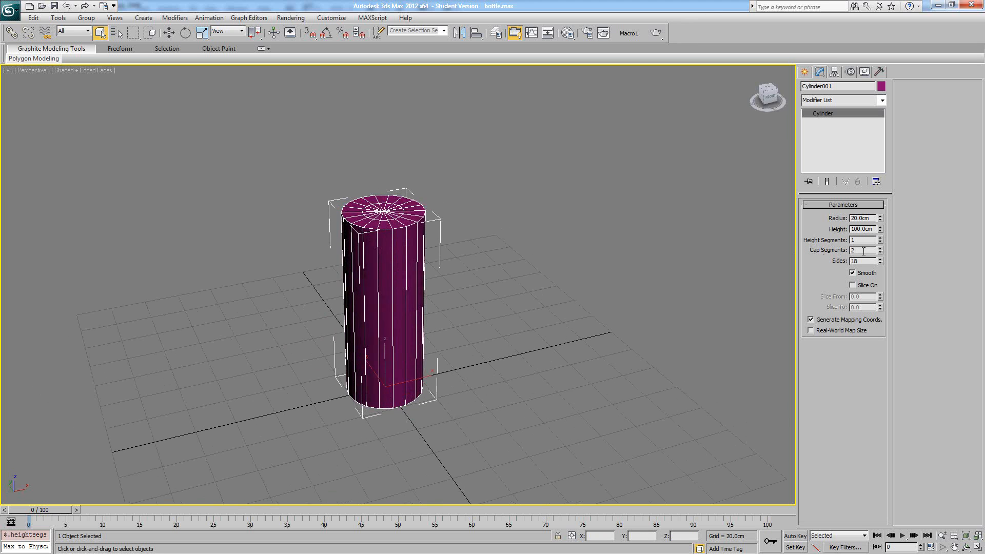
{"action": "middle_click_drag", "start_coordinate": [444, 223], "coordinate": [459, 210], "text": "alt"}
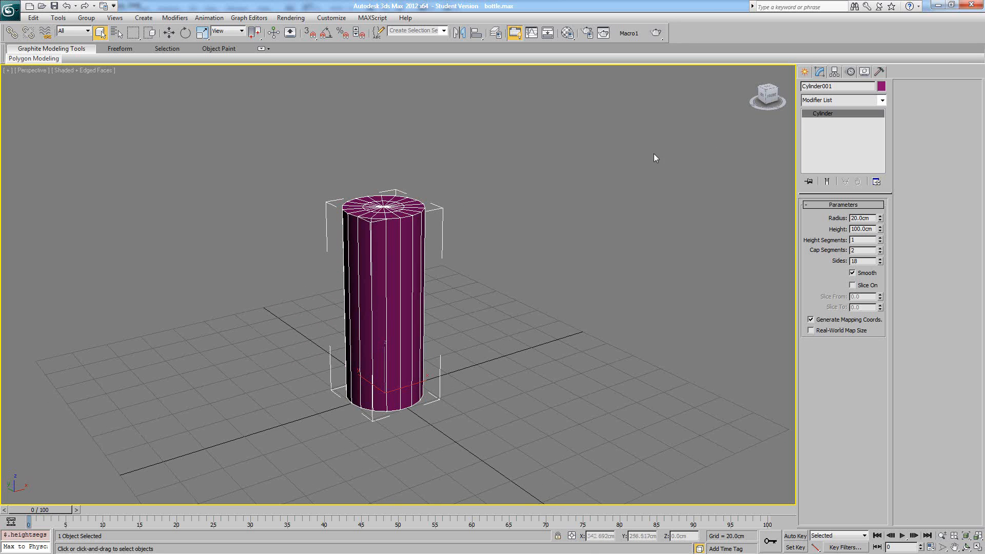
- Add an Edit Poly modifier to the cylinder
{"action": "left_click", "coordinate": [882, 100]}
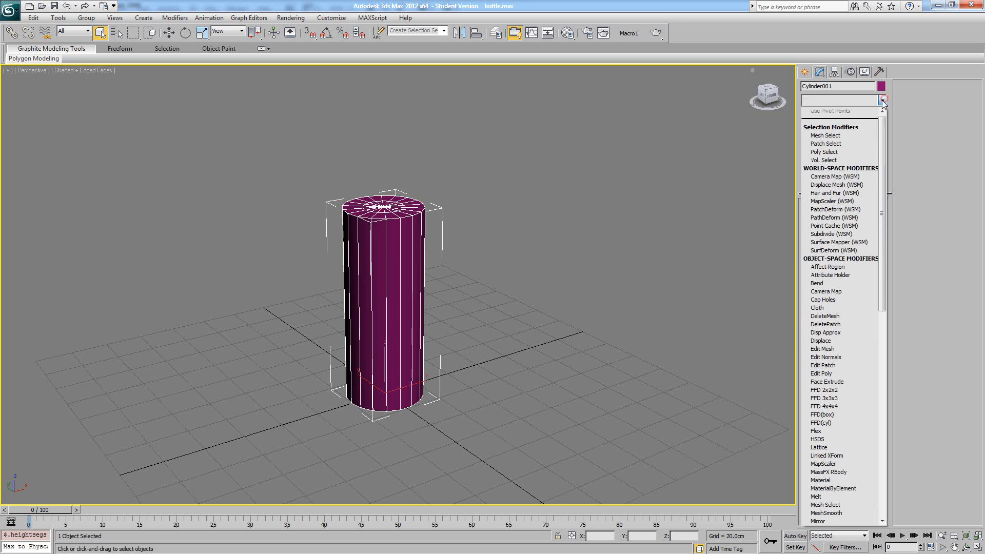
{"action": "left_click", "coordinate": [817, 370]}
{"action": "scroll", "coordinate": [459, 247], "scroll_direction": "up", "scroll_amount": 5}
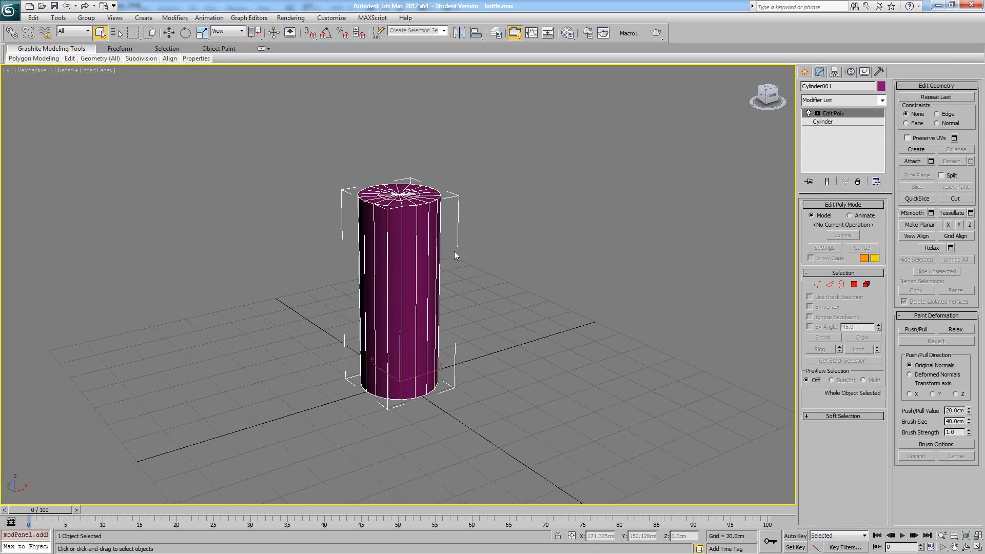
- Switch the Edit Poly to element level and select the cylinder's entire element
{"action": "middle_click_drag", "start_coordinate": [458, 241], "coordinate": [441, 230], "text": "alt"}
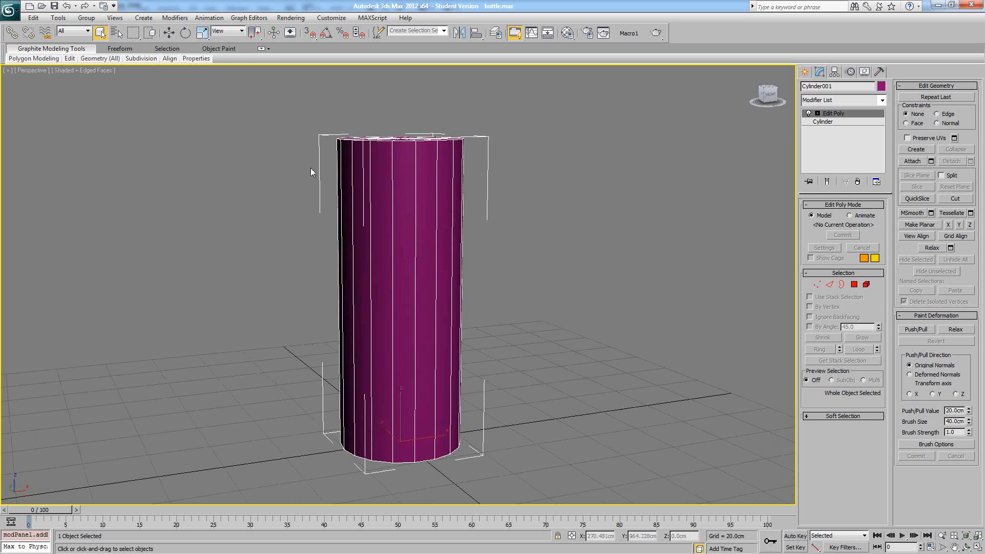
{"action": "middle_click_drag", "start_coordinate": [466, 233], "coordinate": [583, 245], "text": "alt"}
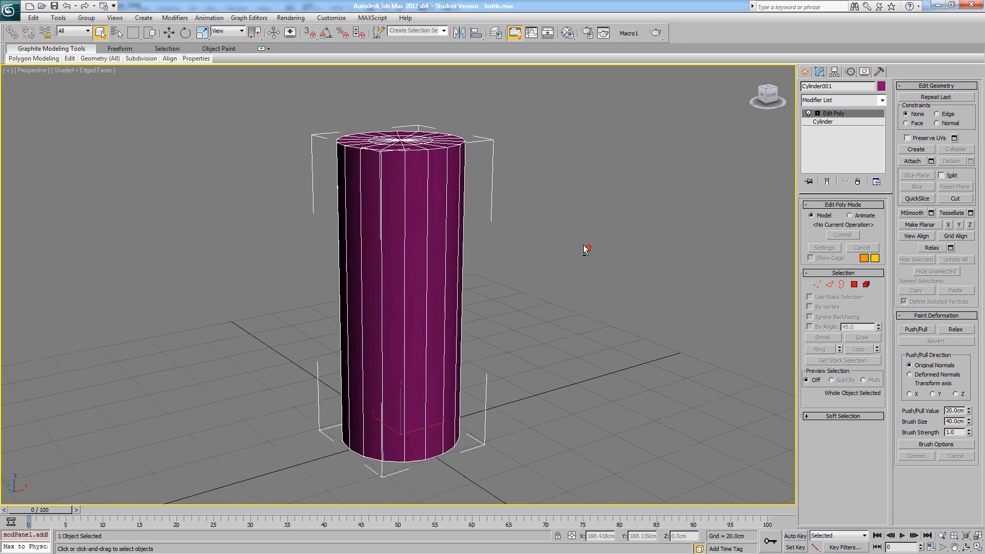
{"action": "scroll", "coordinate": [585, 243], "scroll_direction": "up", "scroll_amount": 3}
{"action": "left_click", "coordinate": [865, 285]}
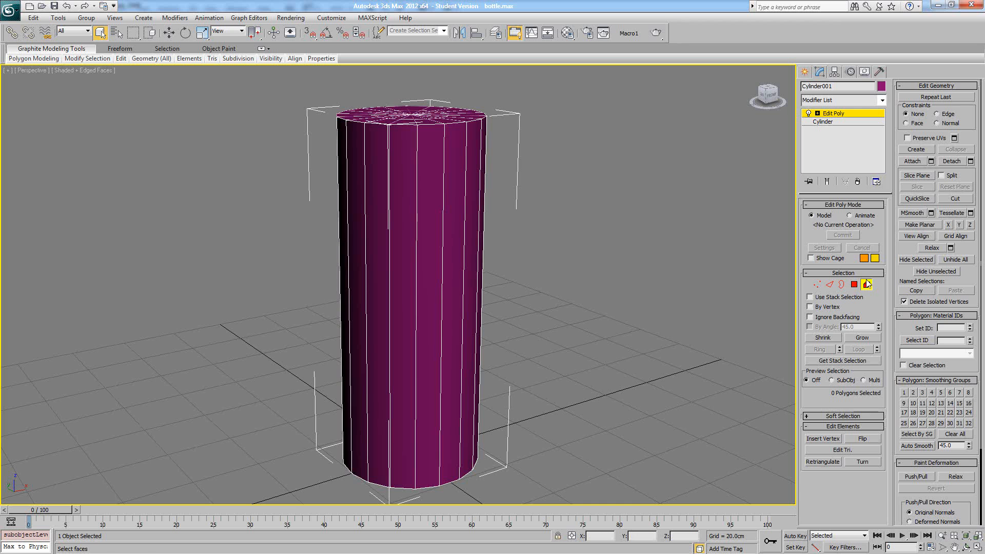
{"action": "left_click", "coordinate": [865, 285]}
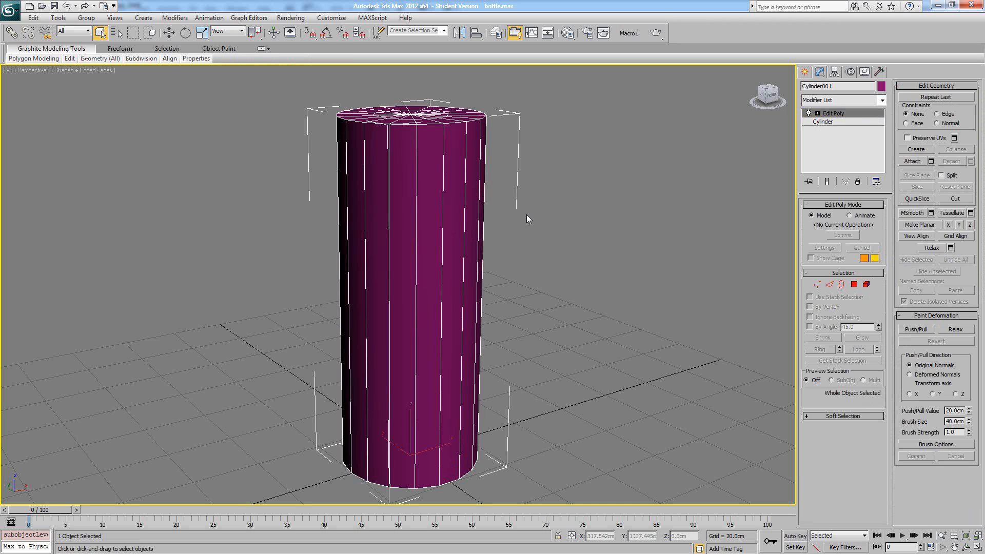
{"action": "key", "text": "5"}
{"action": "left_click", "coordinate": [431, 241]}
{"action": "middle_click_drag", "start_coordinate": [431, 241], "coordinate": [433, 238]}
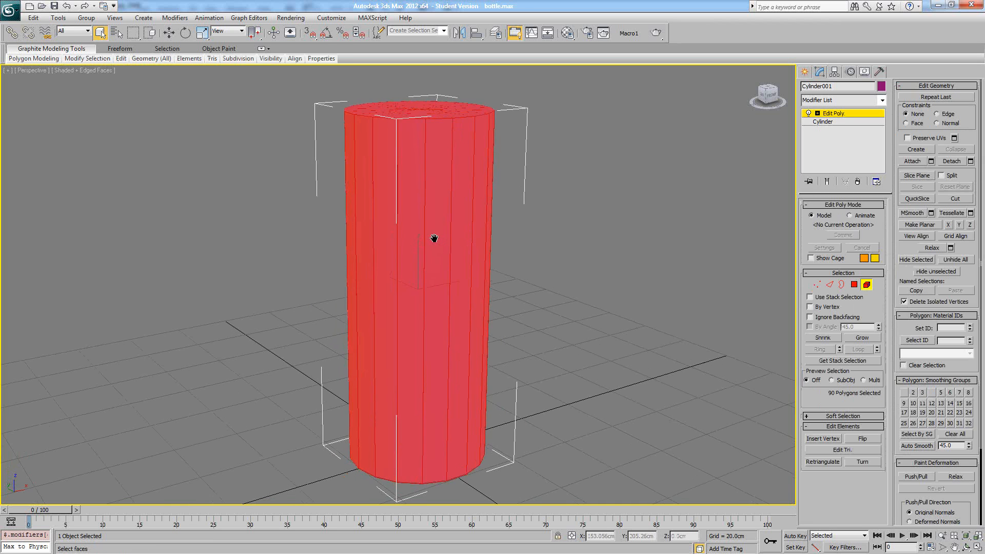
- Switch the viewport to wireframe display and activate the Move tool for the selected element
{"action": "key", "text": "F3"}
{"action": "right_click", "coordinate": [447, 237]}
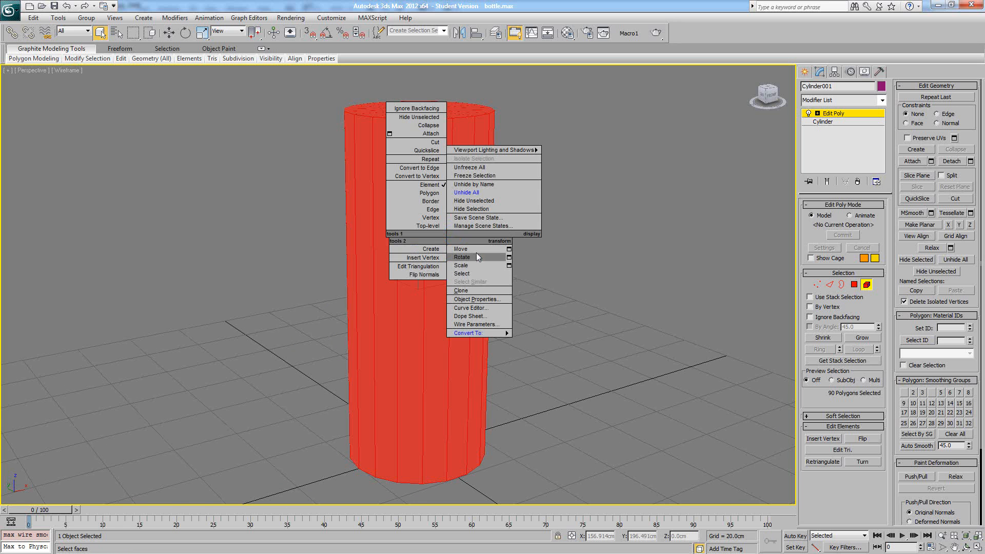
{"action": "left_click", "coordinate": [476, 250]}
{"action": "scroll", "coordinate": [460, 235], "scroll_direction": "down", "scroll_amount": 4}
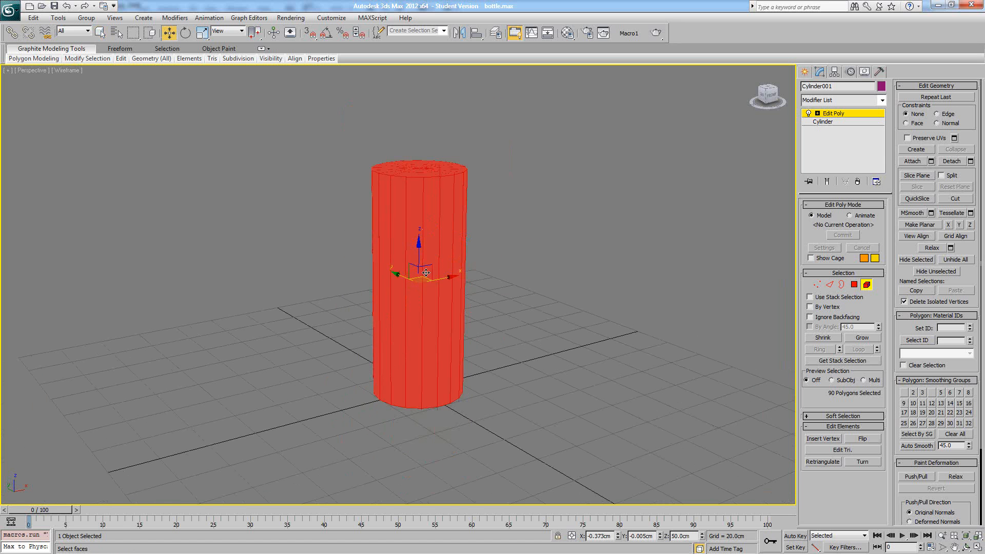
{"action": "middle_click_drag", "start_coordinate": [426, 272], "coordinate": [429, 266], "text": "alt"}
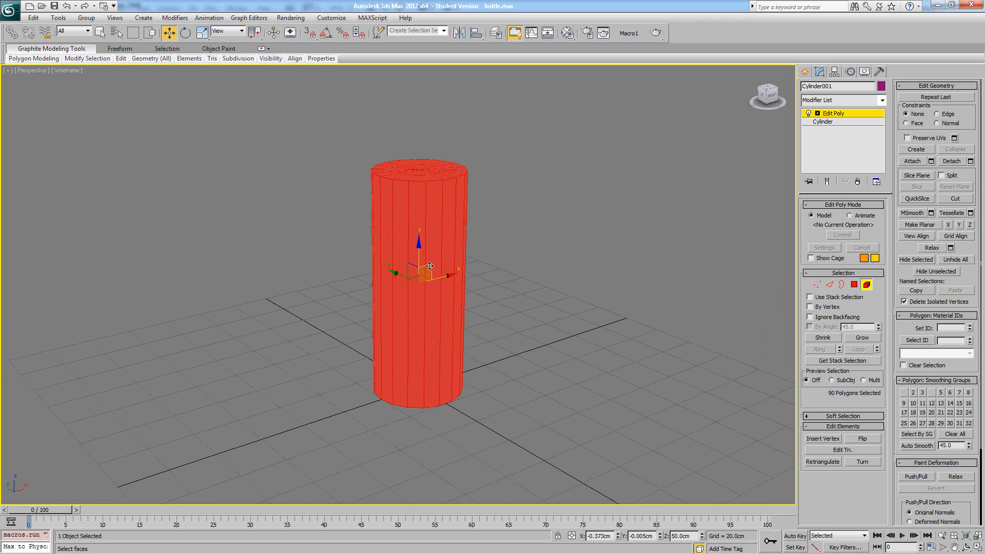
{"action": "scroll", "coordinate": [385, 241], "scroll_direction": "up", "scroll_amount": 3}
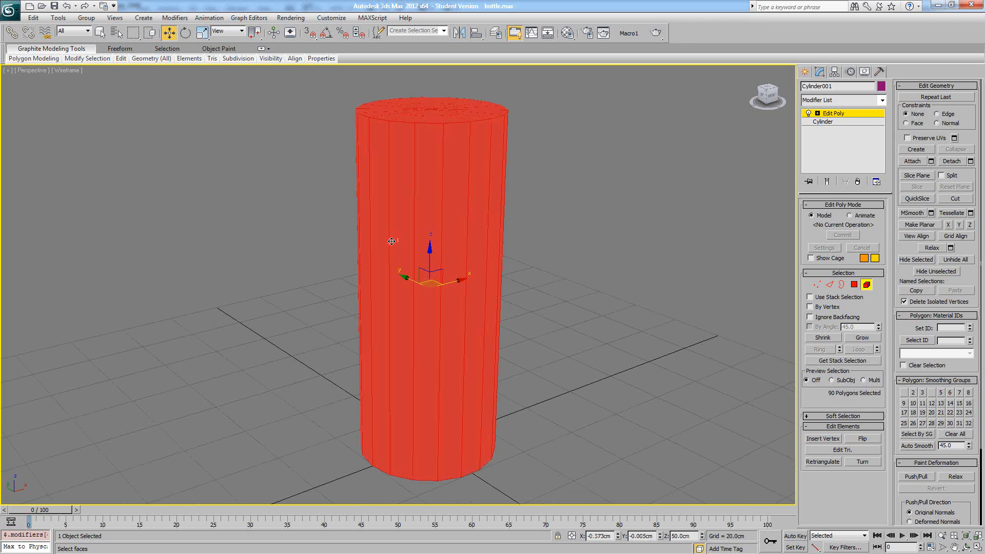
- Clear the element selection and toggle the edged-faces display on the shaded cylinder
{"action": "left_click", "coordinate": [527, 233]}
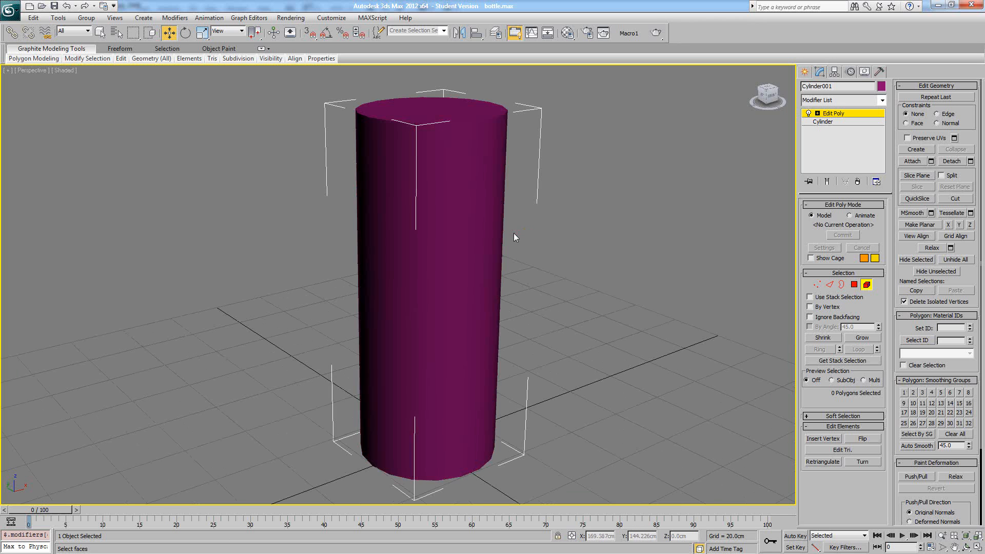
{"action": "key", "text": "F4"}
{"action": "key", "text": "F4"}
{"action": "key", "text": "F4"}
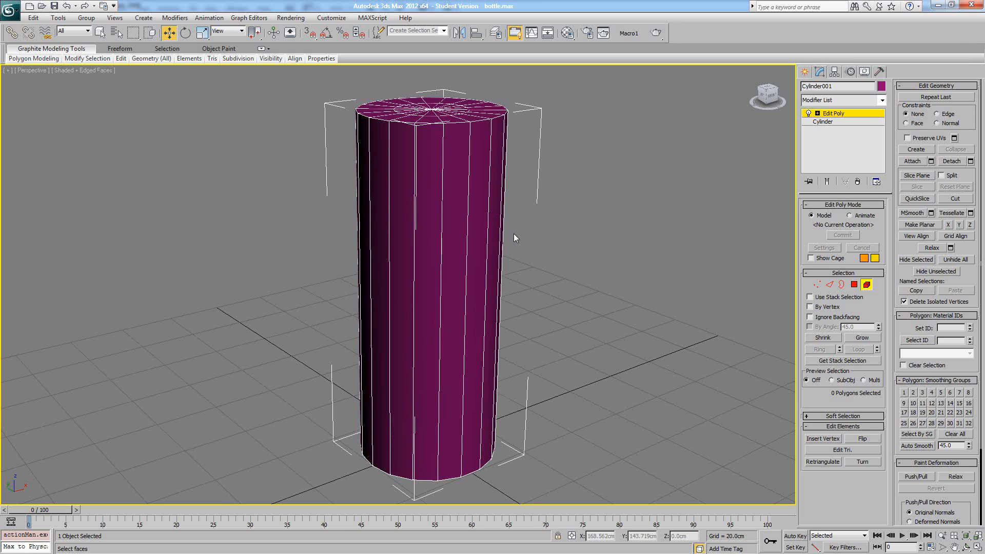
{"action": "key", "text": "F4"}
{"action": "key", "text": "F4"}
{"action": "key", "text": "F4"}
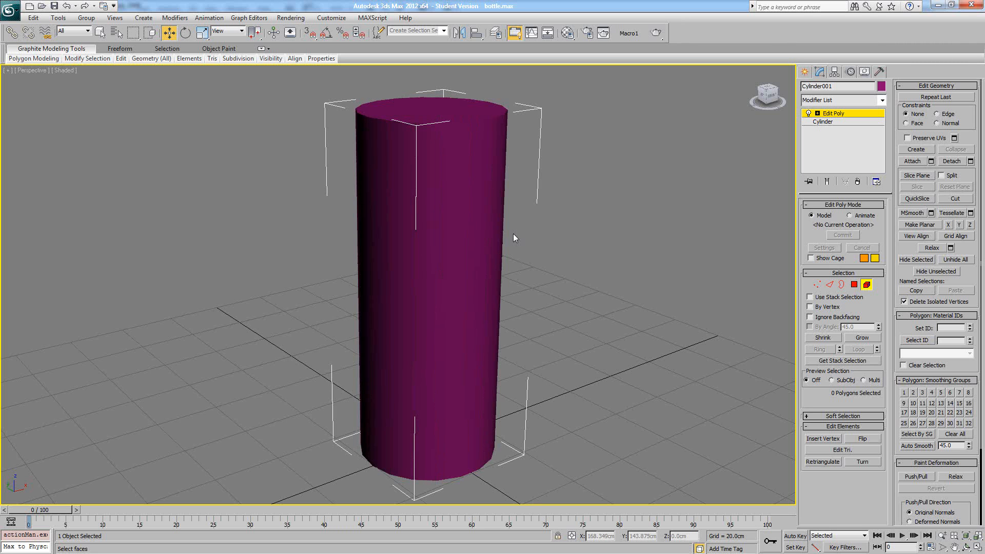
- Toggle the viewport between shaded and wireframe display, ending in wireframe
{"action": "key", "text": "F3"}
{"action": "key", "text": "F3"}
{"action": "key", "text": "F3"}
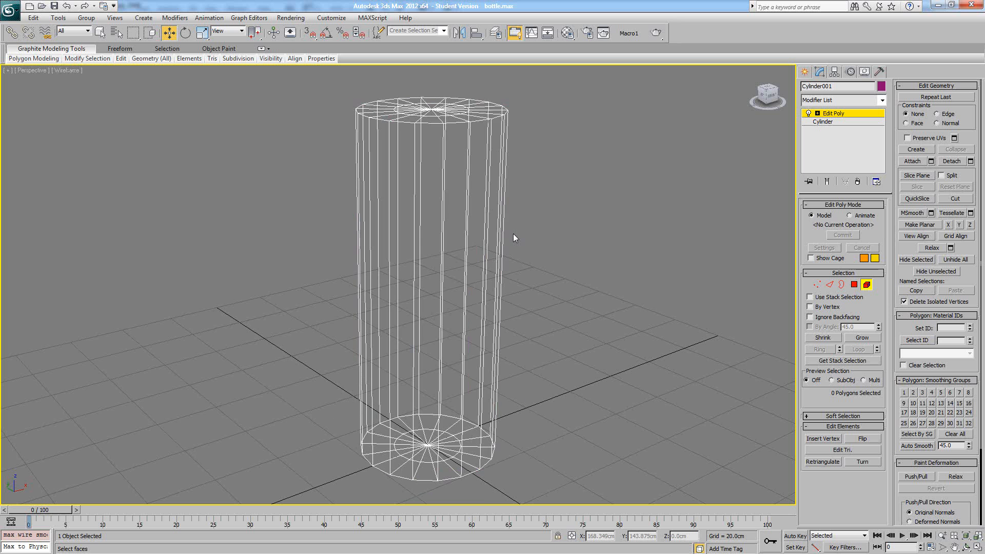
- Select the cylinder element in wireframe display and toggle the shading of selected faces
{"action": "left_click", "coordinate": [502, 234]}
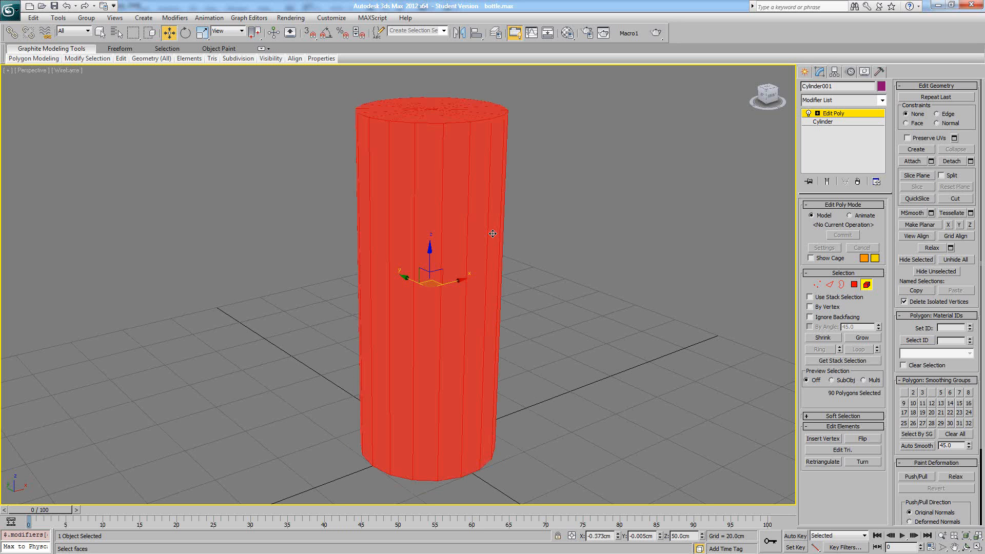
{"action": "key", "text": "F2"}
{"action": "key", "text": "F2"}
{"action": "key", "text": "F2"}
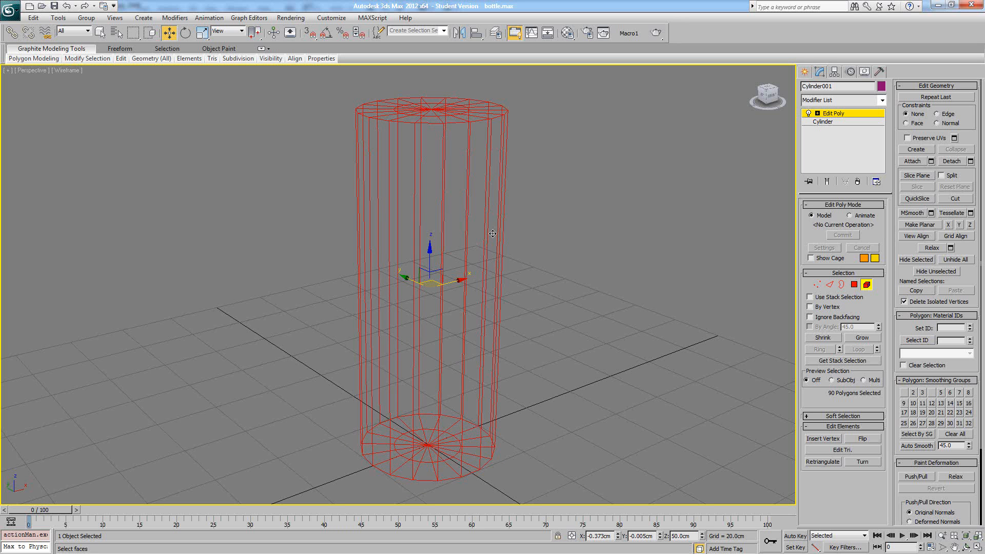
{"action": "key", "text": "F2"}
- Return the viewport to shaded display with edged faces, toggling selected-face shading before clearing the element selection
{"action": "key", "text": "F2"}
{"action": "key", "text": "F2"}
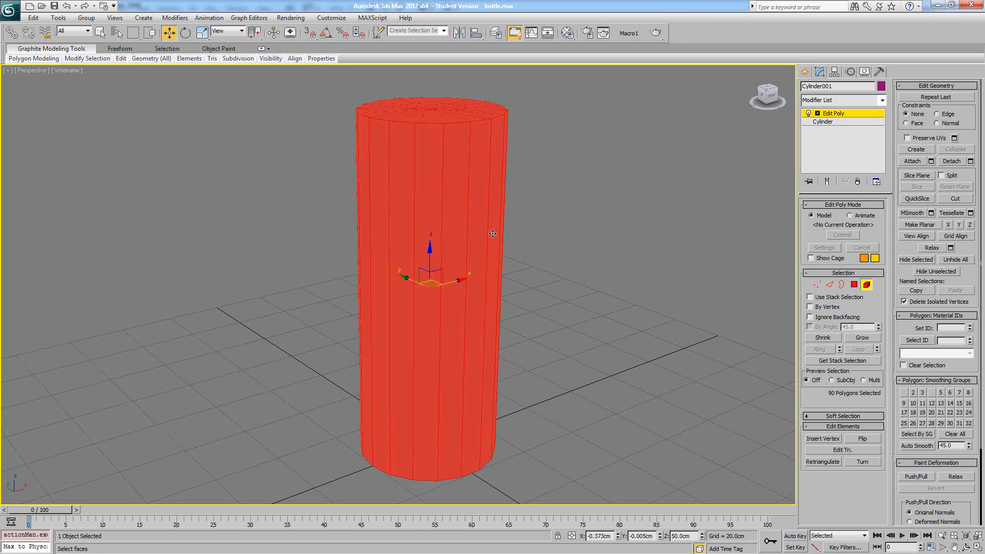
{"action": "key", "text": "F3"}
{"action": "key", "text": "F2"}
{"action": "key", "text": "F2"}
{"action": "key", "text": "F2"}
{"action": "key", "text": "F2"}
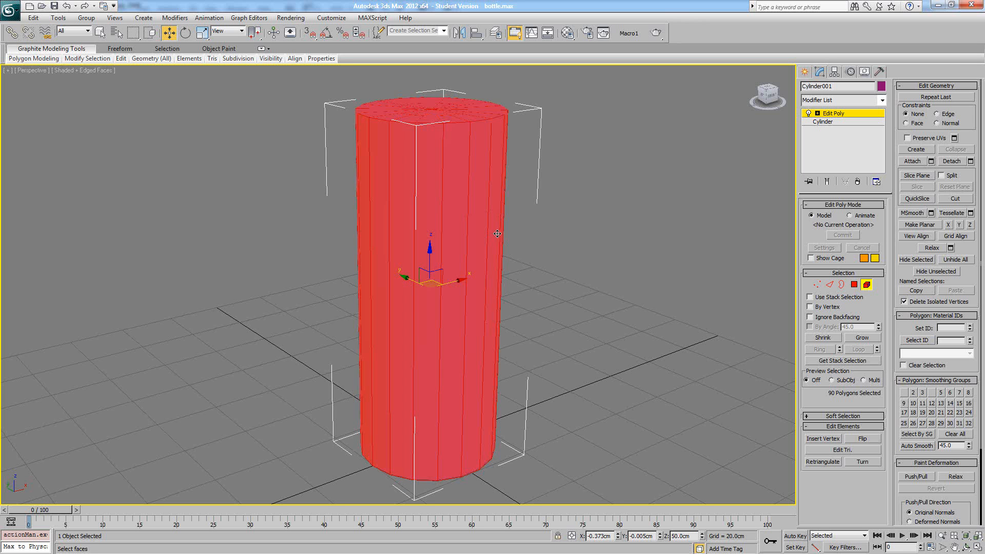
{"action": "key", "text": "F2"}
{"action": "key", "text": "F2"}
{"action": "left_click", "coordinate": [541, 233]}
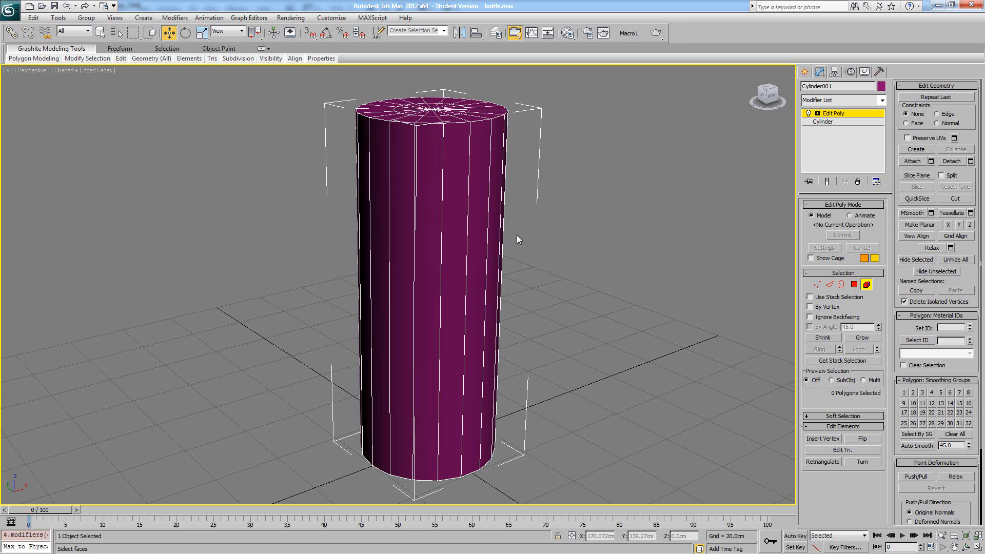
- Select the whole cylinder element and make a smaller scaled copy inside it, cloned to element
{"action": "left_click", "coordinate": [462, 237]}
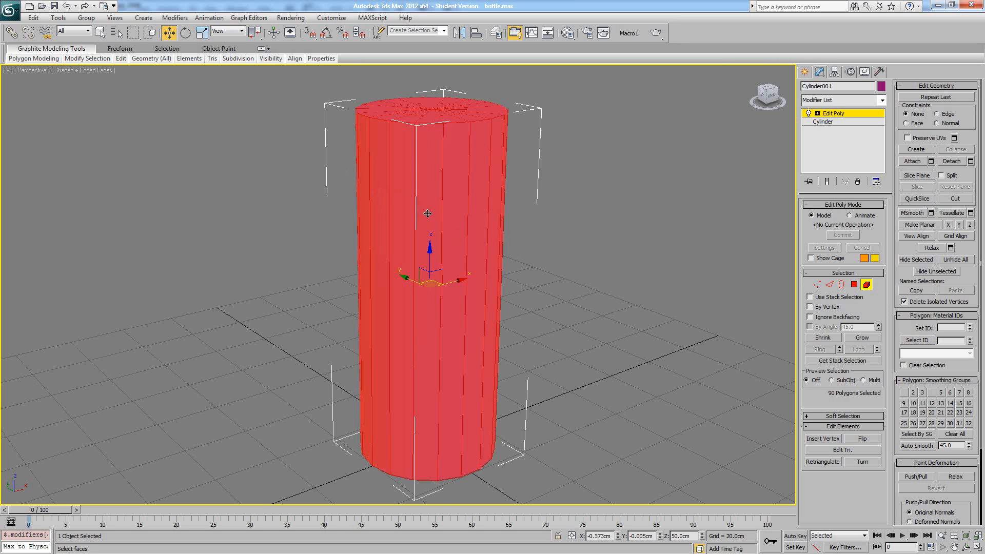
{"action": "key", "text": "F3"}
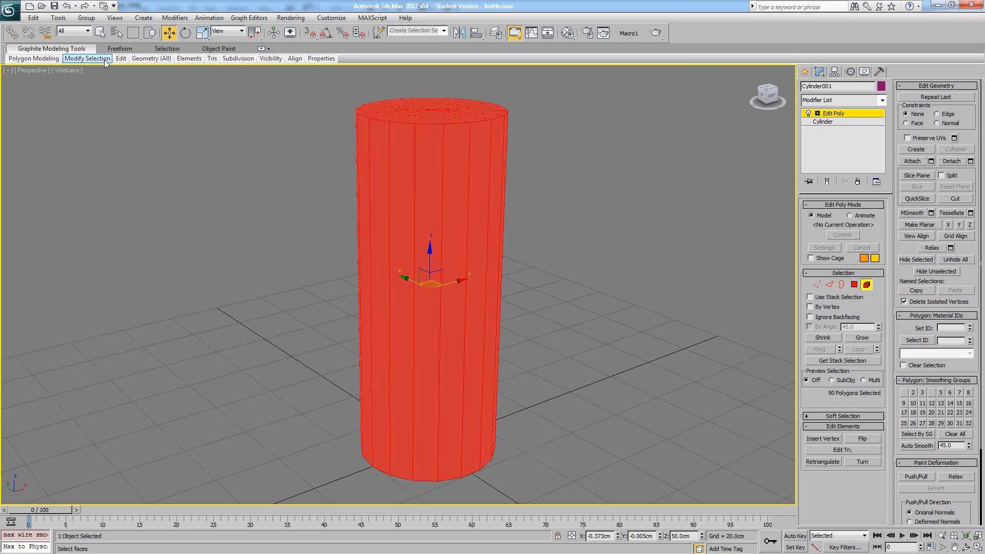
{"action": "left_click", "coordinate": [202, 32]}
{"action": "left_click_drag", "start_coordinate": [424, 293], "coordinate": [461, 321], "text": "shift"}
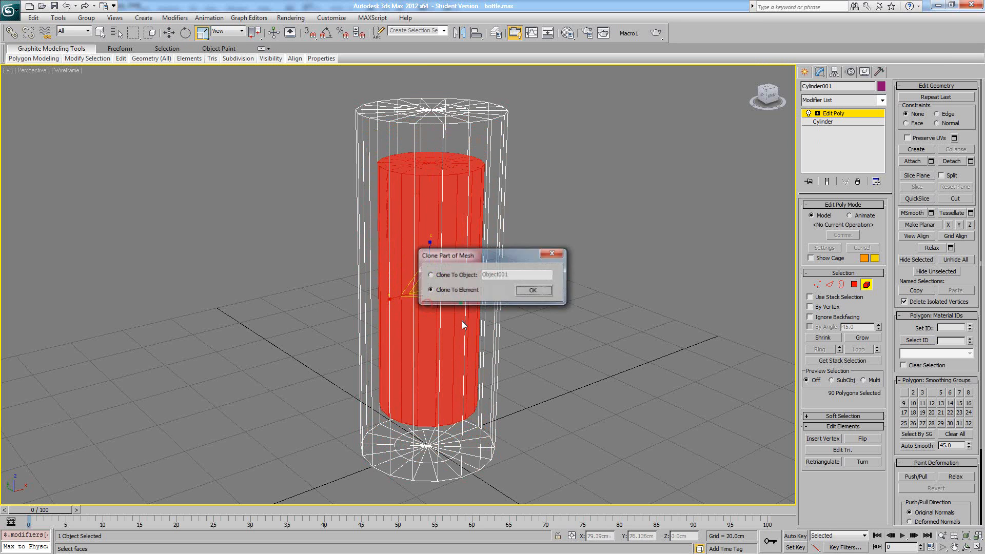
{"action": "left_click", "coordinate": [531, 289]}
- Move the inner cylinder copy straight down toward the base of the outer cylinder
{"action": "mouse_move", "coordinate": [540, 275]}
{"action": "middle_mouse_down", "text": "alt"}
{"action": "mouse_move", "coordinate": [509, 288]}
{"action": "mouse_move", "coordinate": [483, 277]}
{"action": "mouse_move", "coordinate": [527, 269]}
{"action": "middle_mouse_up", "text": "alt"}
{"action": "key", "text": "w"}
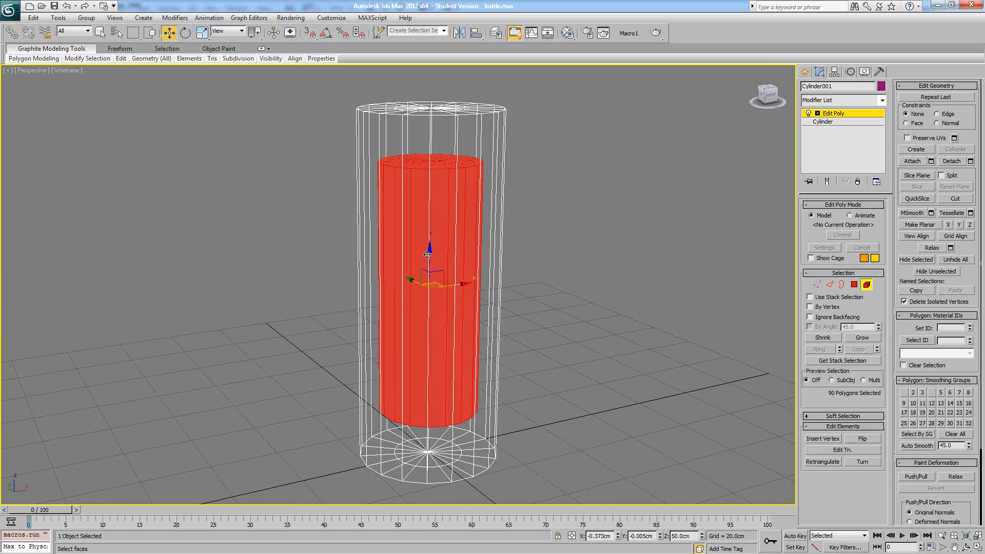
{"action": "left_click_drag", "start_coordinate": [434, 251], "coordinate": [441, 293]}
- Scale the inner cylinder shorter along its height and lower it to the base of the outer cylinder
{"action": "middle_click_drag", "start_coordinate": [451, 297], "coordinate": [459, 286], "text": "alt"}
{"action": "key", "text": "r"}
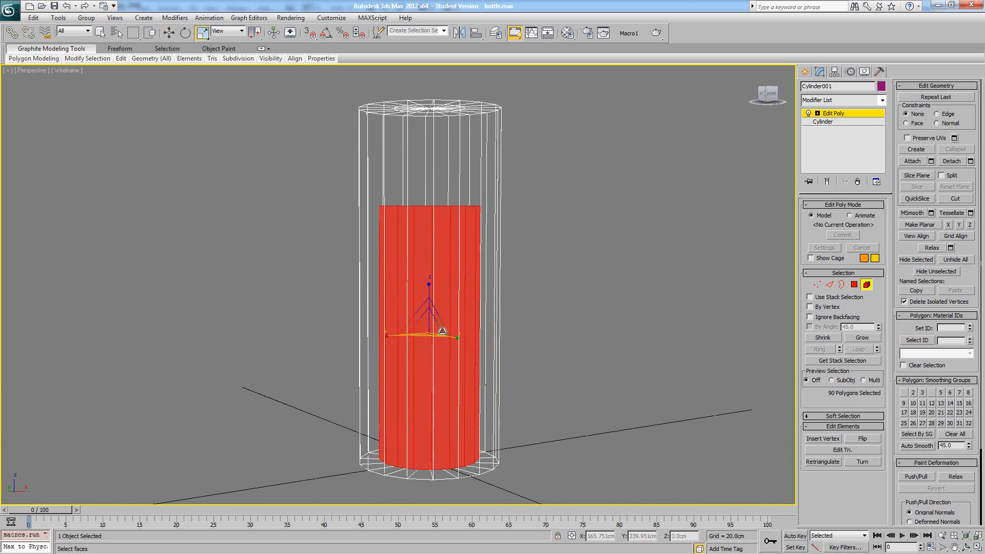
{"action": "middle_click_drag", "start_coordinate": [435, 328], "coordinate": [428, 336], "text": "alt"}
{"action": "left_click_drag", "start_coordinate": [426, 333], "coordinate": [426, 334]}
{"action": "right_click", "coordinate": [431, 327]}
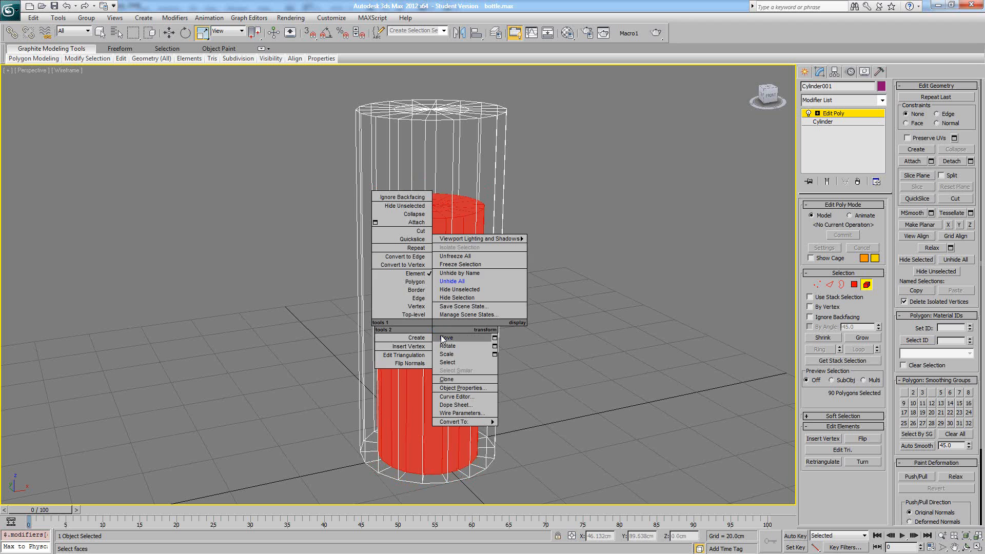
{"action": "left_click", "coordinate": [442, 352]}
{"action": "middle_click_drag", "start_coordinate": [434, 328], "coordinate": [427, 300], "text": "alt"}
{"action": "left_click_drag", "start_coordinate": [427, 290], "coordinate": [429, 324]}
{"action": "right_click", "coordinate": [473, 307]}
{"action": "left_click", "coordinate": [509, 314]}
{"action": "middle_click_drag", "start_coordinate": [429, 324], "coordinate": [413, 381], "text": "alt"}
- Switch to the four-viewport layout and scale up the inner cylinder to narrow the gap to the outer wall in the Top view
{"action": "left_click", "coordinate": [977, 546]}
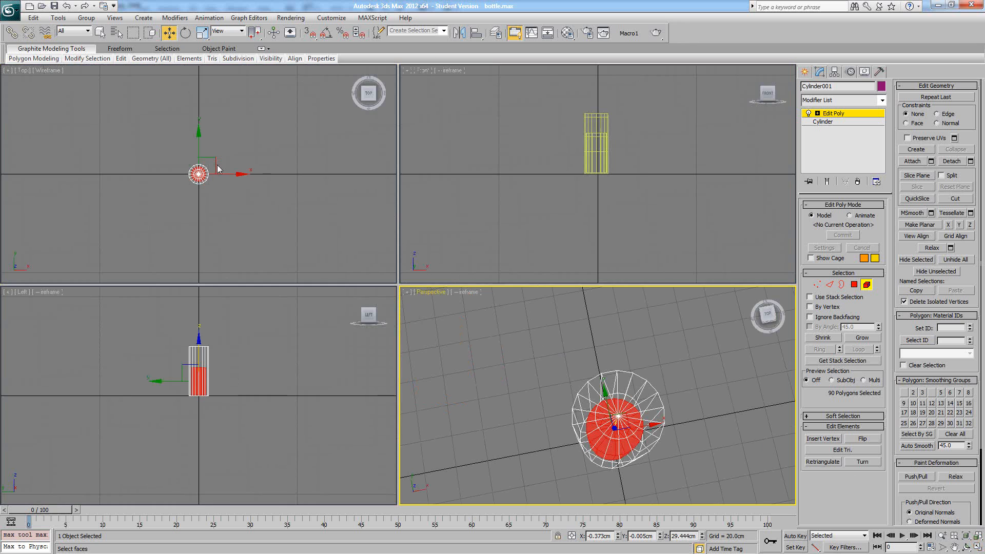
{"action": "scroll", "coordinate": [252, 178], "scroll_direction": "up", "scroll_amount": 3}
{"action": "mouse_move", "coordinate": [216, 162]}
{"action": "middle_mouse_down"}
{"action": "mouse_move", "coordinate": [253, 178]}
{"action": "mouse_move", "coordinate": [210, 150]}
{"action": "middle_mouse_up"}
{"action": "scroll", "coordinate": [210, 151], "scroll_direction": "up", "scroll_amount": 2}
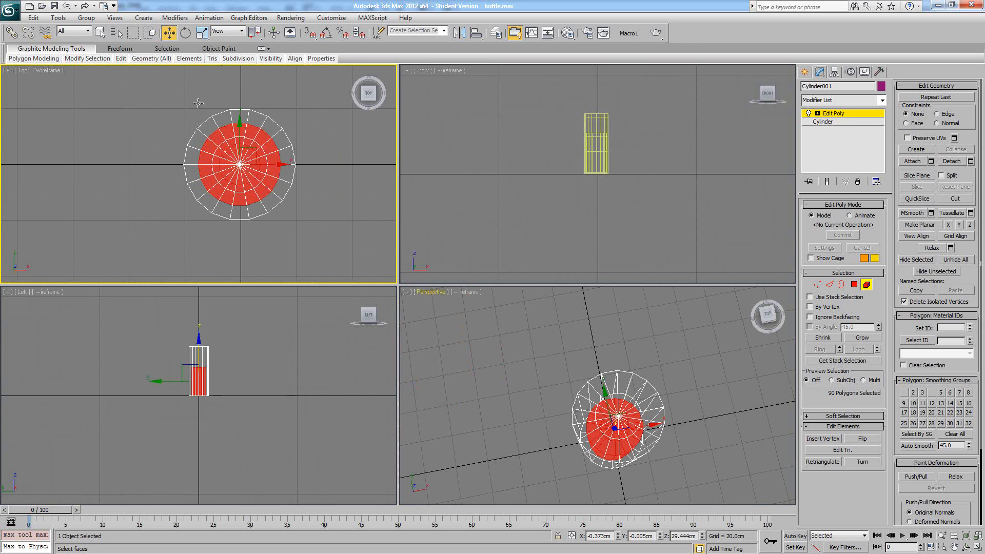
{"action": "left_click", "coordinate": [202, 32]}
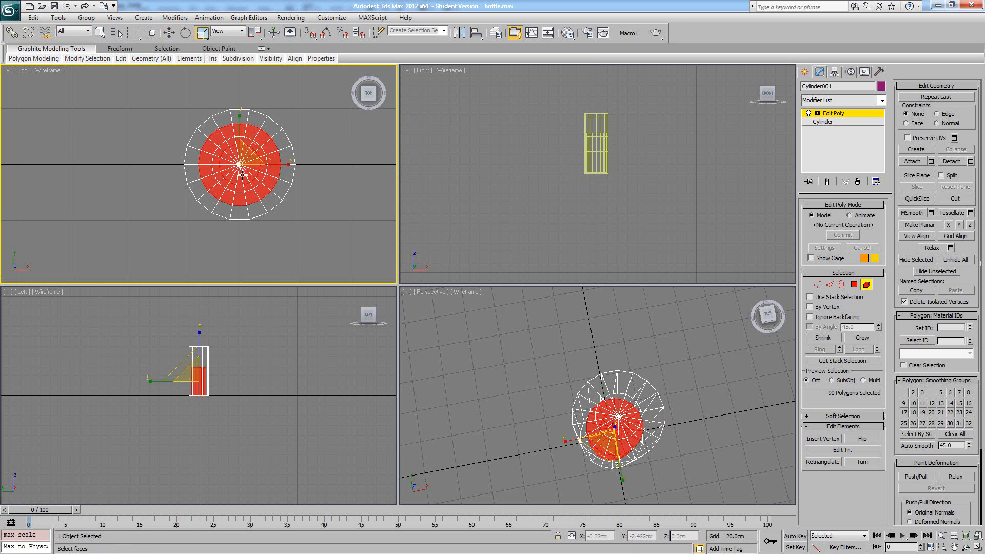
{"action": "left_click_drag", "start_coordinate": [243, 159], "coordinate": [245, 153]}
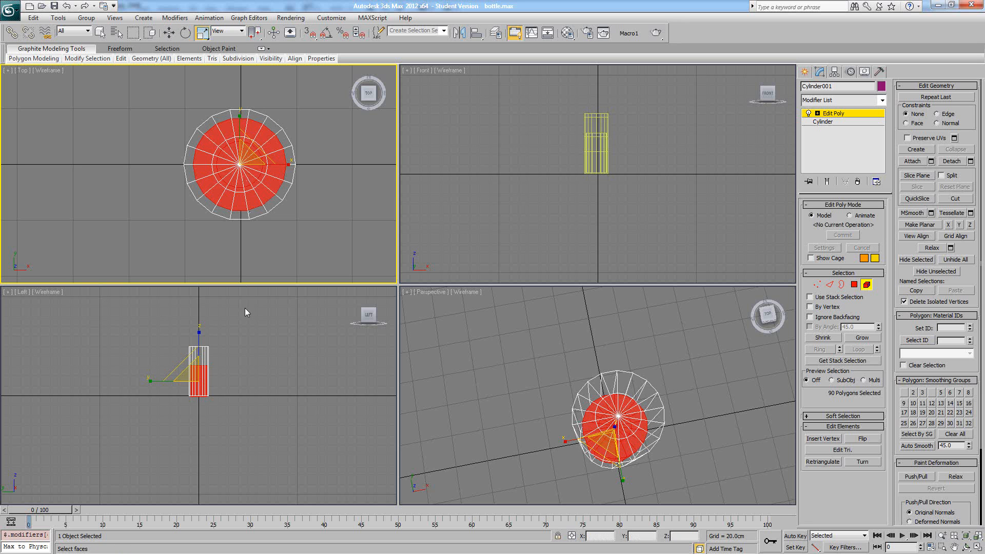
- Raise the inner cylinder slightly in the Left view so its base sits just above the outer base
{"action": "scroll", "coordinate": [226, 388], "scroll_direction": "up", "scroll_amount": 3}
{"action": "middle_click_drag", "start_coordinate": [227, 388], "coordinate": [259, 474]}
{"action": "scroll", "coordinate": [240, 326], "scroll_direction": "up", "scroll_amount": 4}
{"action": "right_click", "coordinate": [240, 325]}
{"action": "left_click", "coordinate": [249, 335]}
{"action": "left_click_drag", "start_coordinate": [251, 369], "coordinate": [251, 363]}
- Clear the element selection and return the Perspective view to shaded display with edged faces
{"action": "left_click", "coordinate": [716, 340]}
{"action": "mouse_move", "coordinate": [638, 416]}
{"action": "middle_mouse_down", "text": "alt"}
{"action": "mouse_move", "coordinate": [618, 367]}
{"action": "mouse_move", "coordinate": [624, 395]}
{"action": "mouse_move", "coordinate": [606, 400]}
{"action": "mouse_move", "coordinate": [590, 387]}
{"action": "mouse_move", "coordinate": [595, 357]}
{"action": "mouse_move", "coordinate": [610, 366]}
{"action": "mouse_move", "coordinate": [628, 347]}
{"action": "mouse_move", "coordinate": [598, 402]}
{"action": "mouse_move", "coordinate": [601, 376]}
{"action": "mouse_move", "coordinate": [632, 411]}
{"action": "mouse_move", "coordinate": [638, 381]}
{"action": "mouse_move", "coordinate": [670, 371]}
{"action": "middle_mouse_up", "text": "alt"}
{"action": "key", "text": "F3"}
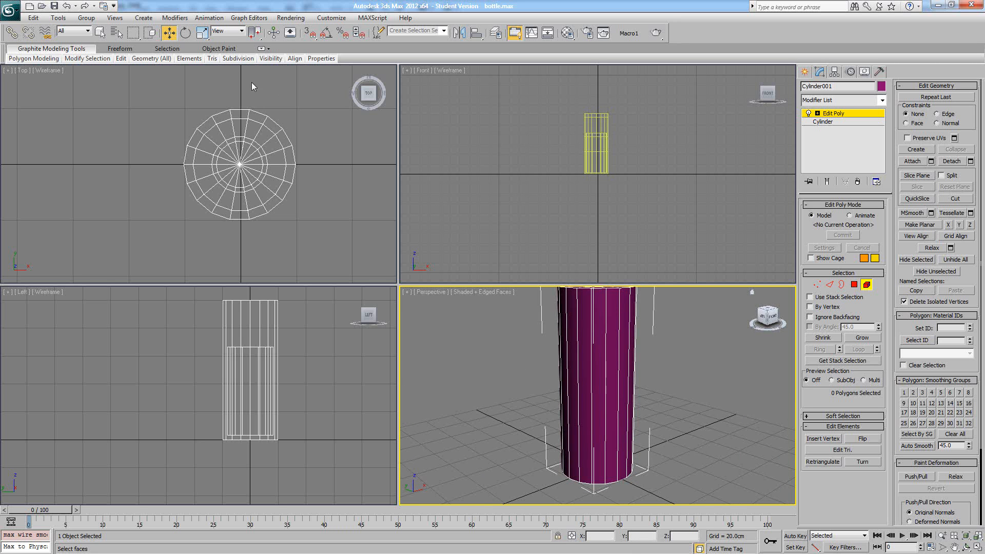
{"action": "mouse_move", "coordinate": [121, 58]}
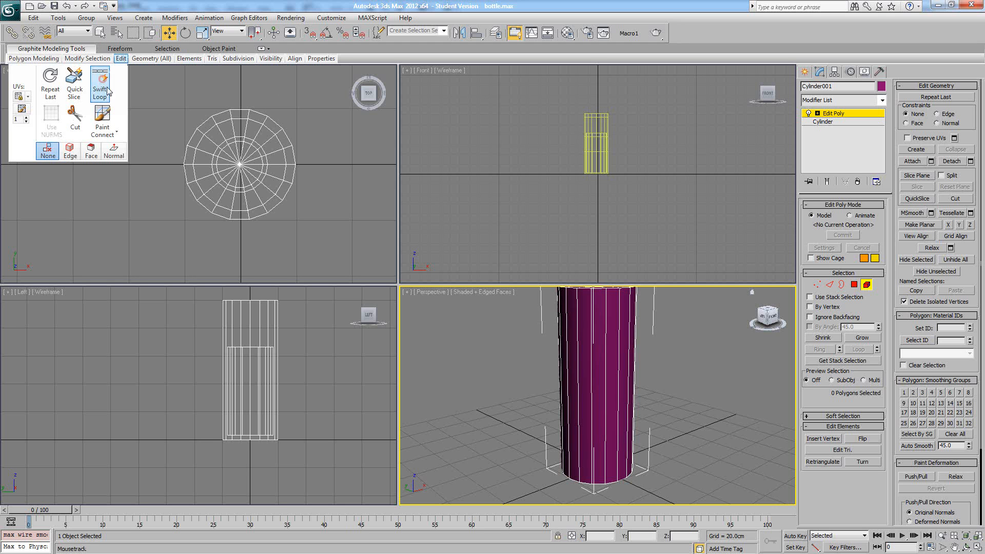
{"action": "left_click", "coordinate": [100, 86]}
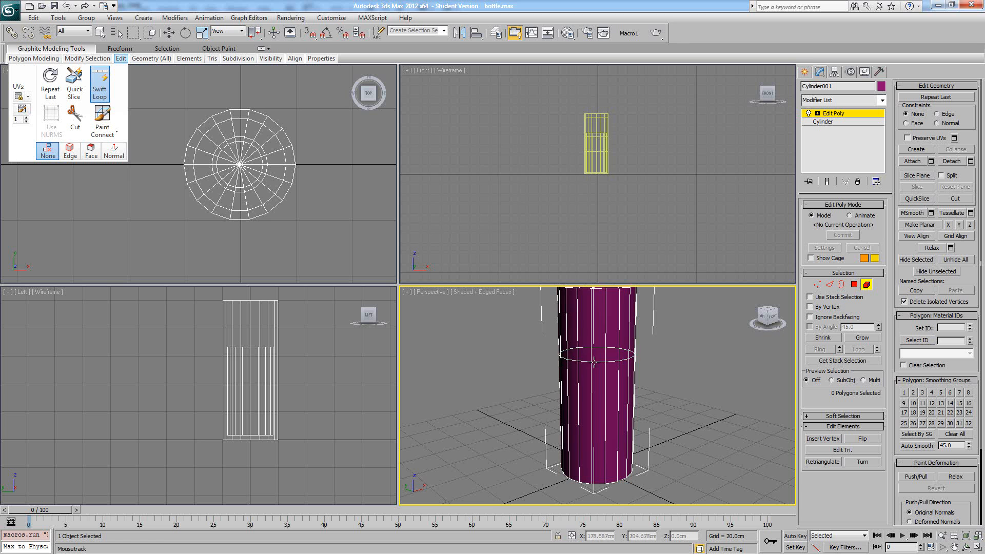
{"action": "middle_click_drag", "start_coordinate": [593, 362], "coordinate": [584, 364], "text": "alt"}
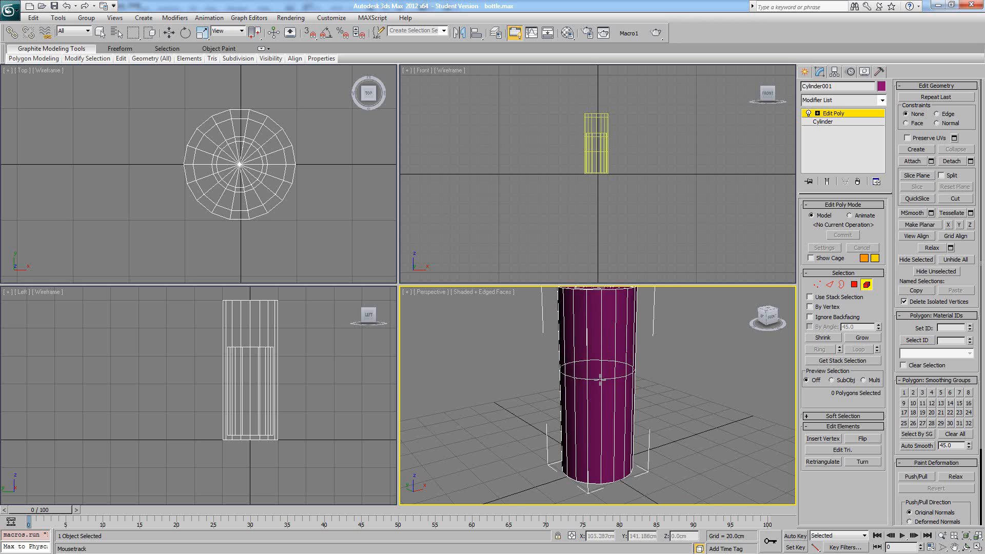
{"action": "middle_click_drag", "start_coordinate": [600, 380], "coordinate": [600, 374], "text": "alt"}
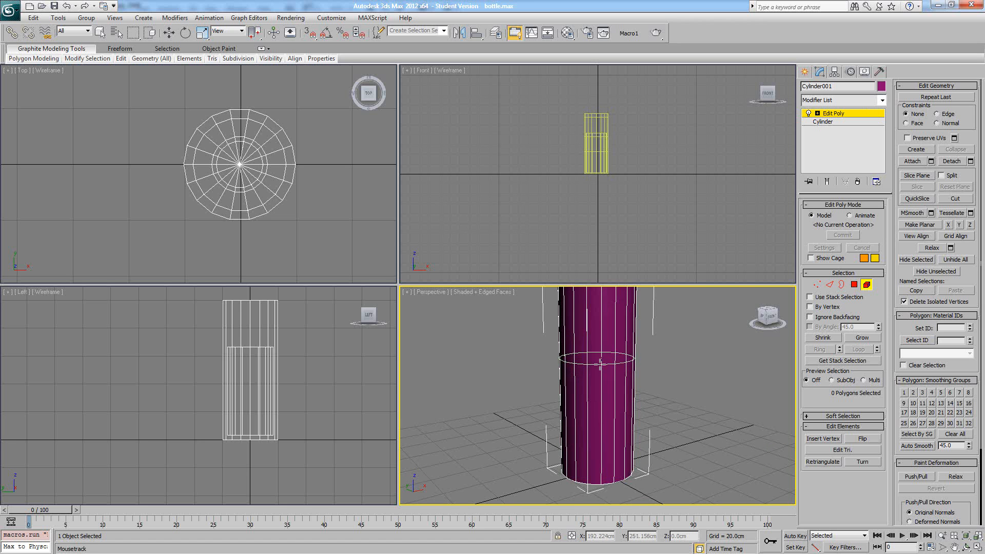
{"action": "right_click", "coordinate": [599, 366]}
- Select the full ring of vertical side edges around the outer cylinder at edge level
{"action": "middle_click_drag", "start_coordinate": [639, 340], "coordinate": [640, 346], "text": "alt"}
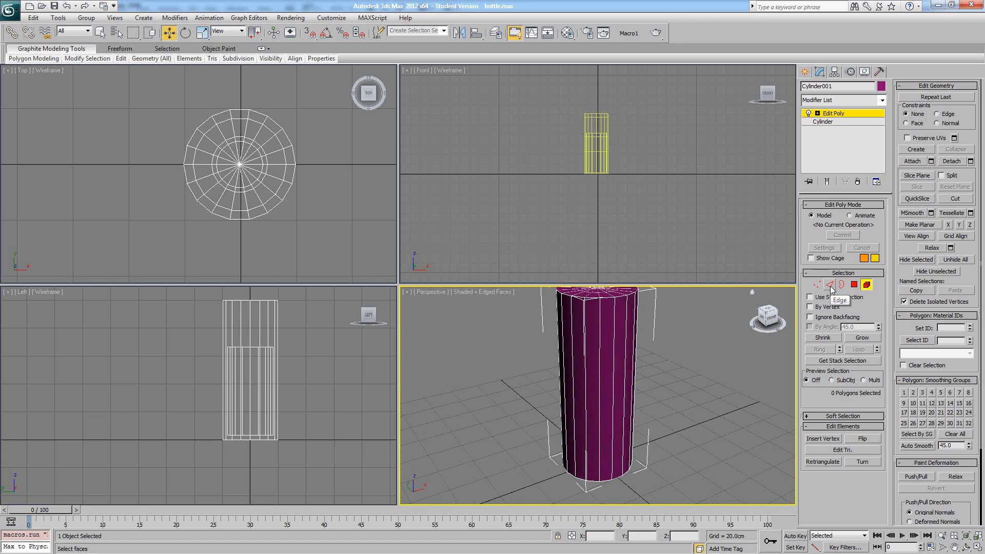
{"action": "left_click", "coordinate": [830, 284]}
{"action": "left_click", "coordinate": [613, 349]}
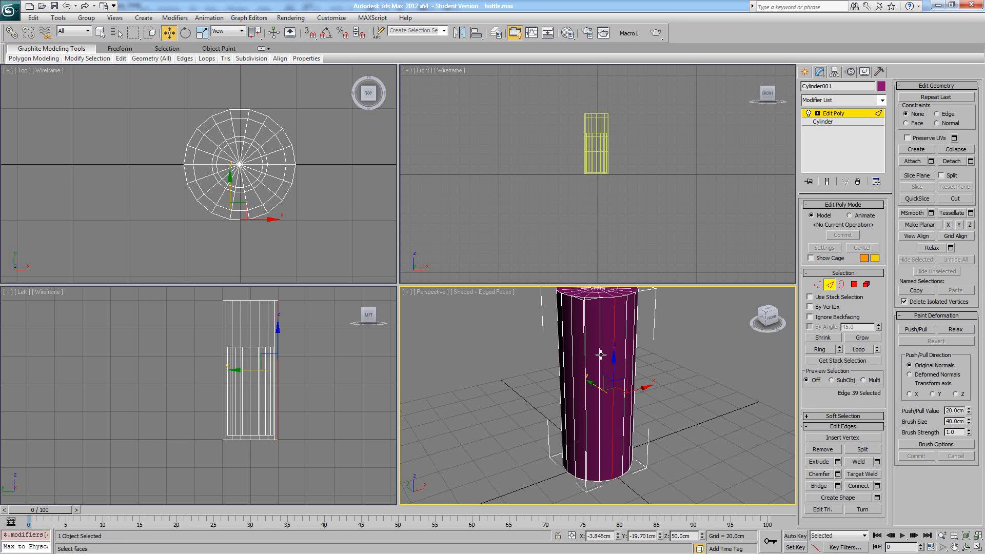
{"action": "left_click", "coordinate": [600, 354], "text": "shift"}
{"action": "middle_click_drag", "start_coordinate": [642, 363], "coordinate": [750, 436], "text": "alt"}
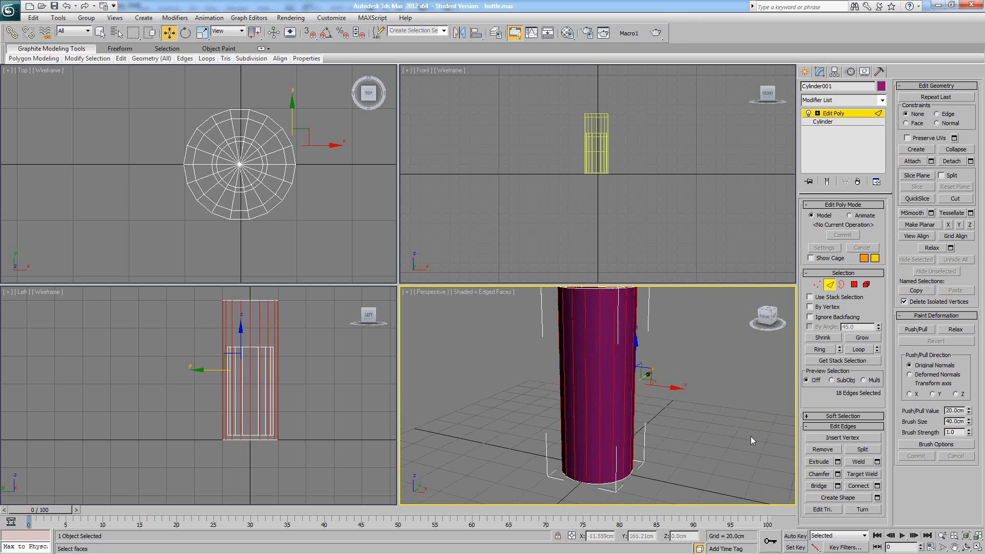
- Connect the selected vertical edges with 2 segments, a pinch of -13 and a slide of 37
{"action": "left_click", "coordinate": [877, 486]}
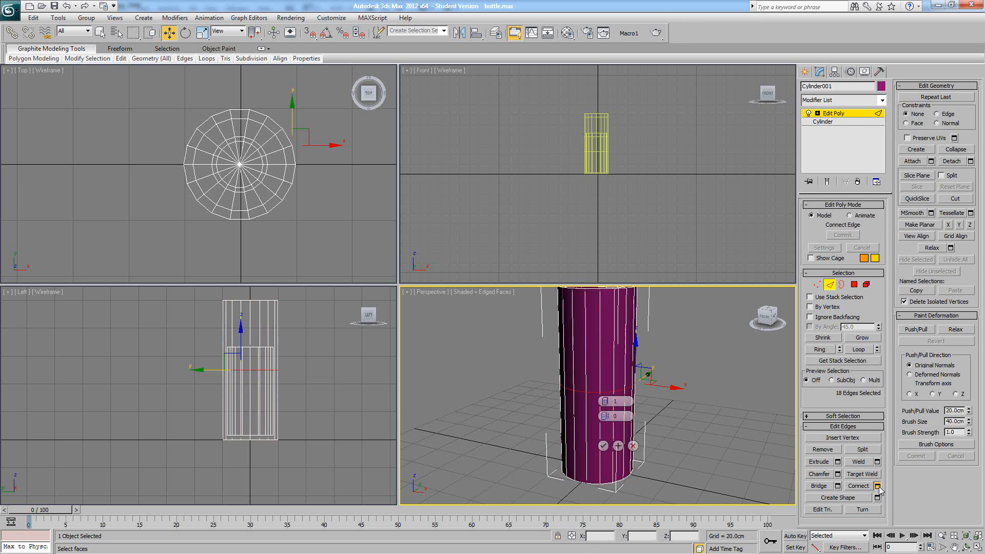
{"action": "left_click", "coordinate": [611, 403]}
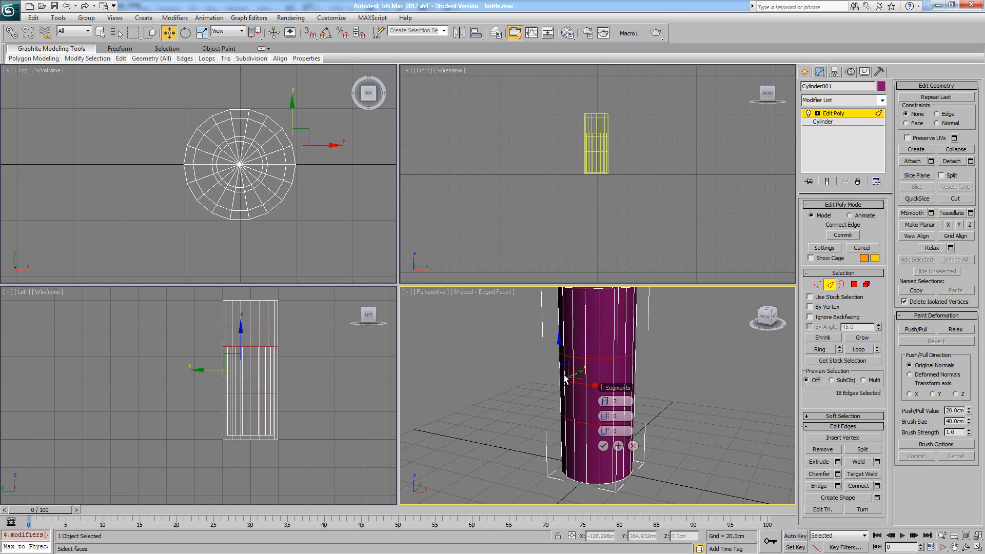
{"action": "middle_click_drag", "start_coordinate": [575, 374], "coordinate": [538, 368], "text": "alt"}
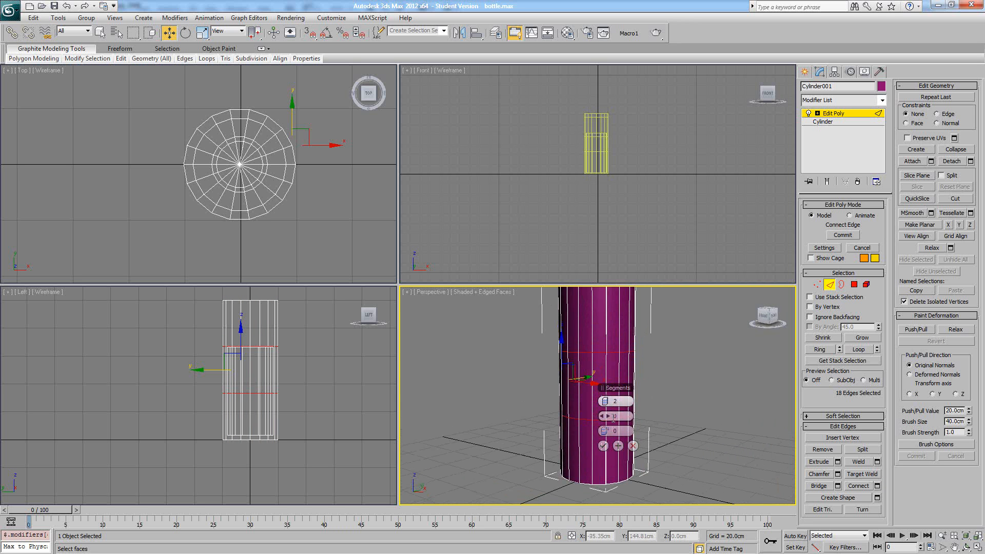
{"action": "left_click_drag", "start_coordinate": [609, 415], "coordinate": [553, 410]}
{"action": "left_click_drag", "start_coordinate": [604, 432], "coordinate": [684, 430]}
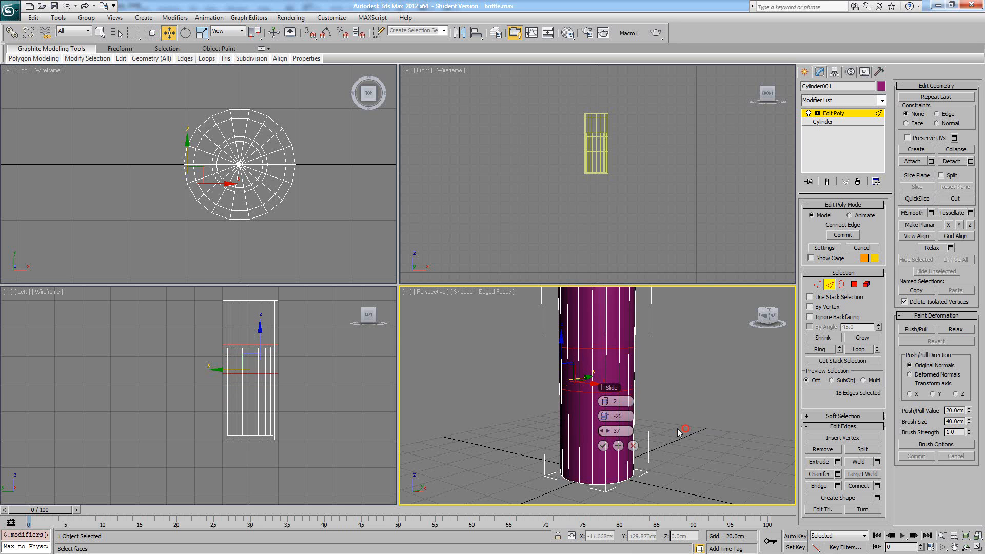
{"action": "left_click_drag", "start_coordinate": [607, 417], "coordinate": [631, 416]}
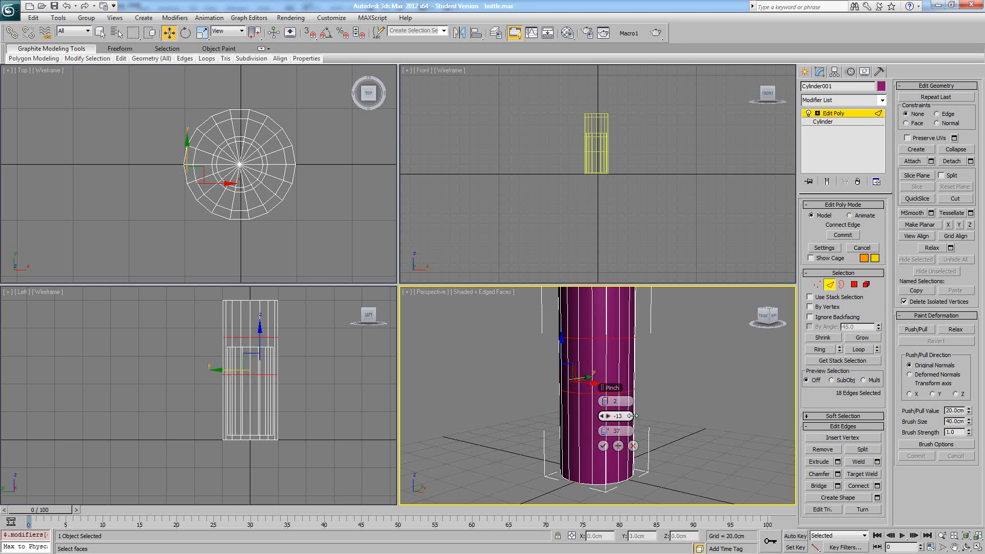
{"action": "left_click", "coordinate": [602, 444]}
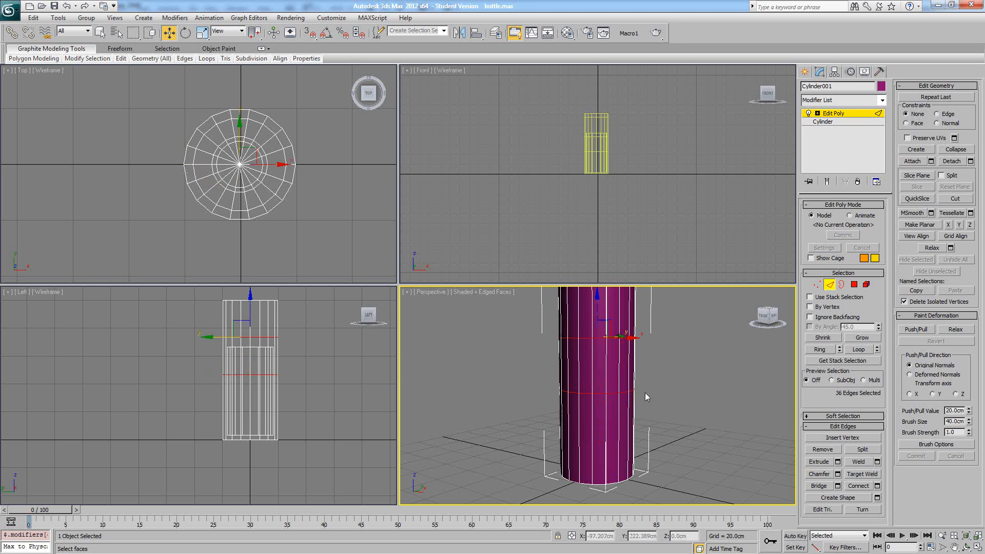
- Clear the edge selection and switch to polygon level
{"action": "mouse_move", "coordinate": [645, 392]}
{"action": "middle_mouse_down", "text": "alt"}
{"action": "mouse_move", "coordinate": [670, 374]}
{"action": "mouse_move", "coordinate": [633, 380]}
{"action": "middle_mouse_up", "text": "alt"}
{"action": "left_click", "coordinate": [687, 371]}
{"action": "left_click", "coordinate": [853, 284]}
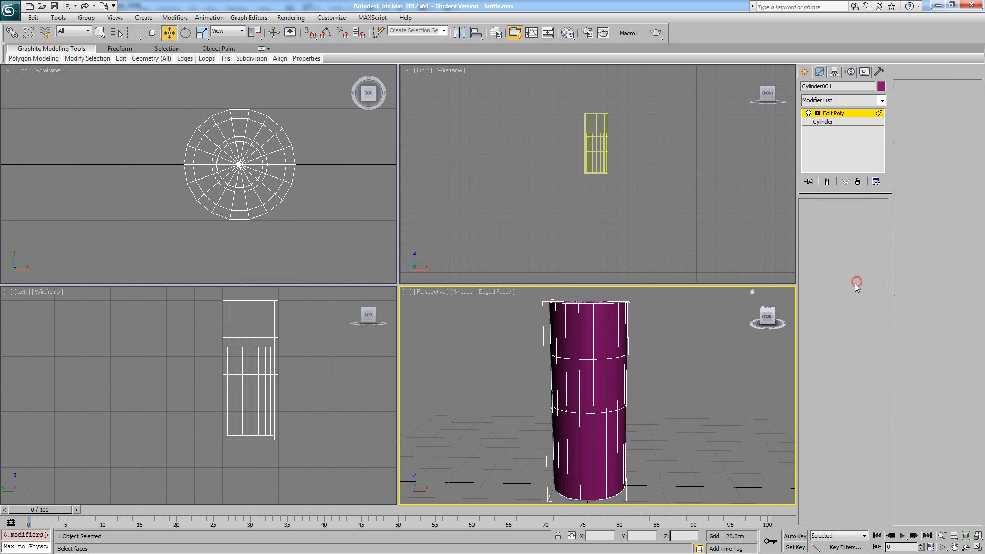
- Select adjacent polygons one by one around the band between the two edge loops and clear the selection
{"action": "left_click", "coordinate": [573, 385]}
{"action": "left_click", "coordinate": [586, 389], "text": "ctrl"}
{"action": "left_click", "coordinate": [599, 390], "text": "ctrl"}
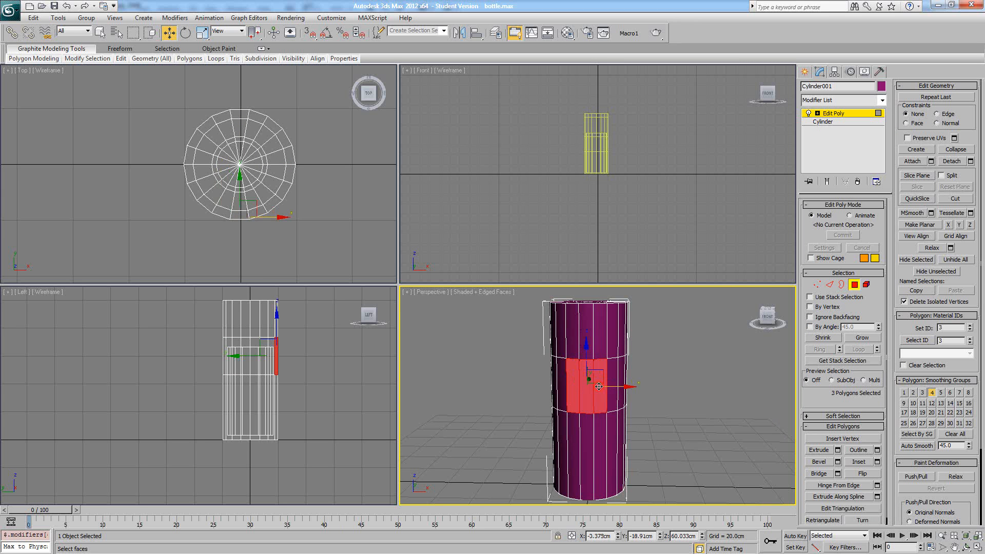
{"action": "left_click", "coordinate": [607, 391], "text": "ctrl"}
{"action": "middle_click_drag", "start_coordinate": [641, 396], "coordinate": [593, 399], "text": "alt"}
{"action": "left_click", "coordinate": [629, 392], "text": "ctrl"}
{"action": "left_click", "coordinate": [636, 371], "text": "ctrl"}
{"action": "mouse_move", "coordinate": [636, 371]}
{"action": "middle_mouse_down", "text": "alt"}
{"action": "mouse_move", "coordinate": [562, 378]}
{"action": "mouse_move", "coordinate": [658, 377]}
{"action": "mouse_move", "coordinate": [634, 388]}
{"action": "middle_mouse_up", "text": "alt"}
{"action": "left_click", "coordinate": [688, 382]}
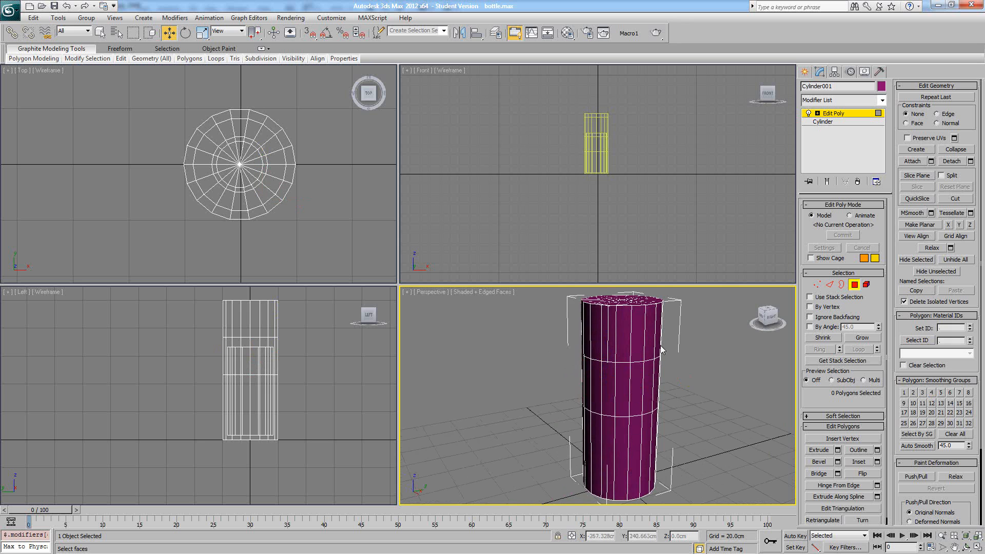
- Select all polygons of the outer cylinder's top cap using selection by angle at 45, and turn the angle option off
{"action": "middle_click_drag", "start_coordinate": [666, 346], "coordinate": [675, 374]}
{"action": "middle_click_drag", "start_coordinate": [647, 342], "coordinate": [633, 365], "text": "alt"}
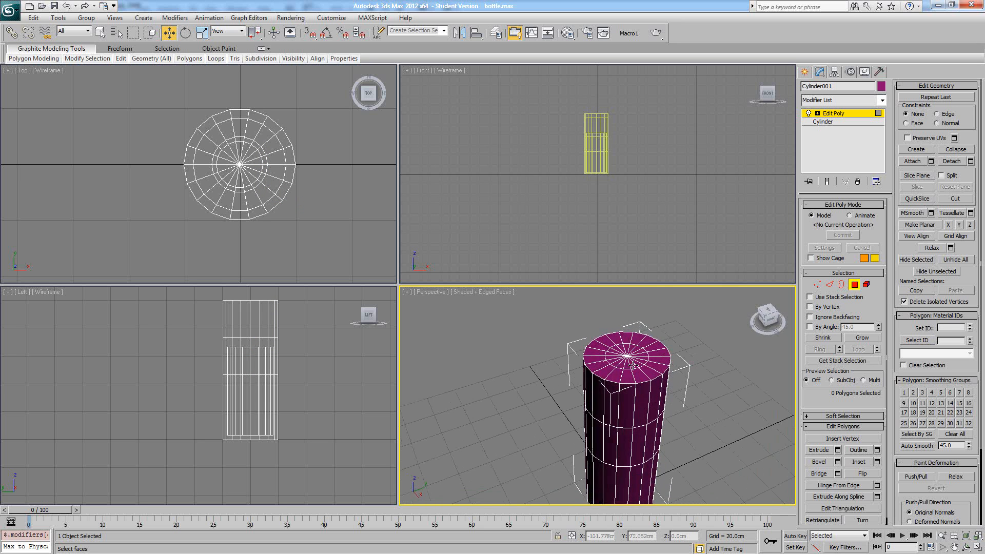
{"action": "left_click", "coordinate": [809, 326]}
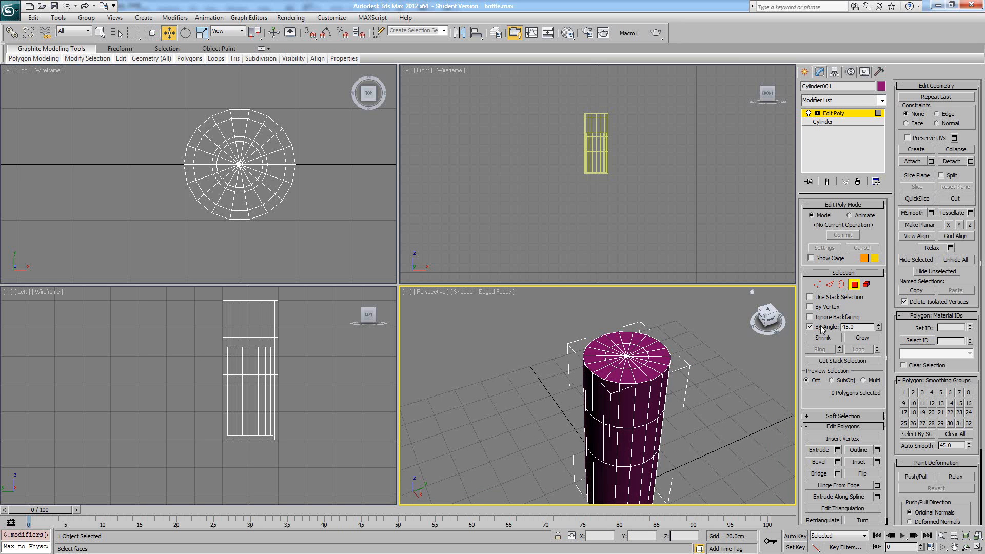
{"action": "left_click", "coordinate": [605, 341]}
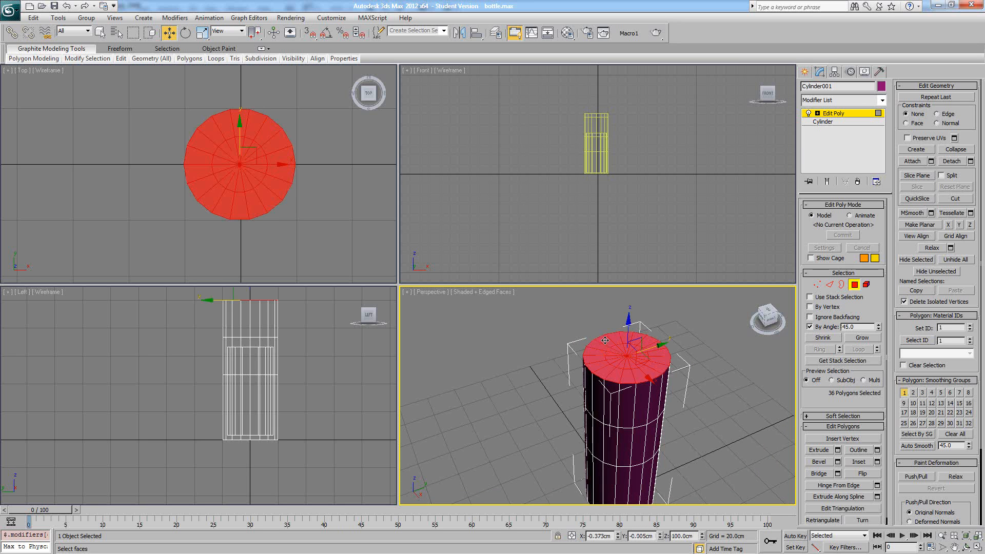
{"action": "left_click", "coordinate": [810, 326]}
- Extrude the selected top cap polygons upward by about 8 cm
{"action": "middle_click_drag", "start_coordinate": [641, 341], "coordinate": [670, 339], "text": "alt"}
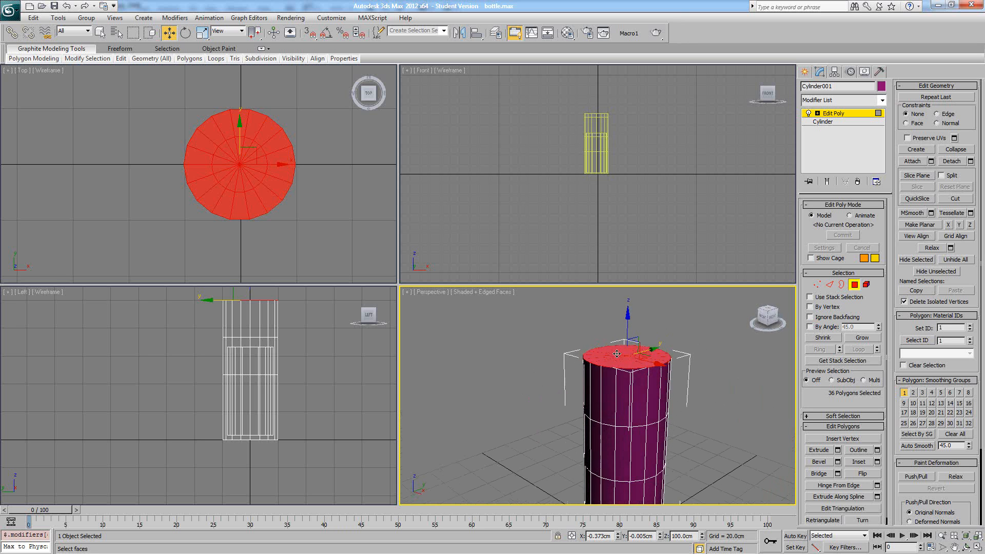
{"action": "middle_click_drag", "start_coordinate": [774, 442], "coordinate": [784, 436], "text": "alt"}
{"action": "left_click", "coordinate": [819, 449]}
{"action": "left_click_drag", "start_coordinate": [645, 360], "coordinate": [644, 350]}
{"action": "key", "text": "w"}
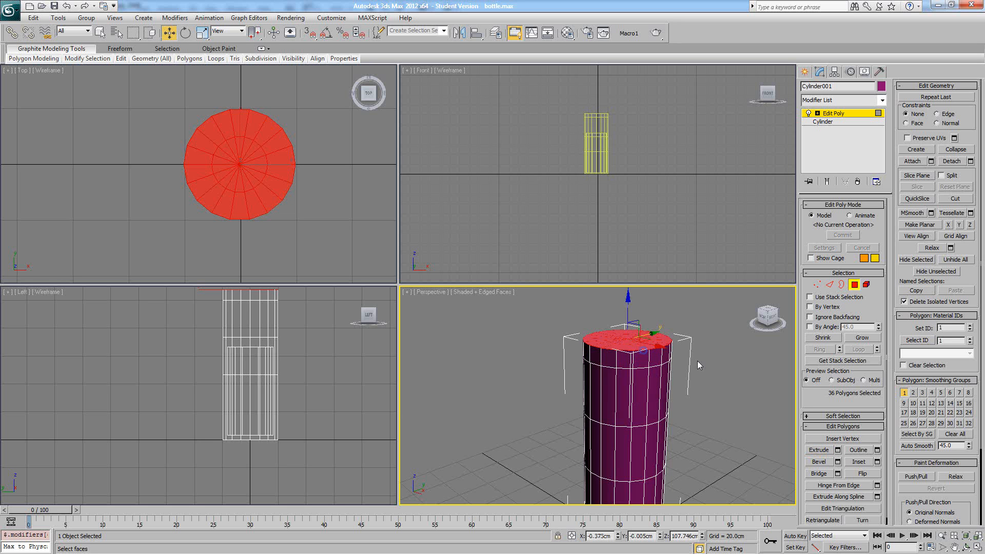
{"action": "mouse_move", "coordinate": [697, 361]}
{"action": "middle_mouse_down", "text": "alt"}
{"action": "mouse_move", "coordinate": [643, 352]}
{"action": "mouse_move", "coordinate": [700, 349]}
{"action": "middle_mouse_up", "text": "alt"}
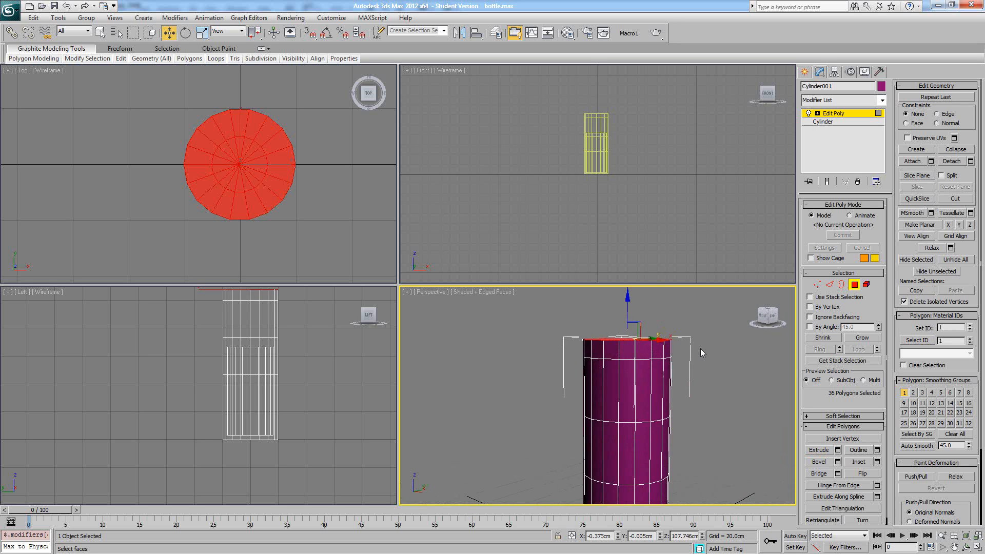
{"action": "middle_click_drag", "start_coordinate": [270, 318], "coordinate": [266, 367]}
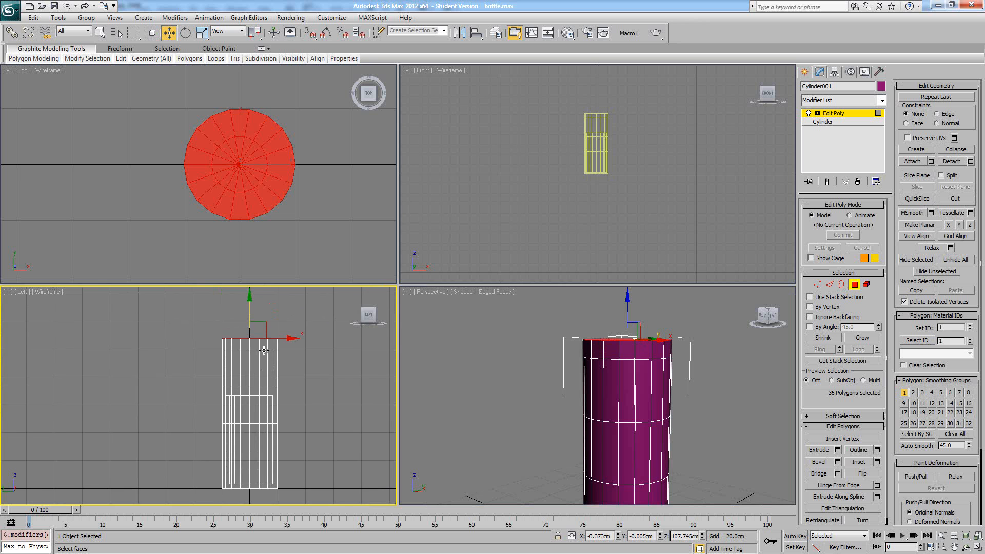
{"action": "scroll", "coordinate": [313, 347], "scroll_direction": "up", "scroll_amount": 3}
{"action": "middle_click_drag", "start_coordinate": [305, 330], "coordinate": [232, 374]}
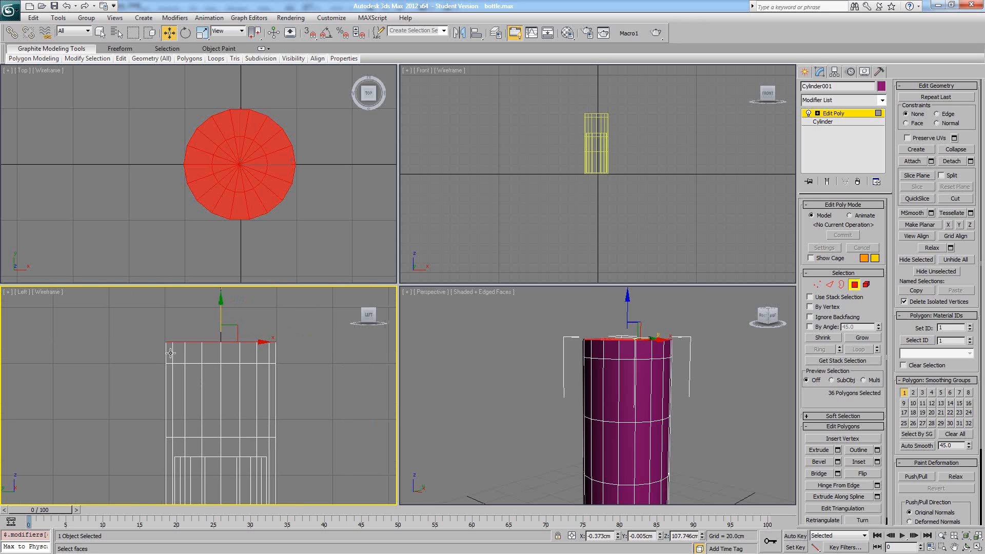
- Select the ring of side polygons around the raised top section and extrude them with the Local Normals option
{"action": "left_click_drag", "start_coordinate": [285, 353], "coordinate": [285, 352]}
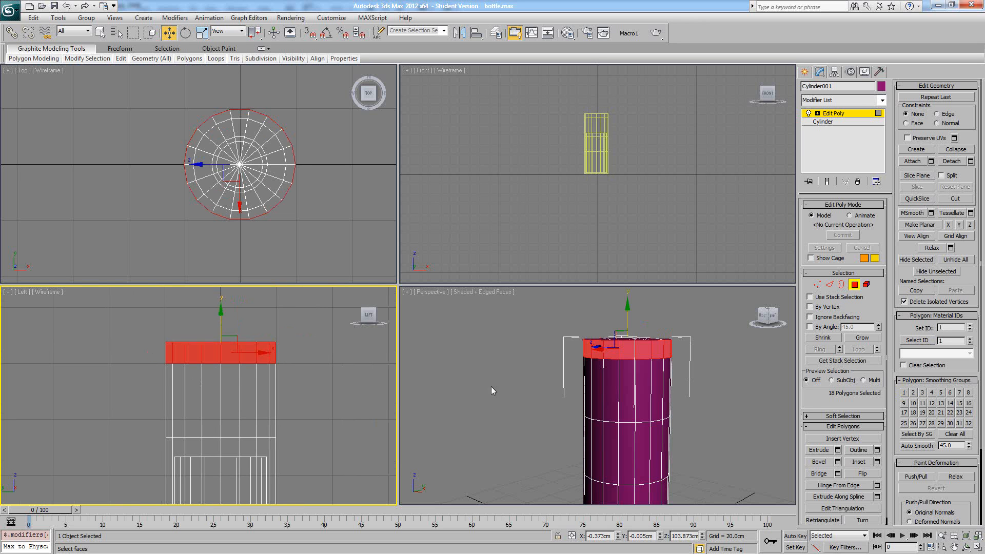
{"action": "middle_click_drag", "start_coordinate": [658, 380], "coordinate": [639, 386], "text": "alt"}
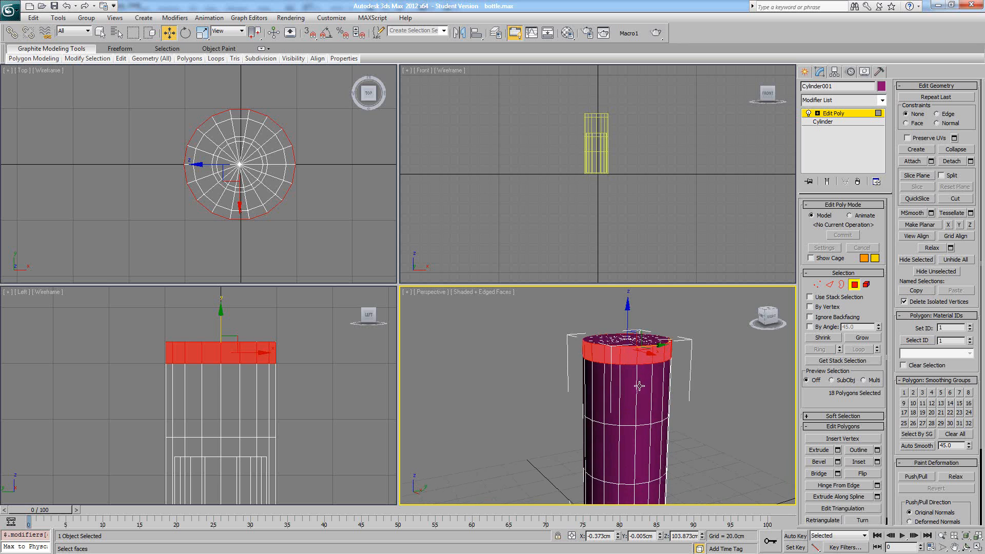
{"action": "left_click", "coordinate": [837, 451]}
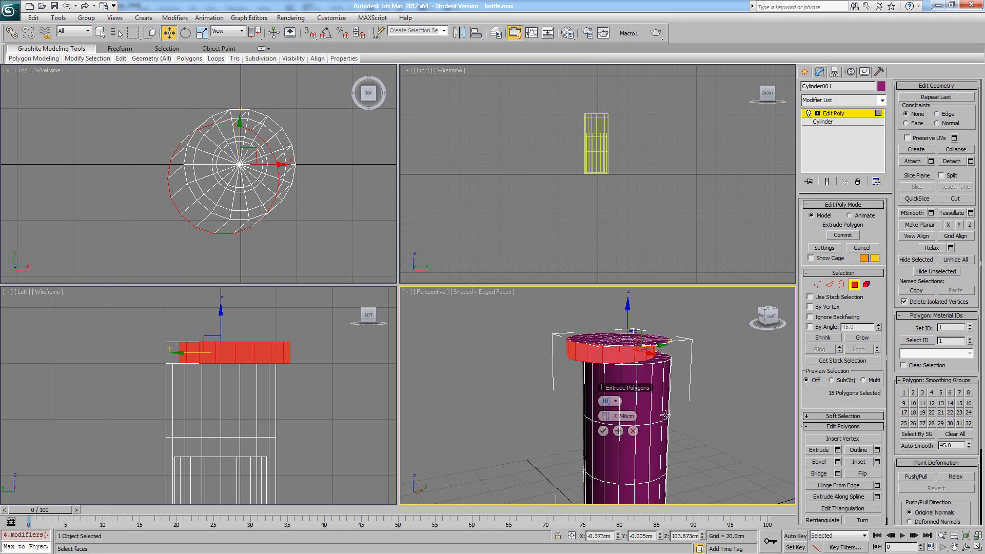
{"action": "mouse_move", "coordinate": [630, 398]}
{"action": "middle_mouse_down", "text": "alt"}
{"action": "mouse_move", "coordinate": [711, 378]}
{"action": "mouse_move", "coordinate": [616, 407]}
{"action": "middle_mouse_up", "text": "alt"}
{"action": "left_click", "coordinate": [616, 402]}
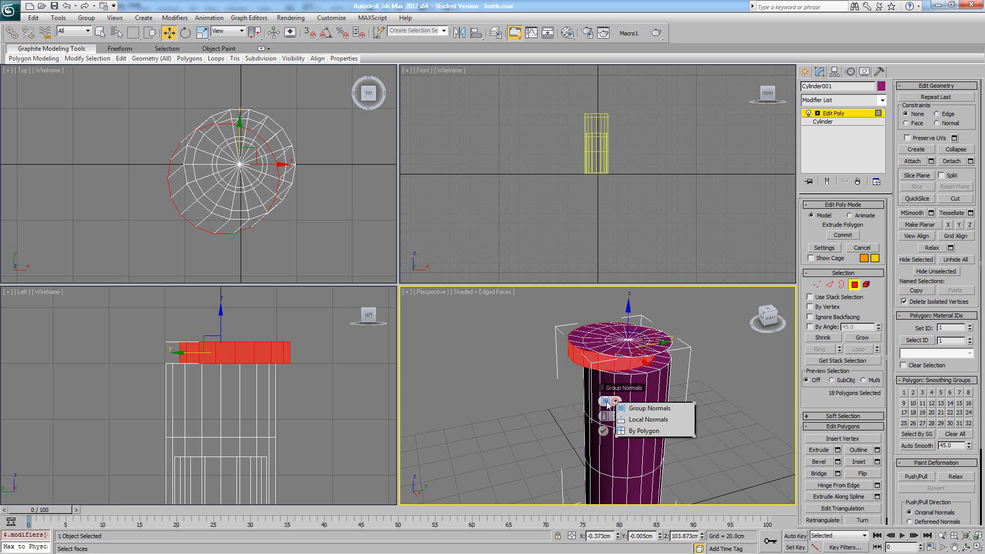
{"action": "left_click", "coordinate": [648, 419]}
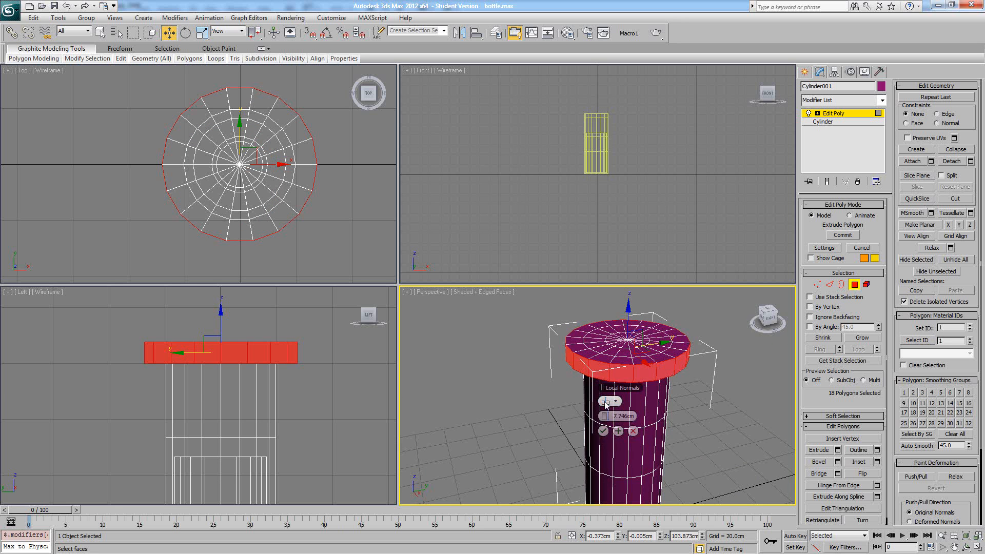
- Set the ring's extrusion height to about 2.15 cm, apply it and clear the polygon selection
{"action": "left_click_drag", "start_coordinate": [602, 415], "coordinate": [595, 414]}
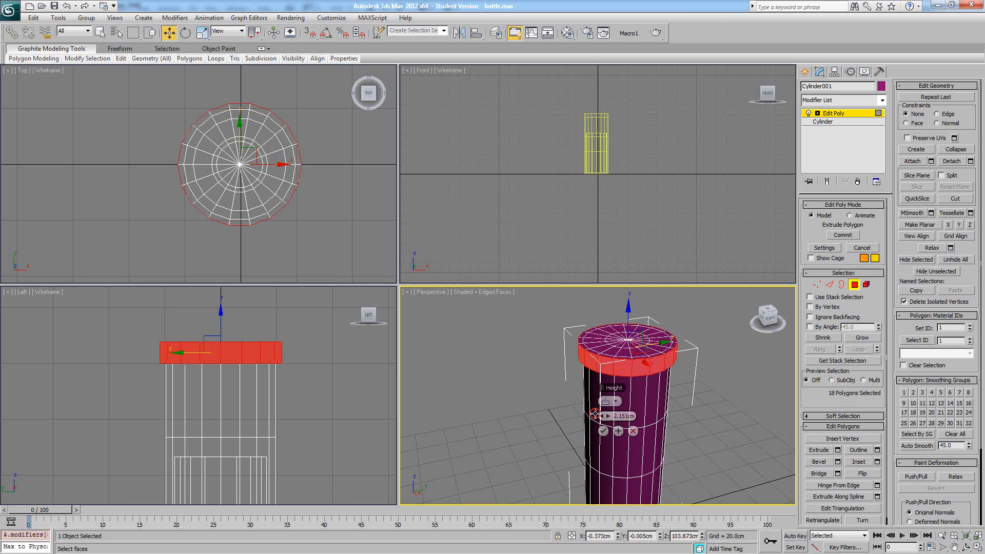
{"action": "mouse_move", "coordinate": [700, 402]}
{"action": "middle_mouse_down", "text": "alt"}
{"action": "mouse_move", "coordinate": [695, 337]}
{"action": "mouse_move", "coordinate": [690, 411]}
{"action": "mouse_move", "coordinate": [695, 386]}
{"action": "middle_mouse_up", "text": "alt"}
{"action": "left_click", "coordinate": [603, 431]}
{"action": "left_click", "coordinate": [698, 403]}
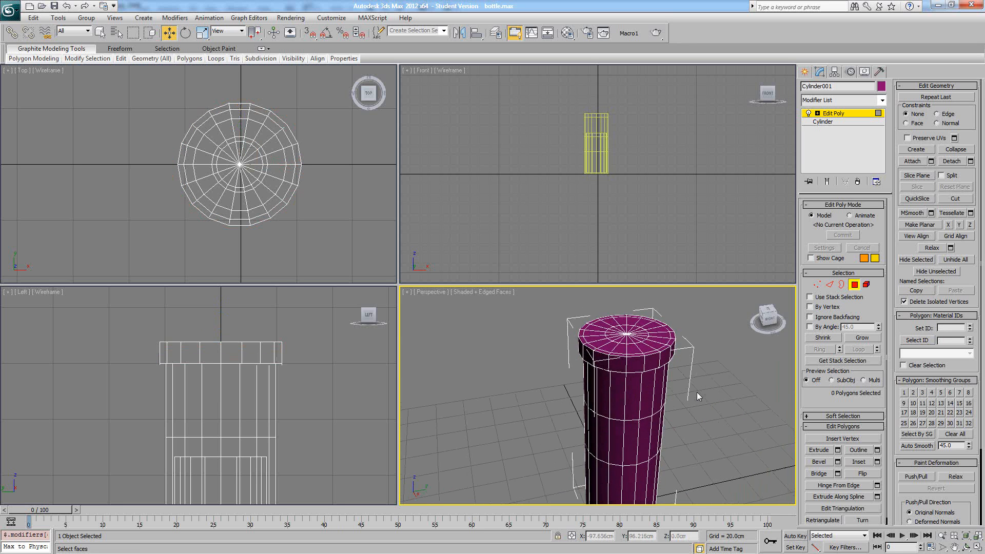
- Select the edge loop just inside the rim on the top cap at edge level and remove it
{"action": "left_click", "coordinate": [830, 285]}
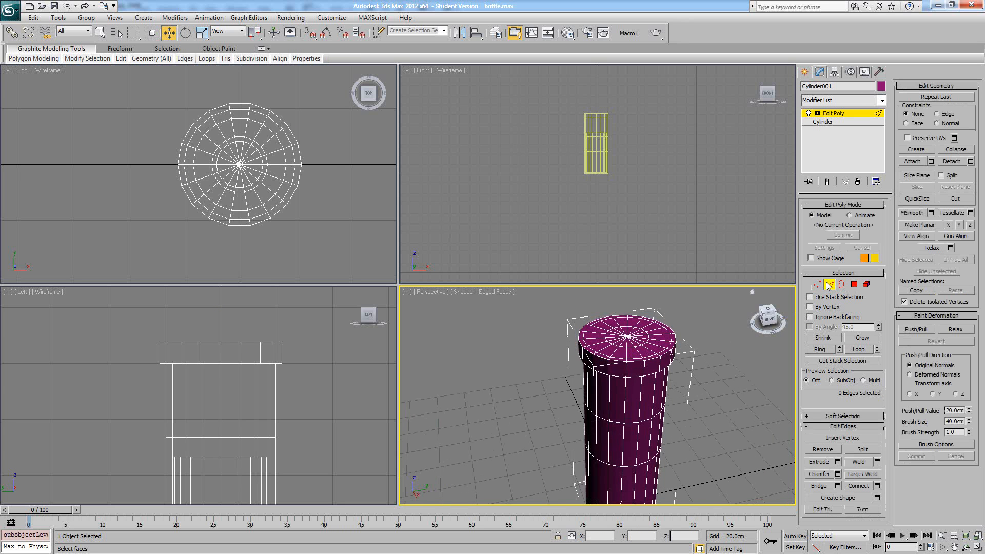
{"action": "left_click", "coordinate": [636, 358]}
{"action": "middle_click_drag", "start_coordinate": [626, 373], "coordinate": [667, 364], "text": "alt"}
{"action": "double_click", "coordinate": [617, 357]}
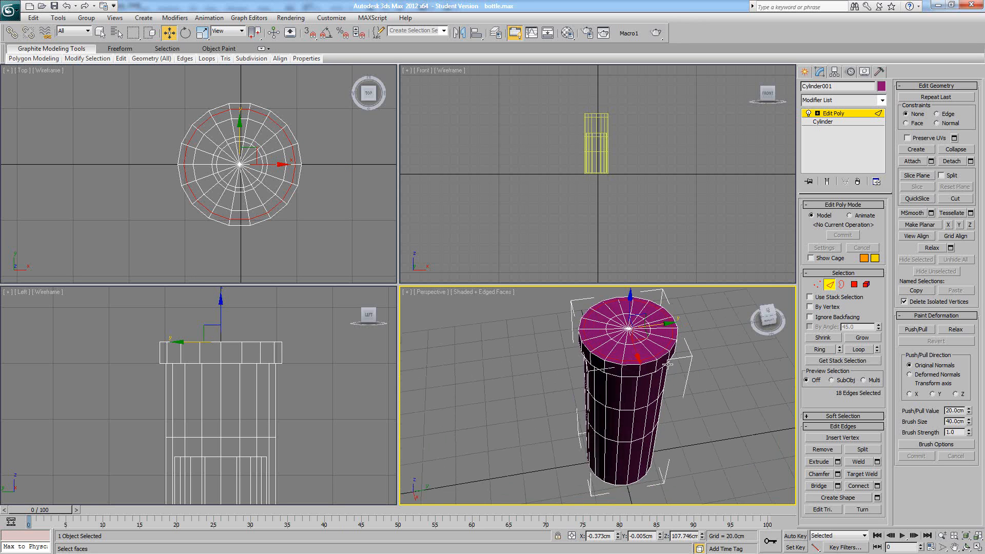
{"action": "left_click", "coordinate": [715, 367]}
{"action": "scroll", "coordinate": [687, 369], "scroll_direction": "up", "scroll_amount": 4}
{"action": "left_click", "coordinate": [571, 386]}
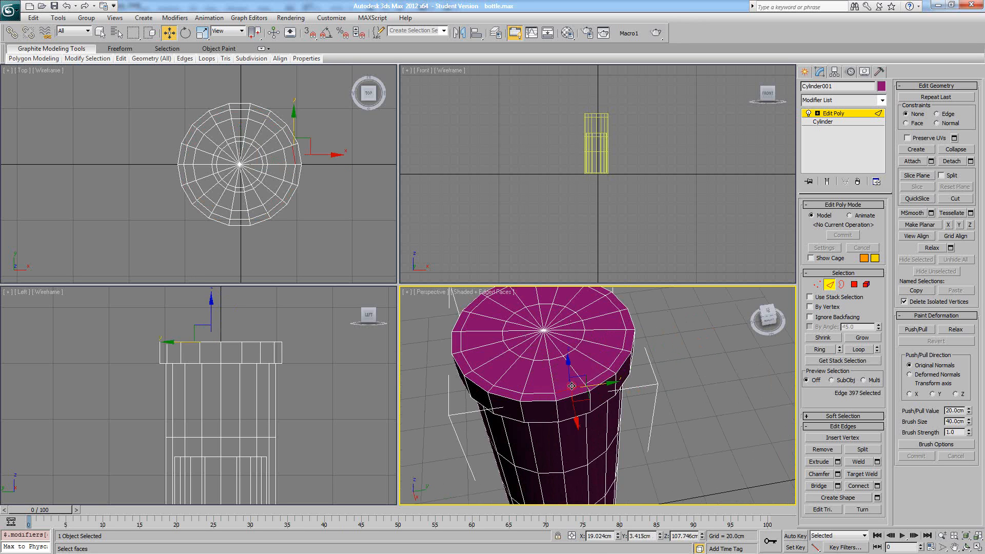
{"action": "double_click", "coordinate": [542, 394]}
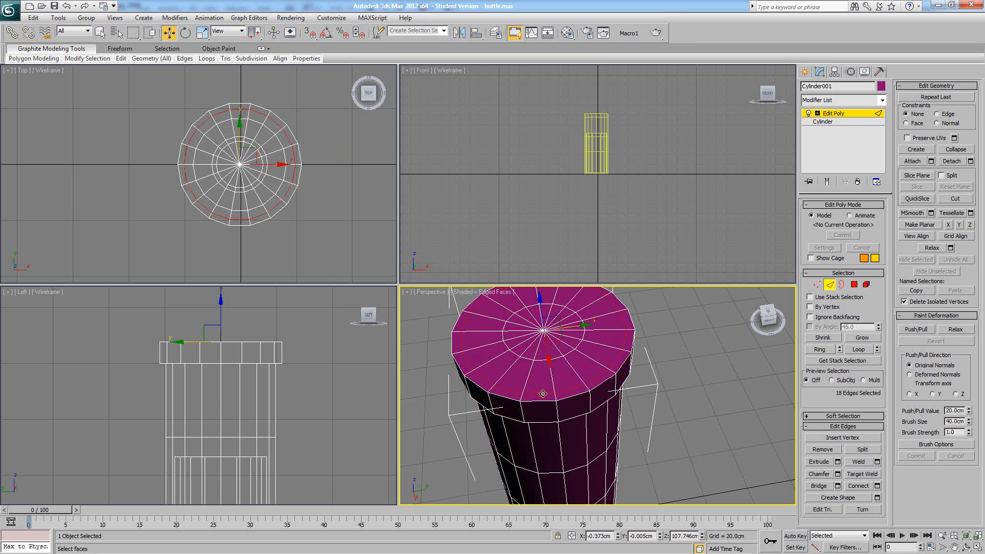
{"action": "scroll", "coordinate": [659, 384], "scroll_direction": "down", "scroll_amount": 4}
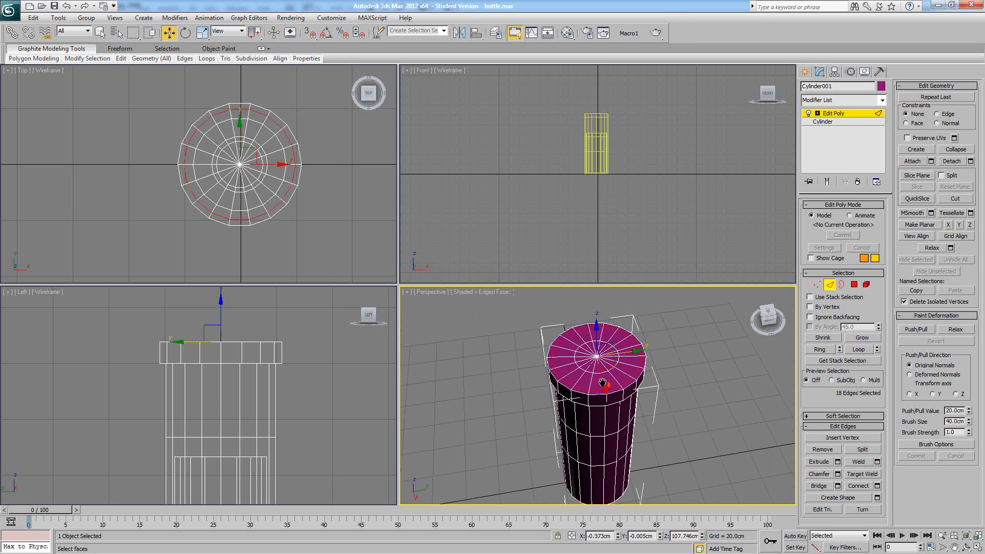
{"action": "left_click", "coordinate": [821, 449]}
- Examine the bottle's inner structure in wireframe display and return the perspective view to shaded display
{"action": "mouse_move", "coordinate": [659, 402]}
{"action": "middle_mouse_down", "text": "alt"}
{"action": "mouse_move", "coordinate": [638, 347]}
{"action": "mouse_move", "coordinate": [634, 410]}
{"action": "mouse_move", "coordinate": [650, 396]}
{"action": "mouse_move", "coordinate": [599, 353]}
{"action": "mouse_move", "coordinate": [556, 359]}
{"action": "mouse_move", "coordinate": [606, 371]}
{"action": "middle_mouse_up", "text": "alt"}
{"action": "key", "text": "F3"}
{"action": "middle_click_drag", "start_coordinate": [605, 371], "coordinate": [605, 451]}
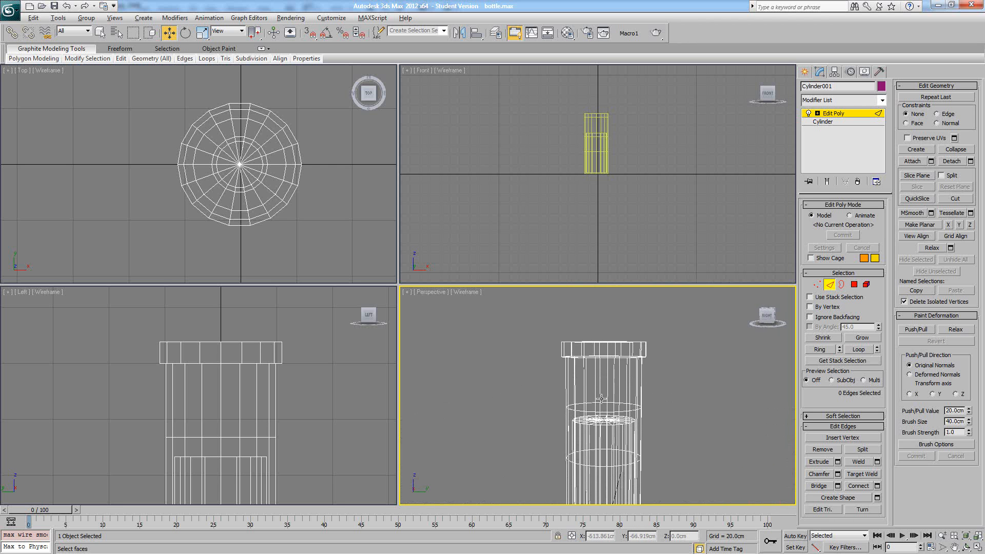
{"action": "mouse_move", "coordinate": [603, 402]}
{"action": "middle_mouse_down", "text": "alt"}
{"action": "mouse_move", "coordinate": [605, 392]}
{"action": "mouse_move", "coordinate": [603, 427]}
{"action": "mouse_move", "coordinate": [602, 379]}
{"action": "mouse_move", "coordinate": [628, 383]}
{"action": "mouse_move", "coordinate": [647, 435]}
{"action": "mouse_move", "coordinate": [582, 401]}
{"action": "middle_mouse_up", "text": "alt"}
{"action": "left_click", "coordinate": [593, 413]}
{"action": "key", "text": "F3"}
- Open the Material Editor and change the first material to Multi/Sub-Object, discarding the old material
{"action": "left_click", "coordinate": [567, 32]}
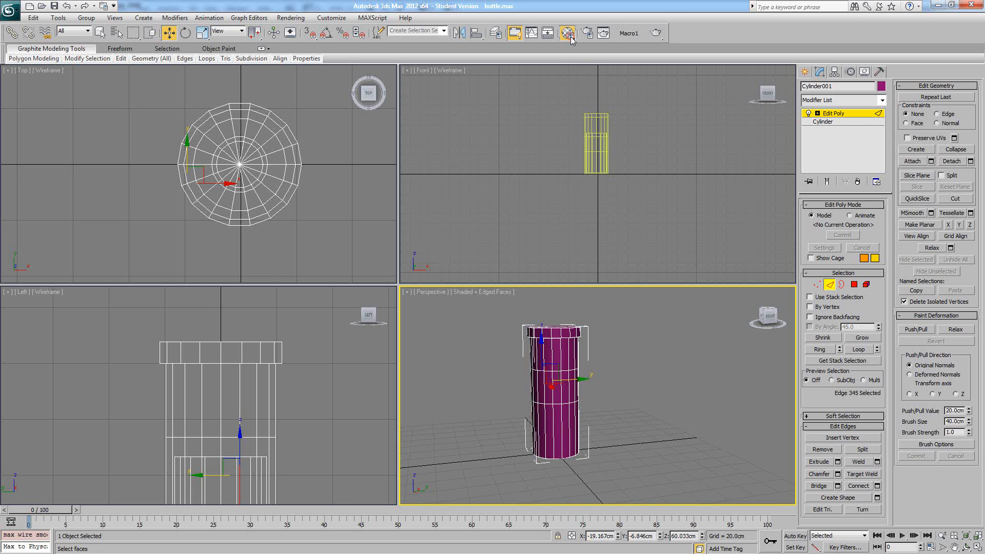
{"action": "left_click_drag", "start_coordinate": [736, 108], "coordinate": [237, 83]}
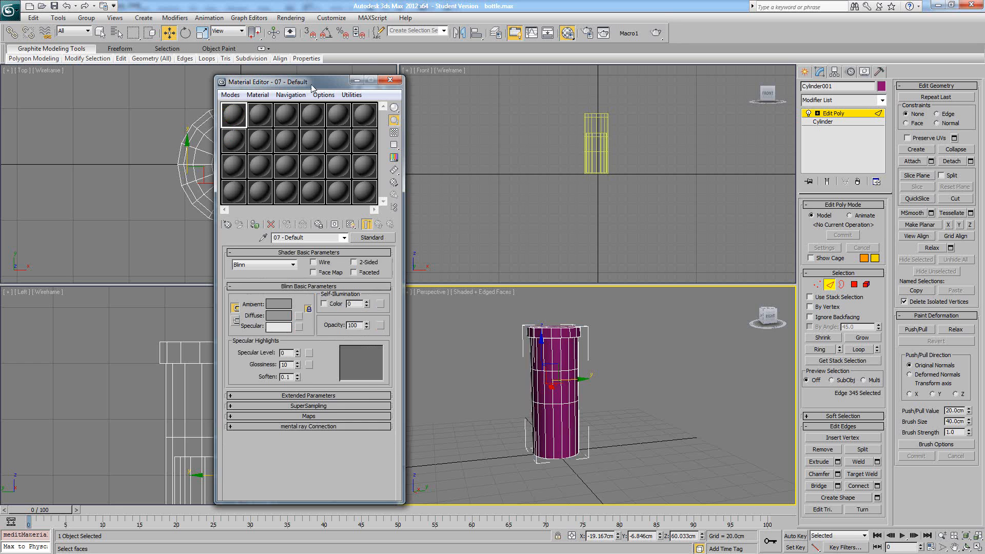
{"action": "left_click_drag", "start_coordinate": [308, 82], "coordinate": [215, 75]}
{"action": "middle_click_drag", "start_coordinate": [595, 398], "coordinate": [586, 405], "text": "alt"}
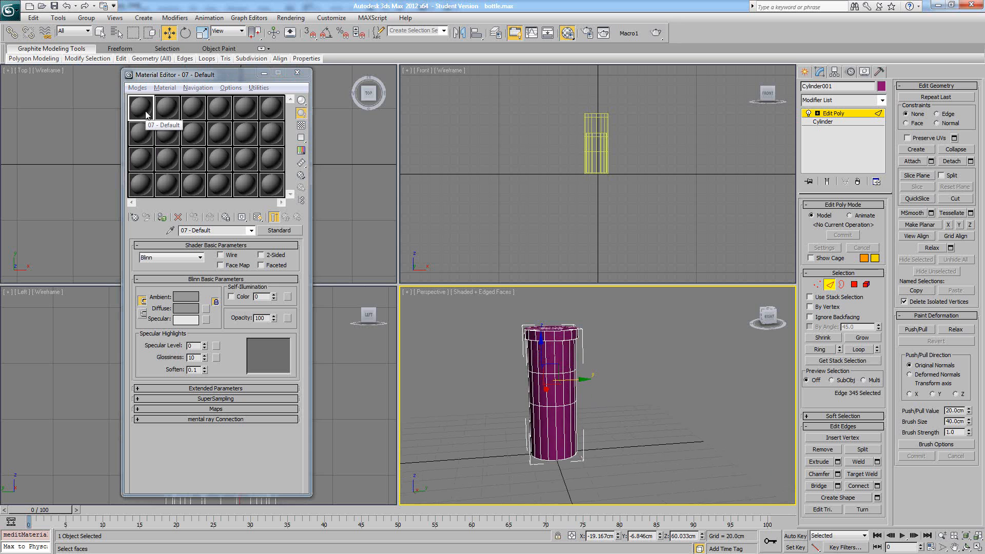
{"action": "middle_click_drag", "start_coordinate": [583, 360], "coordinate": [601, 356], "text": "alt"}
{"action": "scroll", "coordinate": [605, 364], "scroll_direction": "up", "scroll_amount": 5}
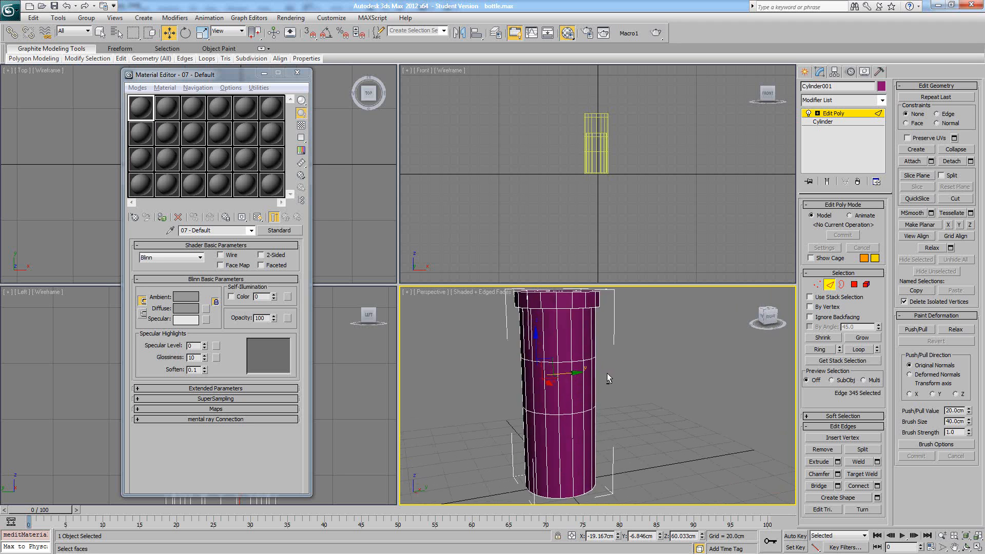
{"action": "left_click", "coordinate": [280, 231]}
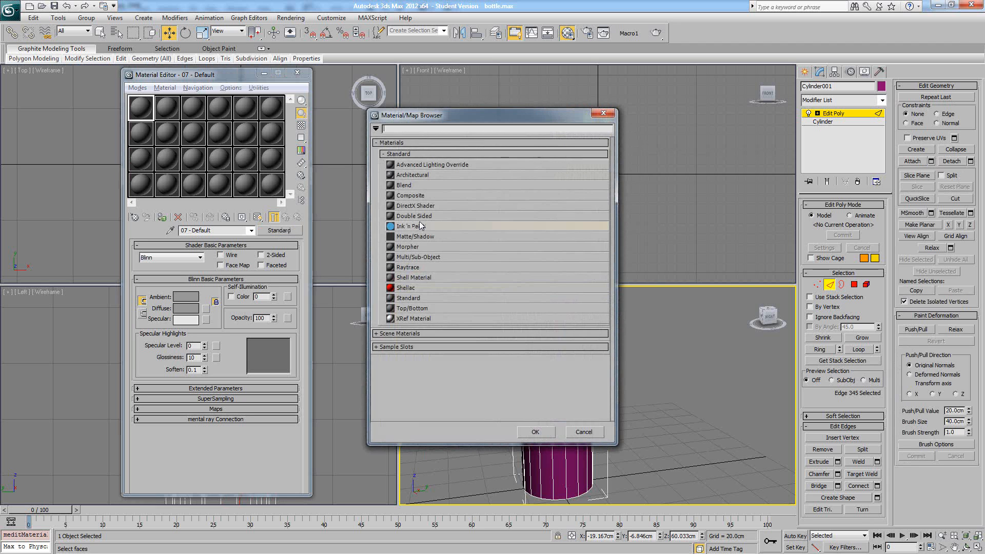
{"action": "double_click", "coordinate": [411, 254]}
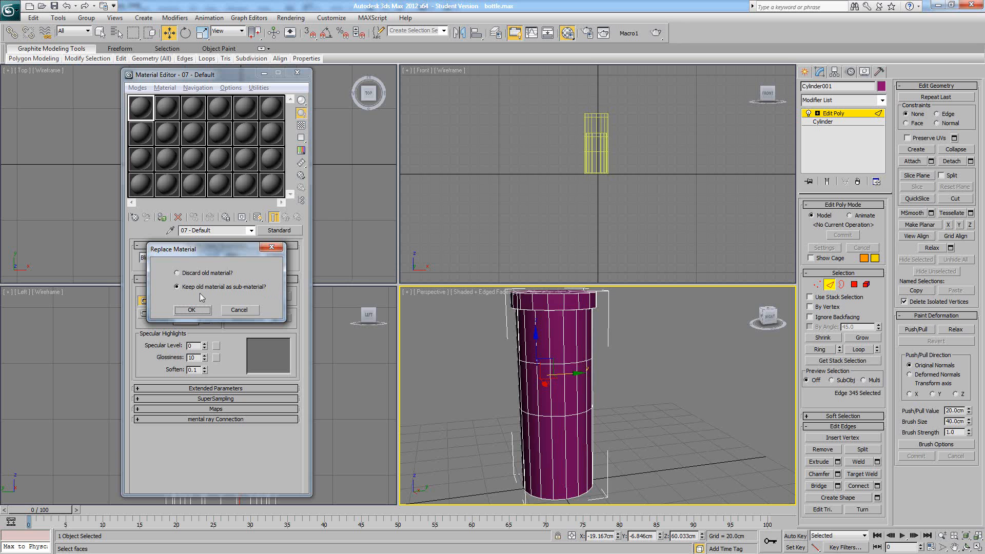
{"action": "left_click", "coordinate": [186, 276]}
{"action": "left_click", "coordinate": [192, 310]}
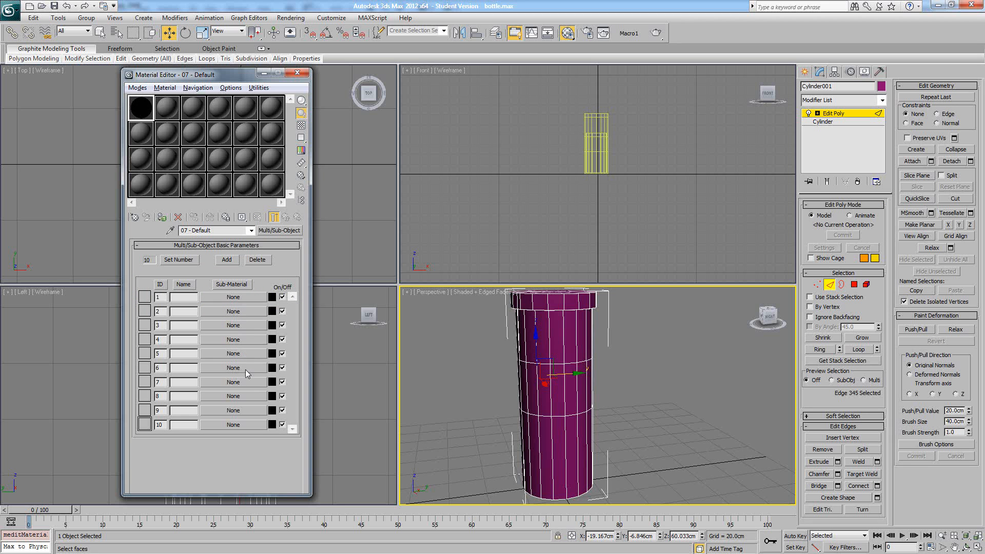
- Assign a Standard material to sub-material ID 1 and set its opacity to 20
{"action": "middle_click_drag", "start_coordinate": [616, 370], "coordinate": [654, 370]}
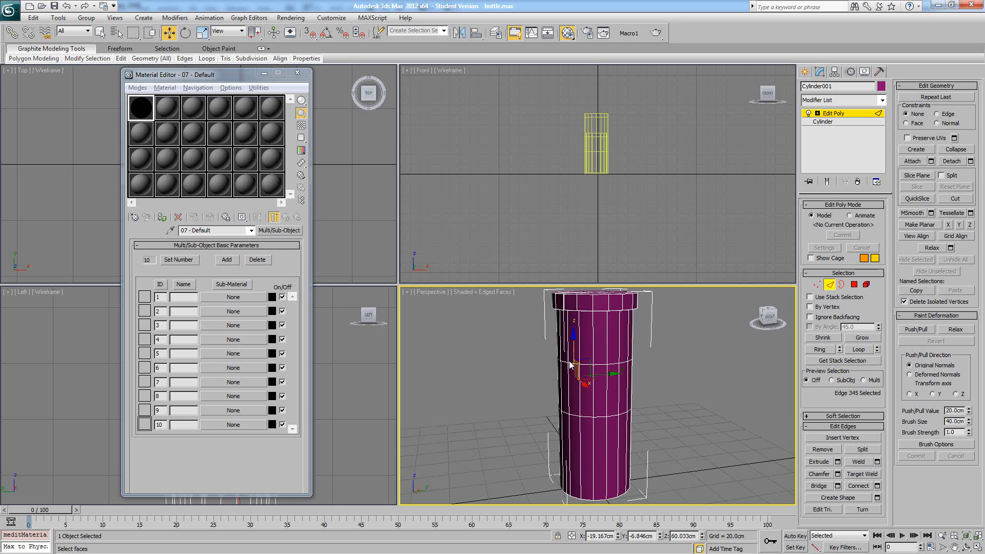
{"action": "mouse_move", "coordinate": [528, 361]}
{"action": "middle_mouse_down", "text": "alt"}
{"action": "mouse_move", "coordinate": [591, 361]}
{"action": "mouse_move", "coordinate": [545, 359]}
{"action": "middle_mouse_up", "text": "alt"}
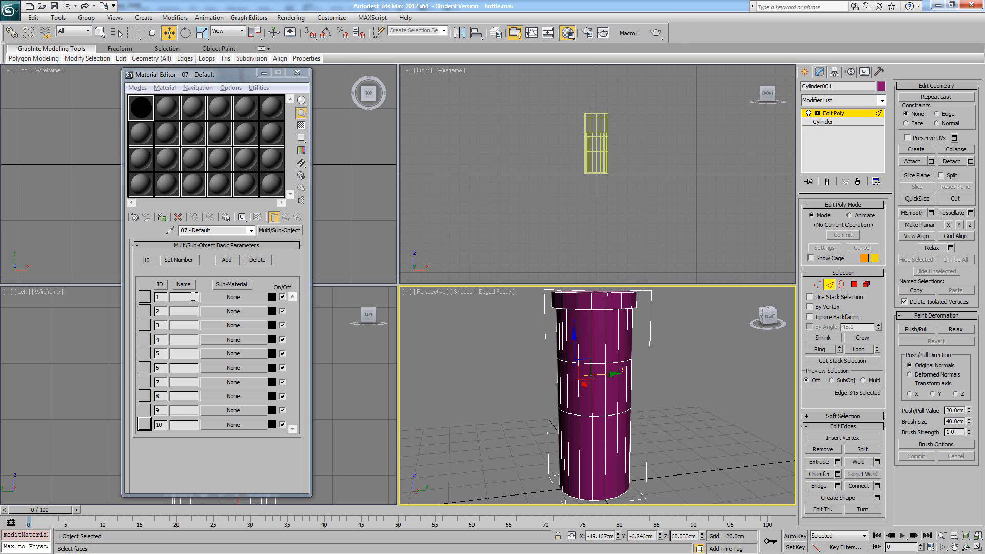
{"action": "left_click", "coordinate": [224, 298]}
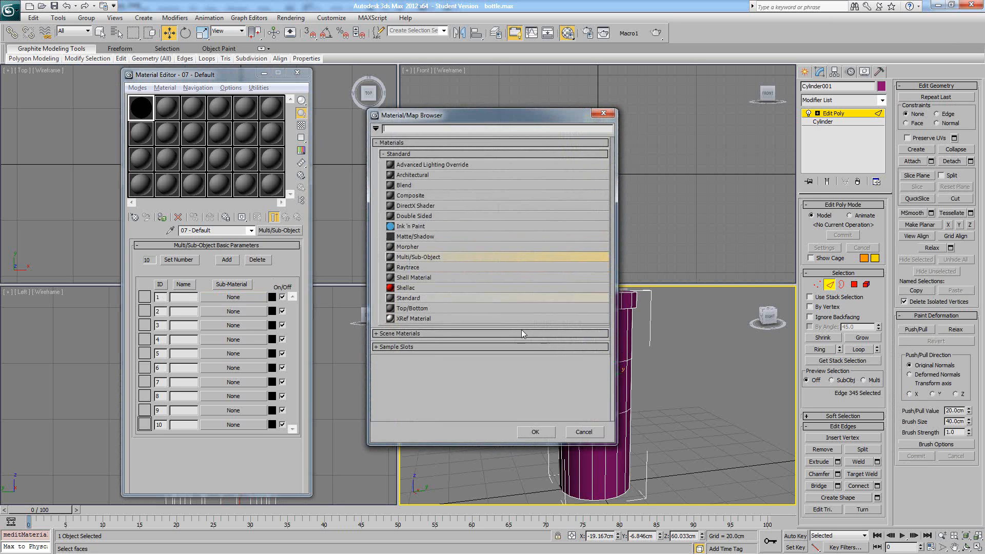
{"action": "left_click", "coordinate": [425, 298]}
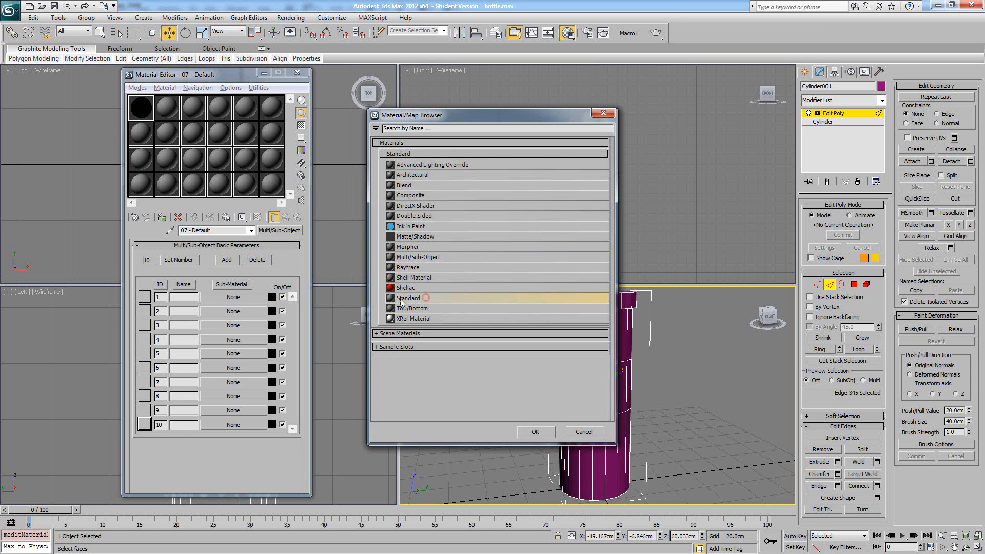
{"action": "left_click", "coordinate": [544, 429]}
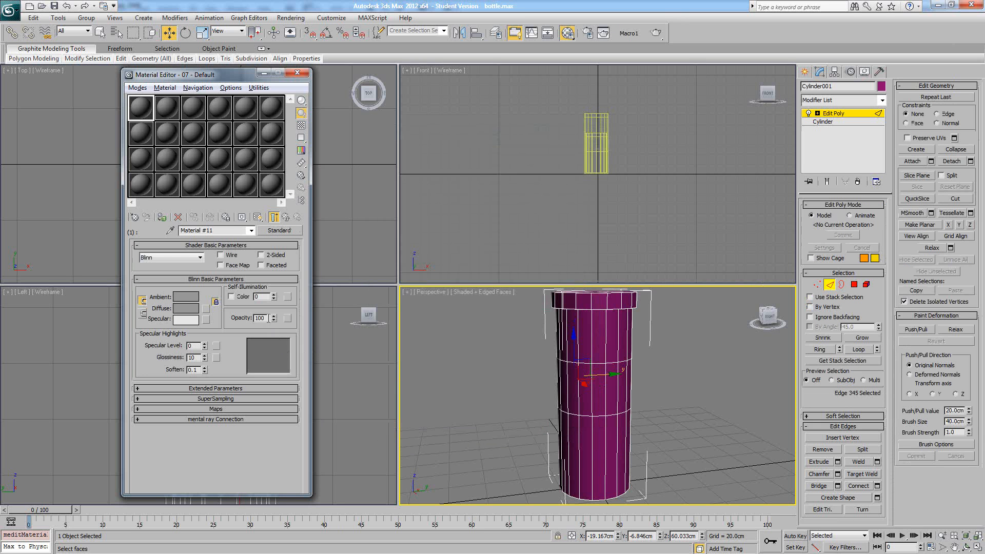
{"action": "double_click", "coordinate": [262, 318]}
{"action": "key", "text": "Return"}
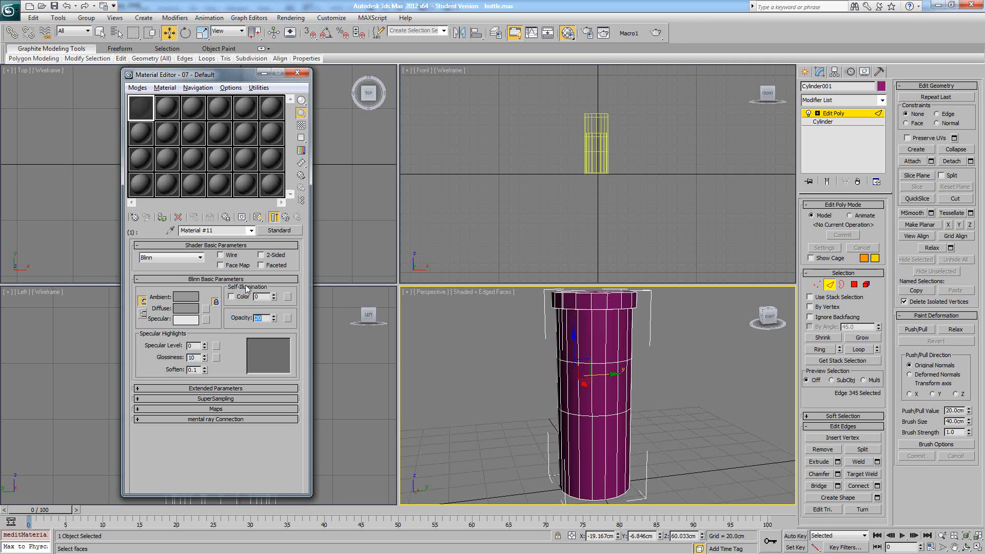
- Set the diffuse colour of sub-material ID 1 to a light green
{"action": "left_click", "coordinate": [196, 306]}
{"action": "left_click", "coordinate": [227, 102]}
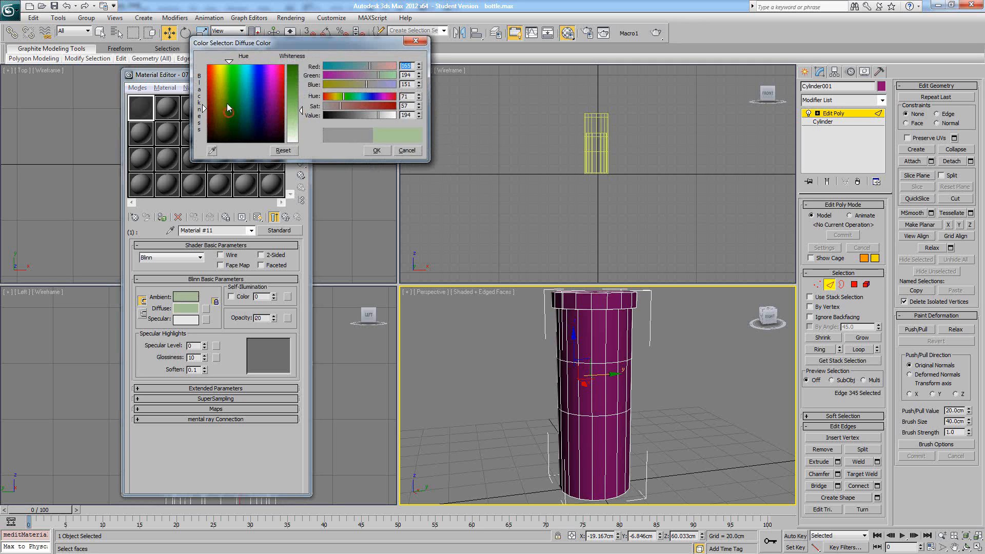
{"action": "left_click", "coordinate": [288, 110]}
{"action": "left_click", "coordinate": [376, 150]}
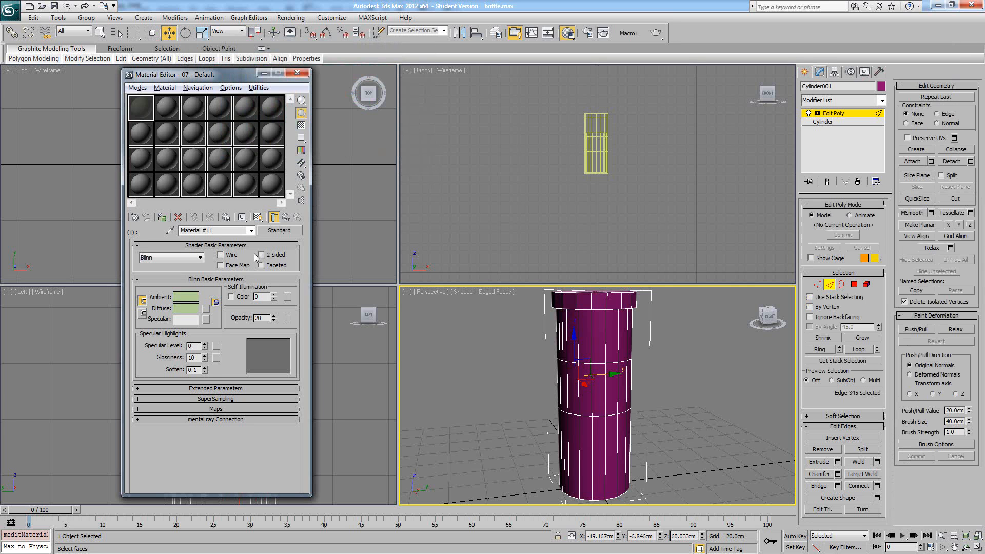
- Name the first sub-material glass and return to the parent Multi/Sub-Object material
{"action": "left_click", "coordinate": [234, 230]}
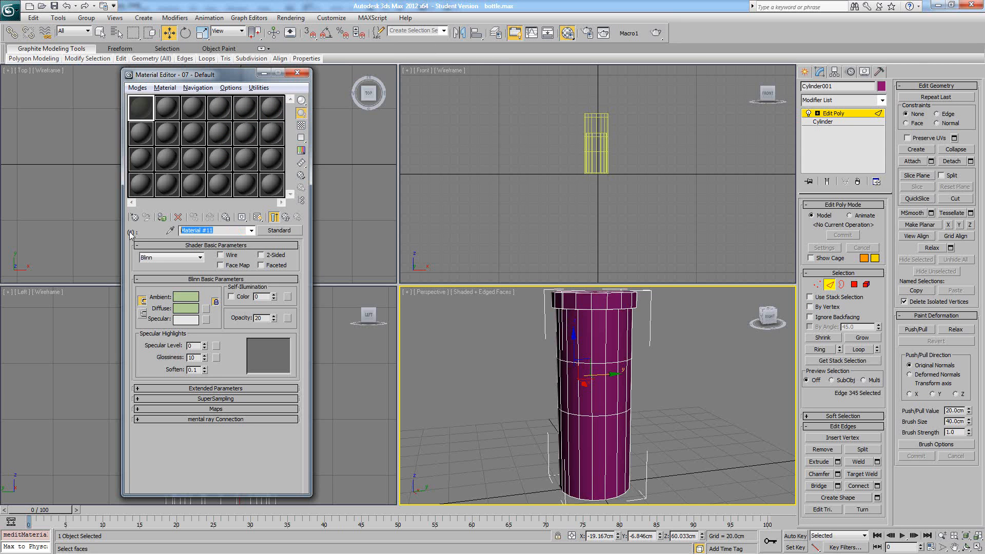
{"action": "type", "text": "glass"}
{"action": "left_click", "coordinate": [251, 232]}
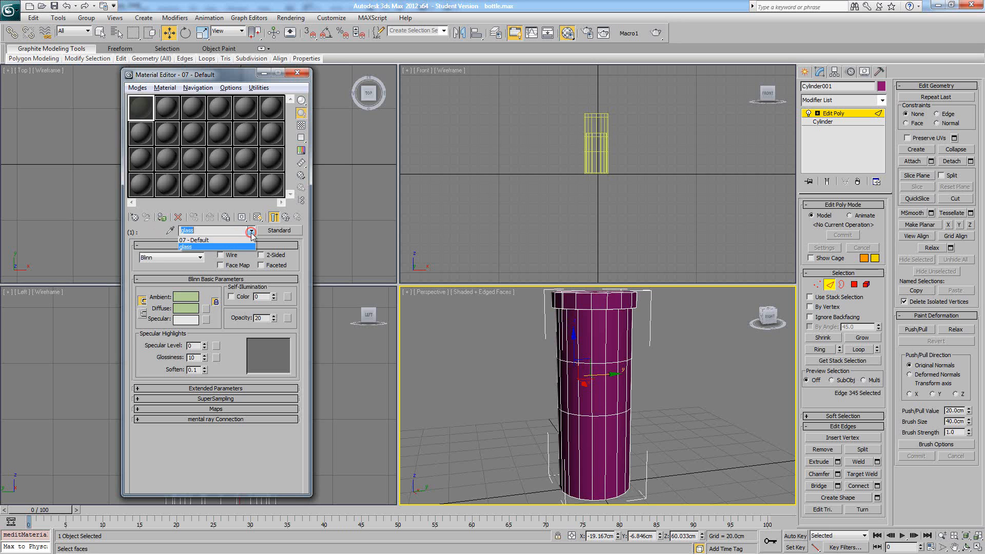
{"action": "left_click", "coordinate": [234, 241]}
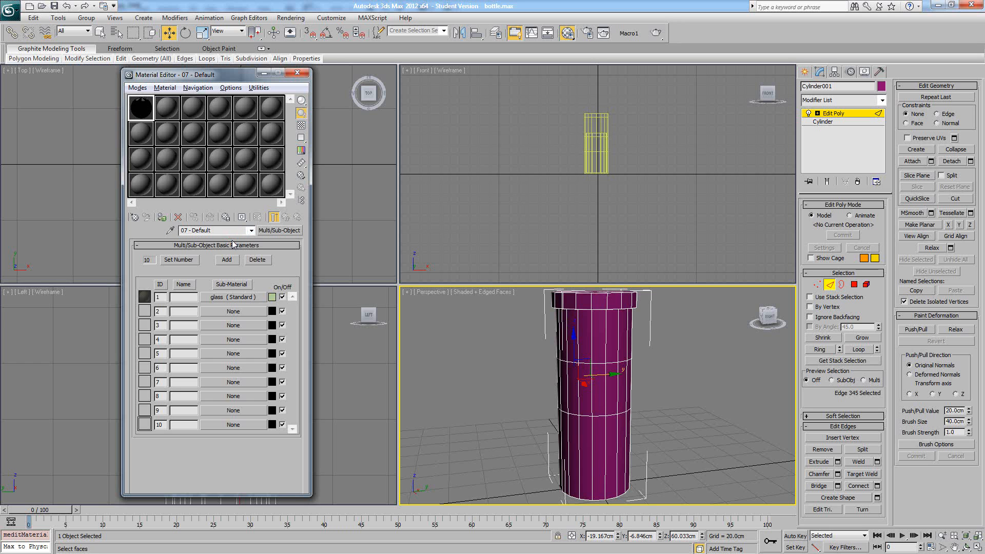
{"action": "left_click", "coordinate": [234, 298]}
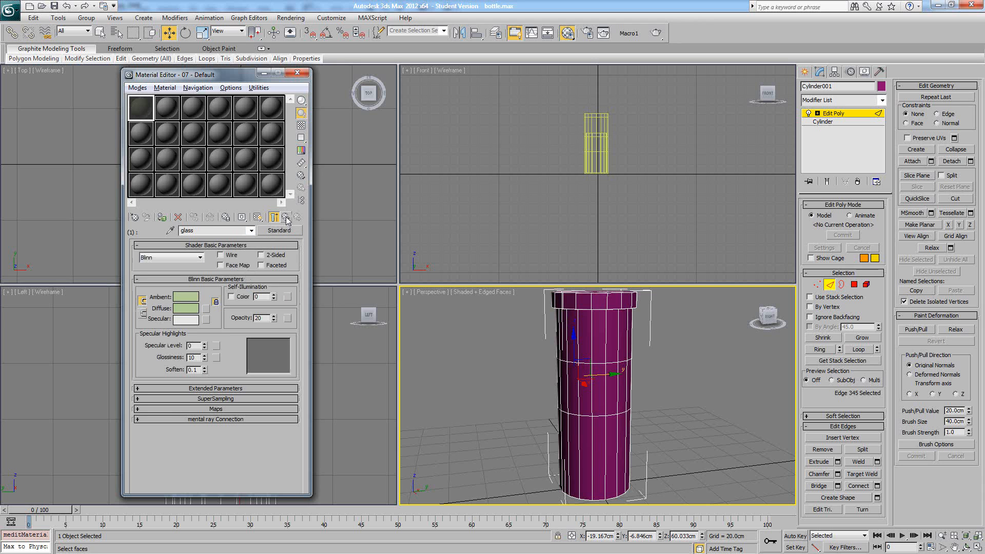
{"action": "left_click", "coordinate": [285, 217]}
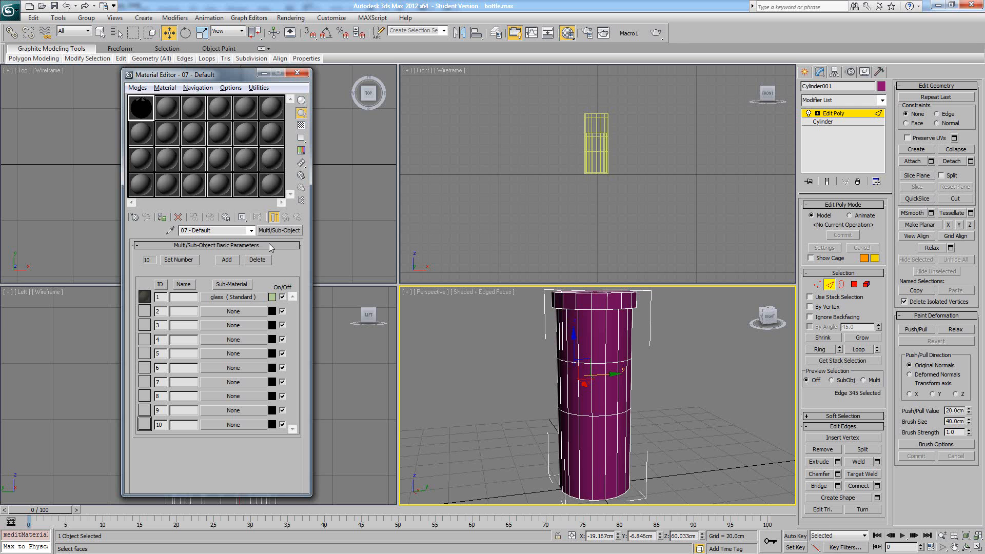
- Assign a Standard material to sub-material ID 2, name it bottle_main, and return to the parent Multi/Sub-Object material
{"action": "left_click", "coordinate": [220, 311]}
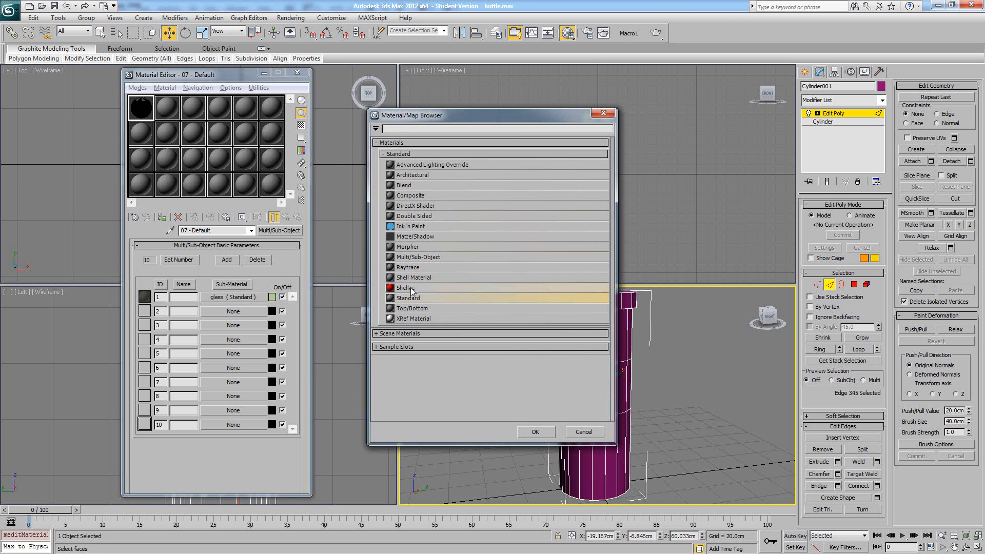
{"action": "double_click", "coordinate": [405, 298]}
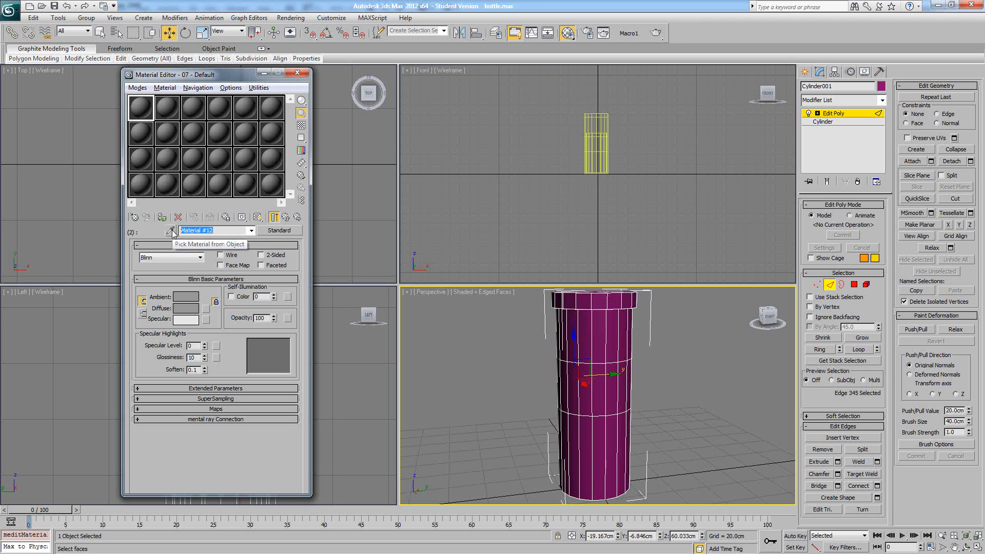
{"action": "type", "text": "bottle"}
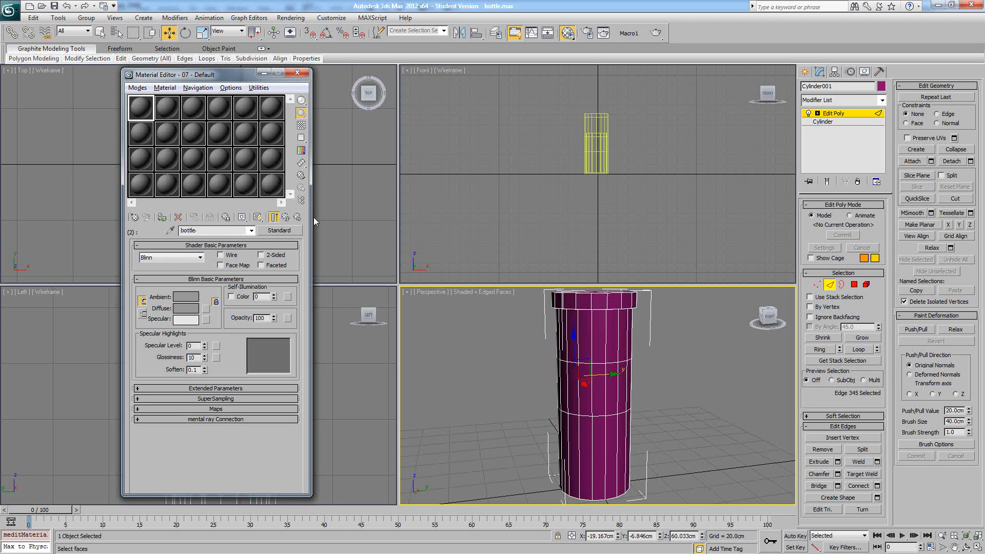
{"action": "type", "text": "_main"}
{"action": "left_click", "coordinate": [284, 218]}
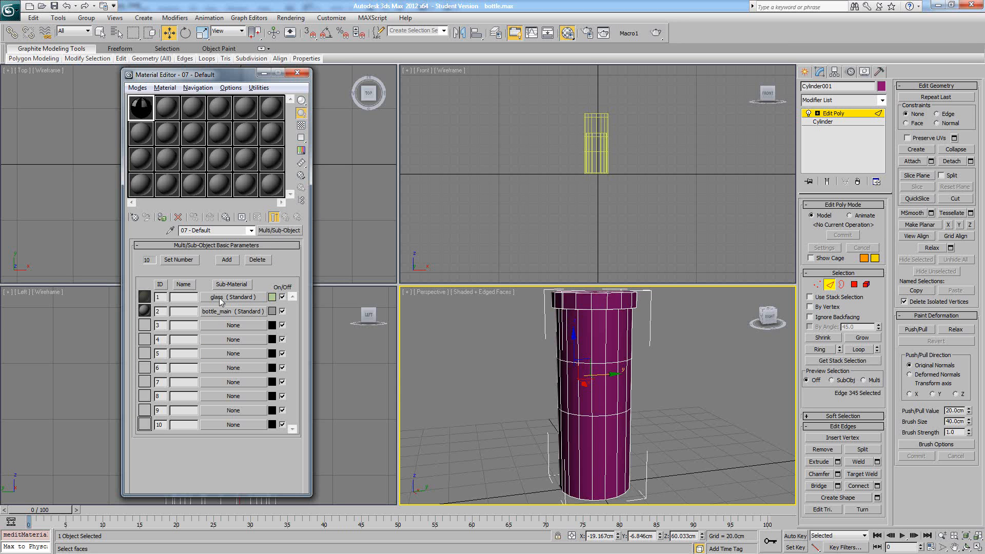
- Set the number of sub-materials in the Multi/Sub-Object material to 2
{"action": "mouse_move", "coordinate": [565, 342]}
{"action": "middle_mouse_down", "text": "alt"}
{"action": "mouse_move", "coordinate": [588, 352]}
{"action": "mouse_move", "coordinate": [577, 341]}
{"action": "middle_mouse_up", "text": "alt"}
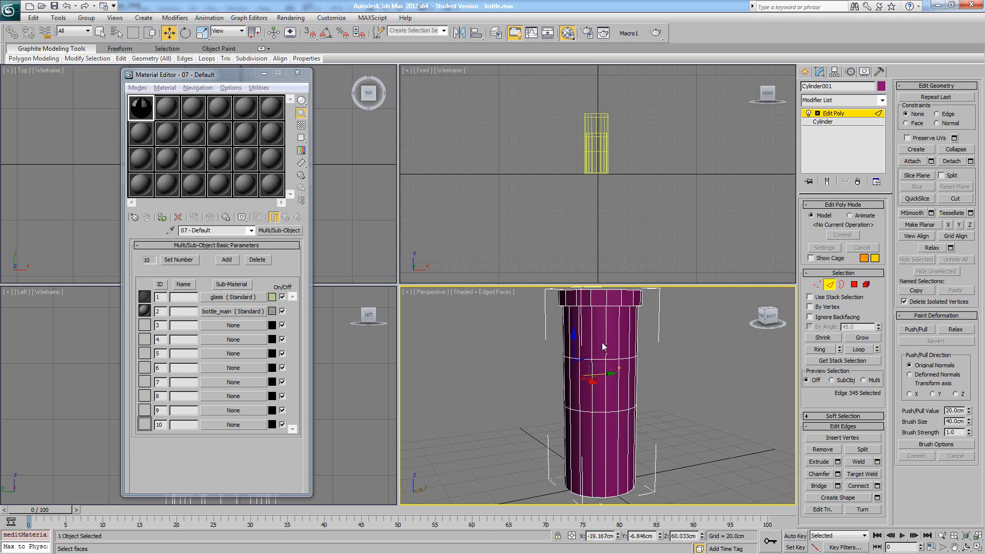
{"action": "mouse_move", "coordinate": [684, 386]}
{"action": "middle_mouse_down", "text": "alt"}
{"action": "mouse_move", "coordinate": [650, 386]}
{"action": "mouse_move", "coordinate": [676, 387]}
{"action": "middle_mouse_up", "text": "alt"}
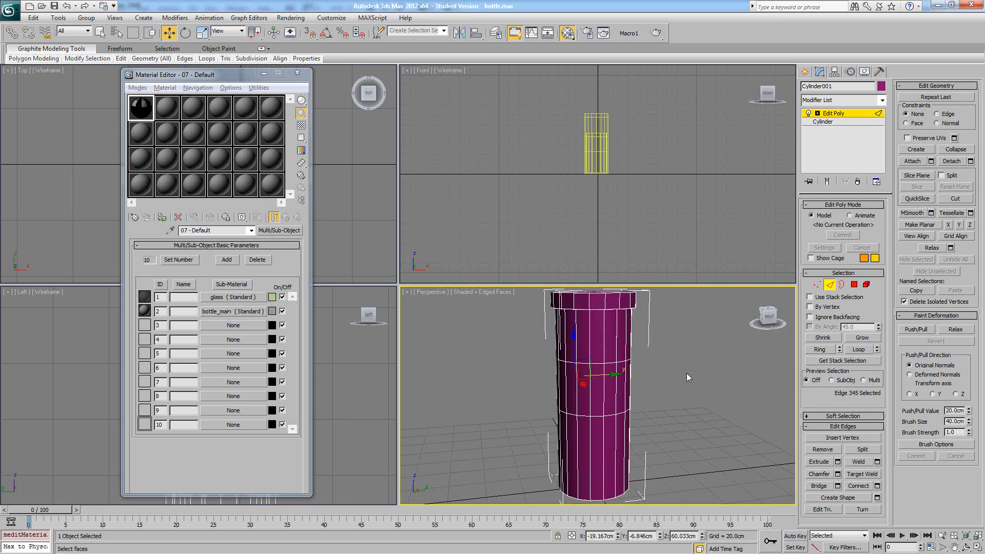
{"action": "left_click", "coordinate": [176, 260]}
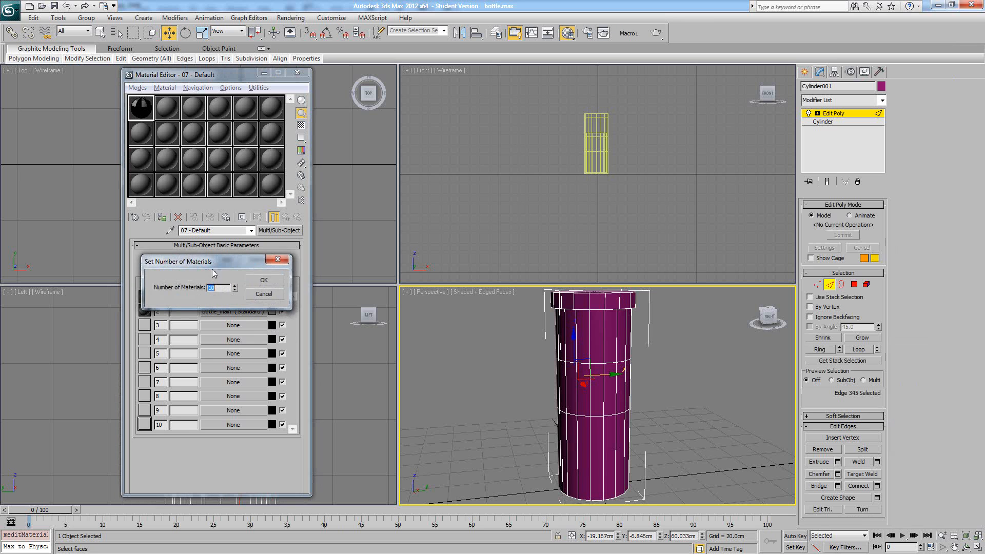
{"action": "left_click", "coordinate": [251, 280]}
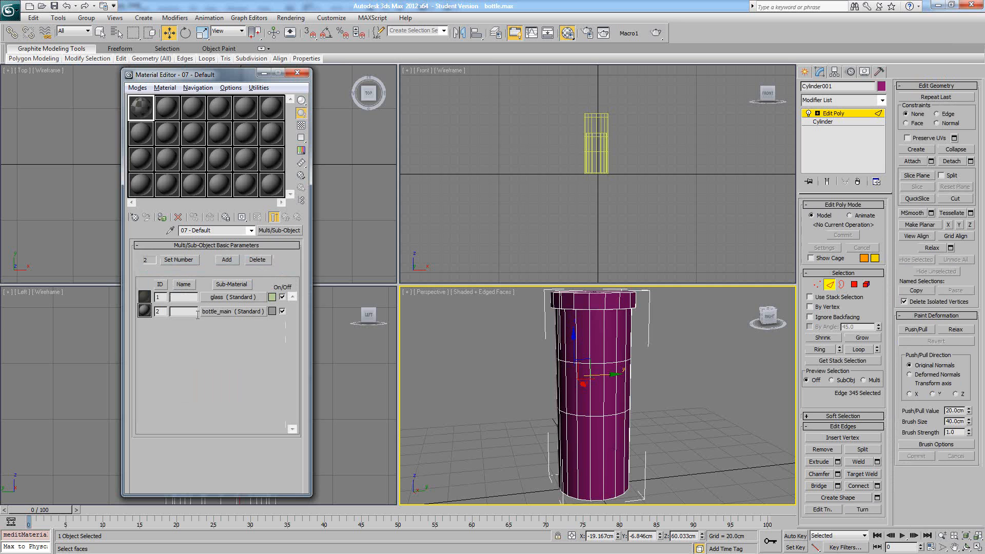
{"action": "left_click", "coordinate": [164, 312]}
- Switch the Edit Poly modifier to polygon level and assign the Multi/Sub-Object material to the bottle
{"action": "left_click", "coordinate": [854, 284]}
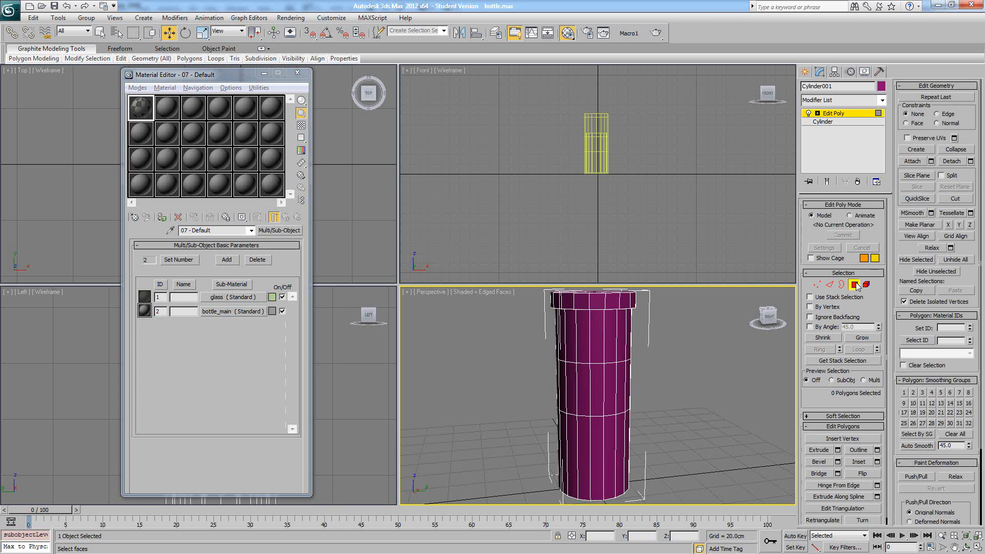
{"action": "left_click_drag", "start_coordinate": [899, 318], "coordinate": [900, 306]}
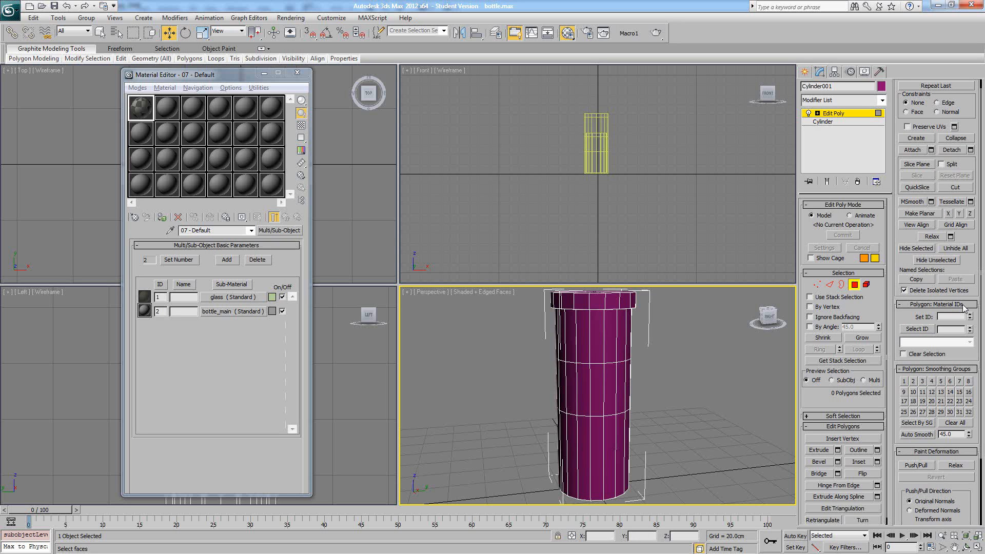
{"action": "left_click", "coordinate": [162, 217]}
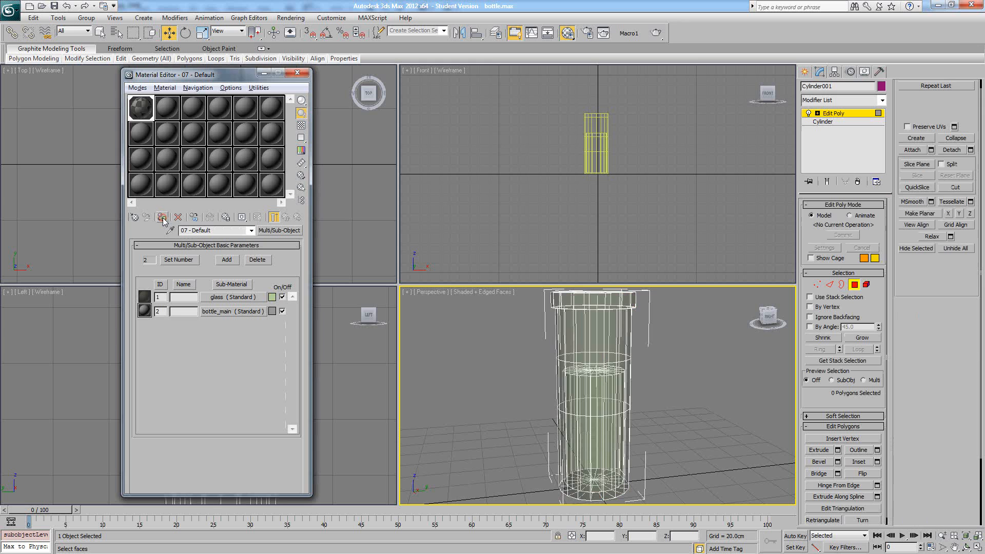
{"action": "mouse_move", "coordinate": [686, 381]}
{"action": "middle_mouse_down", "text": "alt"}
{"action": "mouse_move", "coordinate": [660, 385]}
{"action": "mouse_move", "coordinate": [699, 370]}
{"action": "mouse_move", "coordinate": [712, 379]}
{"action": "mouse_move", "coordinate": [697, 388]}
{"action": "mouse_move", "coordinate": [647, 377]}
{"action": "mouse_move", "coordinate": [636, 359]}
{"action": "mouse_move", "coordinate": [669, 356]}
{"action": "mouse_move", "coordinate": [688, 373]}
{"action": "middle_mouse_up", "text": "alt"}
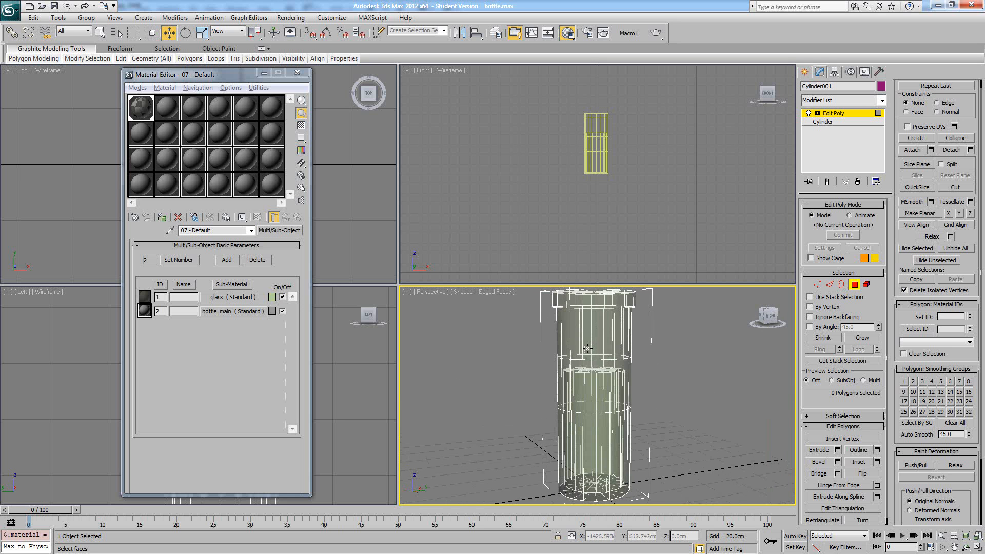
{"action": "middle_click_drag", "start_coordinate": [590, 377], "coordinate": [583, 377], "text": "alt"}
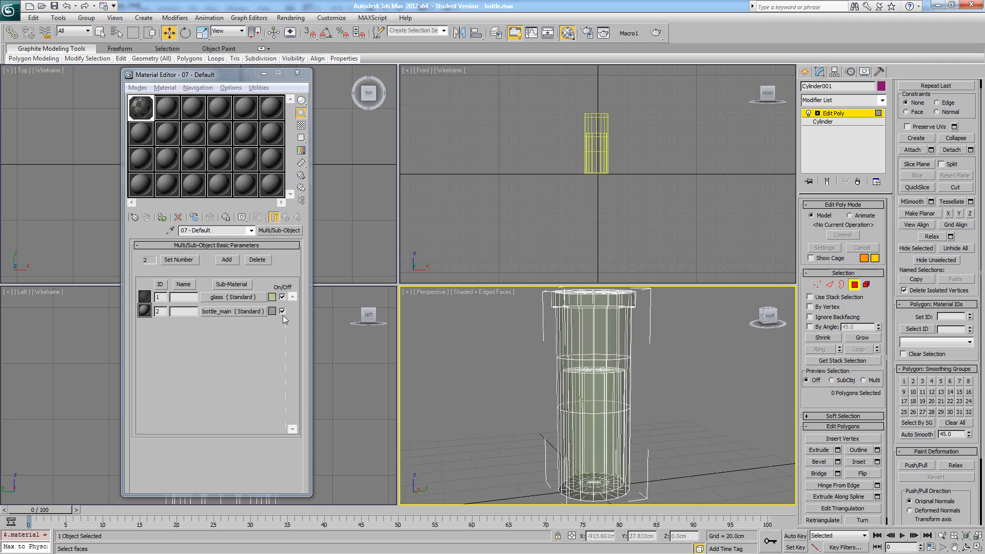
{"action": "double_click", "coordinate": [159, 297]}
{"action": "left_click", "coordinate": [705, 345]}
{"action": "middle_click_drag", "start_coordinate": [647, 357], "coordinate": [648, 356], "text": "alt"}
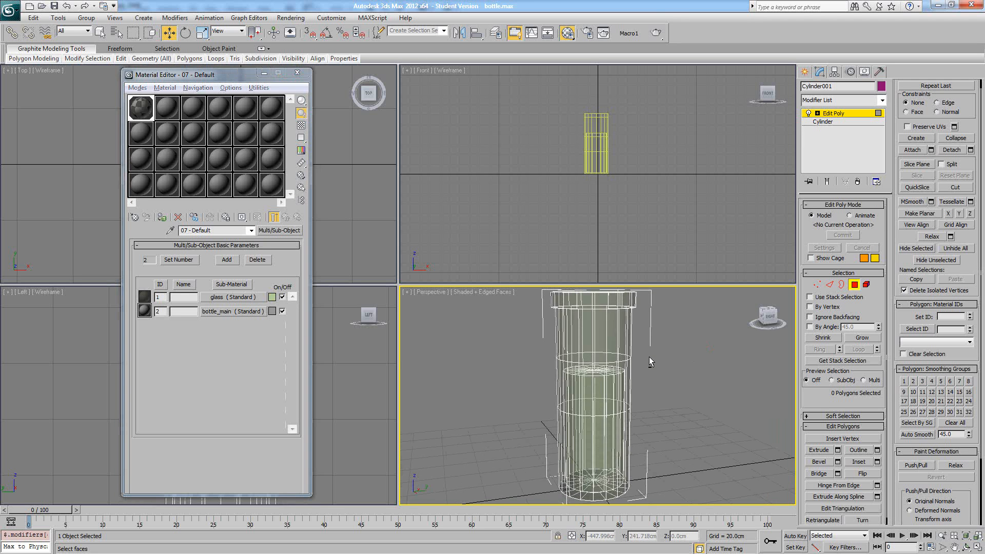
- Select six adjacent polygons on the front of the bottle's middle band and set their material ID to 2
{"action": "left_click", "coordinate": [574, 377]}
{"action": "left_click", "coordinate": [587, 371], "text": "ctrl"}
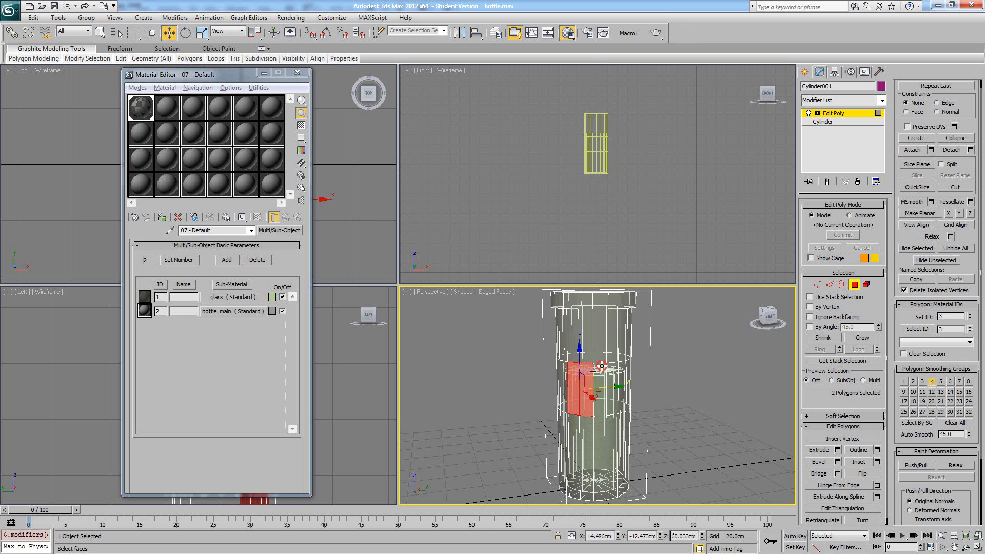
{"action": "left_click", "coordinate": [599, 367], "text": "ctrl"}
{"action": "left_click", "coordinate": [610, 366], "text": "ctrl"}
{"action": "left_click", "coordinate": [622, 367], "text": "ctrl"}
{"action": "middle_click_drag", "start_coordinate": [621, 372], "coordinate": [691, 369], "text": "alt"}
{"action": "left_click", "coordinate": [639, 371], "text": "ctrl"}
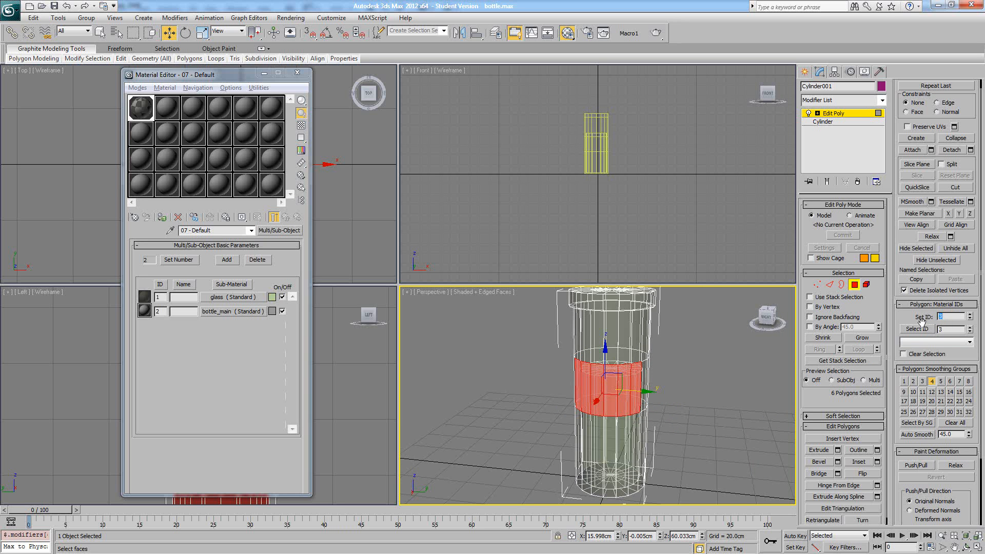
{"action": "key", "text": "Return"}
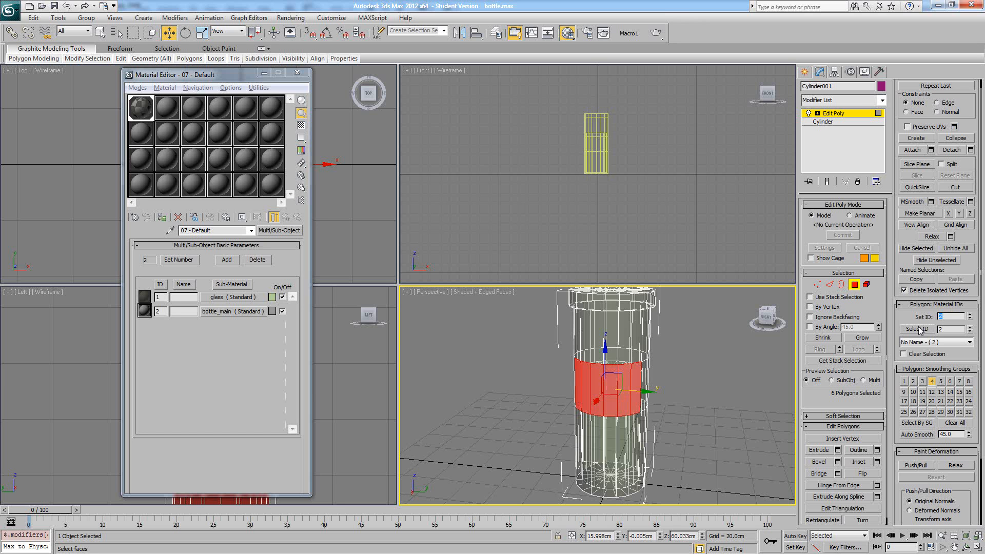
- Select only the cap polygons at the top of the bottle and set their material ID to 2
{"action": "left_click", "coordinate": [708, 371]}
{"action": "mouse_move", "coordinate": [680, 374]}
{"action": "middle_mouse_down", "text": "alt"}
{"action": "mouse_move", "coordinate": [718, 368]}
{"action": "mouse_move", "coordinate": [608, 375]}
{"action": "mouse_move", "coordinate": [722, 370]}
{"action": "mouse_move", "coordinate": [636, 365]}
{"action": "mouse_move", "coordinate": [688, 372]}
{"action": "middle_mouse_up", "text": "alt"}
{"action": "key", "text": "F4"}
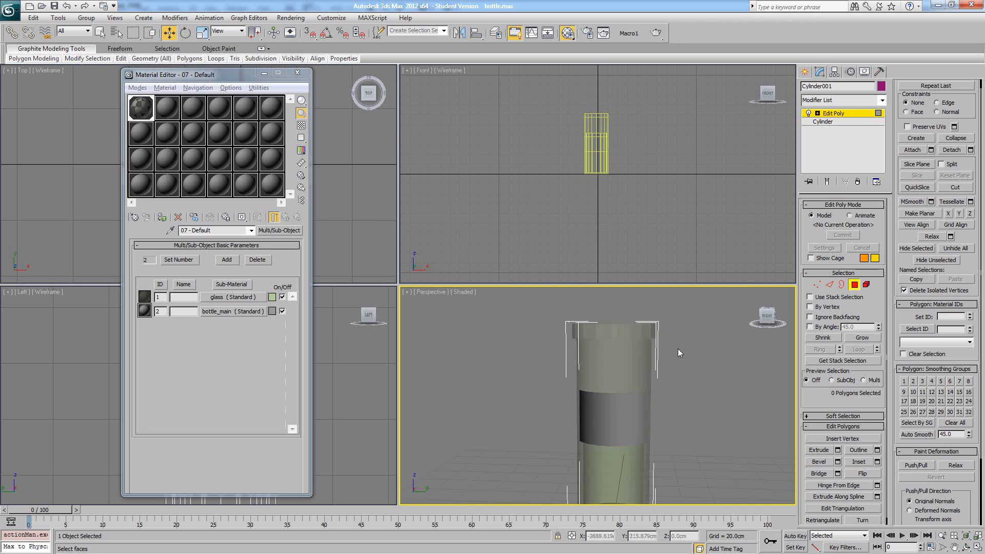
{"action": "key", "text": "F4"}
{"action": "left_click_drag", "start_coordinate": [542, 306], "coordinate": [688, 347]}
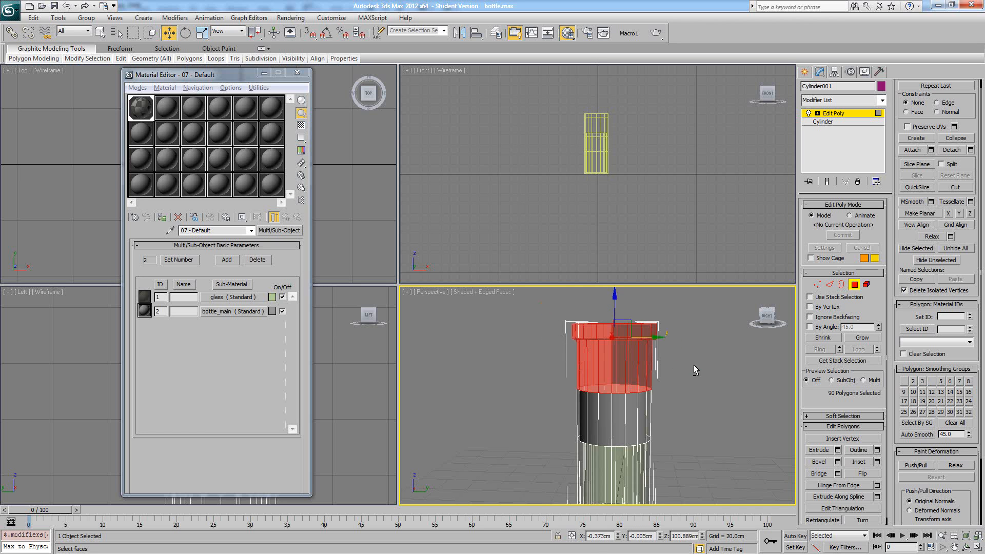
{"action": "left_click_drag", "start_coordinate": [540, 395], "coordinate": [539, 395], "text": "alt"}
{"action": "middle_click_drag", "start_coordinate": [607, 373], "coordinate": [635, 377], "text": "alt"}
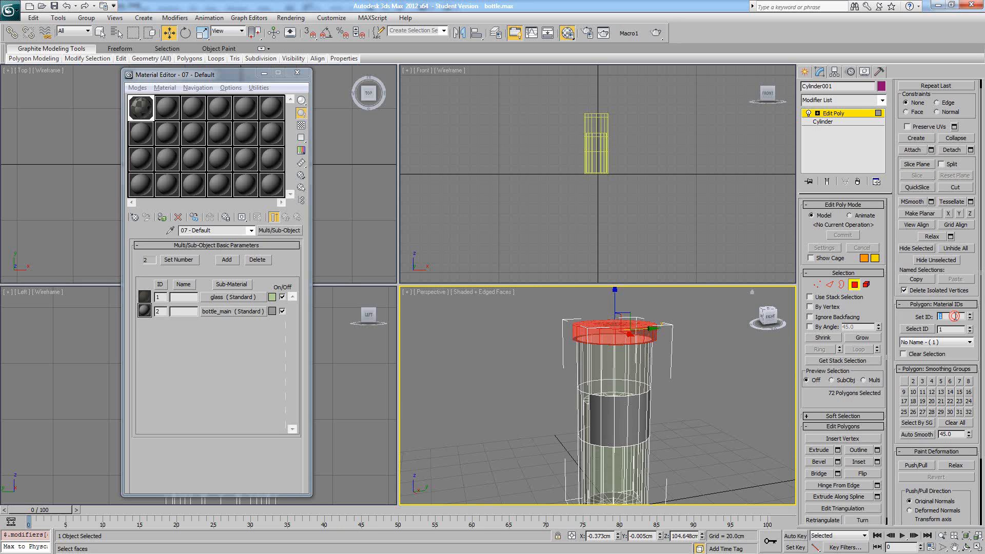
{"action": "key", "text": "Return"}
{"action": "left_click", "coordinate": [711, 361]}
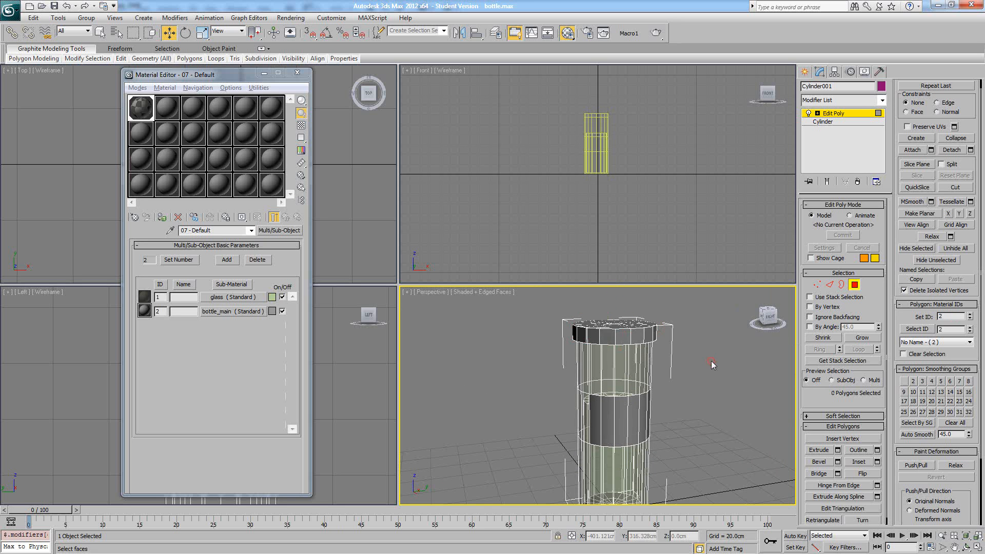
- Select the inner cylinder as an element in the shaded view without edges and set its material ID to 2
{"action": "mouse_move", "coordinate": [711, 361]}
{"action": "middle_mouse_down", "text": "alt"}
{"action": "mouse_move", "coordinate": [678, 378]}
{"action": "mouse_move", "coordinate": [625, 364]}
{"action": "mouse_move", "coordinate": [599, 369]}
{"action": "mouse_move", "coordinate": [630, 373]}
{"action": "mouse_move", "coordinate": [684, 324]}
{"action": "mouse_move", "coordinate": [679, 309]}
{"action": "mouse_move", "coordinate": [667, 327]}
{"action": "middle_mouse_up", "text": "alt"}
{"action": "key", "text": "F4"}
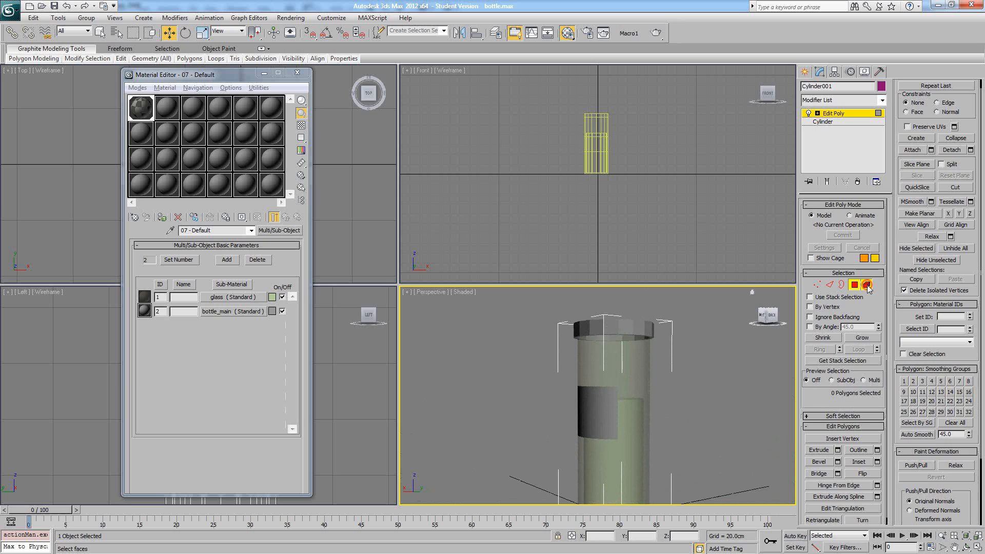
{"action": "left_click", "coordinate": [867, 285]}
{"action": "left_click", "coordinate": [630, 421]}
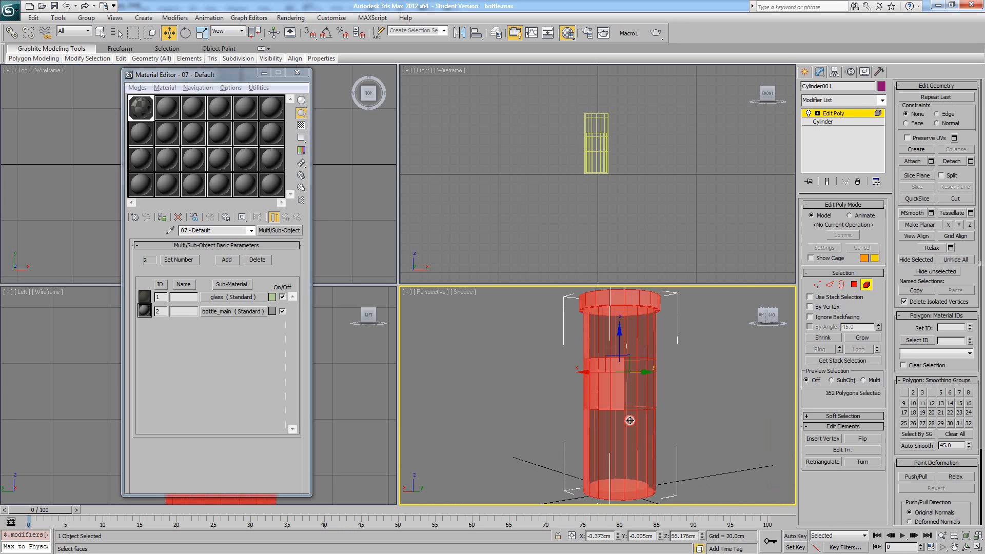
{"action": "left_click", "coordinate": [630, 420]}
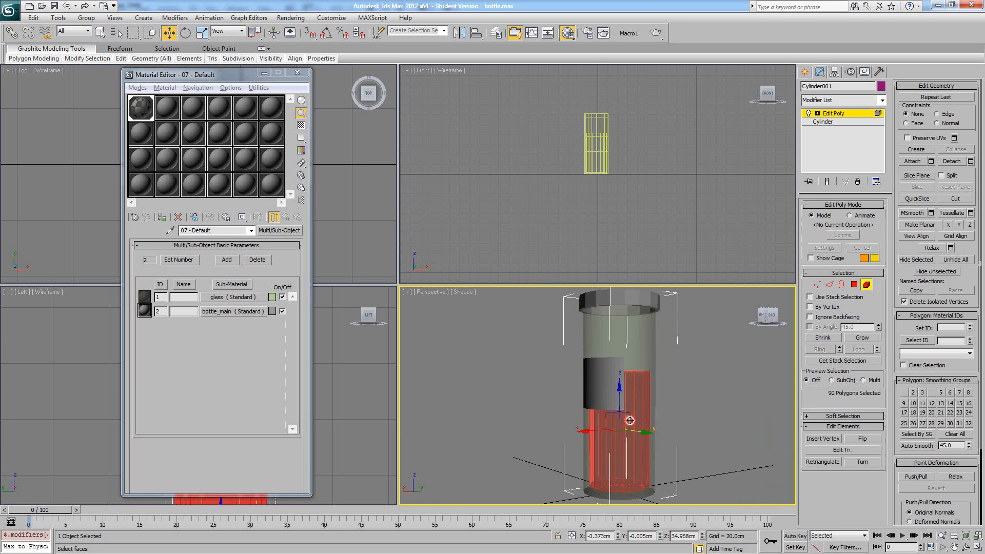
{"action": "left_click", "coordinate": [690, 400]}
{"action": "left_click", "coordinate": [627, 441]}
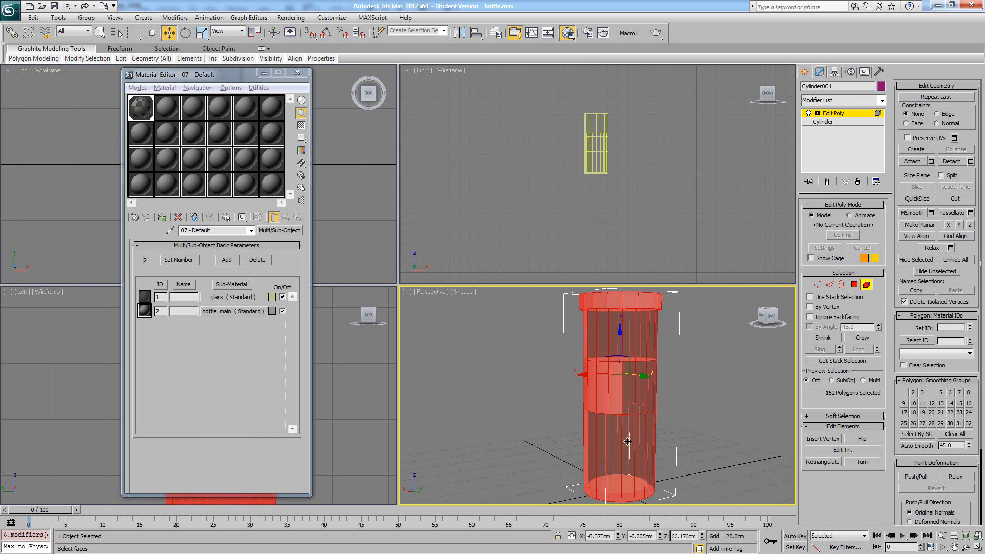
{"action": "left_click", "coordinate": [627, 441]}
{"action": "middle_click_drag", "start_coordinate": [655, 436], "coordinate": [736, 413], "text": "alt"}
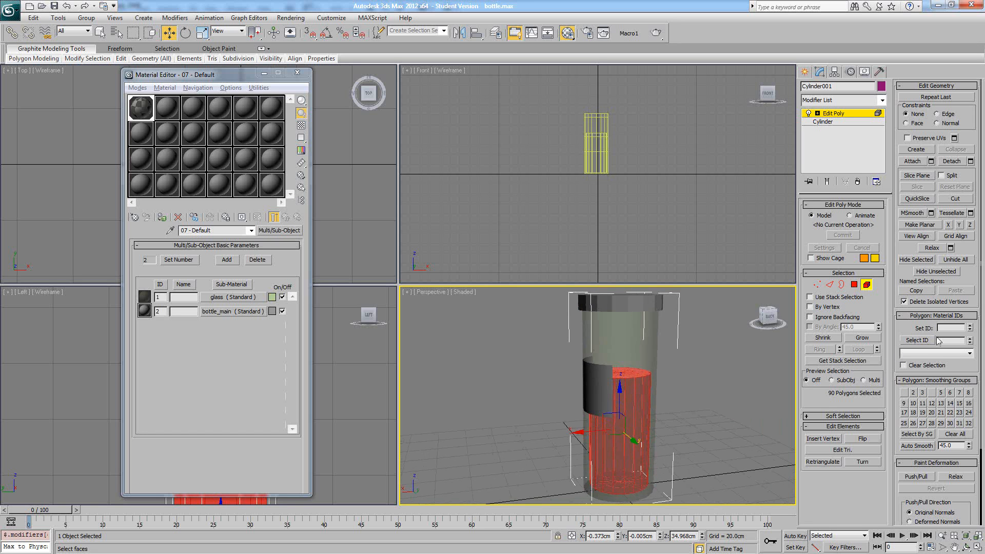
{"action": "key", "text": "Return"}
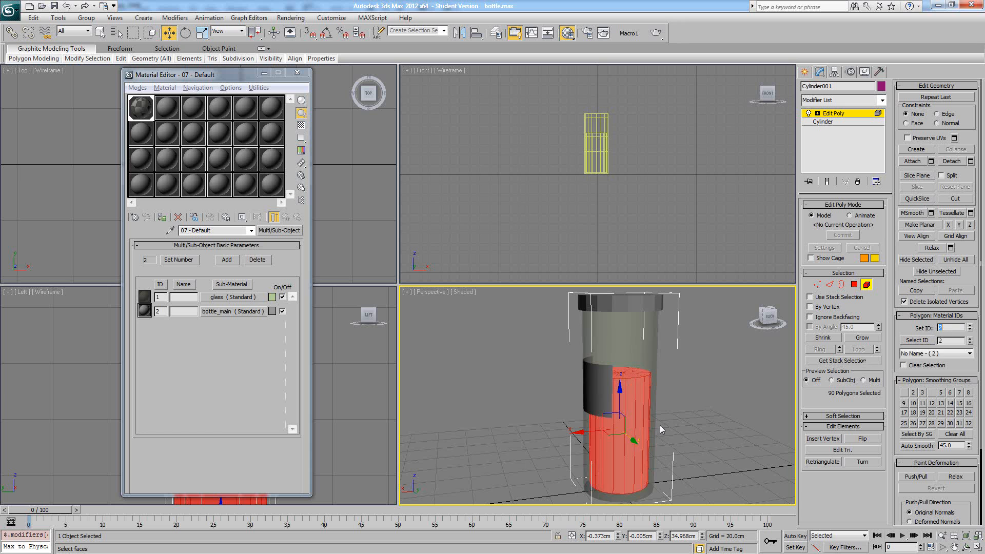
{"action": "left_click", "coordinate": [663, 422]}
- Select all polygons with material ID 3 on the bottle's outer wall and set their material ID to 1
{"action": "middle_click_drag", "start_coordinate": [663, 422], "coordinate": [687, 420], "text": "alt"}
{"action": "scroll", "coordinate": [682, 419], "scroll_direction": "down", "scroll_amount": 4}
{"action": "middle_click_drag", "start_coordinate": [589, 409], "coordinate": [662, 398], "text": "alt"}
{"action": "scroll", "coordinate": [641, 410], "scroll_direction": "up", "scroll_amount": 4}
{"action": "scroll", "coordinate": [651, 396], "scroll_direction": "down", "scroll_amount": 4}
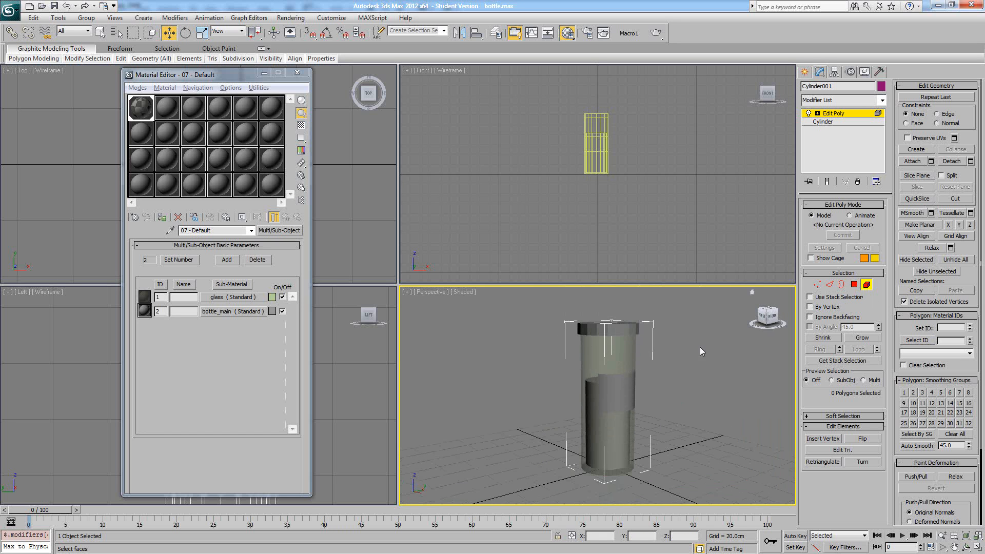
{"action": "left_click", "coordinate": [854, 285]}
{"action": "left_click", "coordinate": [593, 359]}
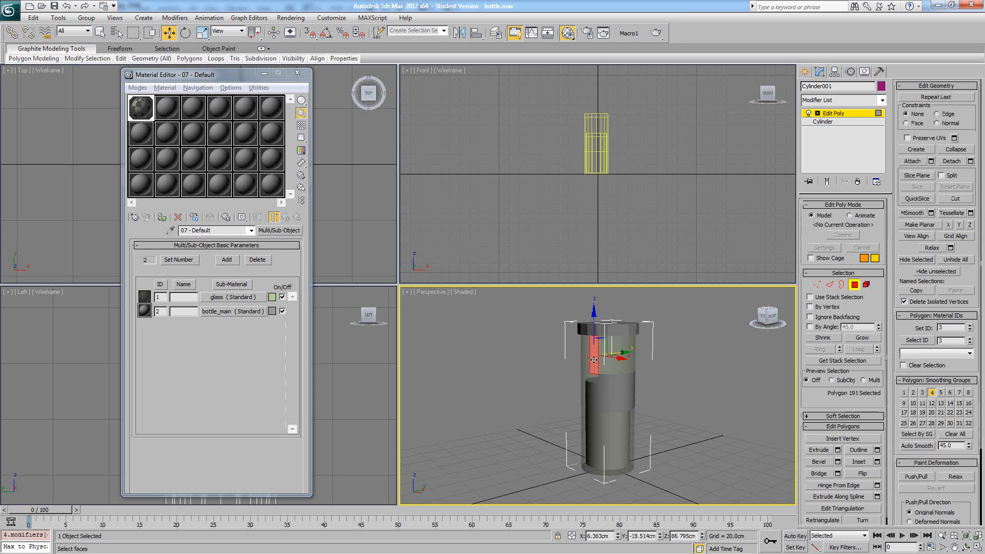
{"action": "left_click", "coordinate": [917, 341]}
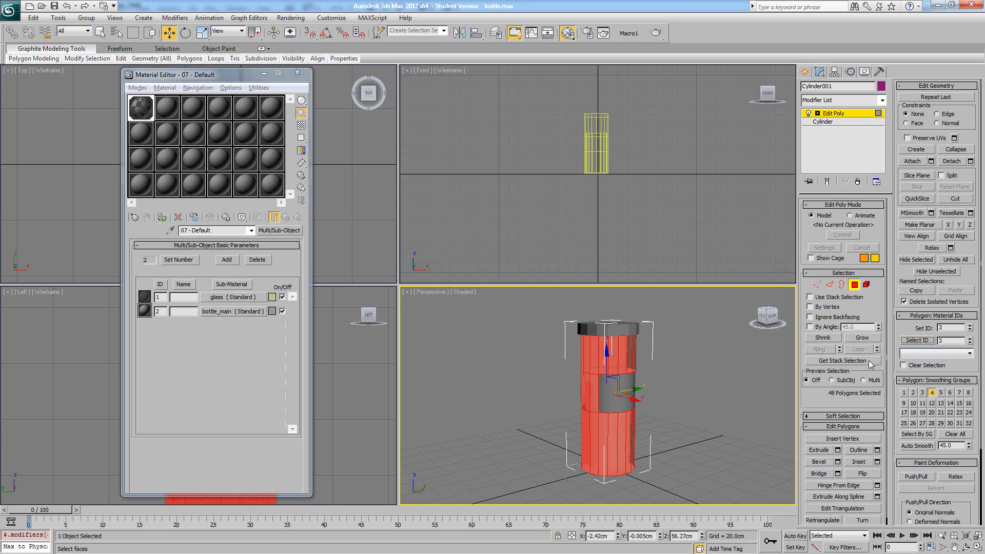
{"action": "left_click", "coordinate": [951, 327]}
{"action": "type", "text": "1"}
{"action": "key", "text": "Return"}
{"action": "left_click", "coordinate": [682, 375]}
- Check the material IDs of single polygons on the bottle's upper wall, base and middle band
{"action": "middle_click_drag", "start_coordinate": [680, 374], "coordinate": [607, 354], "text": "alt"}
{"action": "left_click", "coordinate": [606, 354]}
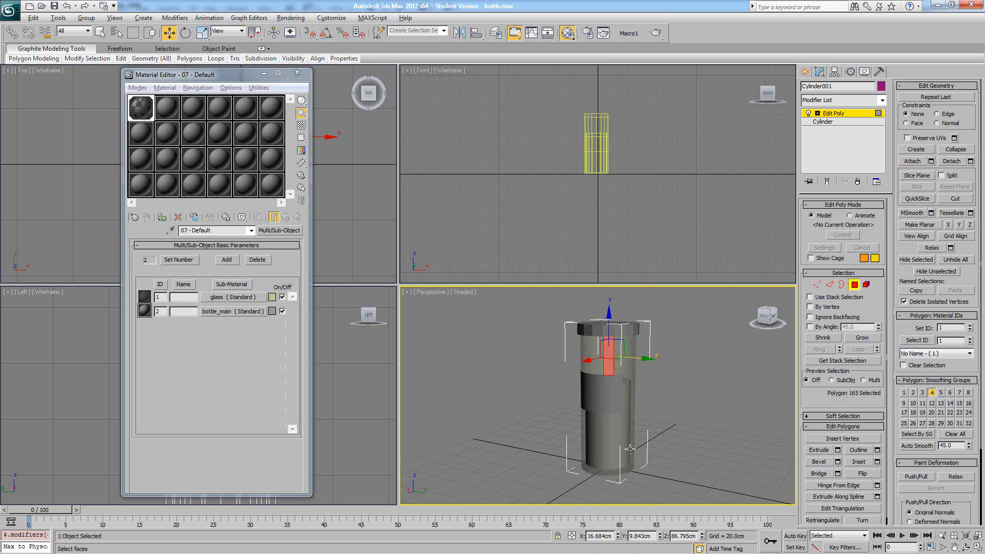
{"action": "middle_click_drag", "start_coordinate": [630, 449], "coordinate": [616, 464], "text": "alt"}
{"action": "left_click", "coordinate": [607, 496]}
{"action": "mouse_move", "coordinate": [667, 428]}
{"action": "middle_mouse_down", "text": "alt"}
{"action": "mouse_move", "coordinate": [679, 462]}
{"action": "mouse_move", "coordinate": [650, 466]}
{"action": "mouse_move", "coordinate": [654, 350]}
{"action": "mouse_move", "coordinate": [653, 431]}
{"action": "middle_mouse_up", "text": "alt"}
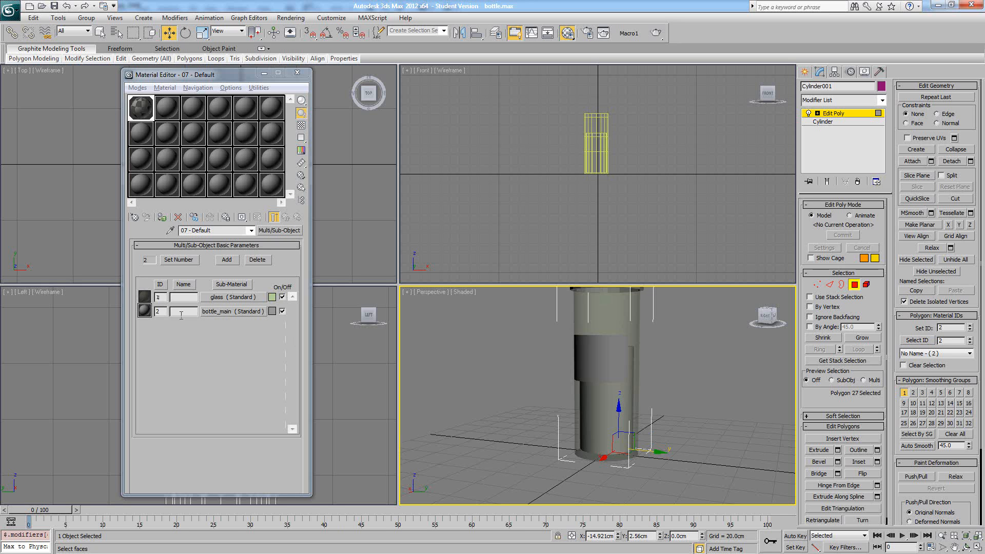
{"action": "left_click", "coordinate": [619, 357]}
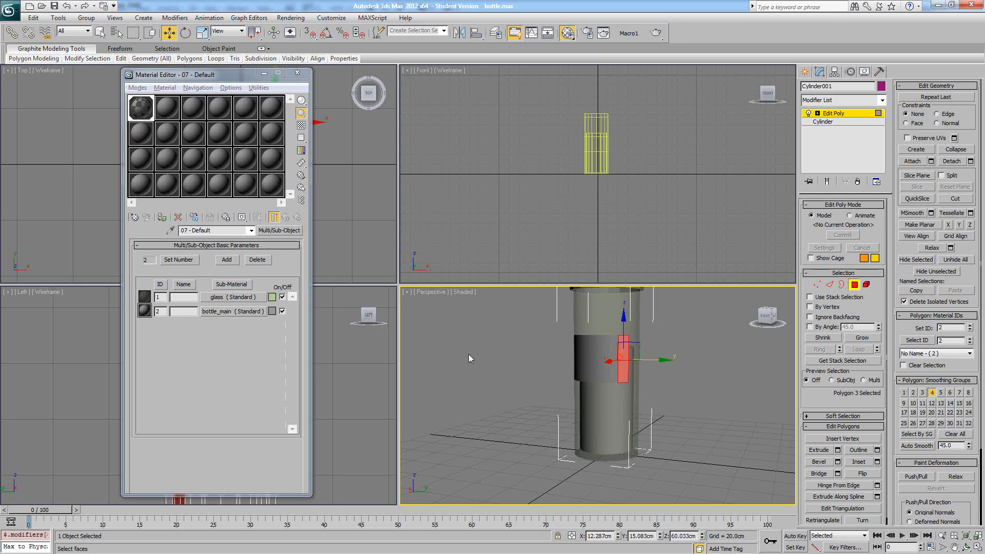
- Pick a polygon on the bottle's base and select all polygons with material ID 2
{"action": "left_click", "coordinate": [732, 413]}
{"action": "middle_click_drag", "start_coordinate": [731, 413], "coordinate": [675, 343], "text": "alt"}
{"action": "left_click", "coordinate": [619, 358]}
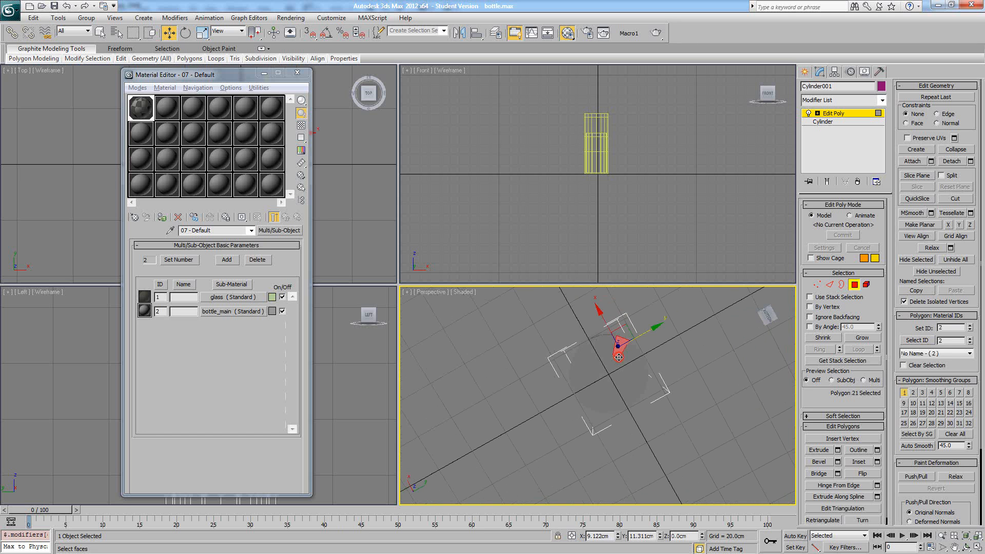
{"action": "left_click", "coordinate": [916, 340]}
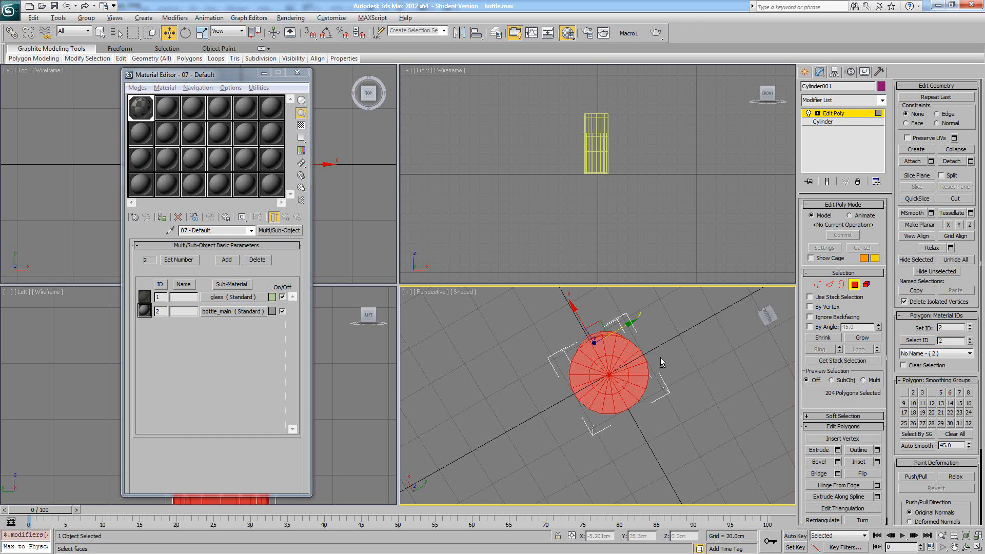
- Select the polygons of the bottle's base and set their material ID to 1
{"action": "middle_click_drag", "start_coordinate": [659, 391], "coordinate": [614, 386], "text": "alt"}
{"action": "left_click_drag", "start_coordinate": [650, 325], "coordinate": [542, 398], "text": "alt"}
{"action": "mouse_move", "coordinate": [580, 403]}
{"action": "middle_mouse_down", "text": "alt"}
{"action": "mouse_move", "coordinate": [582, 351]}
{"action": "mouse_move", "coordinate": [587, 387]}
{"action": "middle_mouse_up", "text": "alt"}
{"action": "type", "text": "1"}
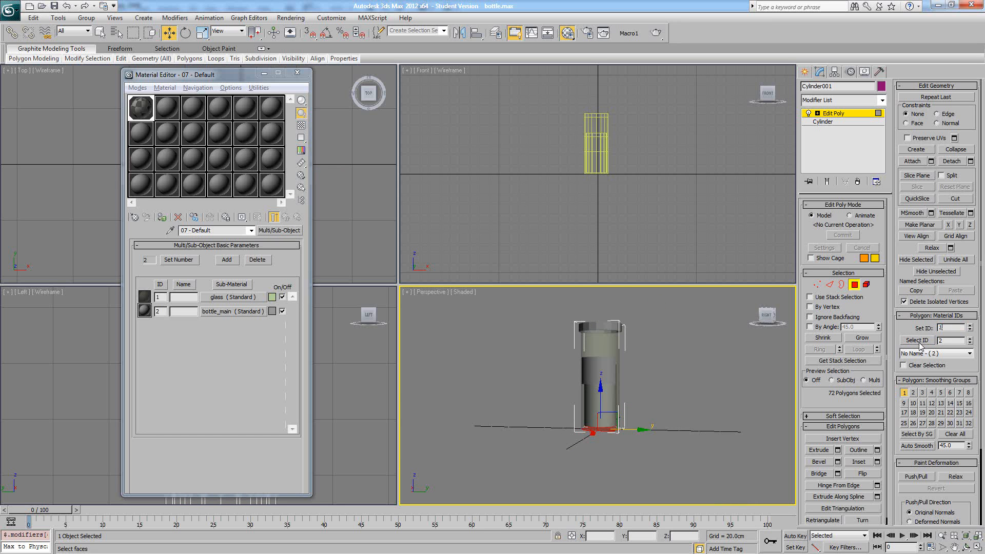
{"action": "left_click", "coordinate": [689, 384]}
{"action": "middle_click_drag", "start_coordinate": [651, 412], "coordinate": [736, 294], "text": "alt"}
- Select the inner cylinder as an element and set its material ID to 2
{"action": "scroll", "coordinate": [607, 384], "scroll_direction": "up", "scroll_amount": 3}
{"action": "left_click", "coordinate": [866, 285]}
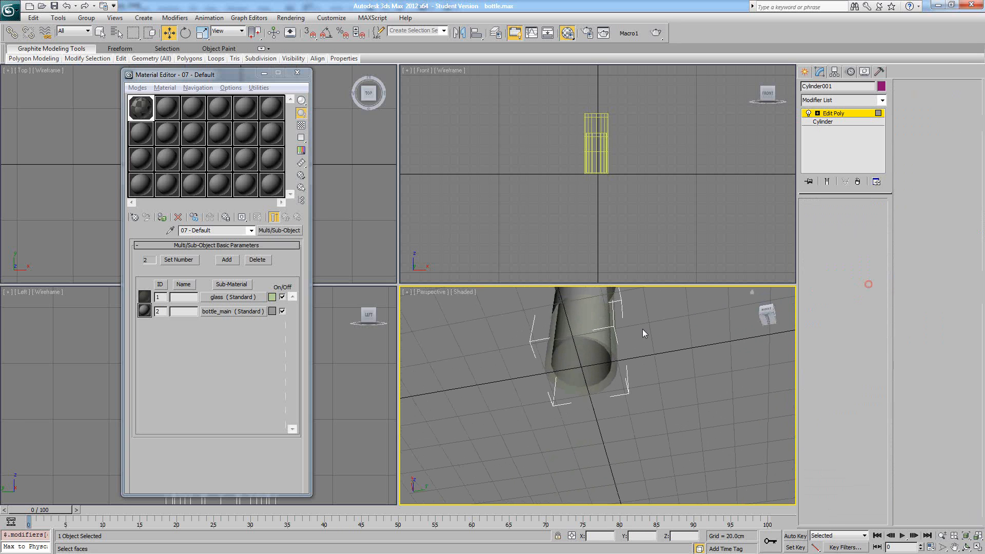
{"action": "left_click", "coordinate": [590, 324]}
{"action": "middle_click_drag", "start_coordinate": [593, 325], "coordinate": [613, 418], "text": "alt"}
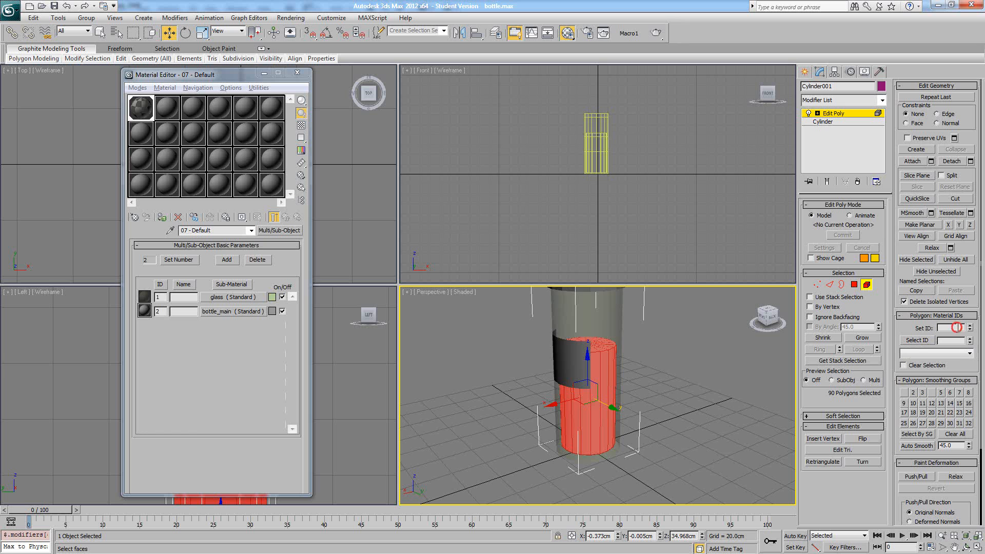
{"action": "key", "text": "Return"}
{"action": "left_click", "coordinate": [740, 380]}
- Check the material assignment by selecting everything with ID 1 and with ID 2, and leave the Element level
{"action": "middle_click_drag", "start_coordinate": [660, 426], "coordinate": [615, 442], "text": "alt"}
{"action": "scroll", "coordinate": [607, 431], "scroll_direction": "down", "scroll_amount": 4}
{"action": "middle_click_drag", "start_coordinate": [583, 410], "coordinate": [657, 448], "text": "alt"}
{"action": "middle_click_drag", "start_coordinate": [631, 408], "coordinate": [638, 407], "text": "alt"}
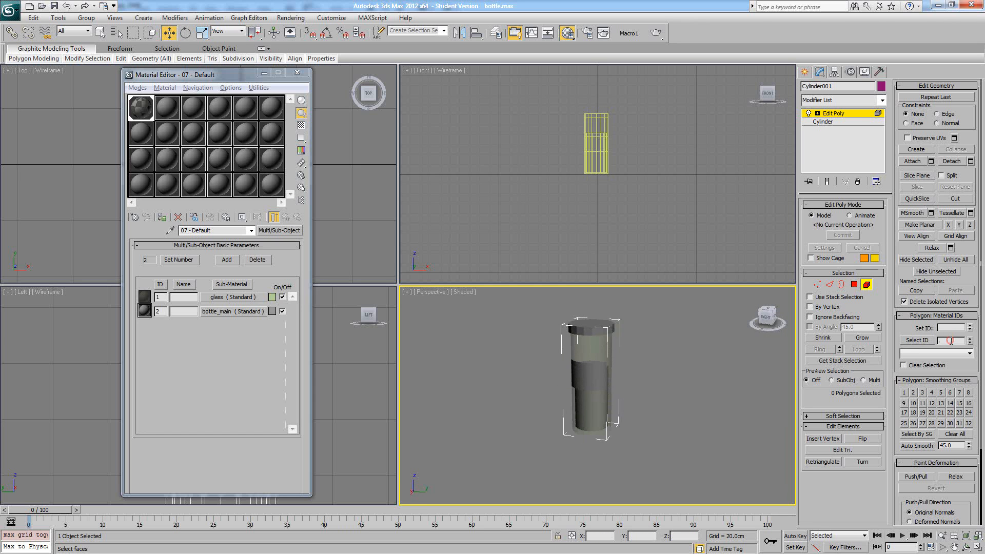
{"action": "left_click", "coordinate": [917, 340]}
{"action": "middle_click_drag", "start_coordinate": [655, 395], "coordinate": [616, 381], "text": "alt"}
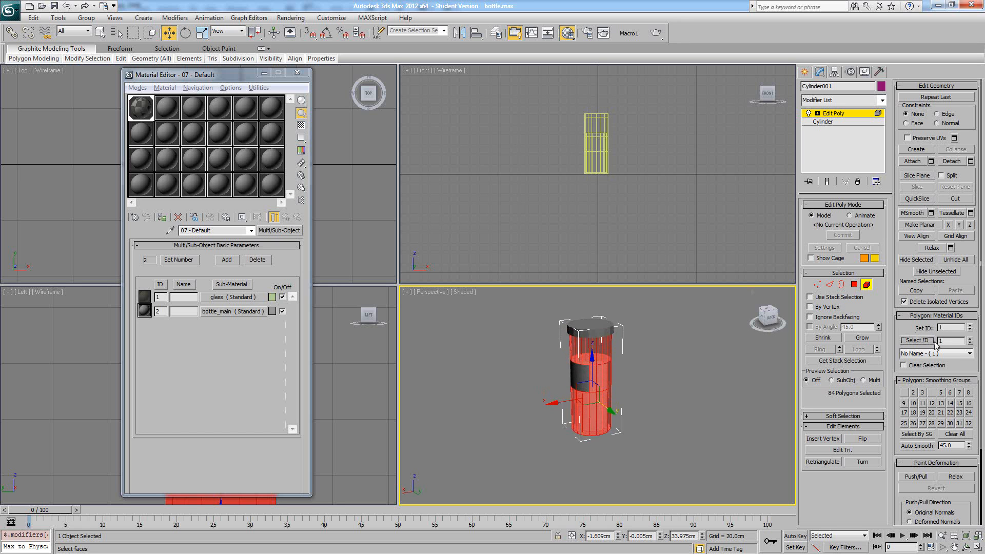
{"action": "left_click", "coordinate": [747, 359]}
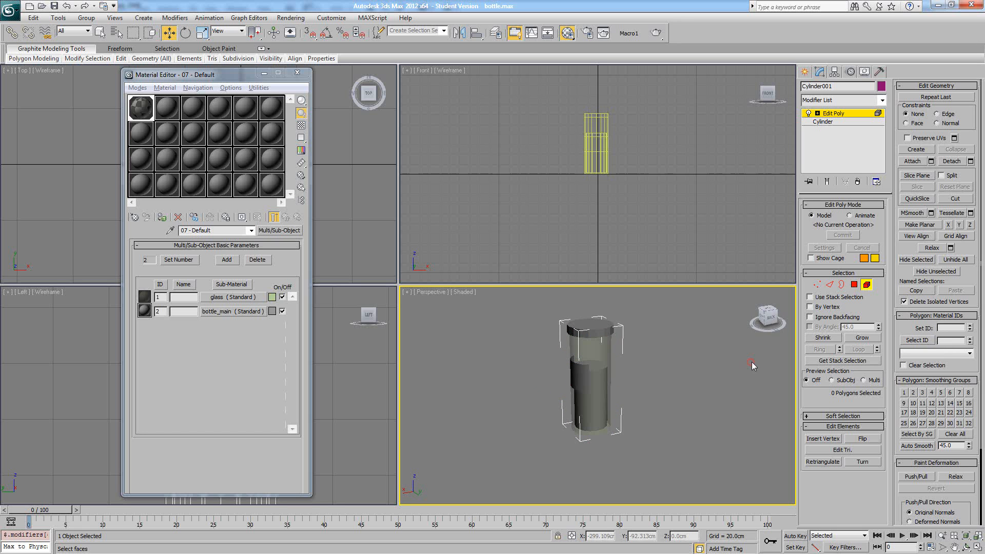
{"action": "left_click", "coordinate": [910, 341]}
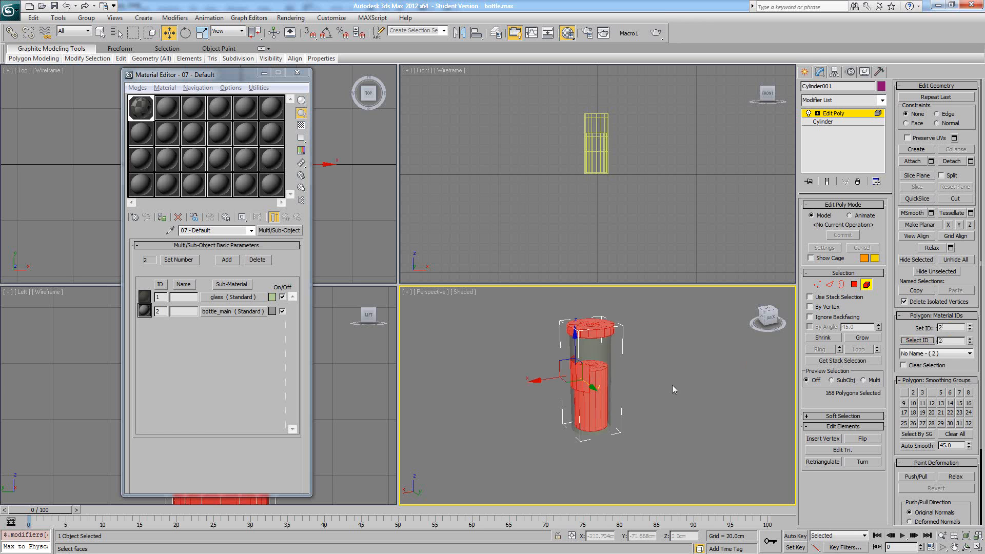
{"action": "mouse_move", "coordinate": [672, 385]}
{"action": "middle_mouse_down", "text": "alt"}
{"action": "mouse_move", "coordinate": [668, 319]}
{"action": "mouse_move", "coordinate": [579, 359]}
{"action": "mouse_move", "coordinate": [642, 383]}
{"action": "mouse_move", "coordinate": [719, 371]}
{"action": "mouse_move", "coordinate": [666, 338]}
{"action": "mouse_move", "coordinate": [543, 355]}
{"action": "mouse_move", "coordinate": [605, 355]}
{"action": "middle_mouse_up", "text": "alt"}
{"action": "left_click", "coordinate": [866, 285]}
{"action": "left_click", "coordinate": [715, 353]}
{"action": "scroll", "coordinate": [620, 351], "scroll_direction": "up", "scroll_amount": 3}
{"action": "left_click", "coordinate": [633, 352]}
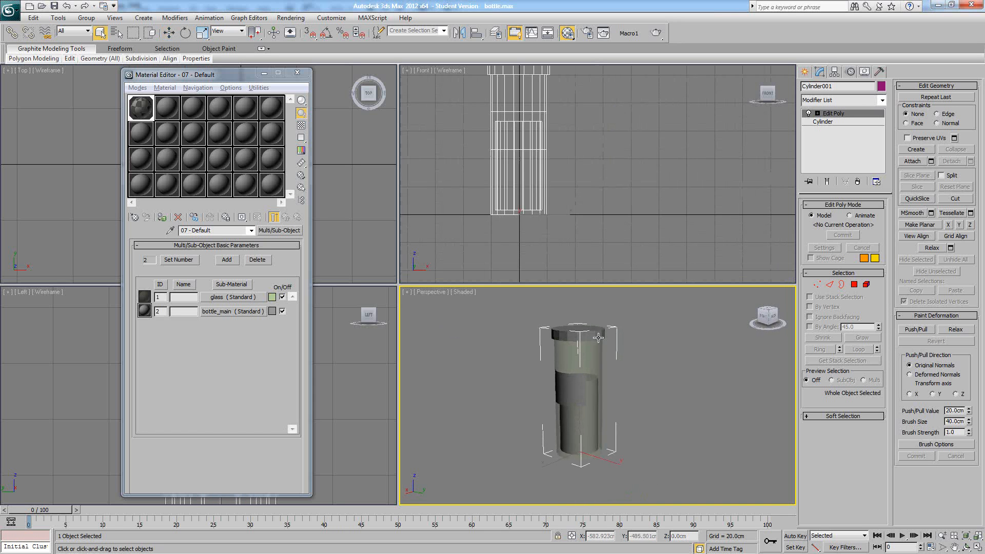
- Apply an Unwrap UVW modifier to the bottle and open its UV editor
{"action": "middle_click_drag", "start_coordinate": [601, 334], "coordinate": [576, 330]}
{"action": "scroll", "coordinate": [576, 330], "scroll_direction": "up", "scroll_amount": 4}
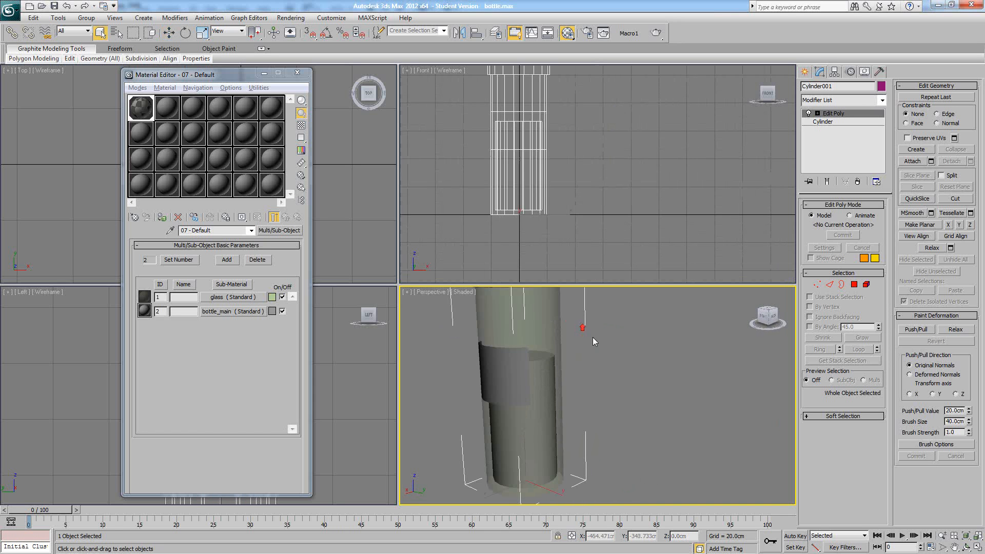
{"action": "scroll", "coordinate": [576, 335], "scroll_direction": "down", "scroll_amount": 3}
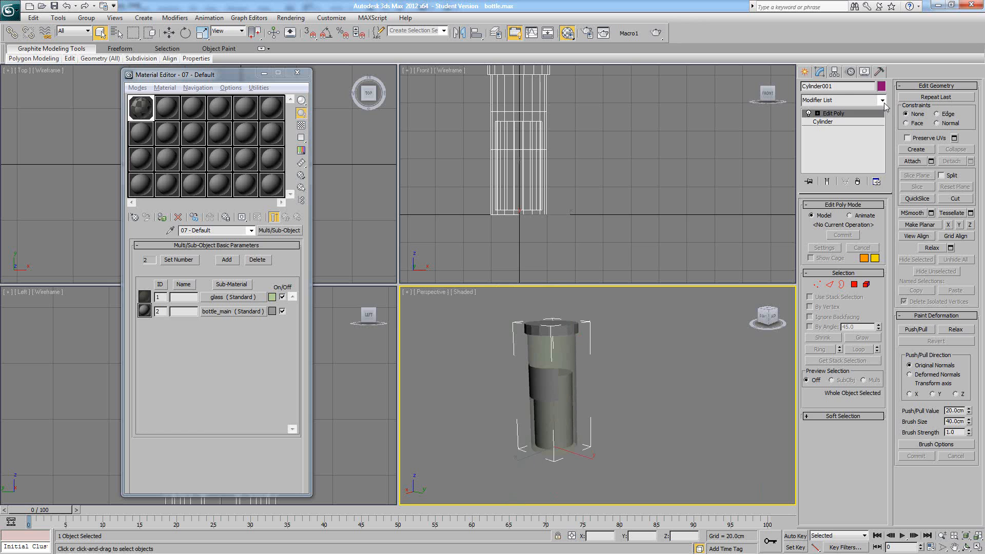
{"action": "left_click", "coordinate": [882, 100]}
{"action": "scroll", "coordinate": [846, 359], "scroll_direction": "down", "scroll_amount": 5}
{"action": "left_click", "coordinate": [847, 440]}
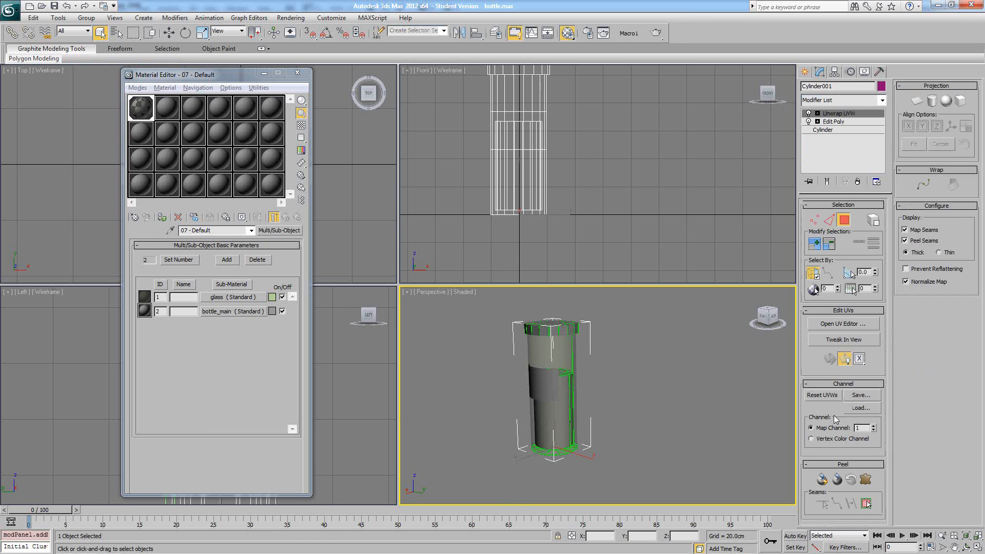
{"action": "left_click", "coordinate": [839, 324]}
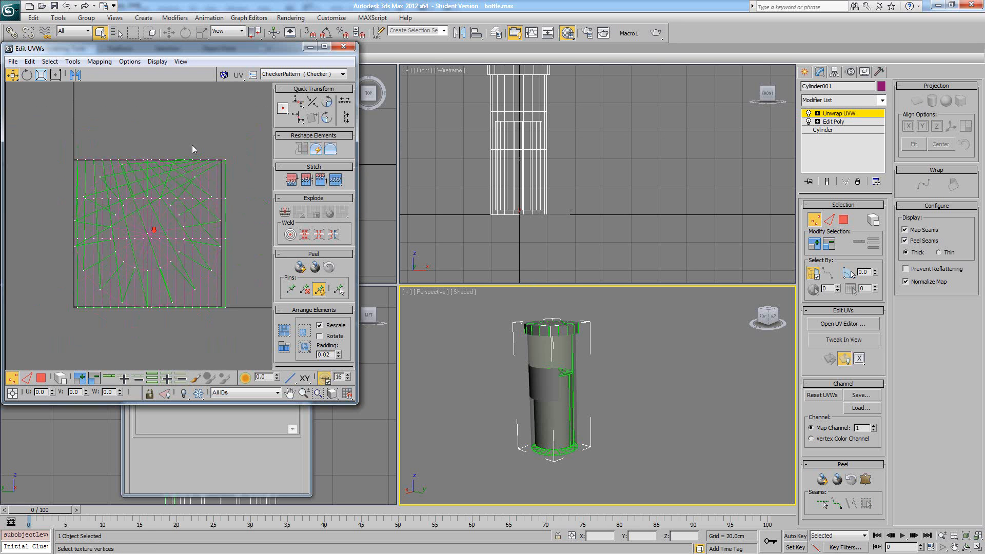
- Select all faces in the UV editor and unwrap them with Unfold Mapping
{"action": "left_click", "coordinate": [224, 75]}
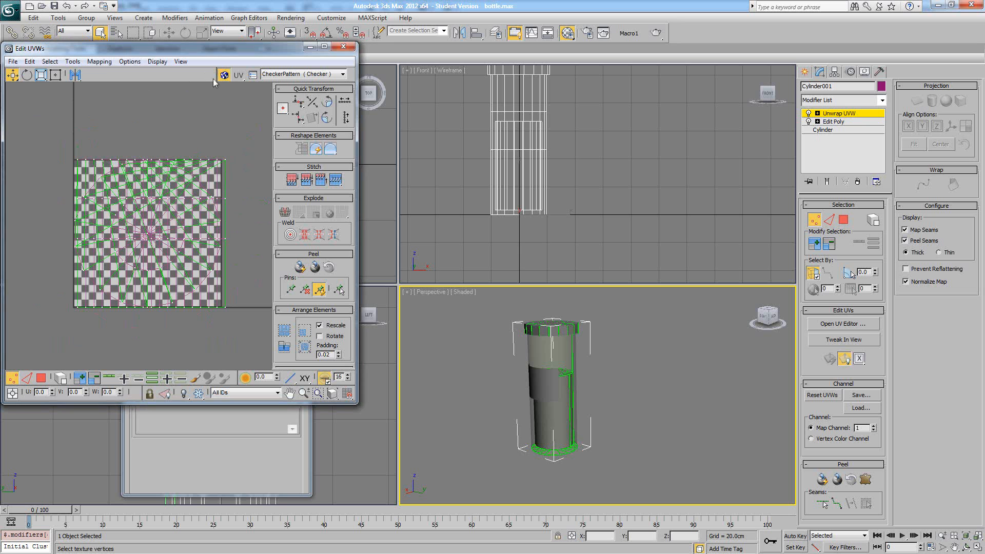
{"action": "left_click", "coordinate": [224, 75]}
{"action": "left_click", "coordinate": [41, 378]}
{"action": "key", "text": "ctrl+a"}
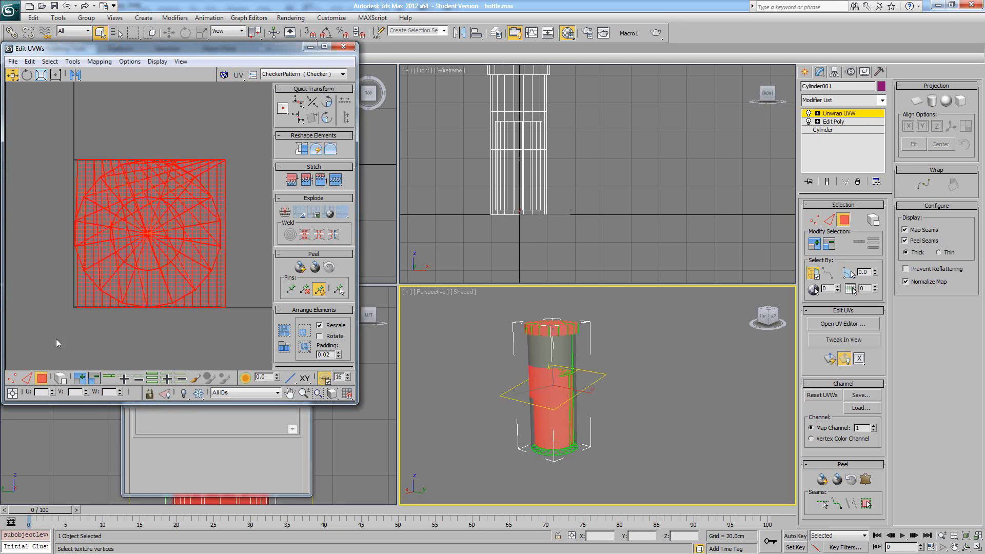
{"action": "left_click", "coordinate": [99, 61]}
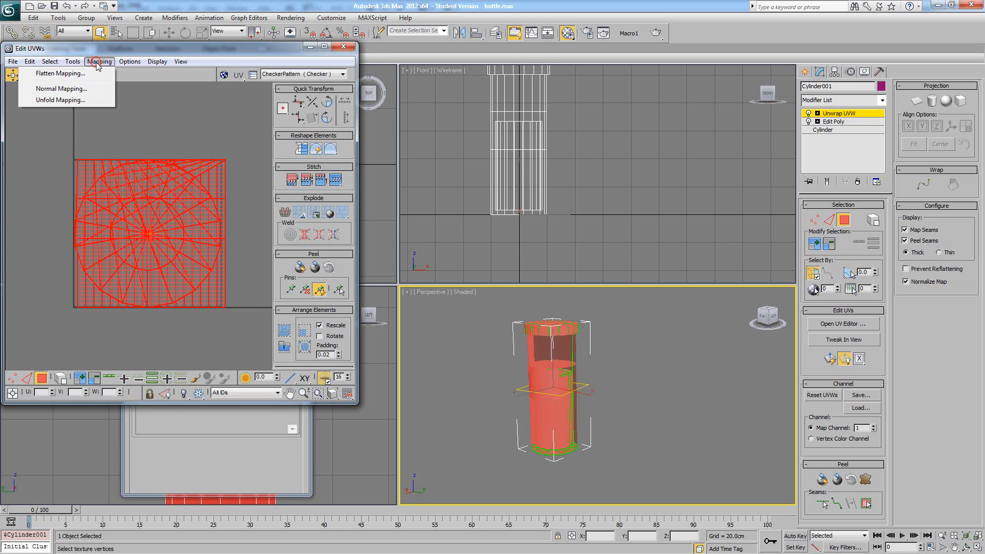
{"action": "left_click", "coordinate": [53, 99]}
{"action": "left_click", "coordinate": [140, 23]}
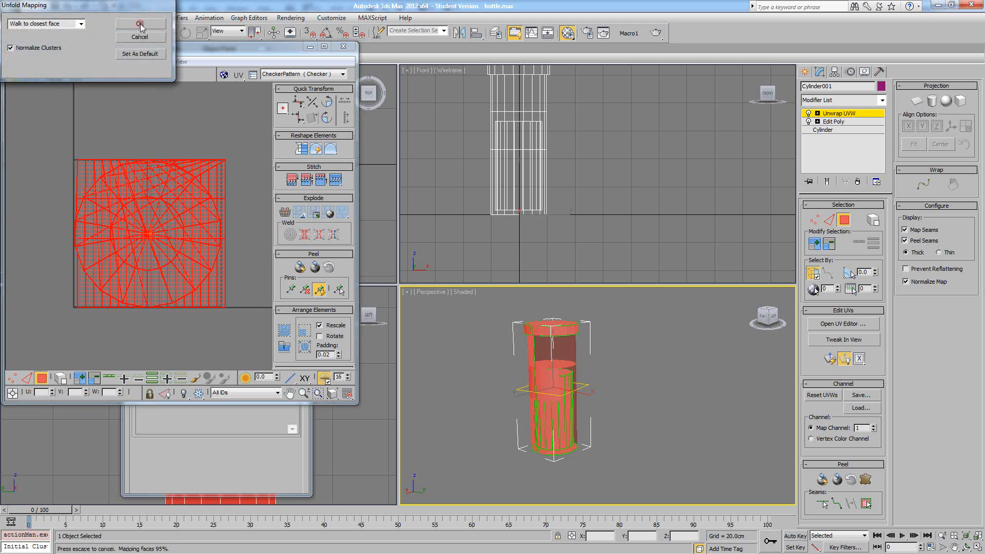
{"action": "left_click", "coordinate": [174, 121]}
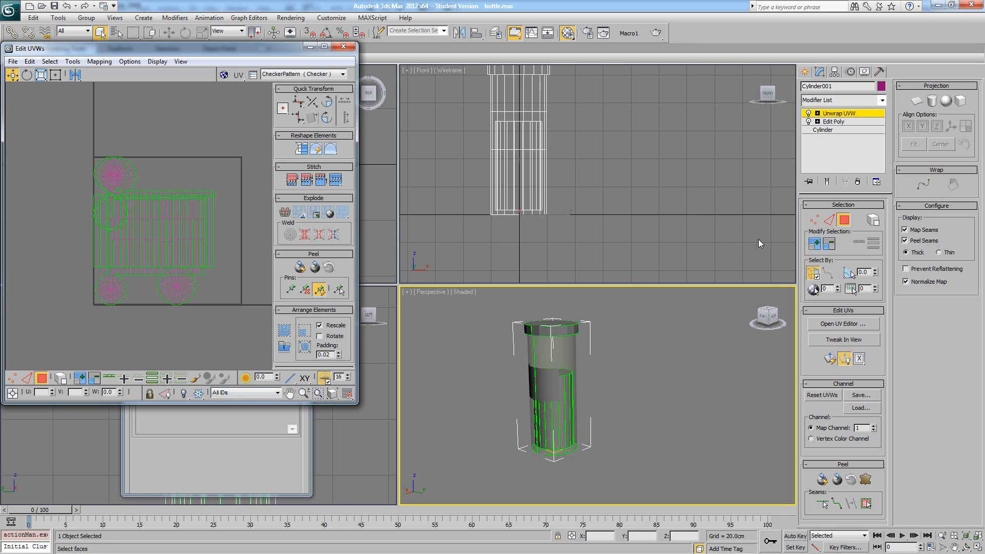
- Filter the UVs to the 1:glass material, select all its faces and show All IDs again
{"action": "left_click", "coordinate": [244, 392]}
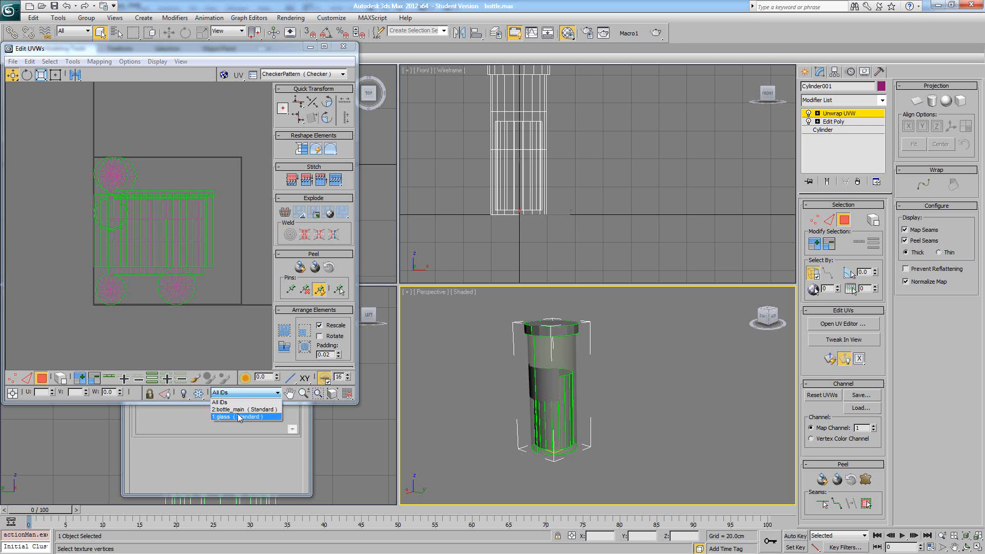
{"action": "left_click", "coordinate": [237, 416]}
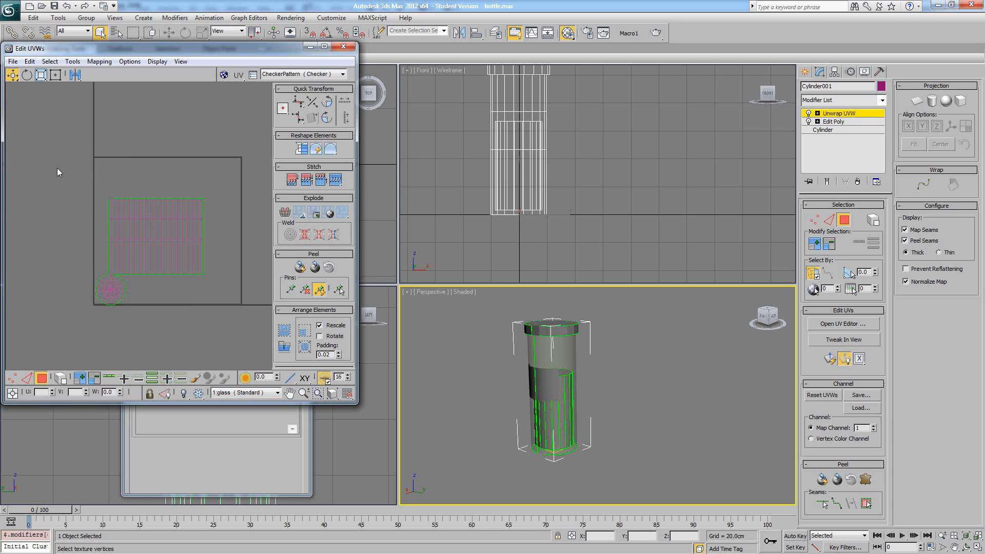
{"action": "left_click_drag", "start_coordinate": [78, 196], "coordinate": [230, 296]}
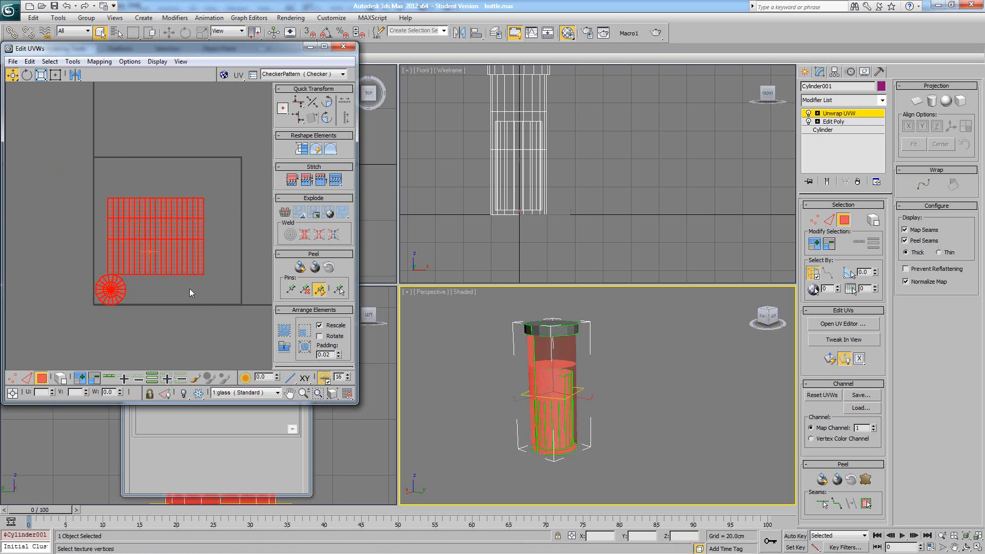
{"action": "left_click", "coordinate": [242, 392]}
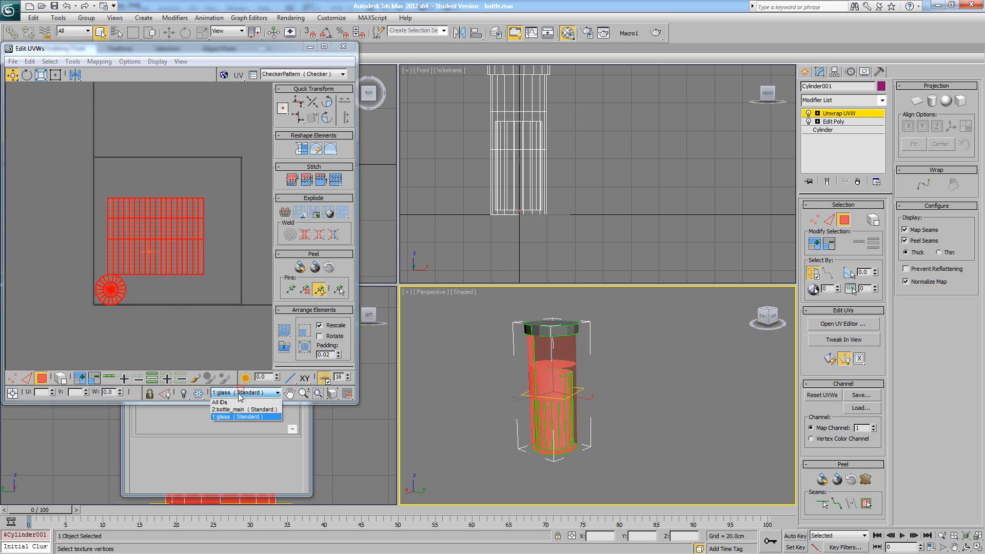
{"action": "left_click", "coordinate": [237, 403]}
- Break the selected glass faces off and move them outside the UV square, to its left
{"action": "left_click_drag", "start_coordinate": [140, 234], "coordinate": [197, 248]}
{"action": "key", "text": "ctrl+z"}
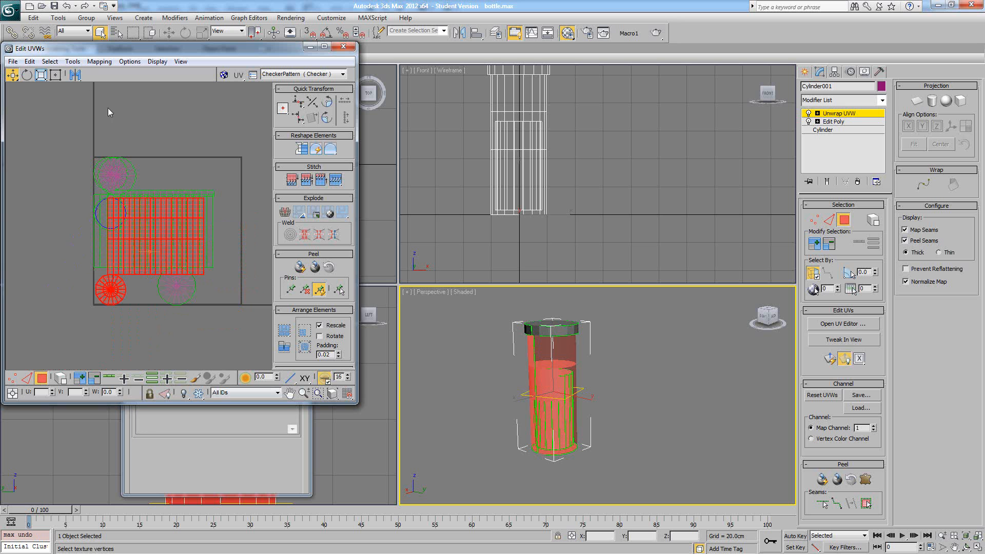
{"action": "left_click", "coordinate": [73, 61]}
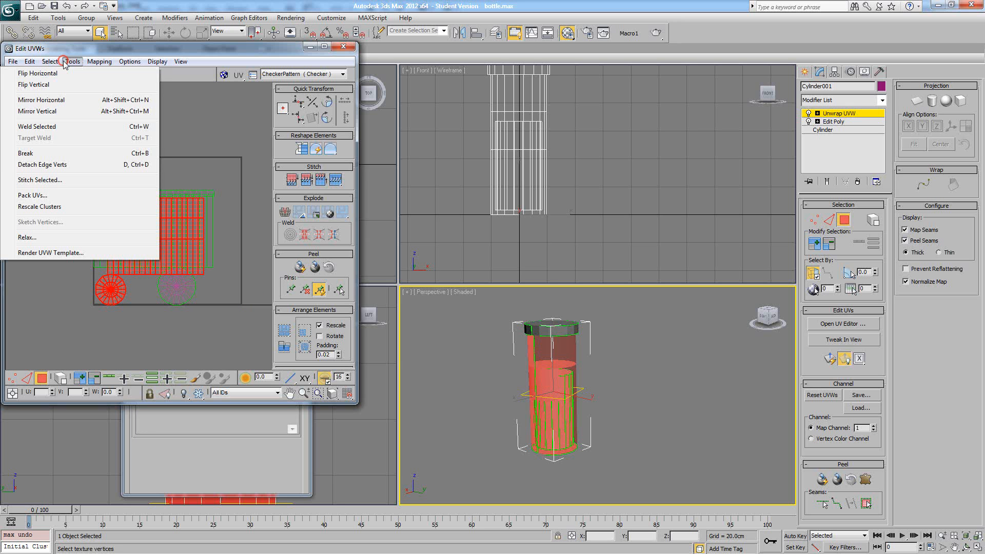
{"action": "left_click", "coordinate": [48, 144]}
{"action": "middle_click_drag", "start_coordinate": [119, 187], "coordinate": [156, 172]}
{"action": "left_click_drag", "start_coordinate": [211, 226], "coordinate": [70, 227]}
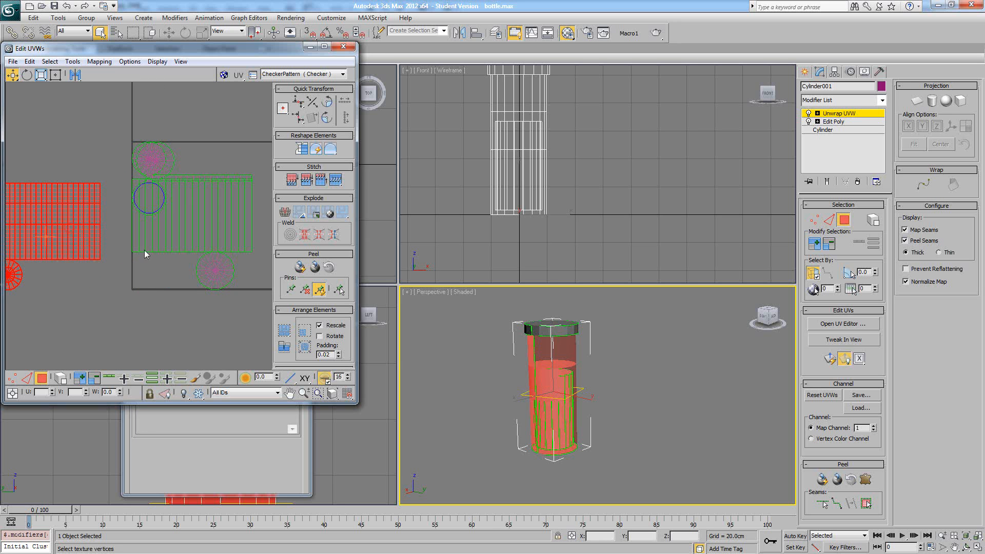
- Select the faces of the bottle's middle band, break them off and move them below the UV square
{"action": "middle_click_drag", "start_coordinate": [590, 398], "coordinate": [632, 386], "text": "alt"}
{"action": "left_click", "coordinate": [632, 386]}
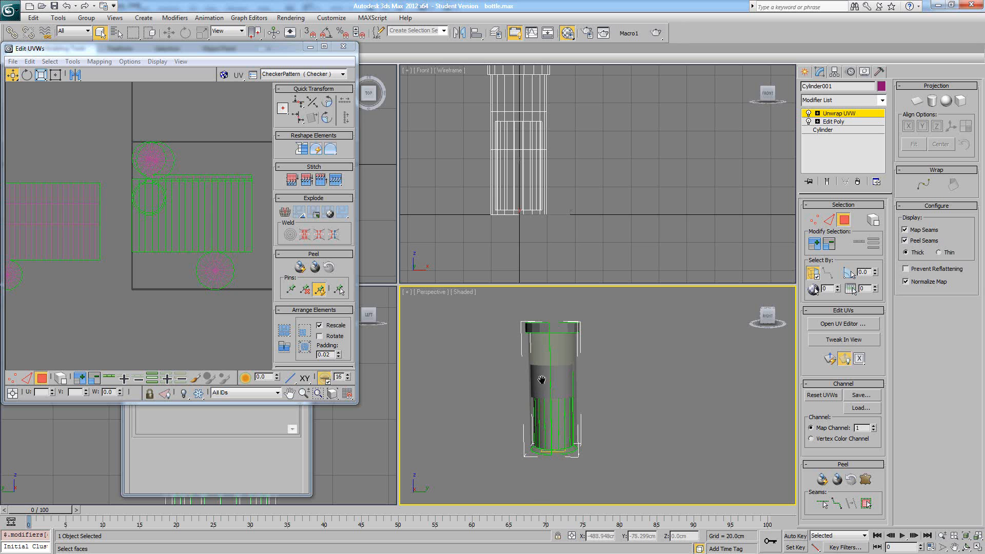
{"action": "scroll", "coordinate": [568, 374], "scroll_direction": "up", "scroll_amount": 3}
{"action": "middle_click_drag", "start_coordinate": [541, 379], "coordinate": [548, 352]}
{"action": "left_click", "coordinate": [522, 361]}
{"action": "left_click", "coordinate": [533, 361], "text": "ctrl"}
{"action": "left_click", "coordinate": [549, 351], "text": "ctrl"}
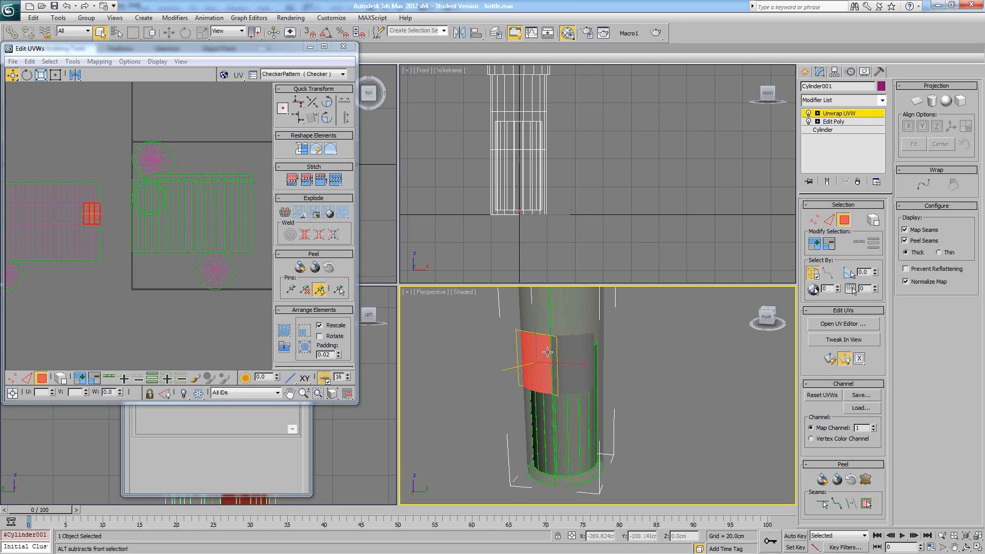
{"action": "left_click", "coordinate": [554, 351], "text": "ctrl"}
{"action": "left_click", "coordinate": [569, 348], "text": "ctrl"}
{"action": "left_click", "coordinate": [586, 343], "text": "ctrl"}
{"action": "scroll", "coordinate": [91, 194], "scroll_direction": "down", "scroll_amount": 3}
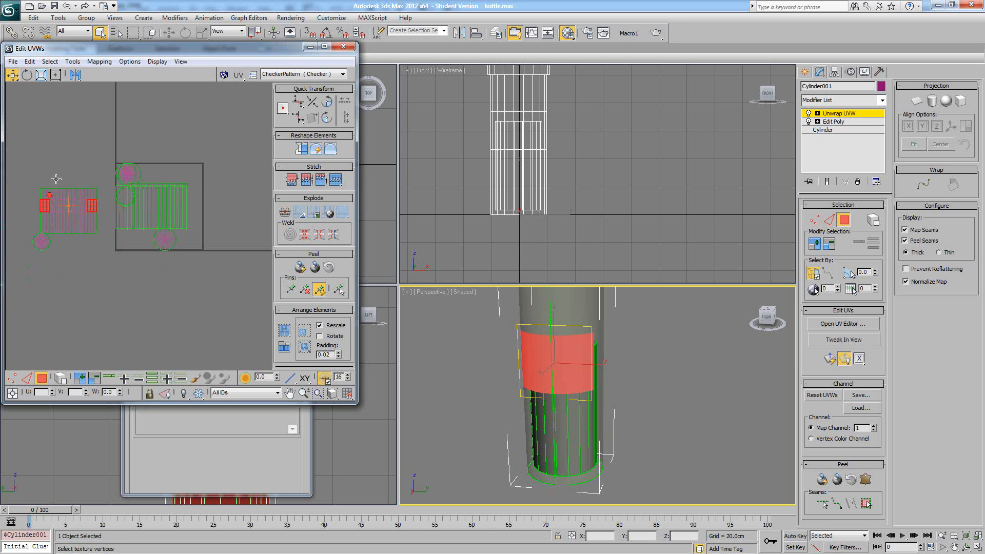
{"action": "left_click", "coordinate": [72, 61]}
{"action": "left_click", "coordinate": [81, 147]}
{"action": "left_click_drag", "start_coordinate": [95, 200], "coordinate": [215, 308]}
- Apply Unfold Mapping to the middle band's faces and place the joined island below the UV square
{"action": "left_click", "coordinate": [77, 62]}
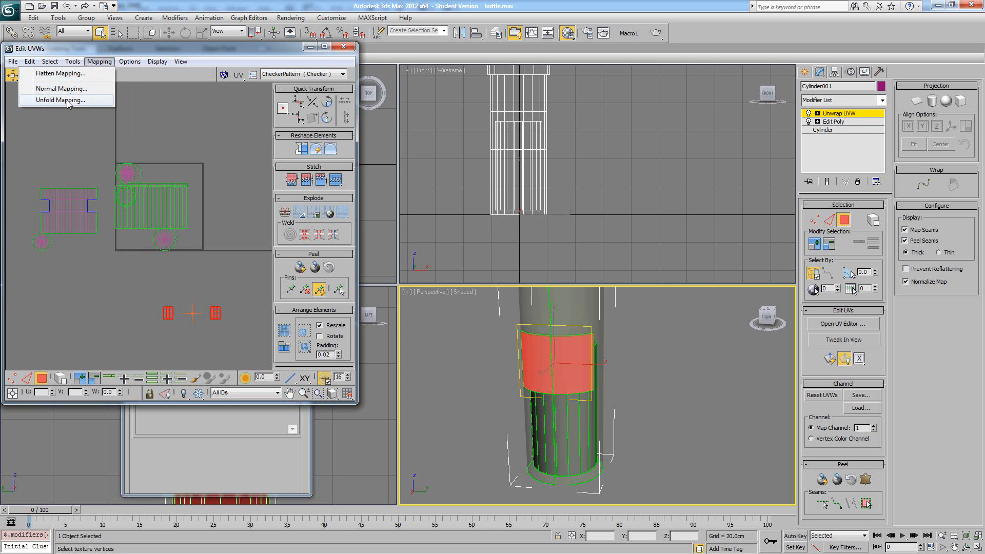
{"action": "left_click", "coordinate": [65, 101]}
{"action": "left_click", "coordinate": [137, 24]}
{"action": "left_click_drag", "start_coordinate": [150, 204], "coordinate": [150, 309]}
{"action": "left_click", "coordinate": [165, 280]}
{"action": "middle_click_drag", "start_coordinate": [166, 282], "coordinate": [169, 235]}
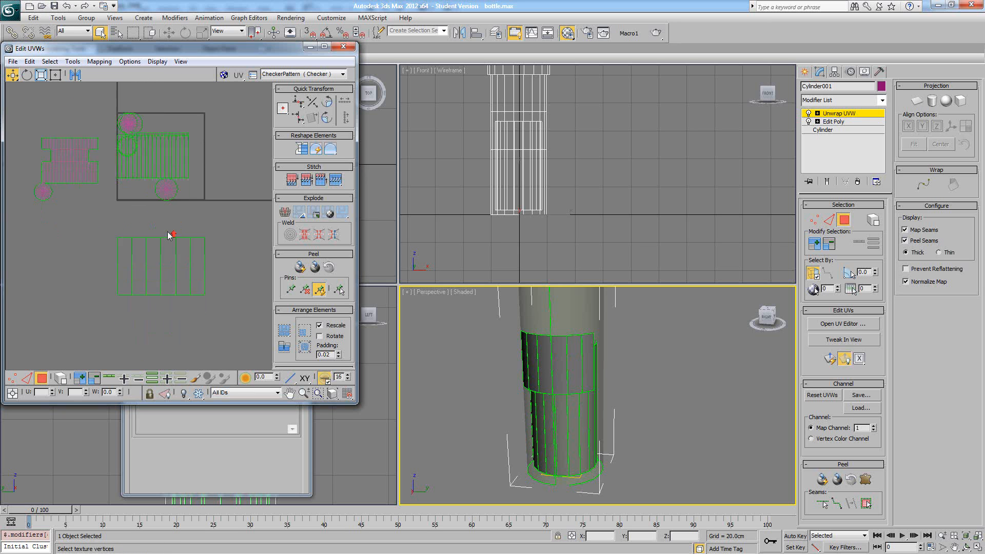
- Select the band island's upper-left corner vertex to locate it on the bottle
{"action": "scroll", "coordinate": [169, 234], "scroll_direction": "up", "scroll_amount": 2}
{"action": "left_click", "coordinate": [12, 378]}
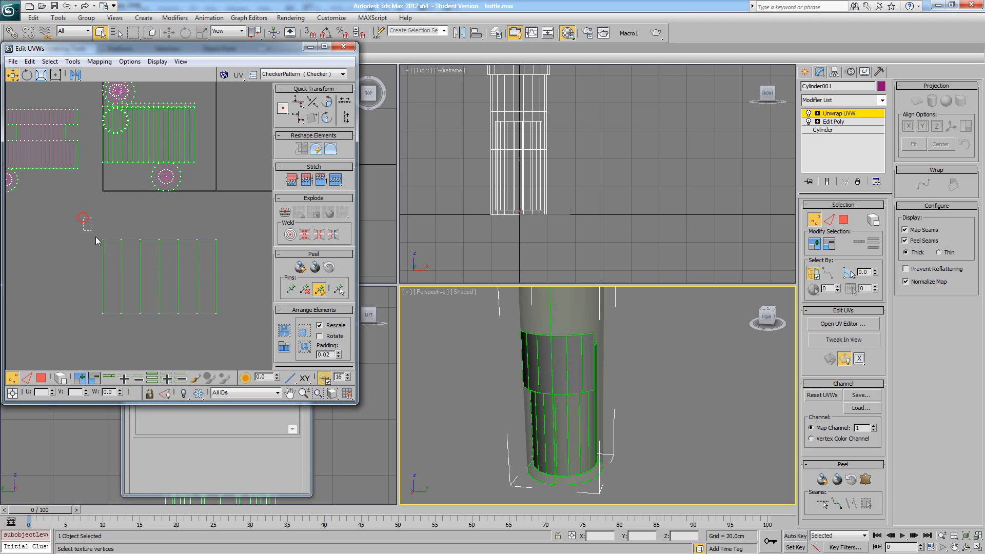
{"action": "left_click_drag", "start_coordinate": [81, 214], "coordinate": [115, 255]}
{"action": "middle_click_drag", "start_coordinate": [541, 410], "coordinate": [587, 364], "text": "alt"}
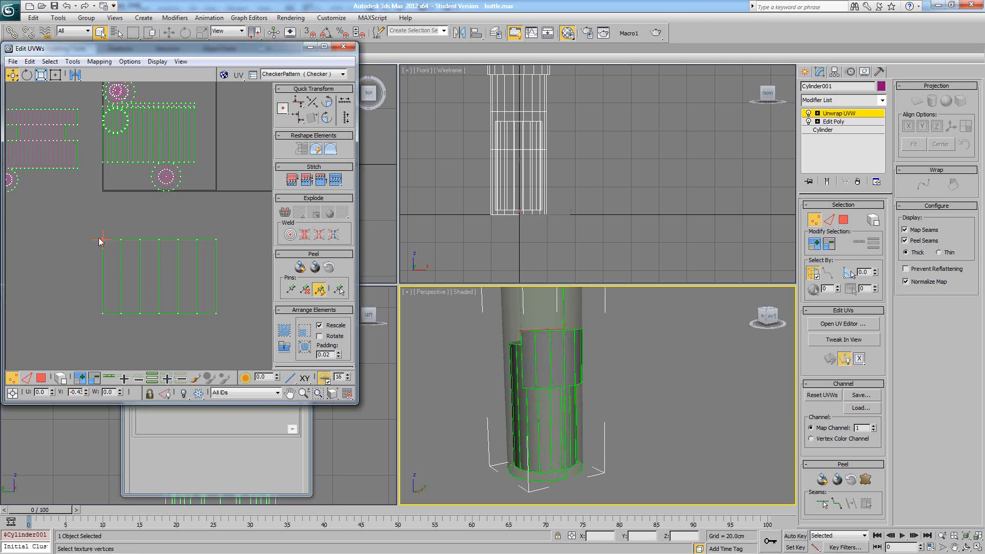
{"action": "left_click", "coordinate": [149, 222]}
{"action": "middle_click_drag", "start_coordinate": [131, 193], "coordinate": [132, 268]}
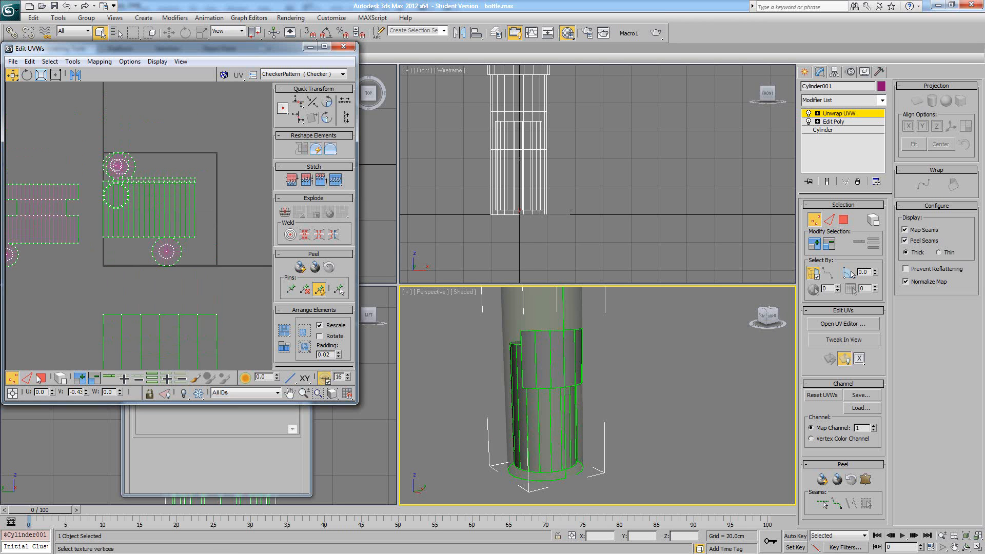
- Switch to face selection and pick one side face of the inner cylinder next to the band
{"action": "left_click", "coordinate": [38, 378]}
{"action": "middle_click_drag", "start_coordinate": [539, 333], "coordinate": [519, 344], "text": "alt"}
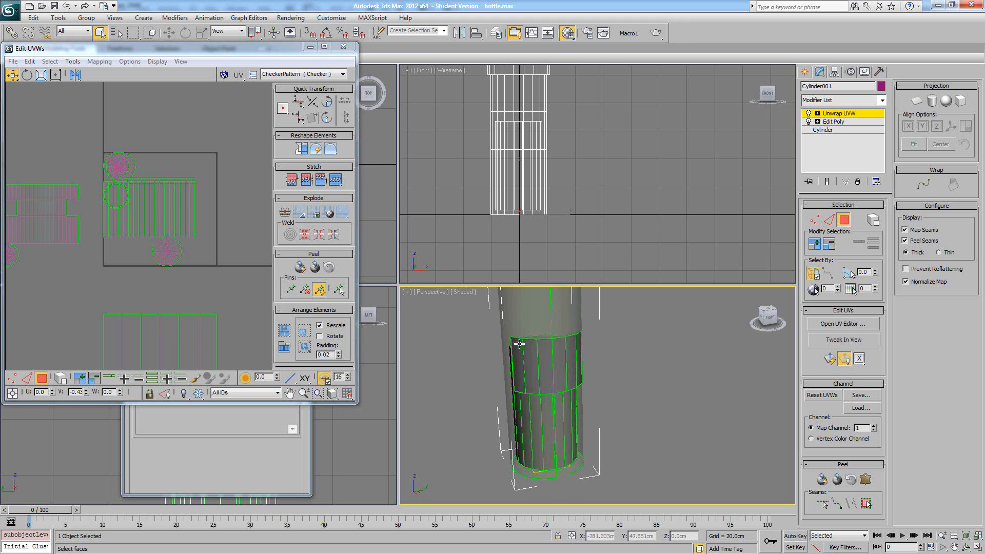
{"action": "middle_click_drag", "start_coordinate": [554, 397], "coordinate": [538, 369], "text": "alt"}
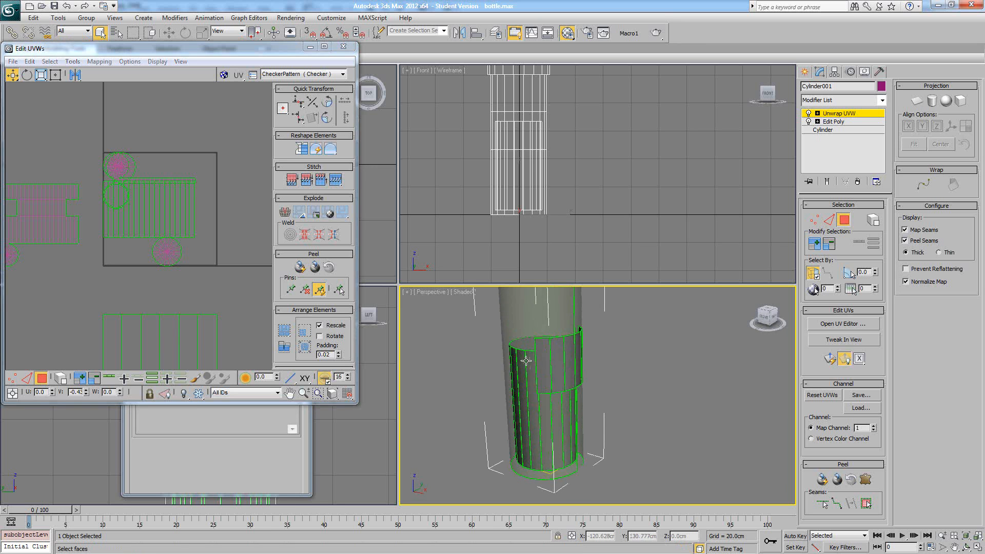
{"action": "left_click", "coordinate": [525, 359]}
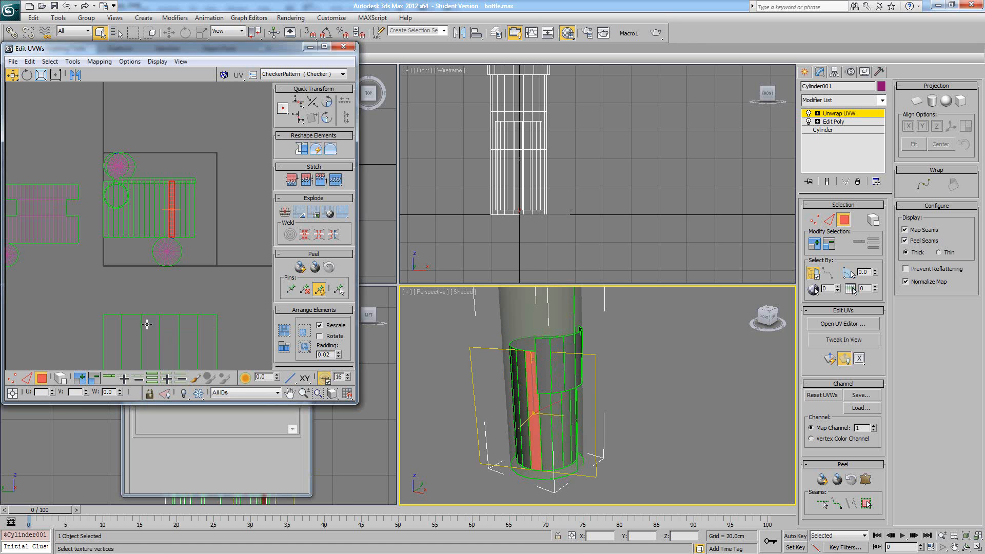
- Select the inner cylinder's side faces with their lower end disc and move them out past the UV square's right edge
{"action": "left_click_drag", "start_coordinate": [193, 222], "coordinate": [164, 227]}
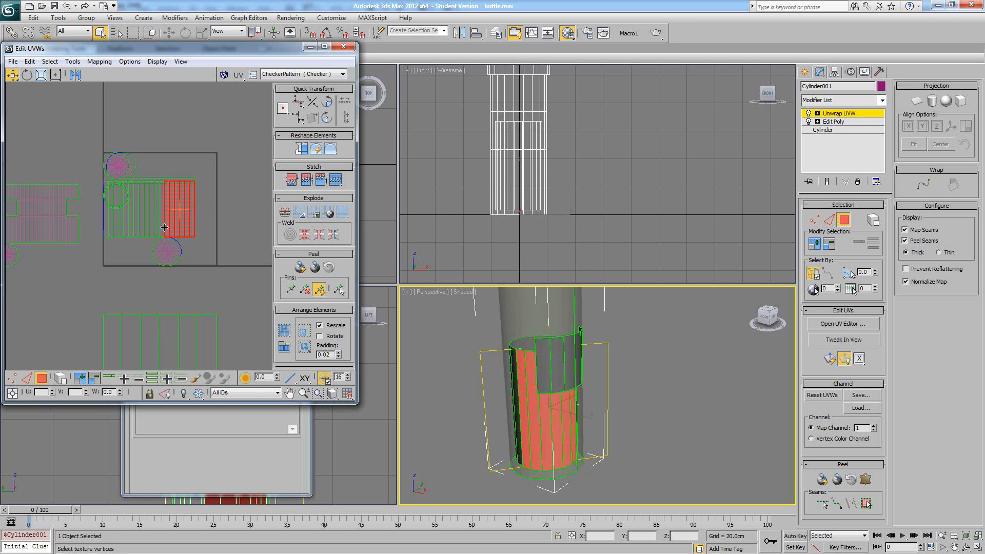
{"action": "left_click", "coordinate": [61, 377]}
{"action": "left_click", "coordinate": [153, 231]}
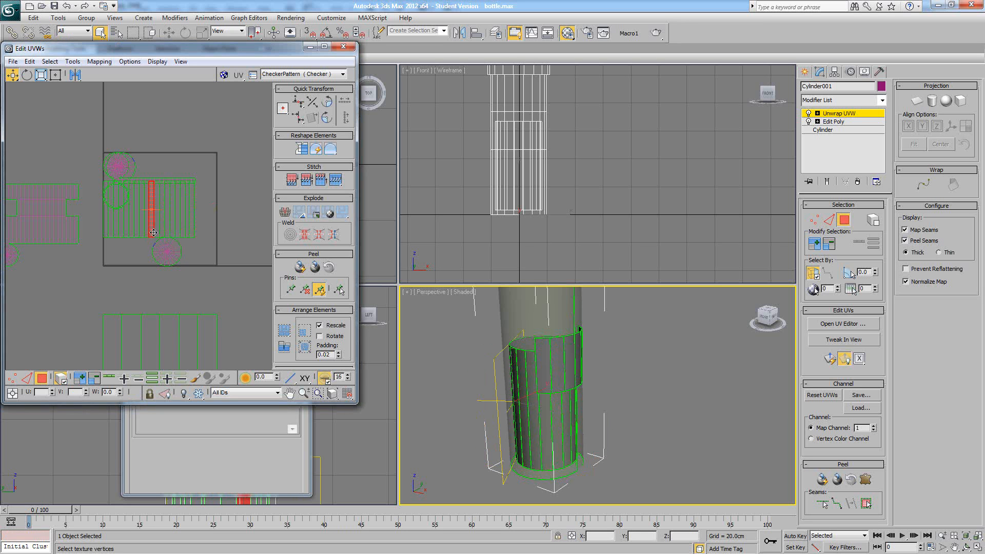
{"action": "left_click_drag", "start_coordinate": [186, 232], "coordinate": [95, 266]}
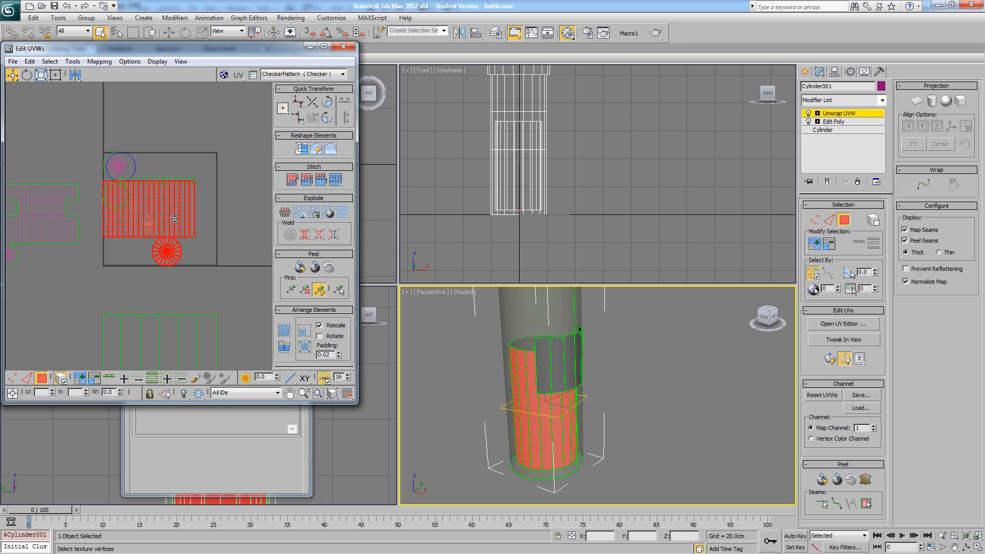
{"action": "scroll", "coordinate": [132, 206], "scroll_direction": "down", "scroll_amount": 2}
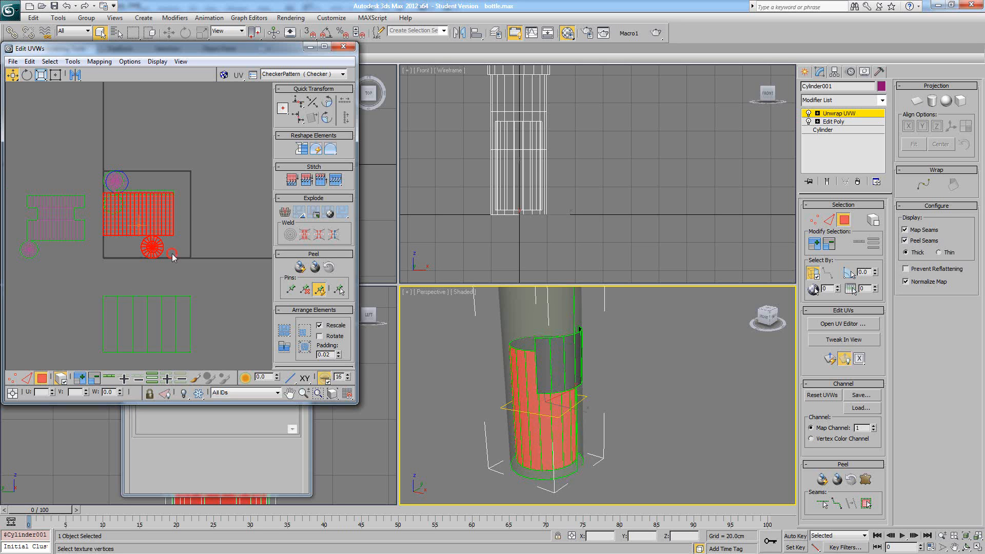
{"action": "left_click", "coordinate": [86, 361]}
{"action": "left_click_drag", "start_coordinate": [188, 268], "coordinate": [100, 228]}
{"action": "middle_click_drag", "start_coordinate": [556, 344], "coordinate": [559, 246], "text": "alt"}
{"action": "left_click_drag", "start_coordinate": [120, 228], "coordinate": [226, 228]}
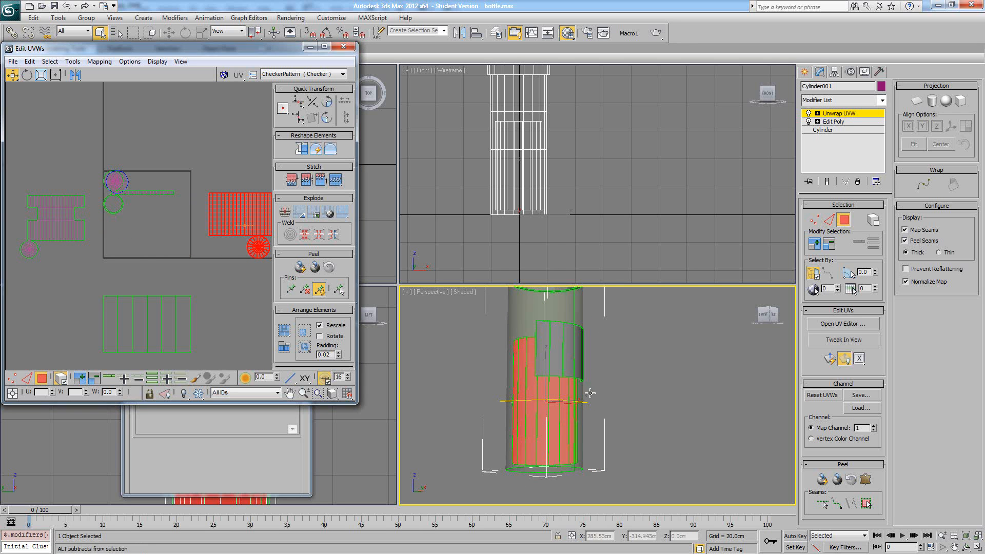
- With Ignore Backfacing off and planar-angle selection on, select the inner cylinder's top end faces through the bottle
{"action": "mouse_move", "coordinate": [595, 369]}
{"action": "middle_mouse_down", "text": "alt"}
{"action": "mouse_move", "coordinate": [600, 430]}
{"action": "mouse_move", "coordinate": [595, 364]}
{"action": "middle_mouse_up", "text": "alt"}
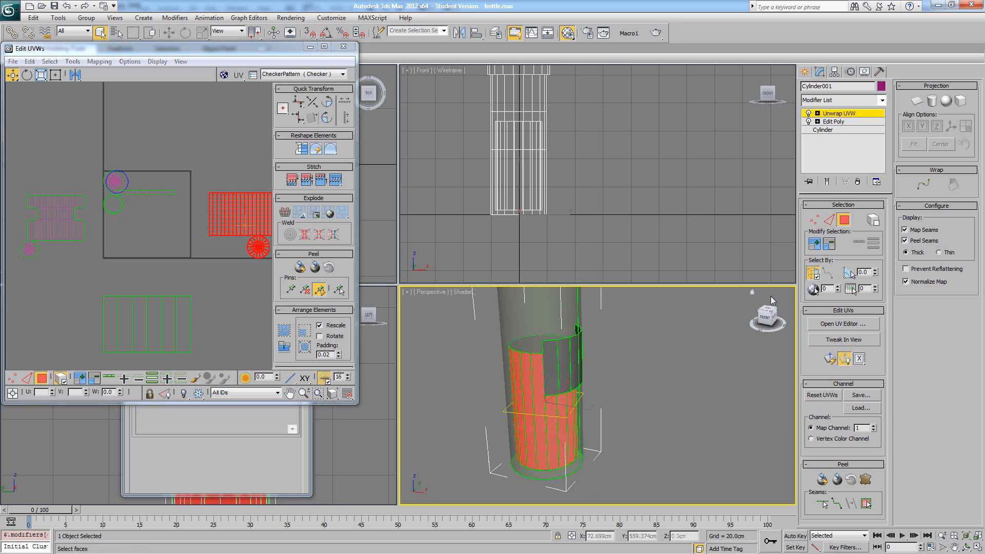
{"action": "left_click", "coordinate": [811, 276]}
{"action": "left_click", "coordinate": [812, 275]}
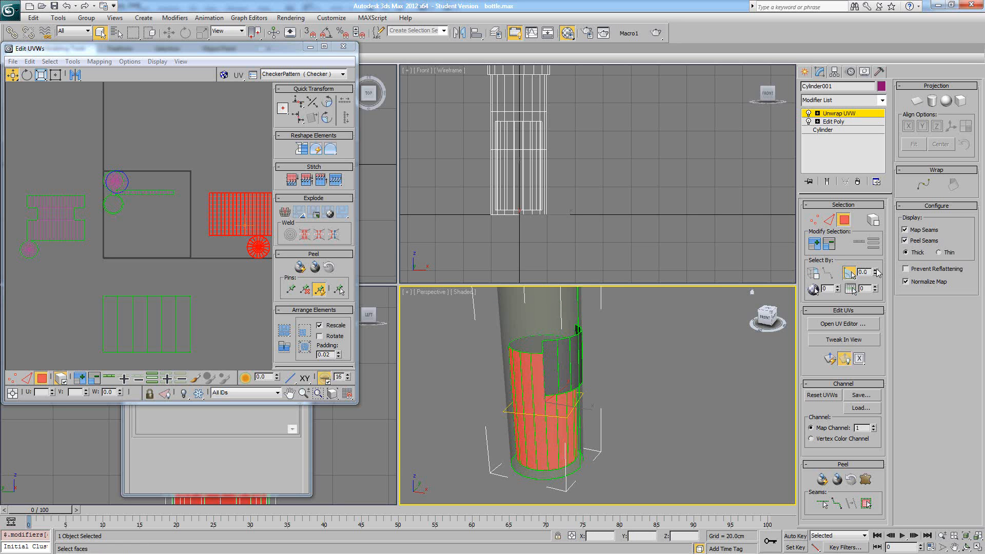
{"action": "left_click", "coordinate": [520, 344]}
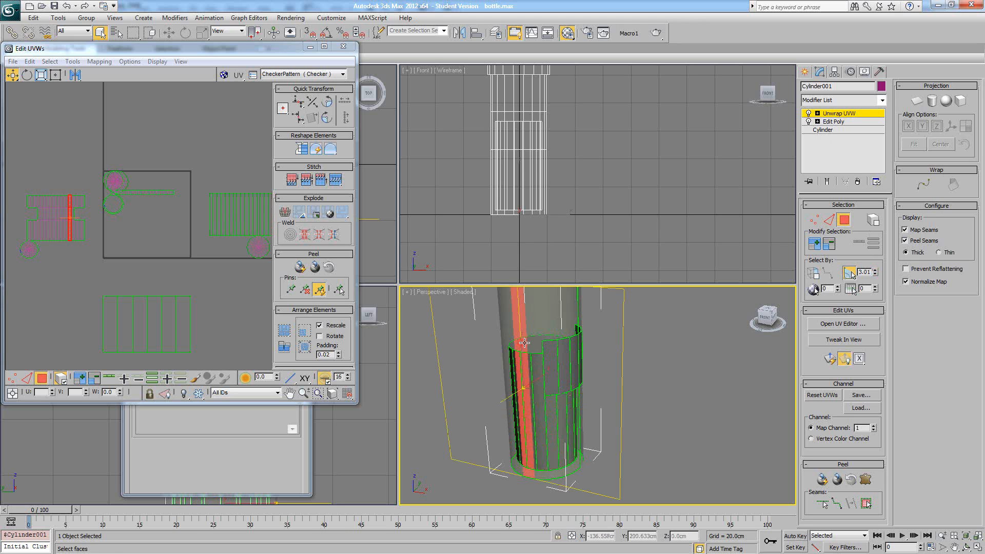
{"action": "left_click", "coordinate": [523, 341]}
- Move the inner cylinder's top disc out of the UV square and place it above its side strip
{"action": "left_click_drag", "start_coordinate": [116, 182], "coordinate": [256, 180]}
{"action": "left_click", "coordinate": [210, 176]}
{"action": "scroll", "coordinate": [210, 177], "scroll_direction": "down", "scroll_amount": 2}
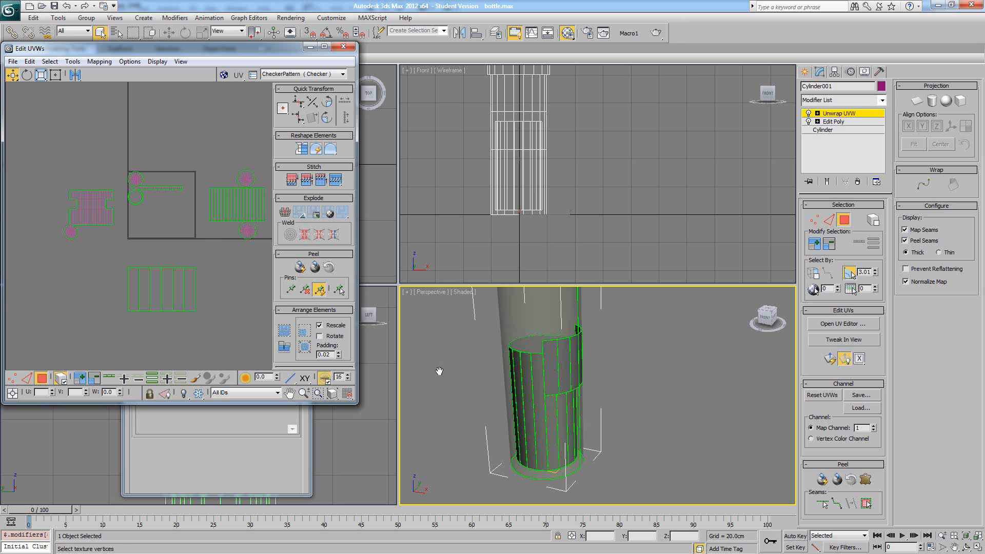
- Select the UV islands one after another to examine which part of the bottle each one covers
{"action": "left_click", "coordinate": [467, 398]}
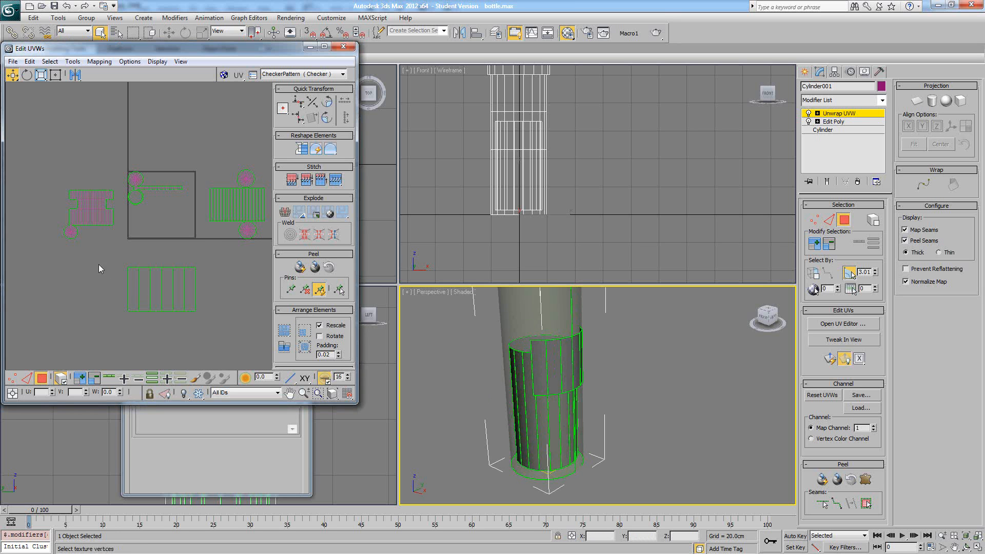
{"action": "left_click_drag", "start_coordinate": [98, 263], "coordinate": [209, 330]}
{"action": "left_click_drag", "start_coordinate": [266, 145], "coordinate": [192, 246]}
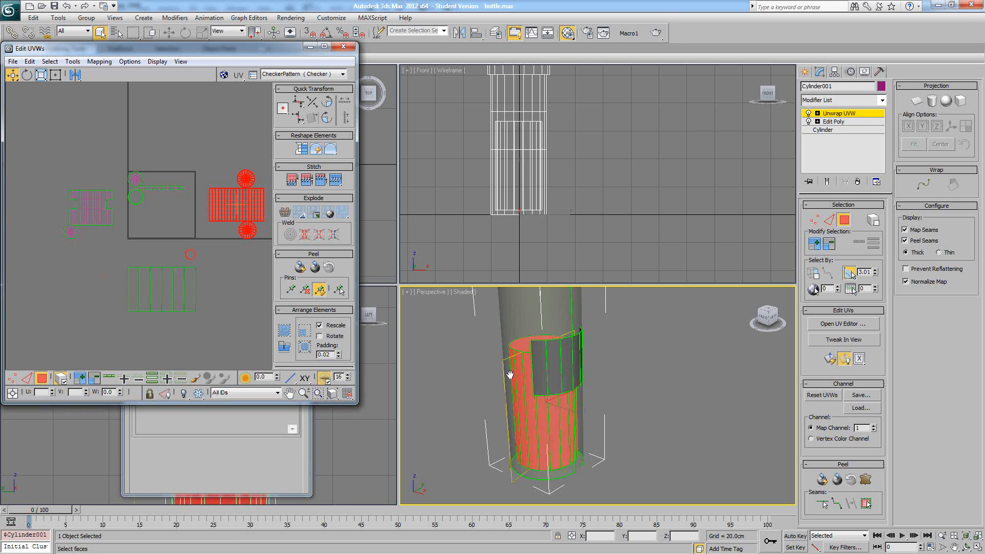
{"action": "middle_click_drag", "start_coordinate": [510, 373], "coordinate": [633, 412], "text": "alt"}
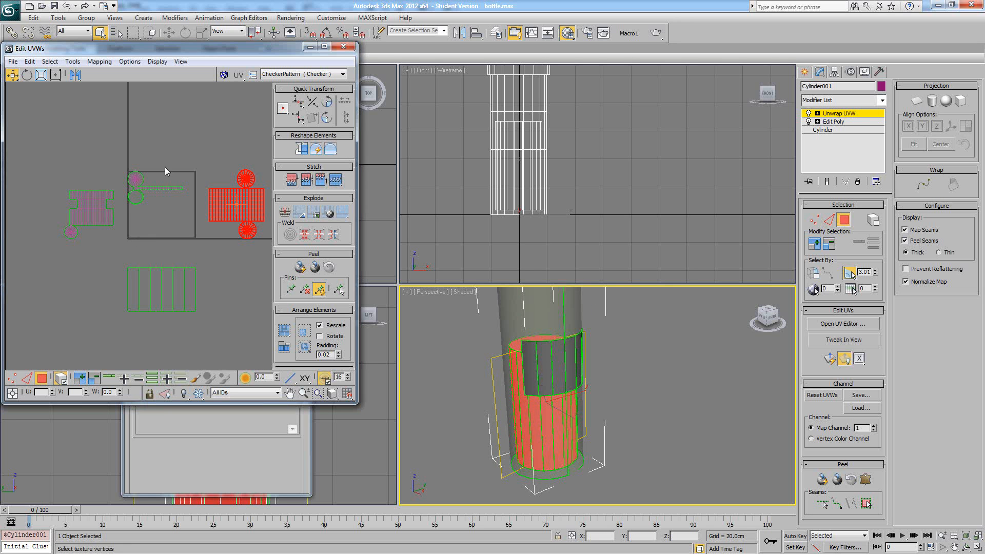
{"action": "left_click_drag", "start_coordinate": [125, 209], "coordinate": [124, 210]}
{"action": "middle_click_drag", "start_coordinate": [579, 339], "coordinate": [598, 376]}
{"action": "left_click_drag", "start_coordinate": [100, 230], "coordinate": [113, 244]}
{"action": "mouse_move", "coordinate": [678, 373]}
{"action": "middle_mouse_down", "text": "alt"}
{"action": "mouse_move", "coordinate": [635, 368]}
{"action": "mouse_move", "coordinate": [685, 369]}
{"action": "middle_mouse_up", "text": "alt"}
{"action": "left_click", "coordinate": [144, 221]}
{"action": "scroll", "coordinate": [149, 224], "scroll_direction": "up", "scroll_amount": 1}
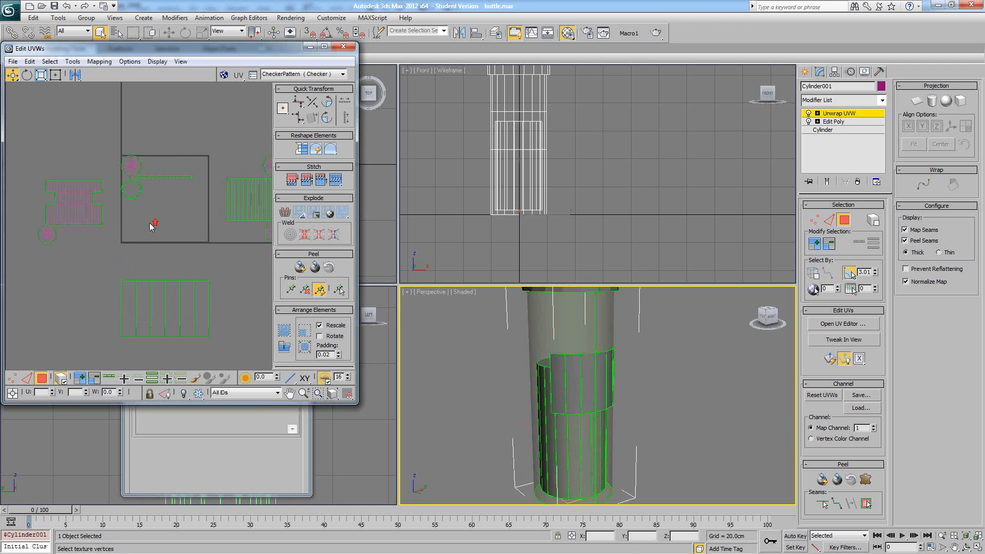
{"action": "middle_click_drag", "start_coordinate": [176, 222], "coordinate": [140, 227]}
{"action": "scroll", "coordinate": [145, 228], "scroll_direction": "down", "scroll_amount": 1}
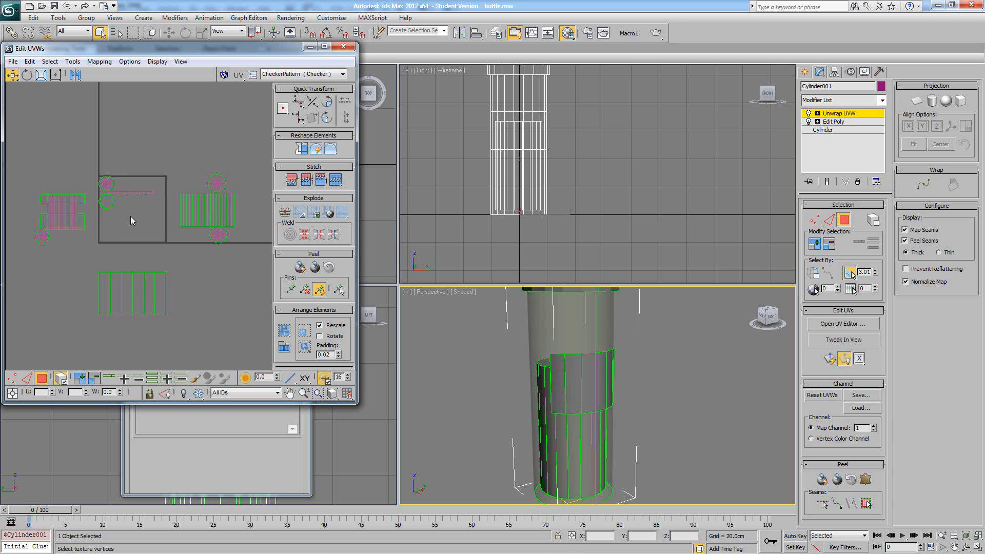
{"action": "middle_click_drag", "start_coordinate": [140, 205], "coordinate": [154, 206]}
{"action": "scroll", "coordinate": [164, 208], "scroll_direction": "up", "scroll_amount": 1}
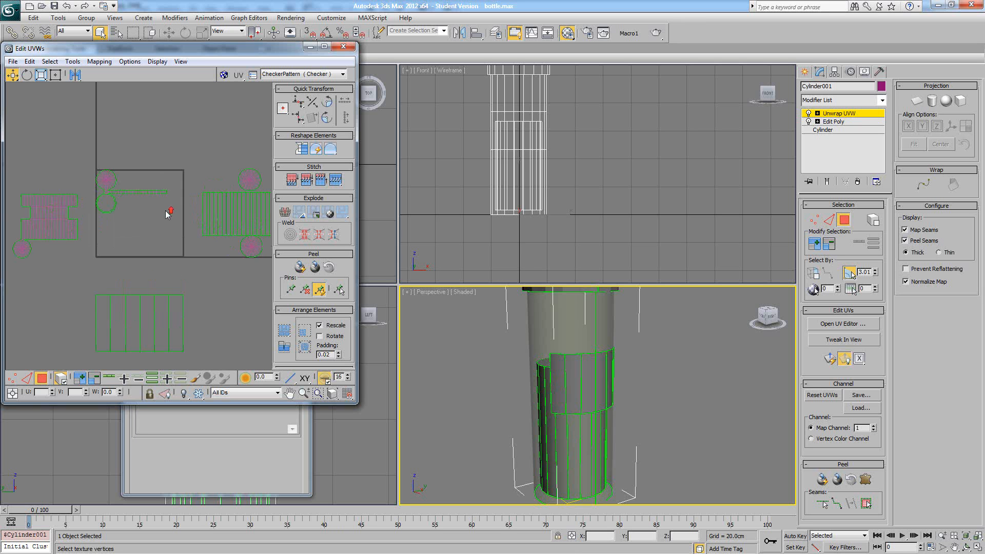
{"action": "scroll", "coordinate": [121, 208], "scroll_direction": "up", "scroll_amount": 1}
{"action": "middle_click_drag", "start_coordinate": [74, 197], "coordinate": [91, 207]}
{"action": "scroll", "coordinate": [91, 207], "scroll_direction": "up", "scroll_amount": 1}
{"action": "scroll", "coordinate": [183, 212], "scroll_direction": "down", "scroll_amount": 3}
{"action": "middle_click_drag", "start_coordinate": [183, 213], "coordinate": [164, 211]}
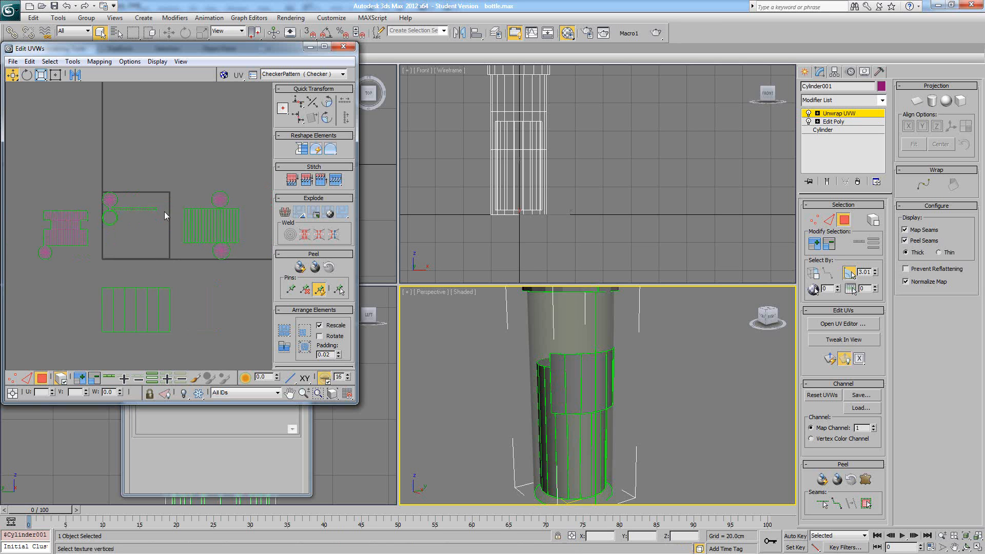
{"action": "left_click", "coordinate": [204, 249]}
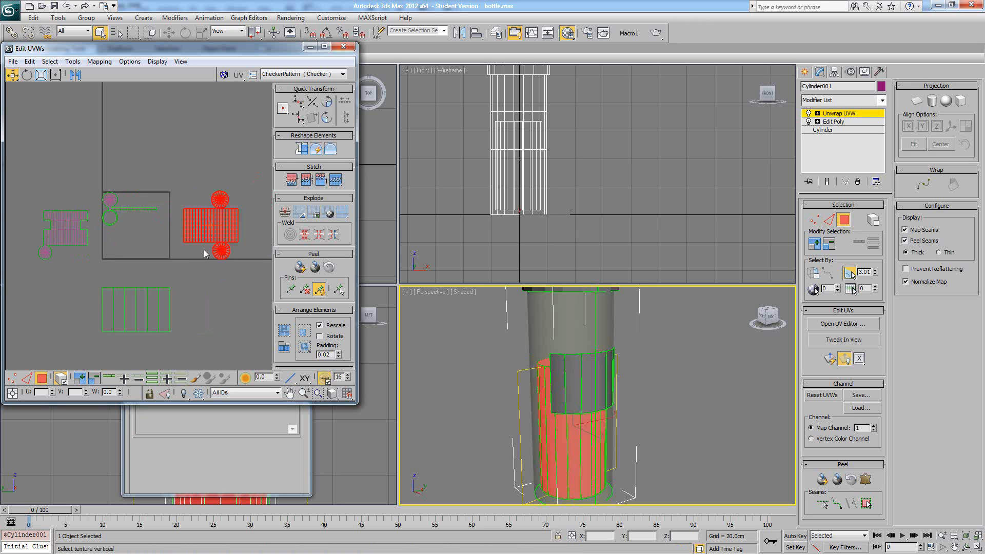
{"action": "left_click_drag", "start_coordinate": [204, 249], "coordinate": [175, 350]}
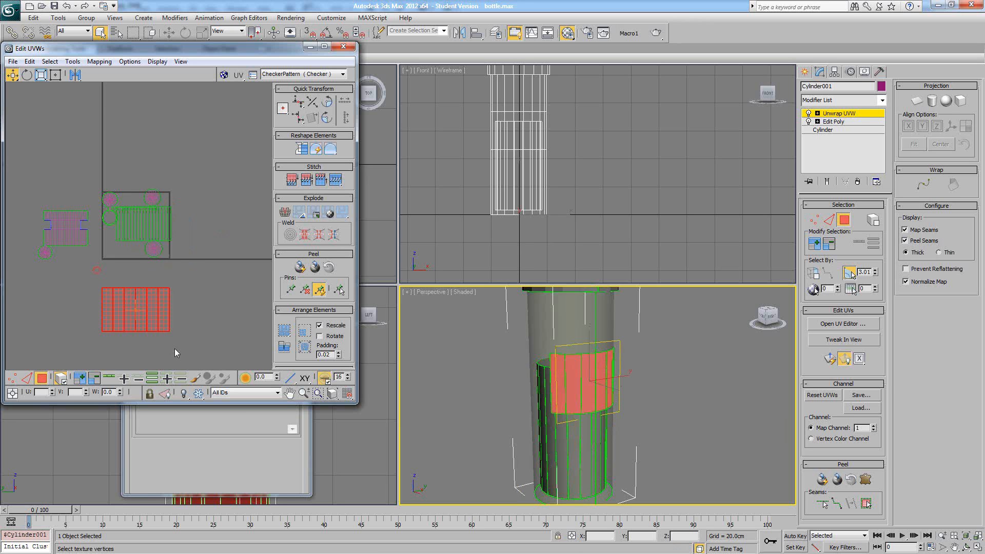
{"action": "left_click_drag", "start_coordinate": [128, 321], "coordinate": [128, 249]}
{"action": "key", "text": "ctrl+z"}
{"action": "key", "text": "ctrl+z"}
{"action": "key", "text": "ctrl+z"}
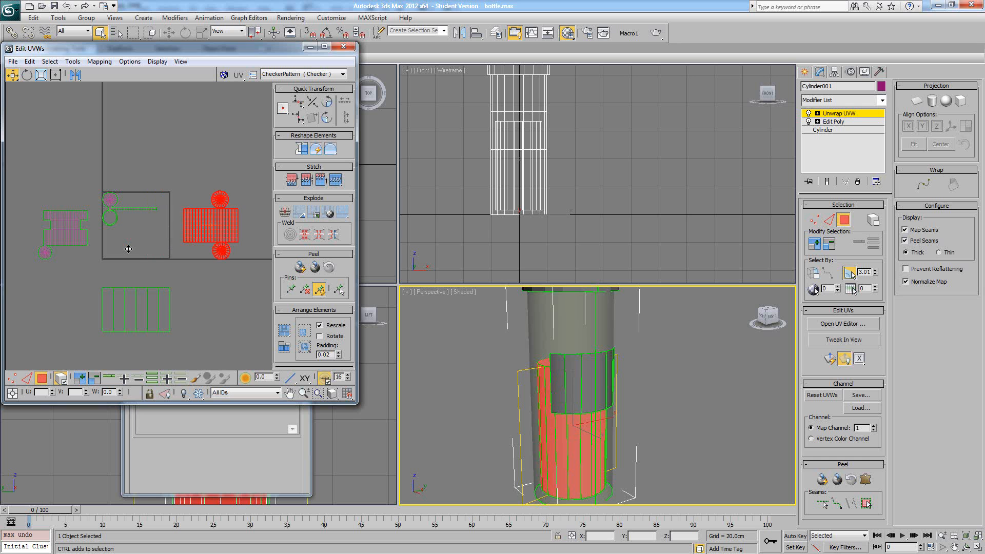
{"action": "left_click", "coordinate": [124, 242]}
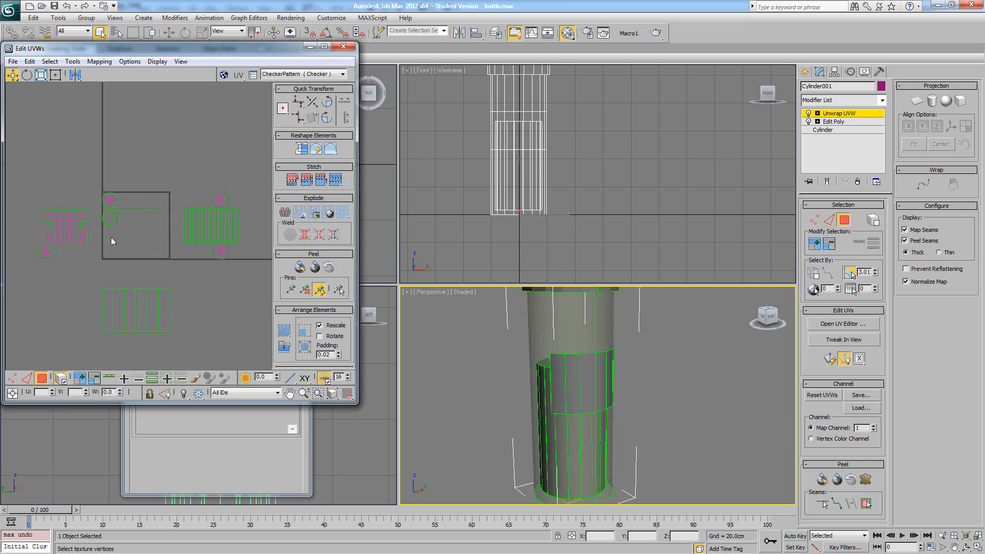
- Select the cap's ring faces in the UV layout and place the ring beside the cap's disc, above the thin strip
{"action": "scroll", "coordinate": [94, 209], "scroll_direction": "up", "scroll_amount": 3}
{"action": "scroll", "coordinate": [174, 237], "scroll_direction": "up", "scroll_amount": 2}
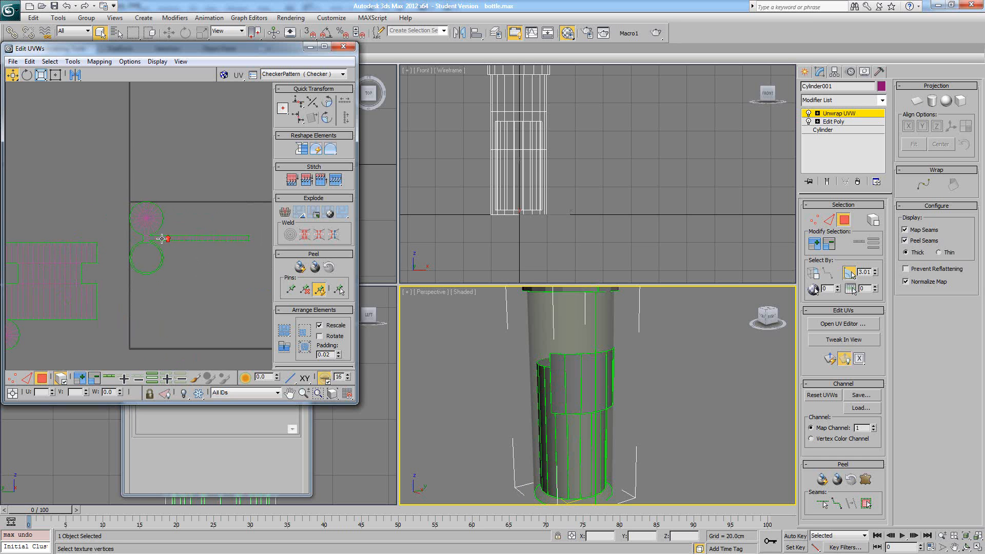
{"action": "left_click_drag", "start_coordinate": [103, 266], "coordinate": [98, 244]}
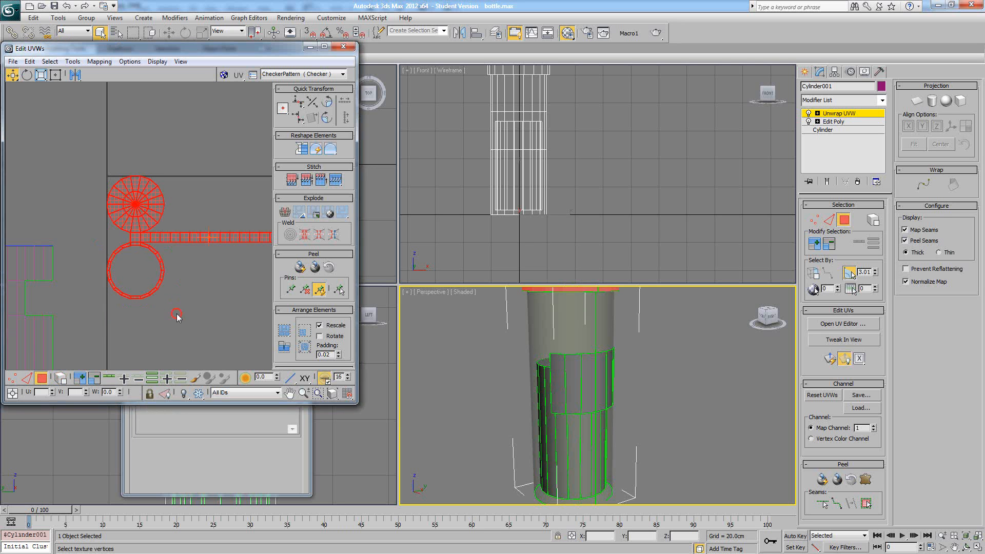
{"action": "left_click_drag", "start_coordinate": [177, 313], "coordinate": [101, 248]}
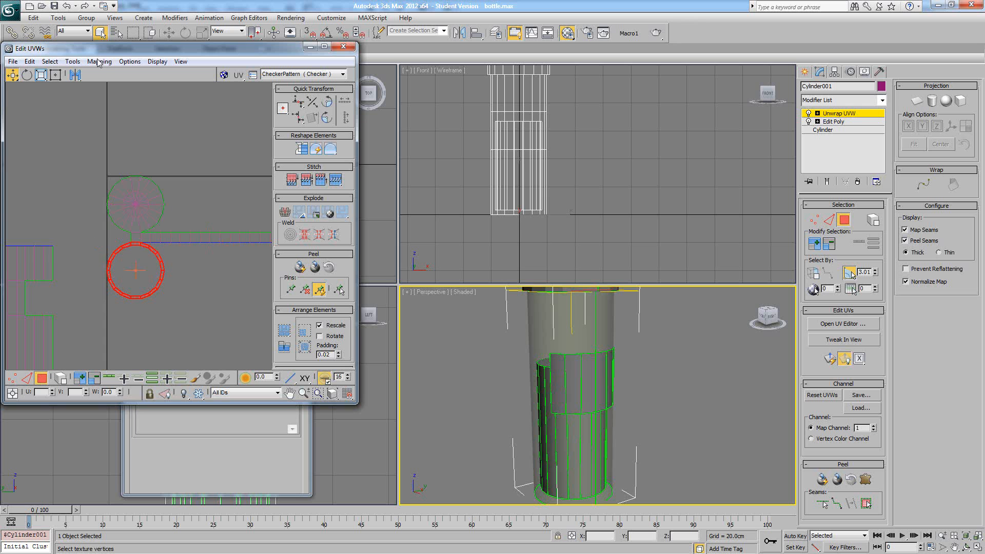
{"action": "left_click", "coordinate": [80, 61]}
{"action": "left_click", "coordinate": [34, 152]}
{"action": "left_click_drag", "start_coordinate": [157, 258], "coordinate": [216, 188]}
{"action": "key", "text": "z"}
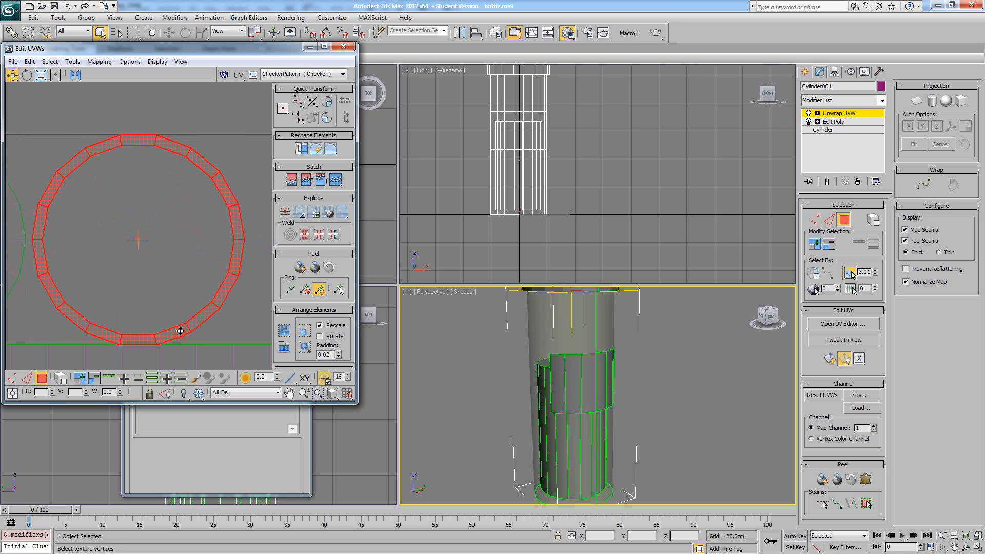
{"action": "left_click_drag", "start_coordinate": [180, 331], "coordinate": [183, 331]}
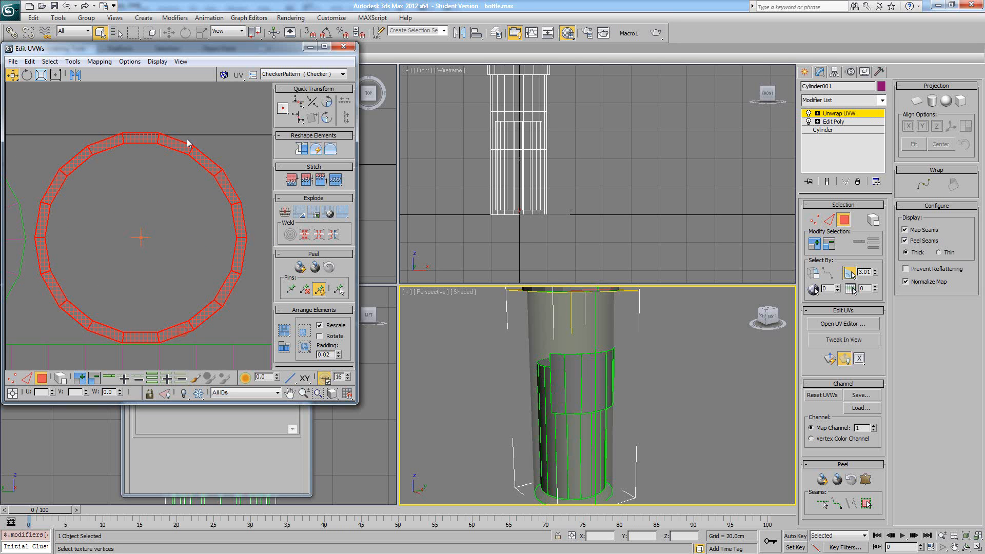
{"action": "scroll", "coordinate": [187, 136], "scroll_direction": "down", "scroll_amount": 3}
{"action": "scroll", "coordinate": [180, 136], "scroll_direction": "up", "scroll_amount": 4}
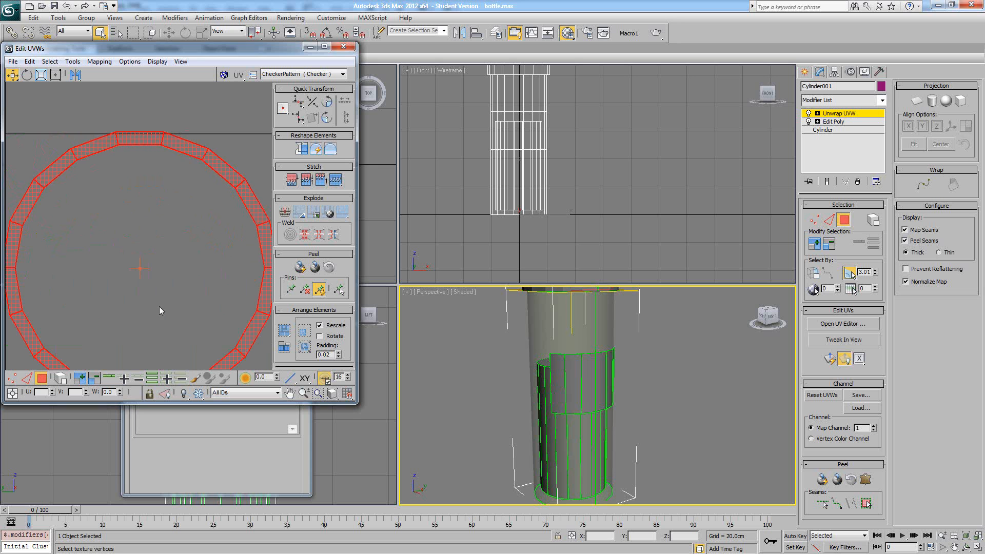
{"action": "scroll", "coordinate": [158, 307], "scroll_direction": "down", "scroll_amount": 5}
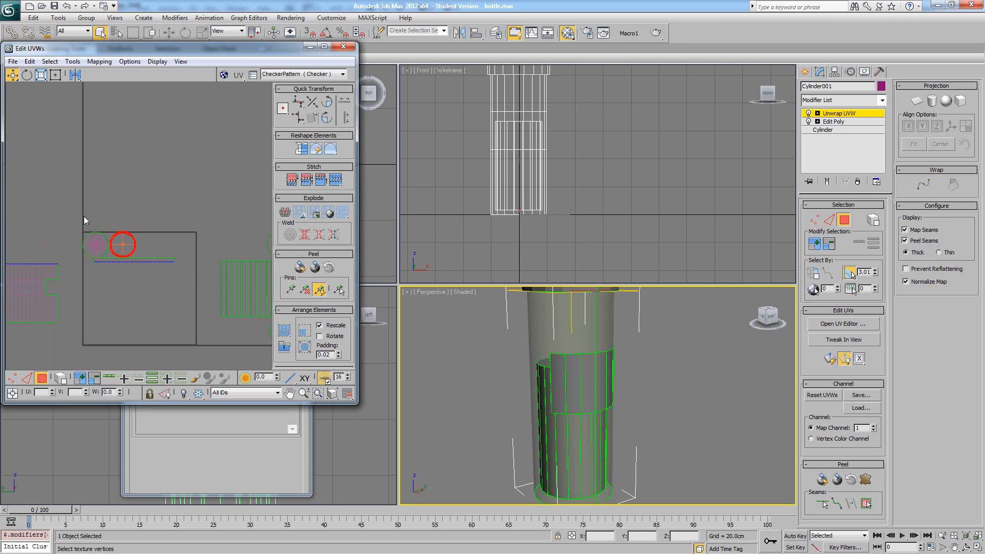
- Select the cap's disc, ring and strip together and nudge them slightly inside the UV square's upper-left corner
{"action": "left_click_drag", "start_coordinate": [182, 279], "coordinate": [165, 262]}
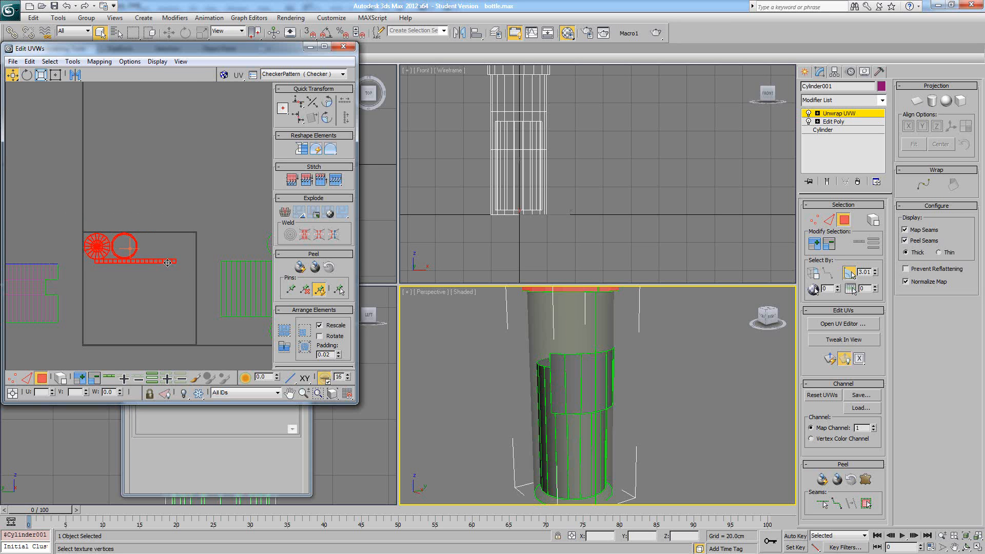
{"action": "left_click", "coordinate": [183, 243]}
{"action": "scroll", "coordinate": [179, 241], "scroll_direction": "down", "scroll_amount": 3}
{"action": "middle_click_drag", "start_coordinate": [179, 282], "coordinate": [185, 228]}
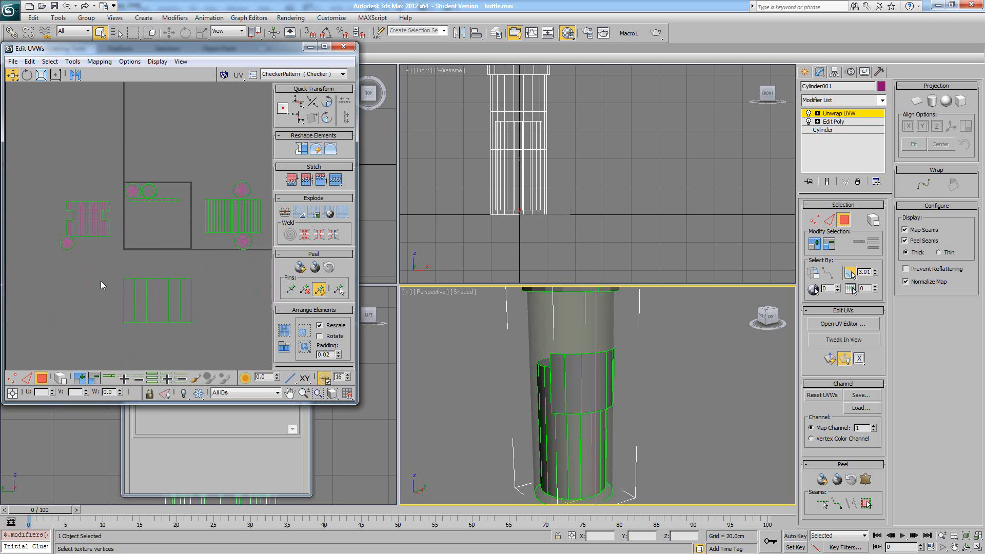
- Move the middle band's island into the UV square and scale it down to fit the lower-left corner
{"action": "left_click_drag", "start_coordinate": [103, 275], "coordinate": [183, 322]}
{"action": "left_click_drag", "start_coordinate": [153, 291], "coordinate": [152, 254]}
{"action": "scroll", "coordinate": [154, 229], "scroll_direction": "up", "scroll_amount": 3}
{"action": "left_click", "coordinate": [42, 76]}
{"action": "right_click", "coordinate": [179, 250]}
{"action": "left_click", "coordinate": [191, 260]}
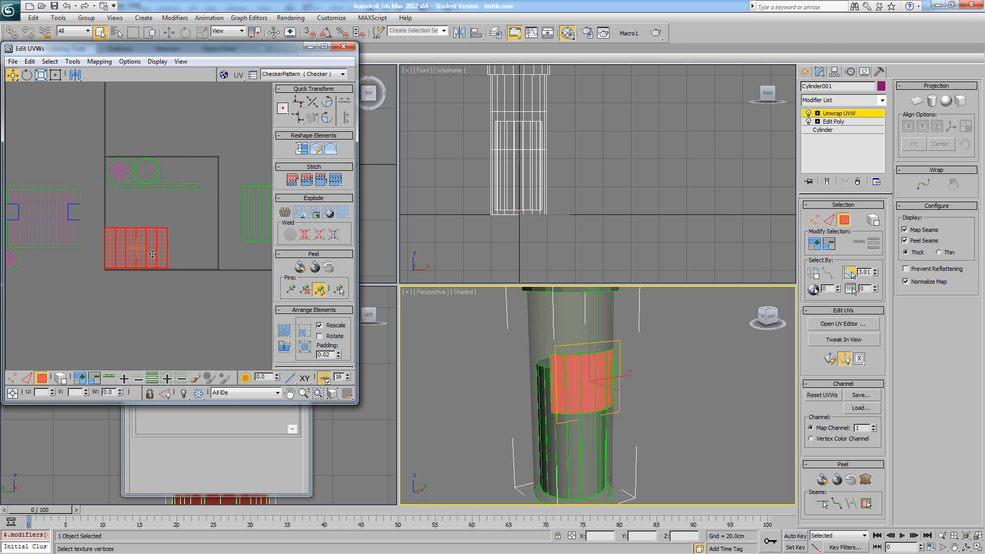
{"action": "left_click", "coordinate": [183, 215]}
- Rotate the cap's islands 90 degrees counter-clockwise and place them in the UV square's lower-right corner
{"action": "left_click", "coordinate": [182, 190]}
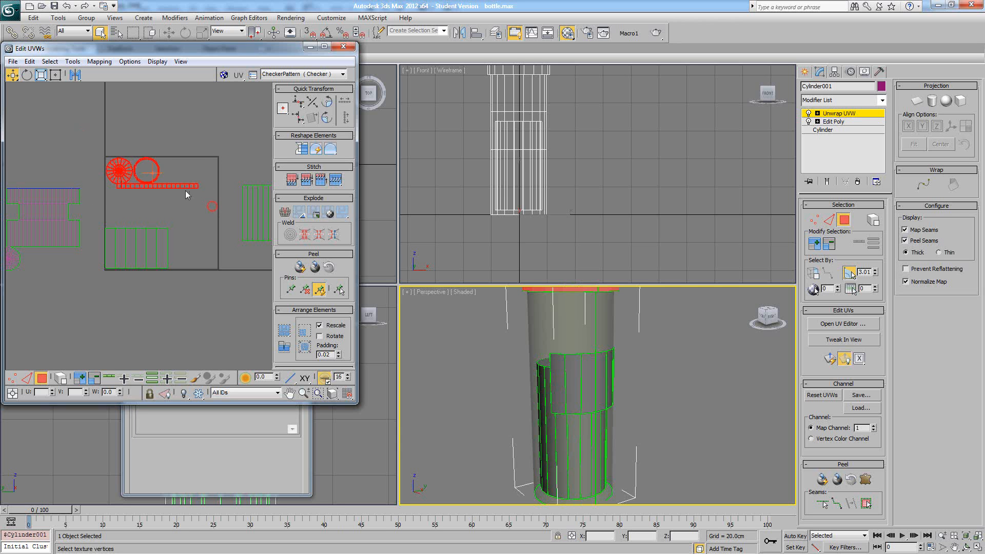
{"action": "left_click_drag", "start_coordinate": [186, 190], "coordinate": [237, 265]}
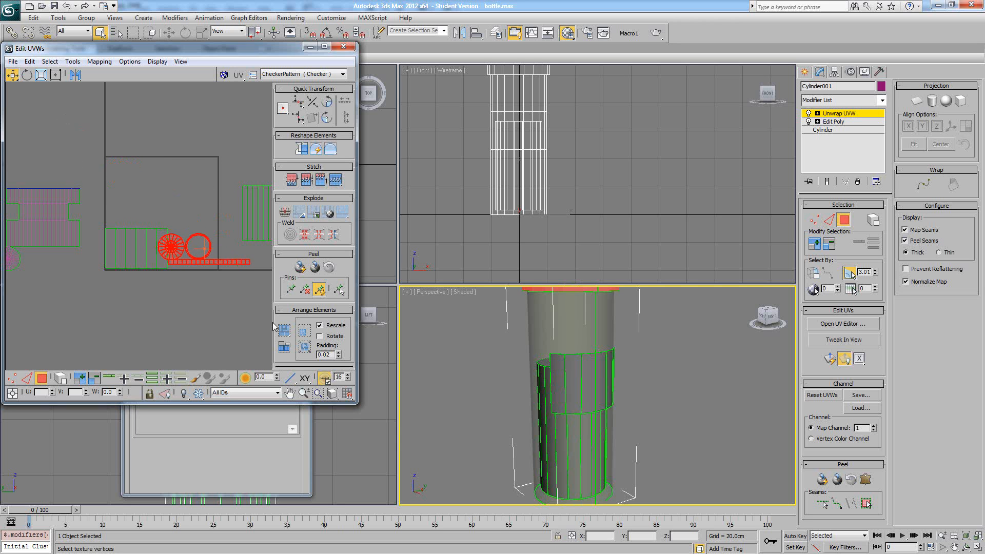
{"action": "left_click", "coordinate": [328, 105]}
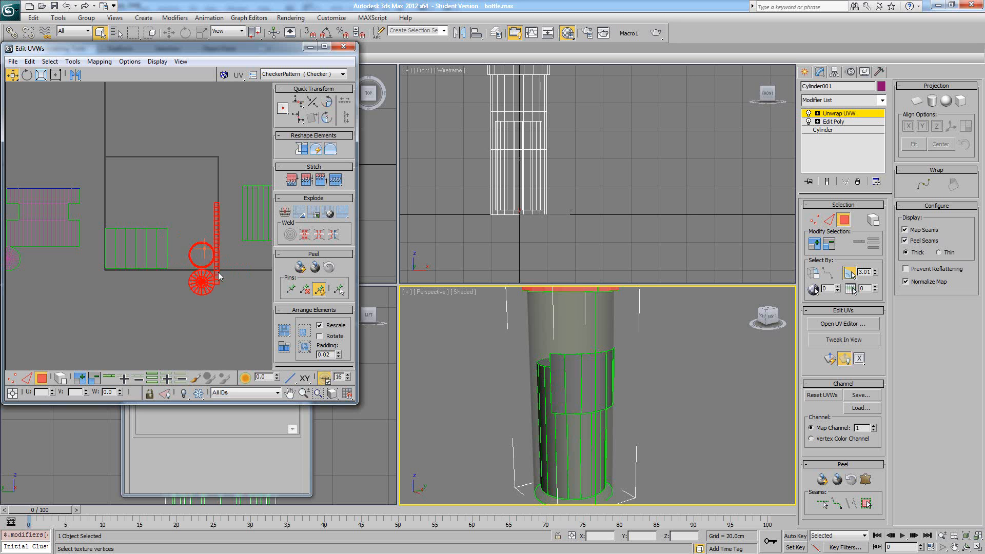
{"action": "left_click_drag", "start_coordinate": [219, 276], "coordinate": [215, 245]}
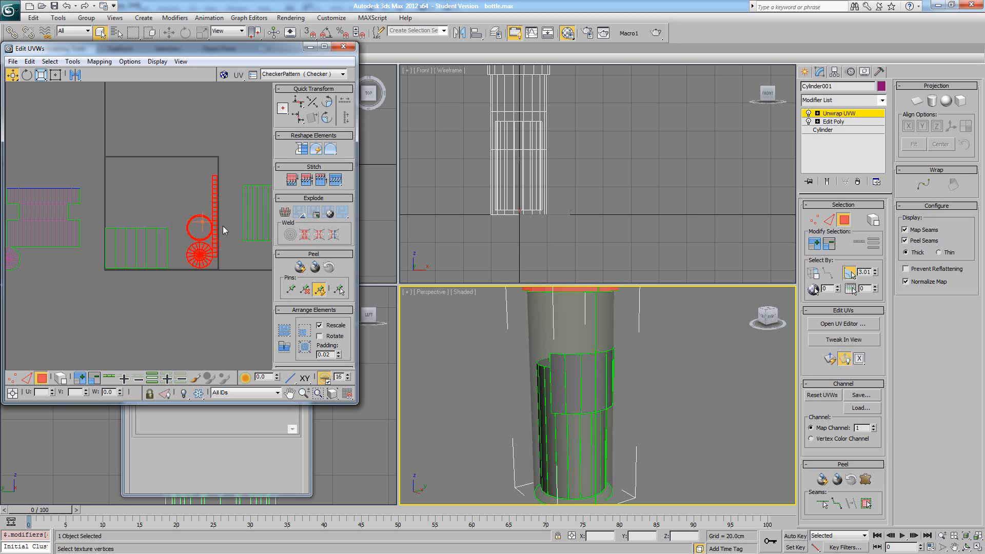
{"action": "middle_click_drag", "start_coordinate": [198, 194], "coordinate": [100, 190]}
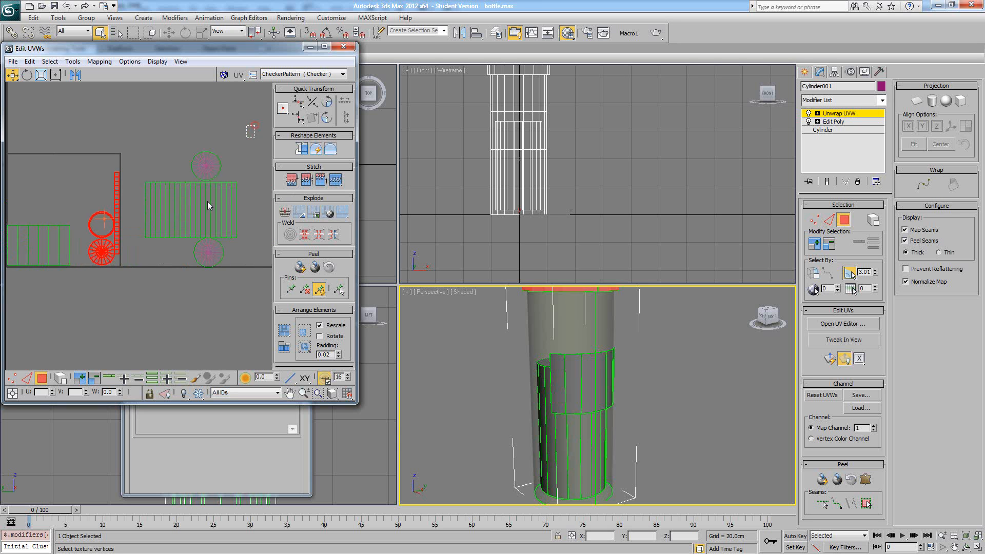
- Place the inner cylinder's two end discs side by side above its wall island in the UV layout
{"action": "left_click_drag", "start_coordinate": [208, 201], "coordinate": [218, 140]}
{"action": "scroll", "coordinate": [218, 267], "scroll_direction": "up", "scroll_amount": 1}
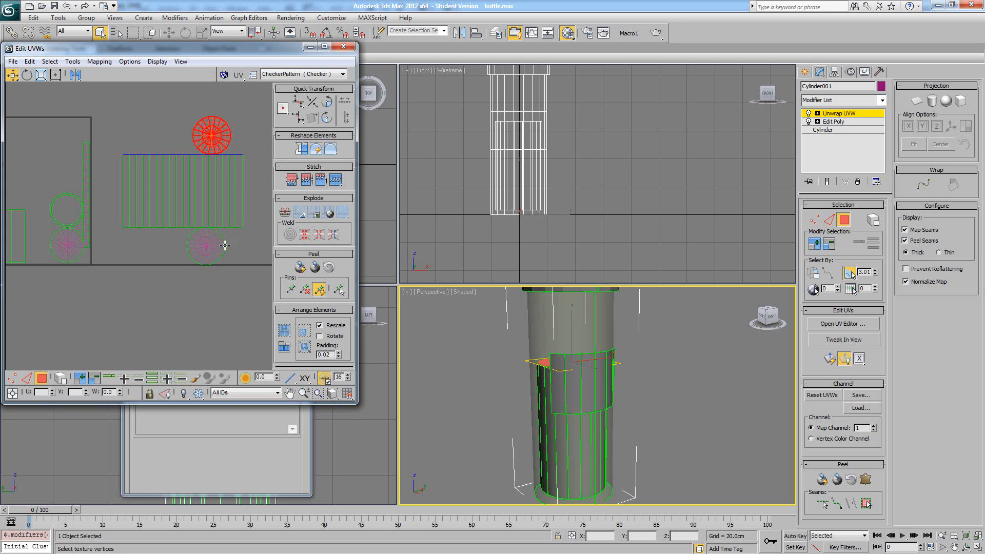
{"action": "left_click_drag", "start_coordinate": [242, 283], "coordinate": [178, 149]}
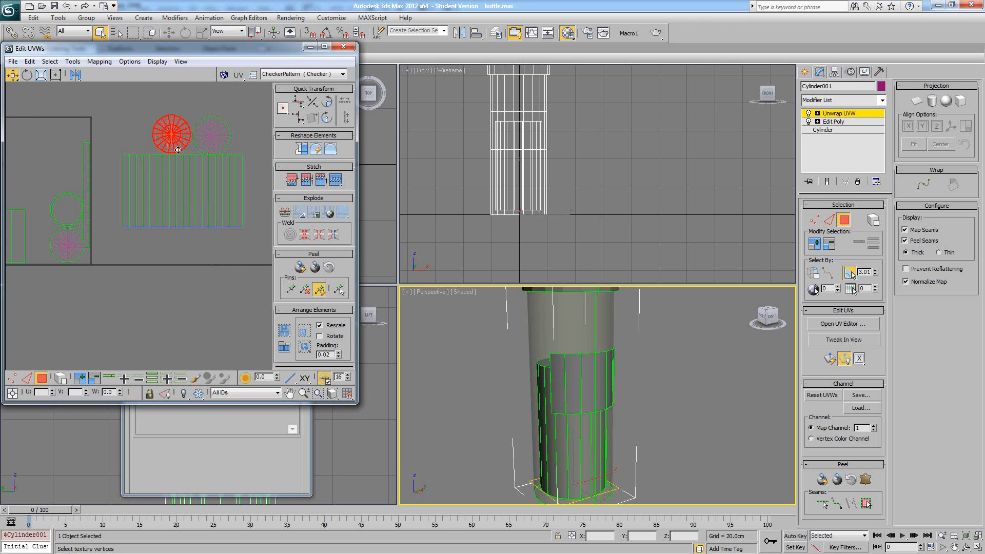
- Move the inner cylinder's wall and disc islands into the UV square, scale them down and place them above the middle band's island
{"action": "scroll", "coordinate": [159, 147], "scroll_direction": "down", "scroll_amount": 3}
{"action": "left_click_drag", "start_coordinate": [209, 198], "coordinate": [105, 160]}
{"action": "scroll", "coordinate": [83, 177], "scroll_direction": "up", "scroll_amount": 3}
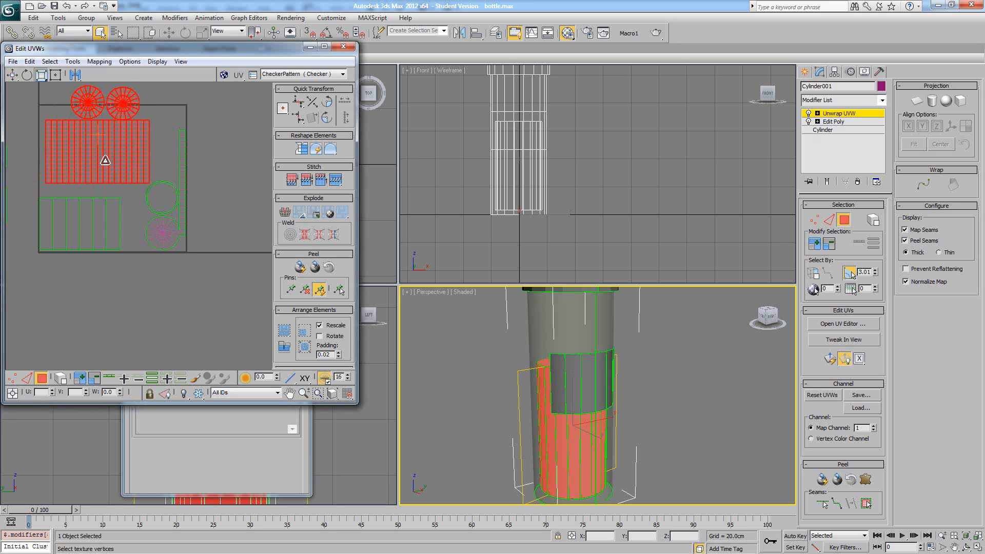
{"action": "right_click", "coordinate": [119, 158]}
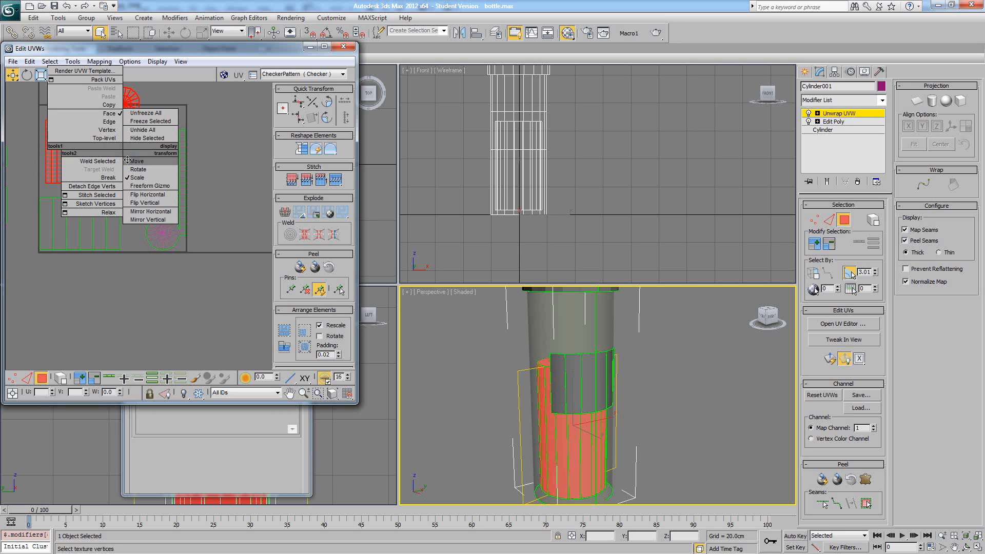
{"action": "left_click", "coordinate": [134, 161]}
{"action": "left_click_drag", "start_coordinate": [104, 149], "coordinate": [99, 162]}
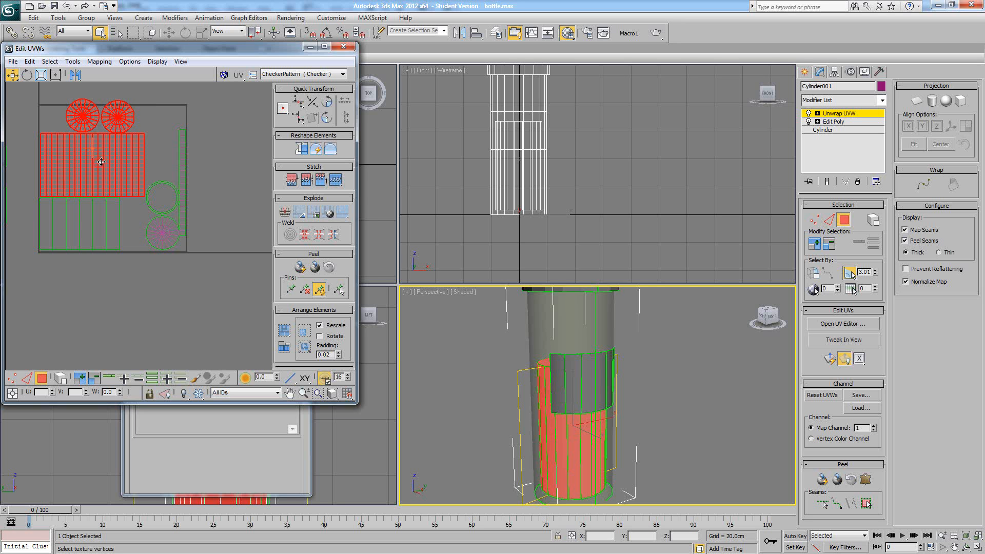
- Select the middle band's island and nudge it into the UV square's lower-left corner, just above the bottom border
{"action": "left_click", "coordinate": [147, 140]}
{"action": "middle_click_drag", "start_coordinate": [169, 208], "coordinate": [188, 233]}
{"action": "left_click_drag", "start_coordinate": [163, 290], "coordinate": [61, 251]}
{"action": "scroll", "coordinate": [106, 262], "scroll_direction": "up", "scroll_amount": 5}
{"action": "middle_click_drag", "start_coordinate": [106, 262], "coordinate": [204, 155]}
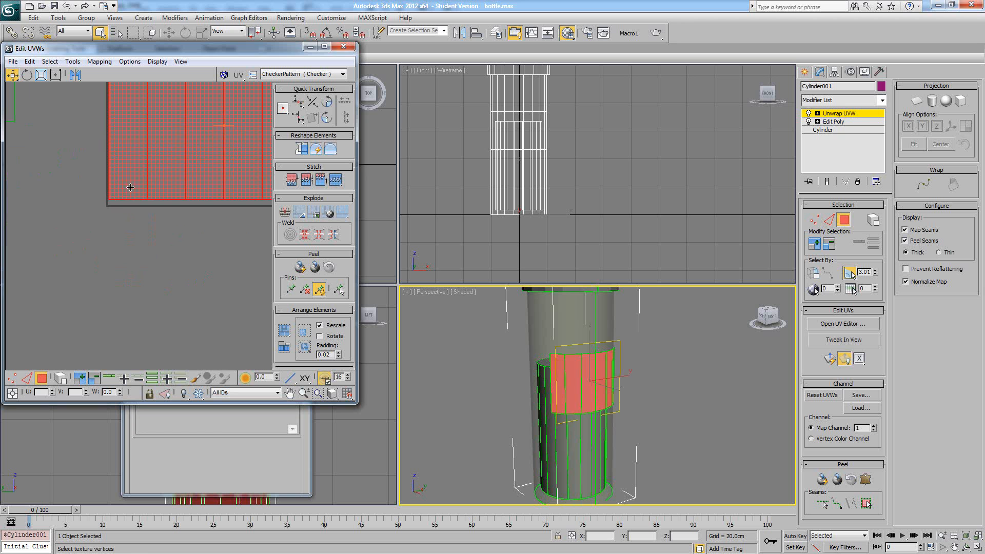
{"action": "left_click_drag", "start_coordinate": [131, 188], "coordinate": [131, 194]}
{"action": "scroll", "coordinate": [162, 206], "scroll_direction": "down", "scroll_amount": 3}
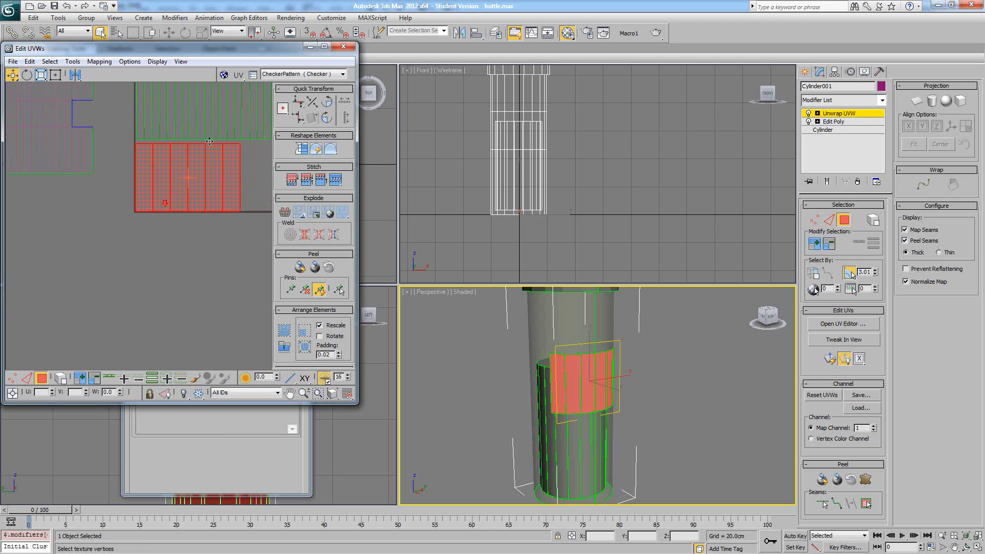
- Select the inner cylinder's left end disc and nudge it to sit just above the wall island
{"action": "middle_click_drag", "start_coordinate": [210, 141], "coordinate": [175, 265]}
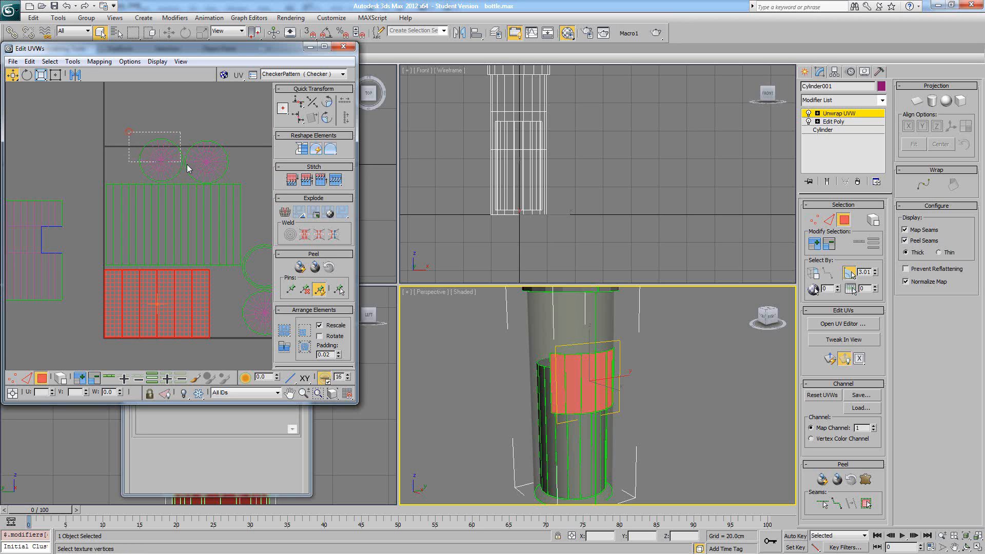
{"action": "left_click_drag", "start_coordinate": [188, 168], "coordinate": [181, 178]}
{"action": "scroll", "coordinate": [175, 177], "scroll_direction": "up", "scroll_amount": 5}
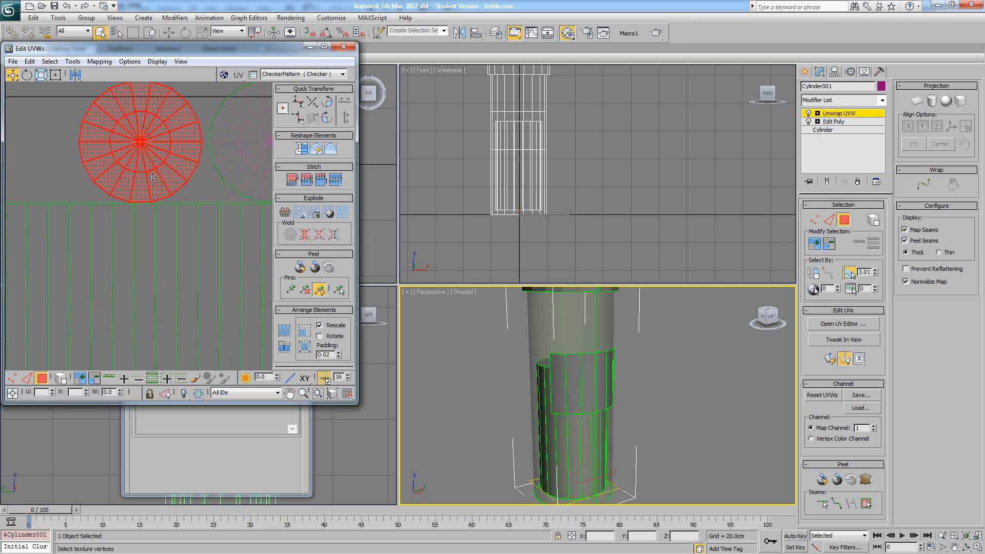
{"action": "scroll", "coordinate": [153, 177], "scroll_direction": "down", "scroll_amount": 6}
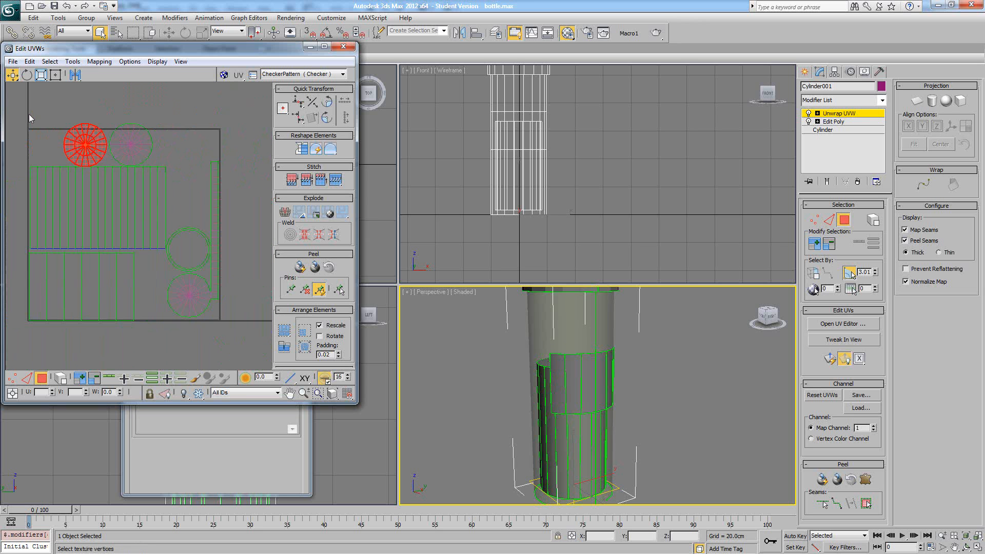
- Select the inner cylinder's wall and both discs together and scale them down slightly to fit inside the UV square
{"action": "left_click_drag", "start_coordinate": [29, 117], "coordinate": [140, 210]}
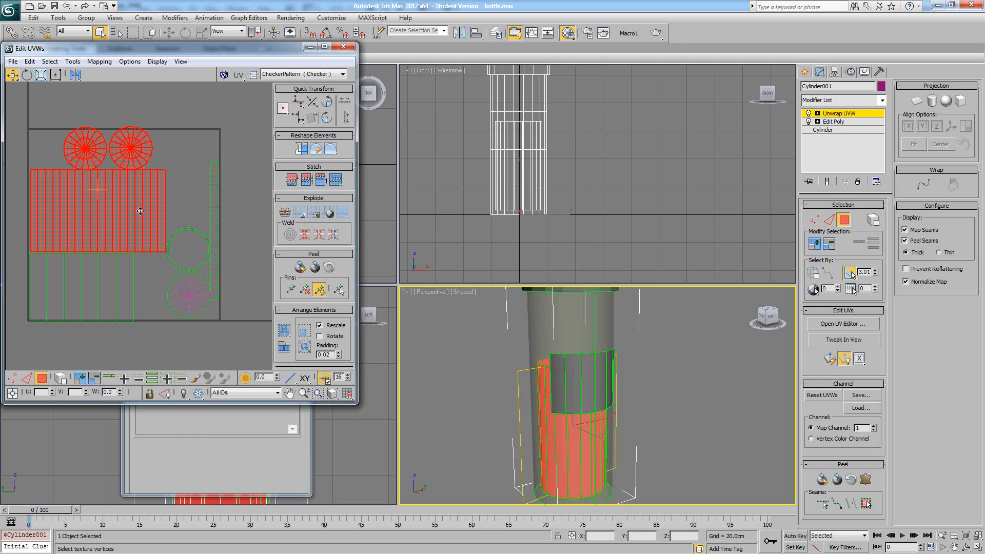
{"action": "left_click", "coordinate": [41, 74]}
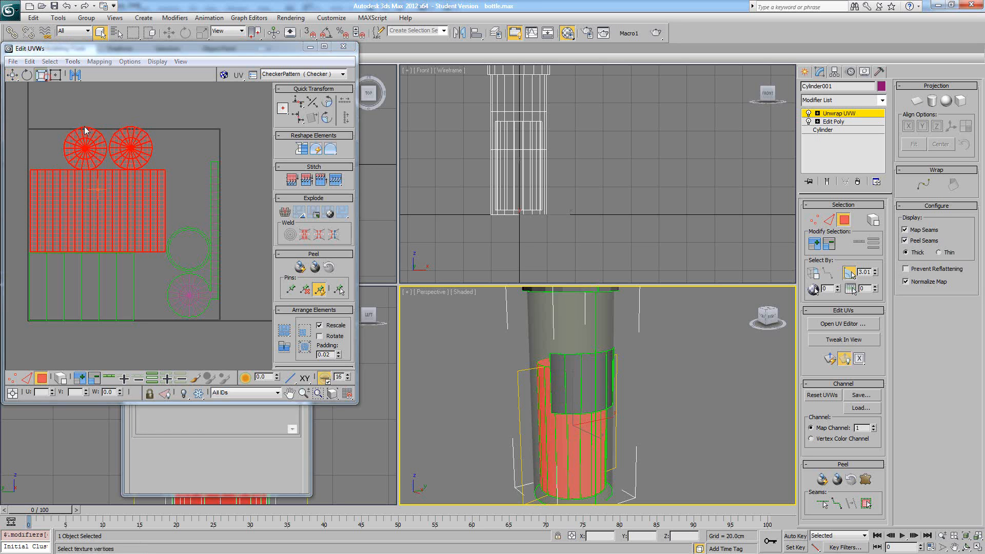
{"action": "left_click_drag", "start_coordinate": [132, 193], "coordinate": [129, 195]}
{"action": "right_click", "coordinate": [169, 187]}
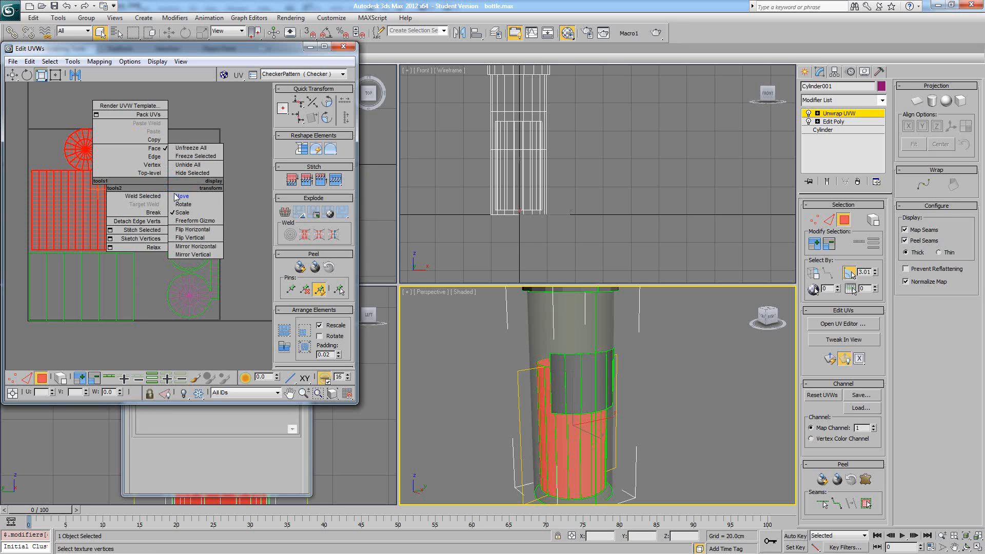
{"action": "left_click", "coordinate": [169, 195]}
{"action": "left_click", "coordinate": [177, 199]}
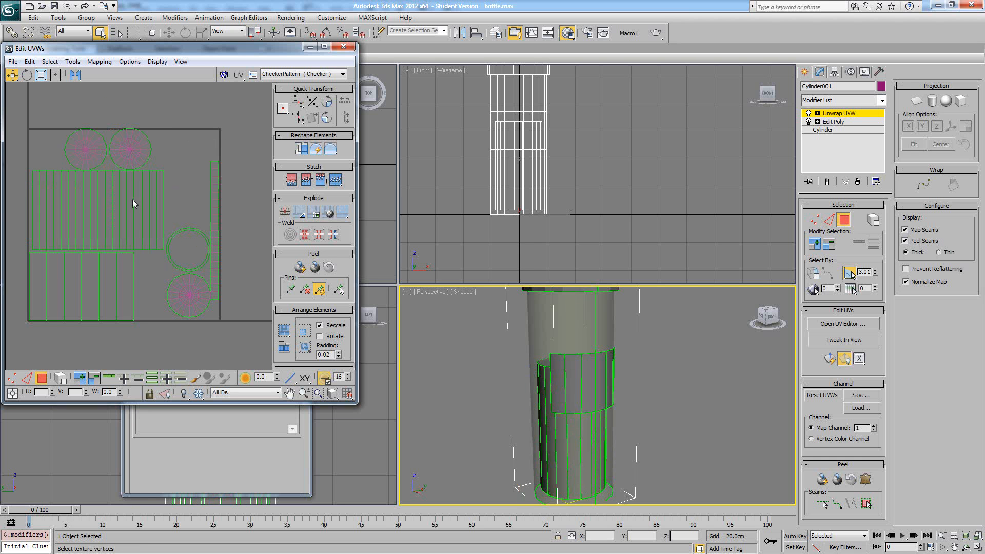
- Reselect the inner cylinder's islands and nudge them against the UV square's left border, just above the middle band's island
{"action": "left_click_drag", "start_coordinate": [61, 196], "coordinate": [58, 199]}
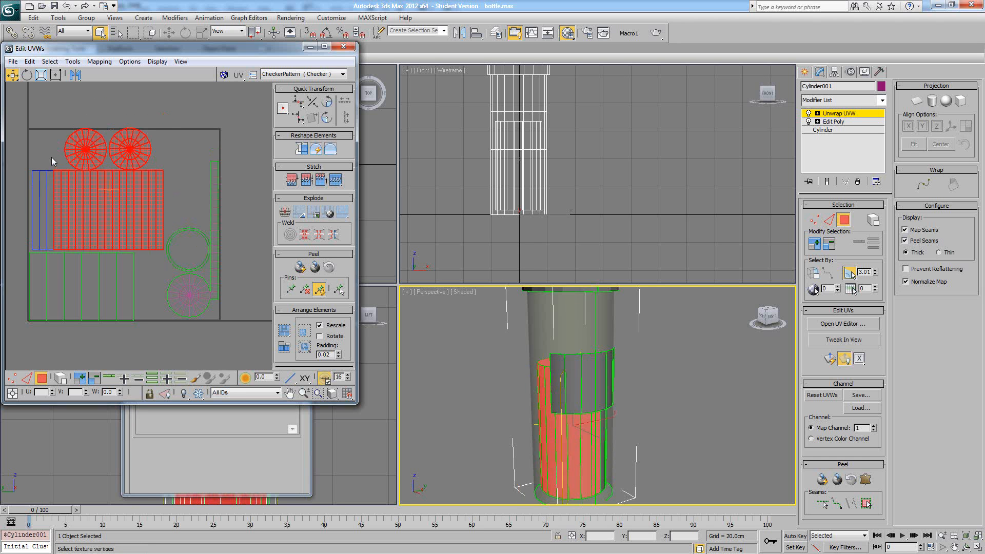
{"action": "middle_click_drag", "start_coordinate": [77, 203], "coordinate": [125, 191]}
{"action": "scroll", "coordinate": [110, 169], "scroll_direction": "up", "scroll_amount": 2}
{"action": "left_click_drag", "start_coordinate": [26, 129], "coordinate": [95, 187]}
{"action": "scroll", "coordinate": [110, 194], "scroll_direction": "up", "scroll_amount": 1}
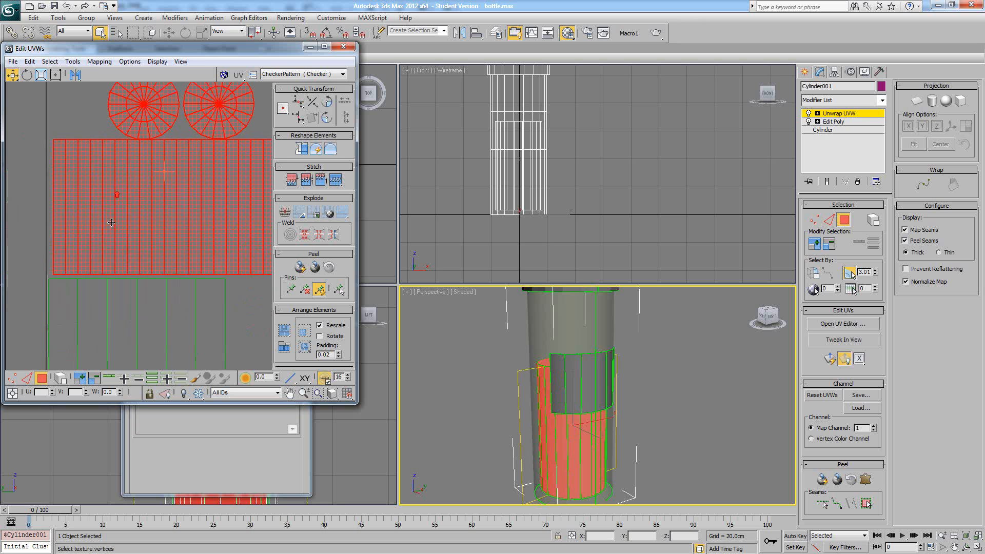
{"action": "left_click_drag", "start_coordinate": [111, 232], "coordinate": [109, 233]}
{"action": "left_click", "coordinate": [41, 212]}
{"action": "scroll", "coordinate": [50, 211], "scroll_direction": "down", "scroll_amount": 3}
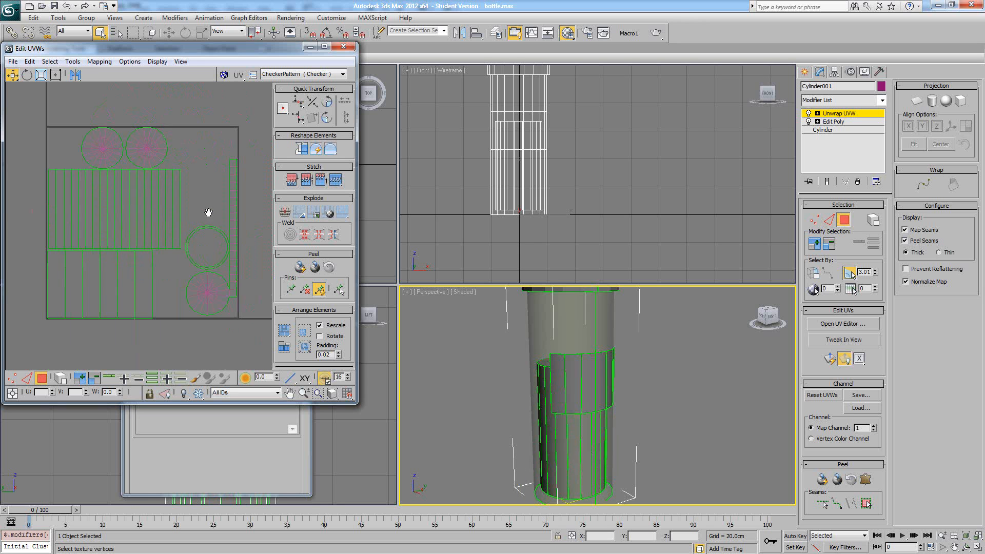
- Select the bottle islands lying outside the UV square and move them closer to the square's left border
{"action": "scroll", "coordinate": [208, 212], "scroll_direction": "down", "scroll_amount": 3}
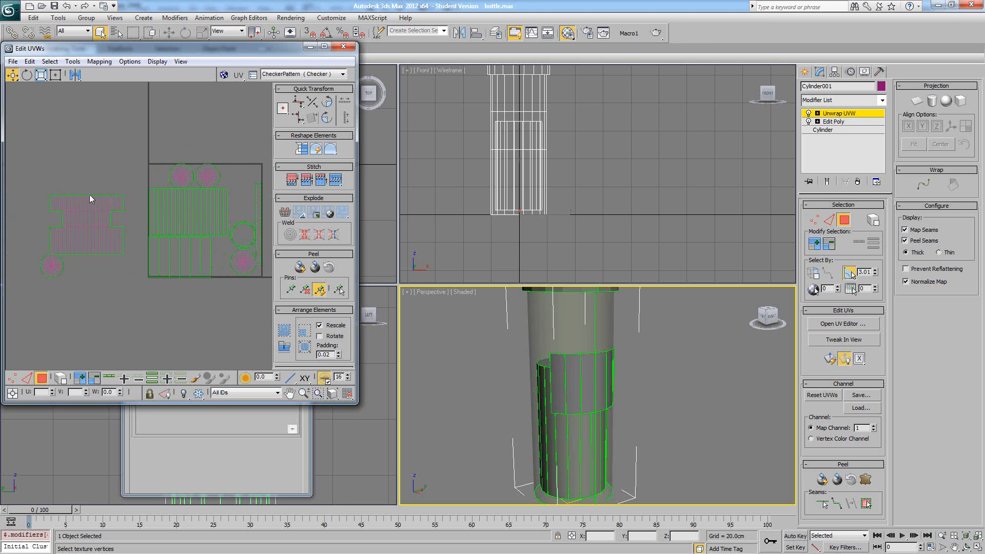
{"action": "left_click_drag", "start_coordinate": [36, 217], "coordinate": [120, 297]}
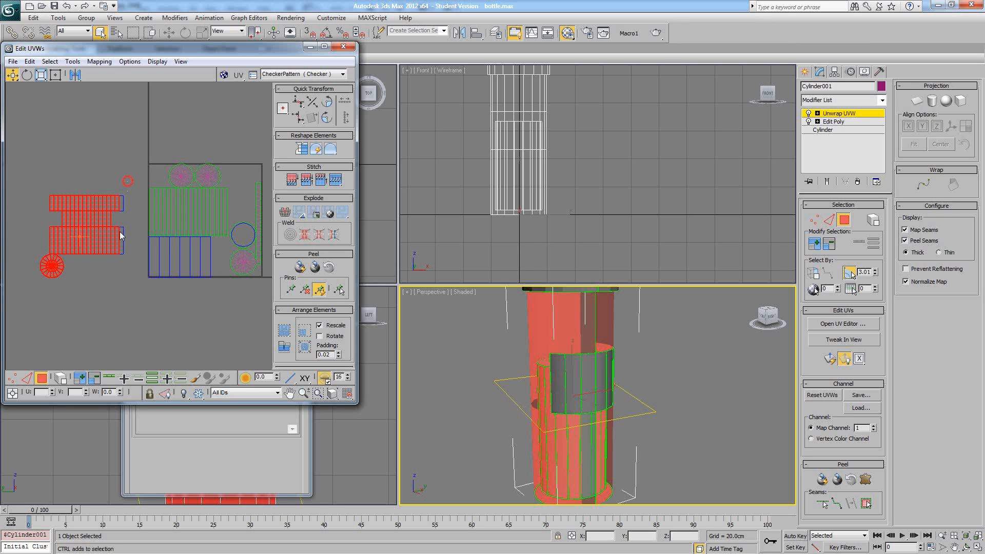
{"action": "left_click_drag", "start_coordinate": [103, 249], "coordinate": [122, 237]}
{"action": "middle_click_drag", "start_coordinate": [123, 237], "coordinate": [106, 239]}
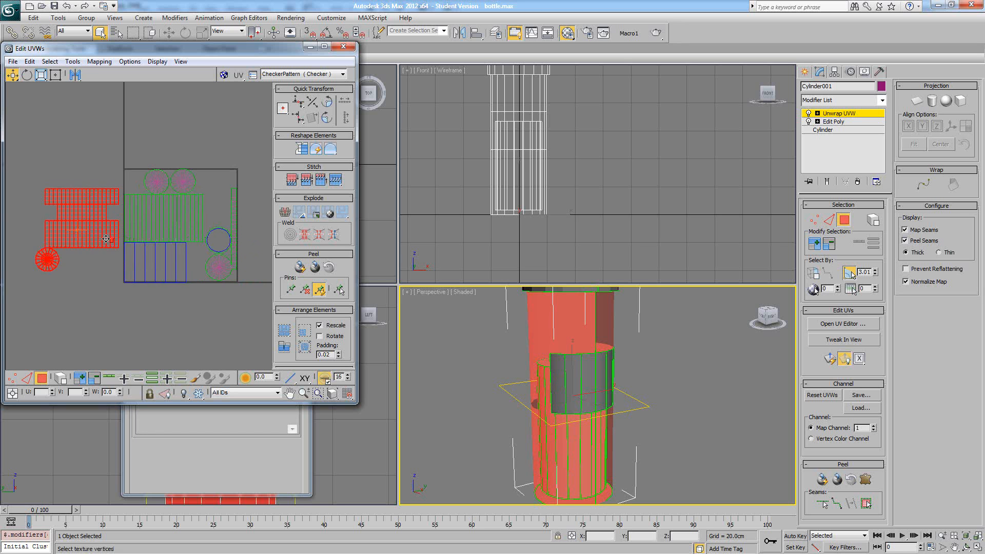
{"action": "left_click", "coordinate": [114, 167]}
{"action": "middle_click_drag", "start_coordinate": [119, 184], "coordinate": [108, 180]}
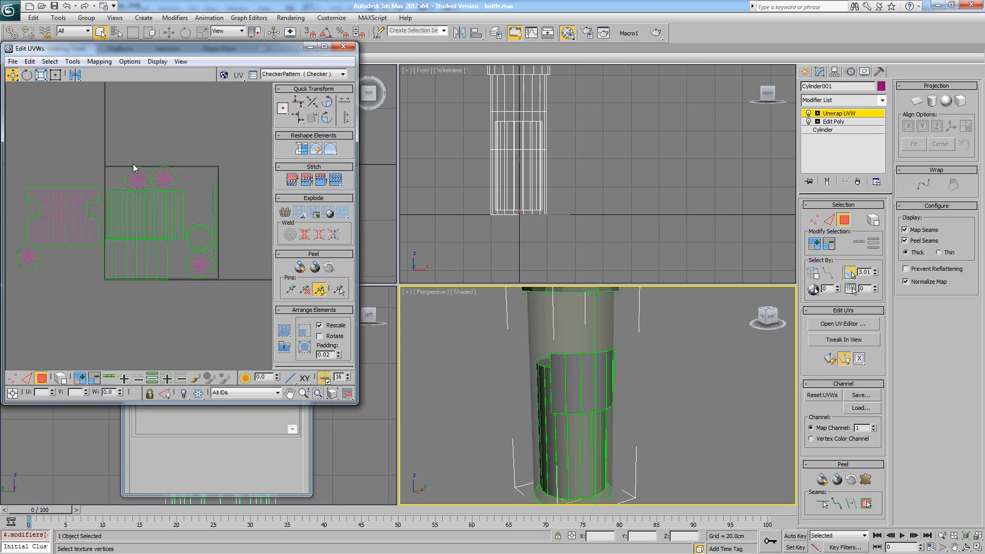
- Render the UVW template with the fill mode set to Solid and bring the whole rendered map into view
{"action": "left_click", "coordinate": [17, 62]}
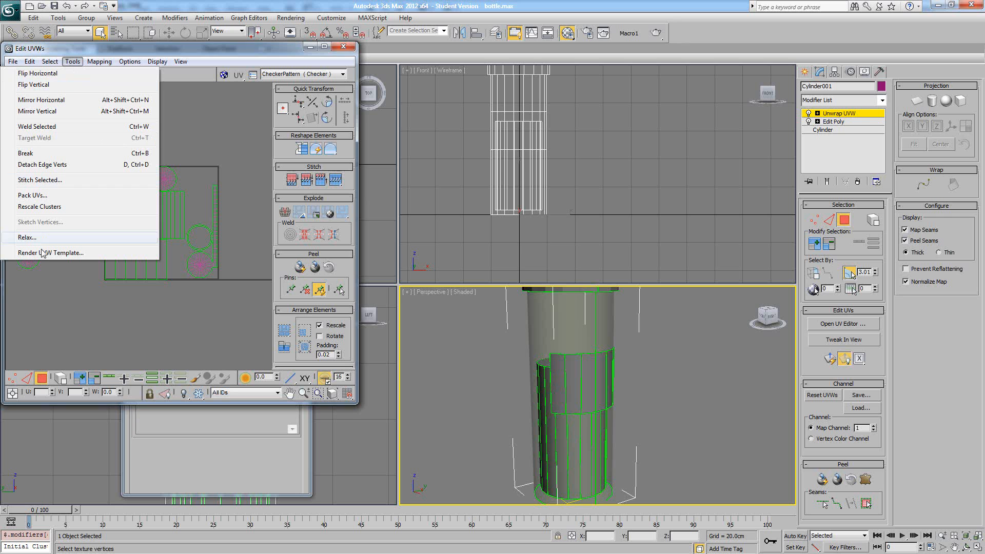
{"action": "left_click", "coordinate": [42, 252]}
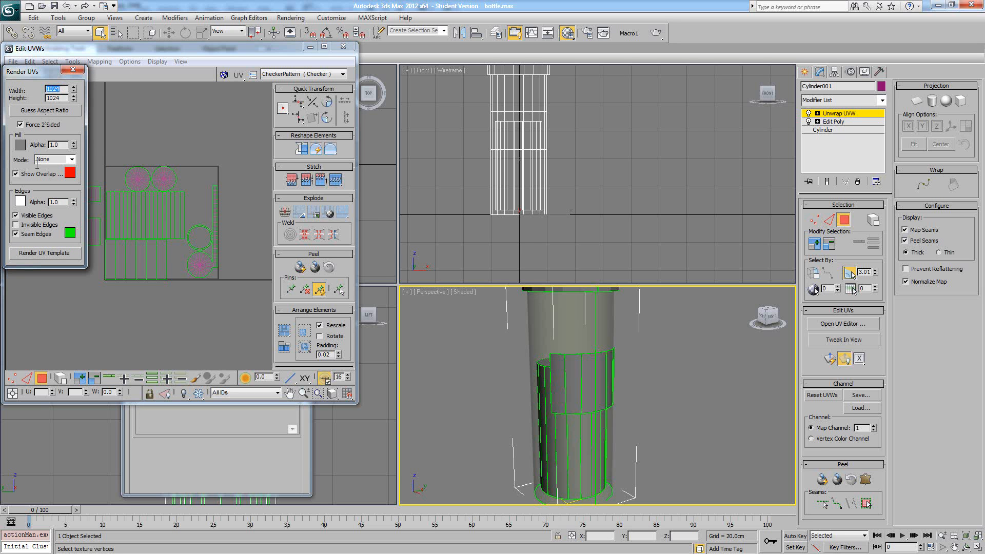
{"action": "left_click", "coordinate": [70, 160]}
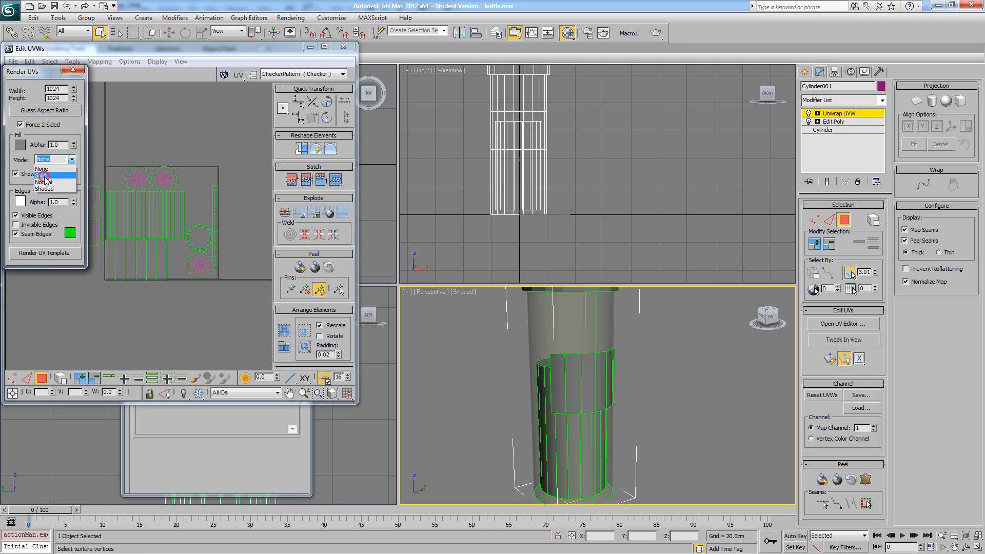
{"action": "left_click", "coordinate": [52, 170]}
{"action": "left_click", "coordinate": [31, 253]}
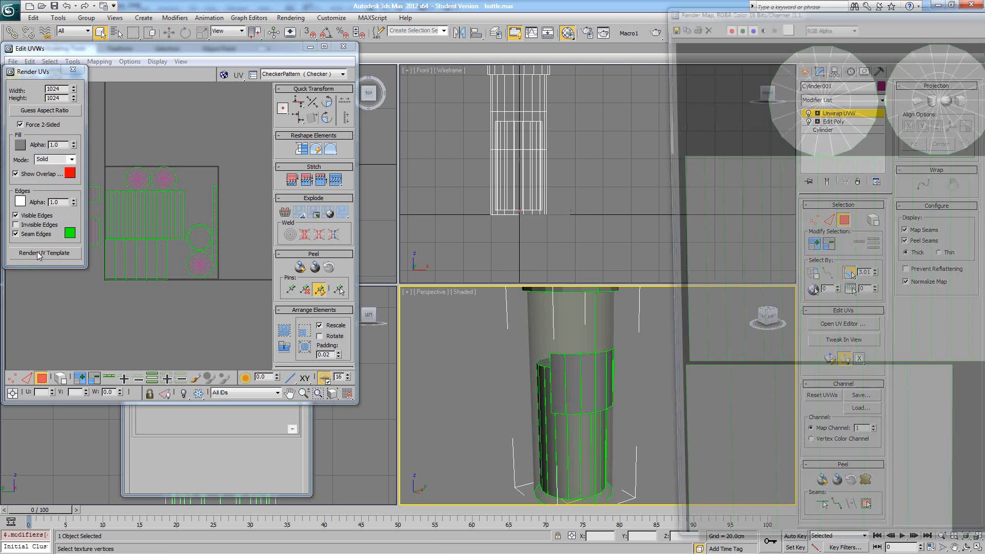
{"action": "left_click_drag", "start_coordinate": [750, 6], "coordinate": [349, 5]}
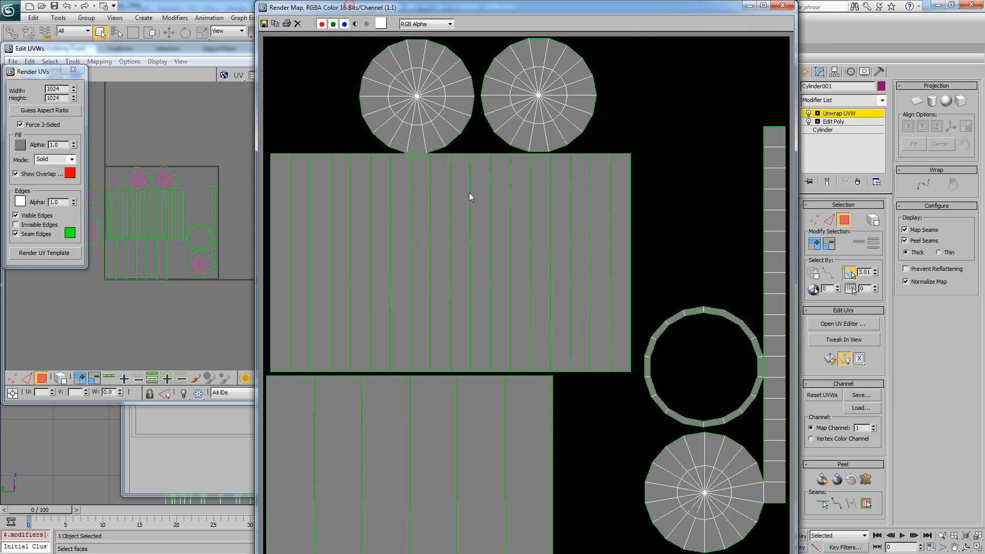
{"action": "scroll", "coordinate": [490, 200], "scroll_direction": "down", "scroll_amount": 1}
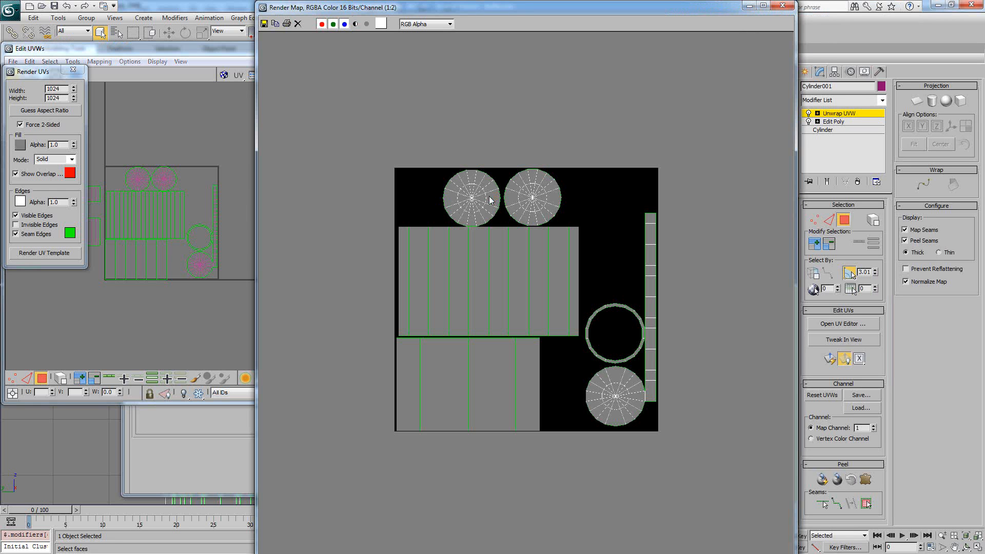
- Save the rendered UV map to the Desktop as bottle_UV in Targa format, accepting the default image options
{"action": "left_click", "coordinate": [264, 24]}
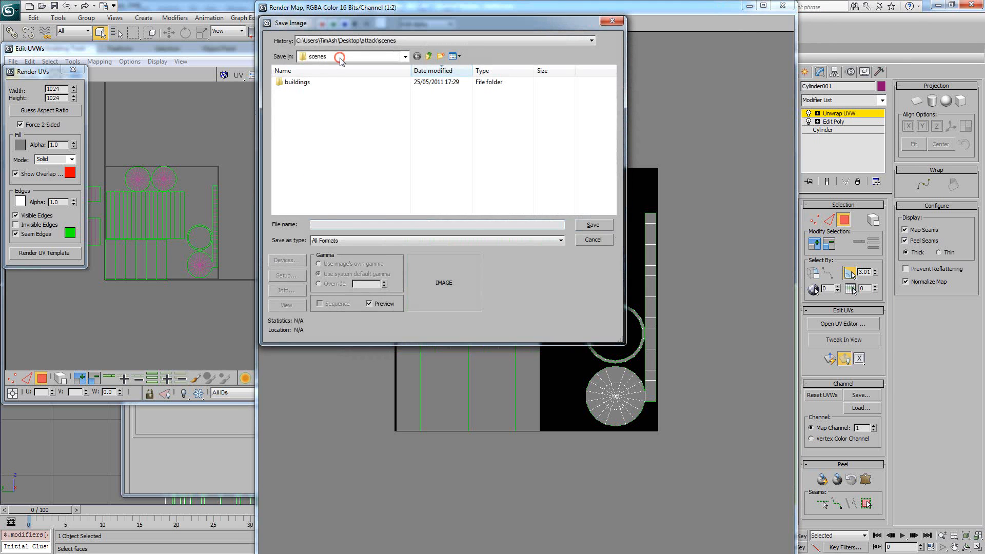
{"action": "left_click", "coordinate": [339, 57]}
{"action": "left_click", "coordinate": [337, 67]}
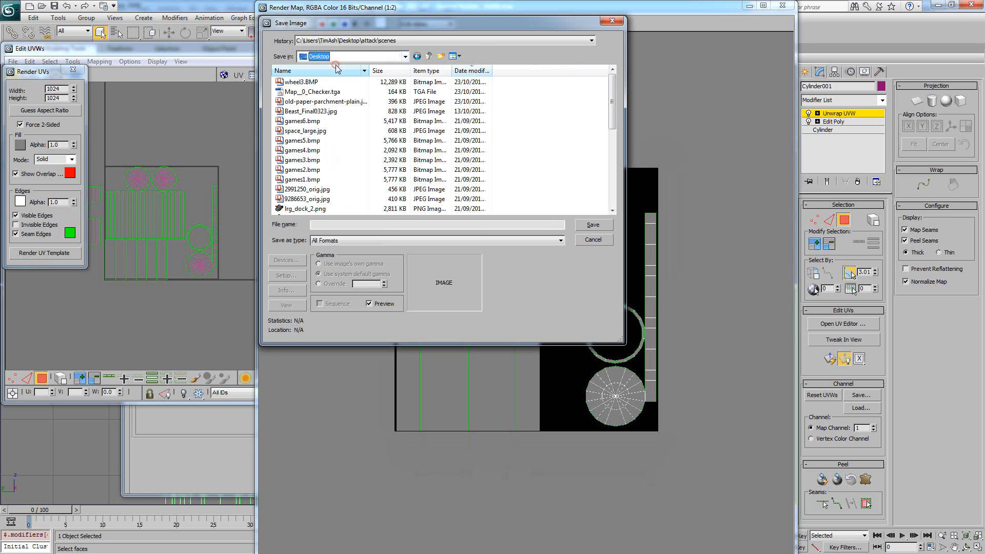
{"action": "left_click", "coordinate": [342, 224]}
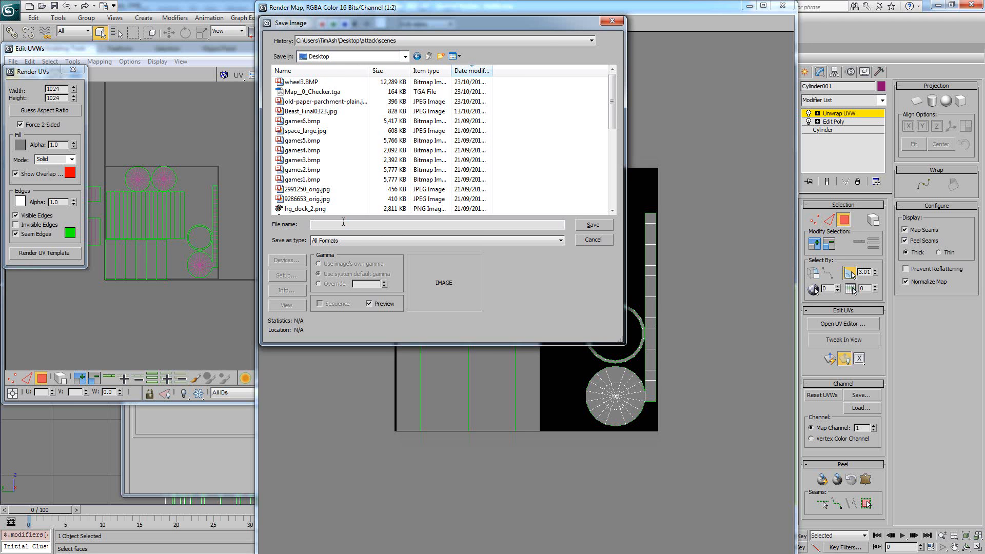
{"action": "type", "text": "bottle_"}
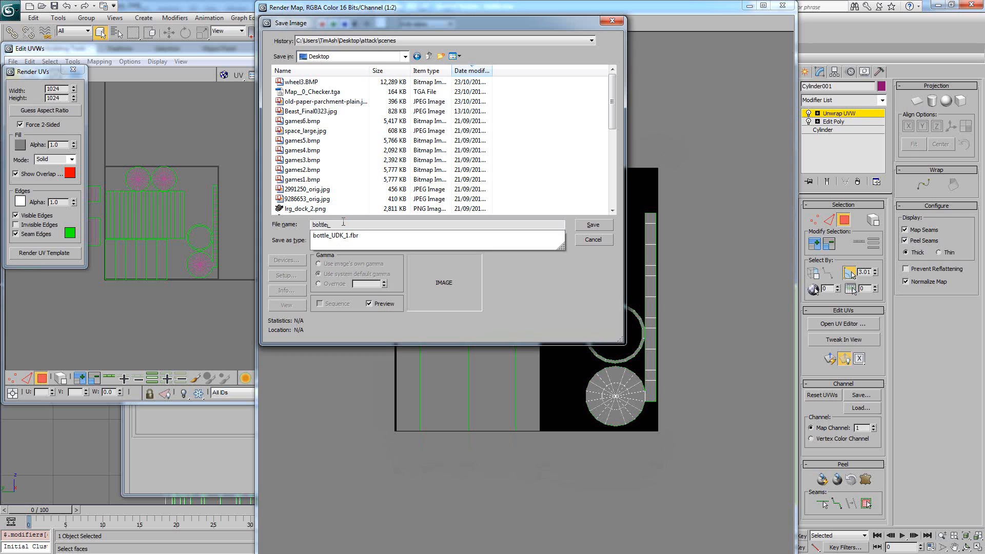
{"action": "type", "text": "UV"}
{"action": "left_click", "coordinate": [342, 241]}
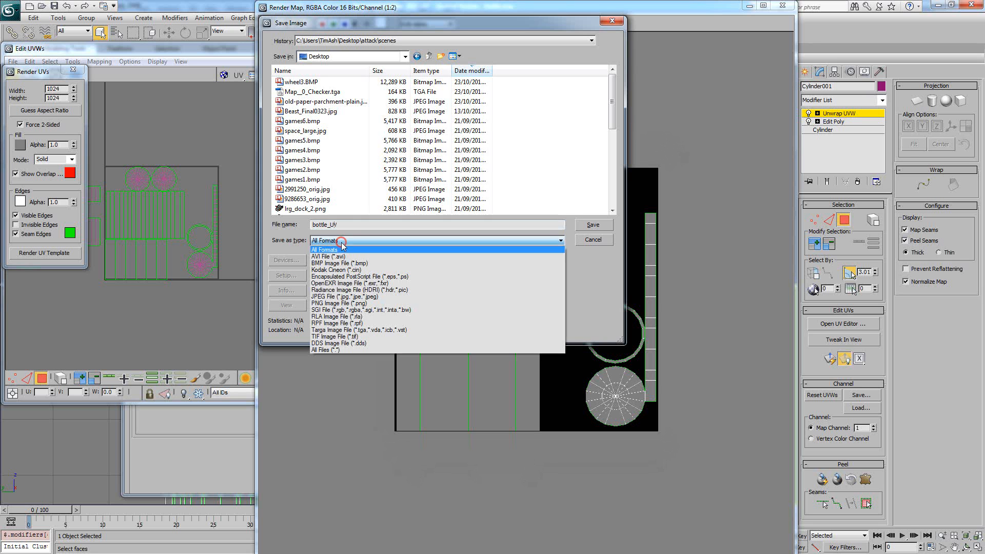
{"action": "left_click", "coordinate": [352, 331]}
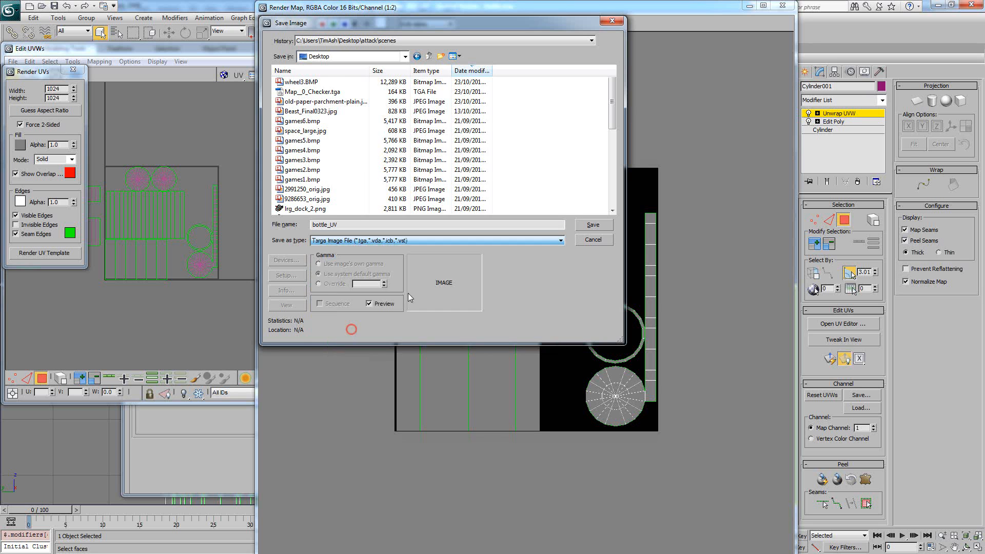
{"action": "left_click", "coordinate": [592, 225]}
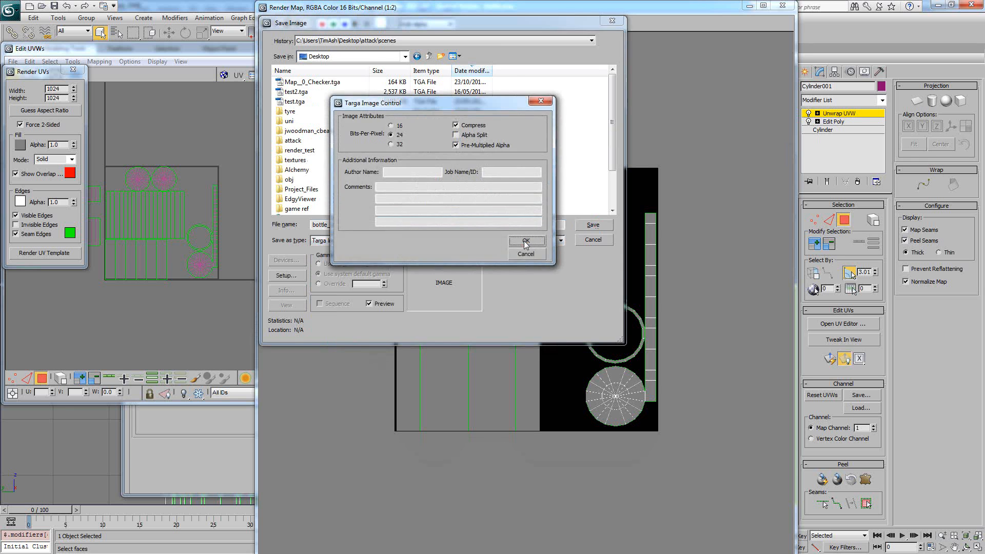
{"action": "left_click", "coordinate": [525, 242]}
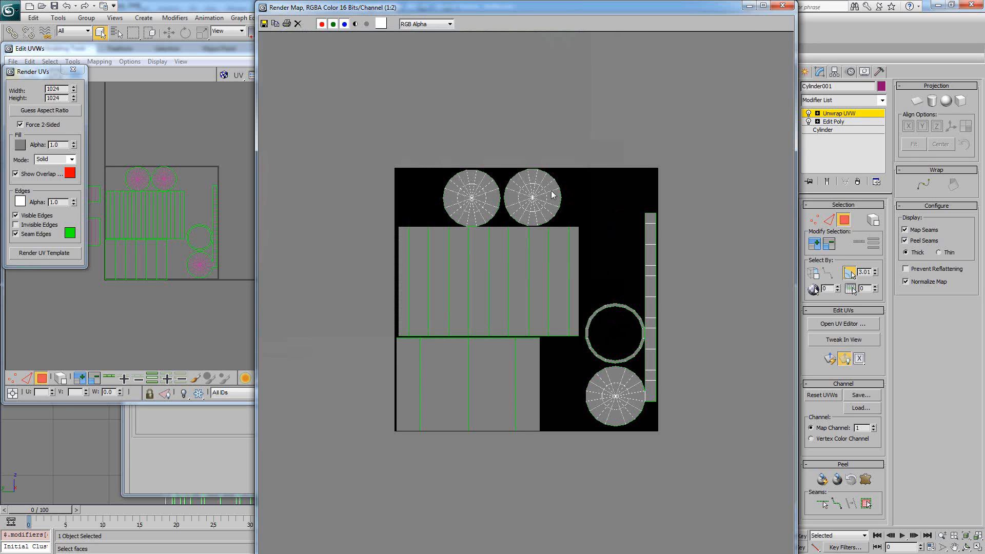
- Close the rendered map and select vertices at the middle band island's upper-left corner to locate them on the bottle
{"action": "left_click", "coordinate": [782, 5]}
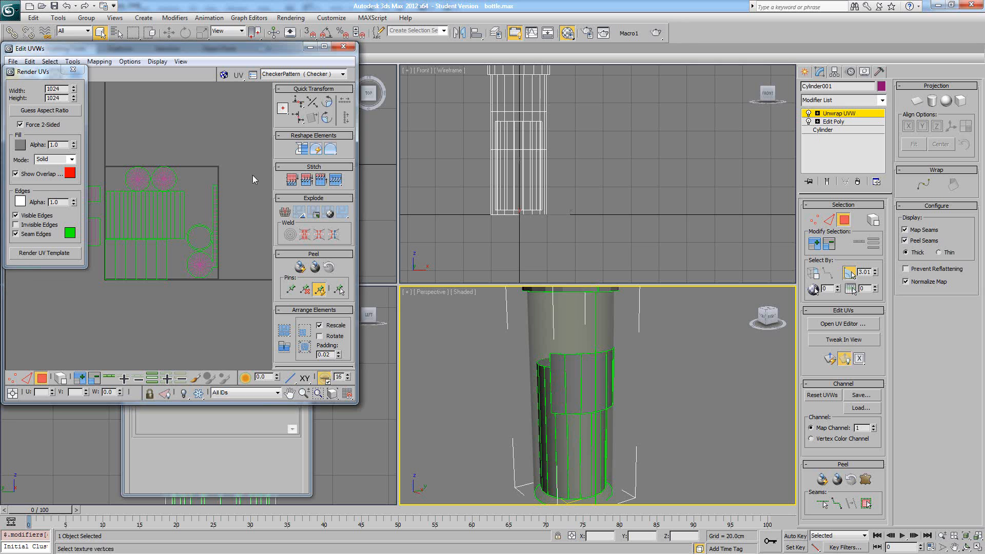
{"action": "left_click", "coordinate": [9, 379]}
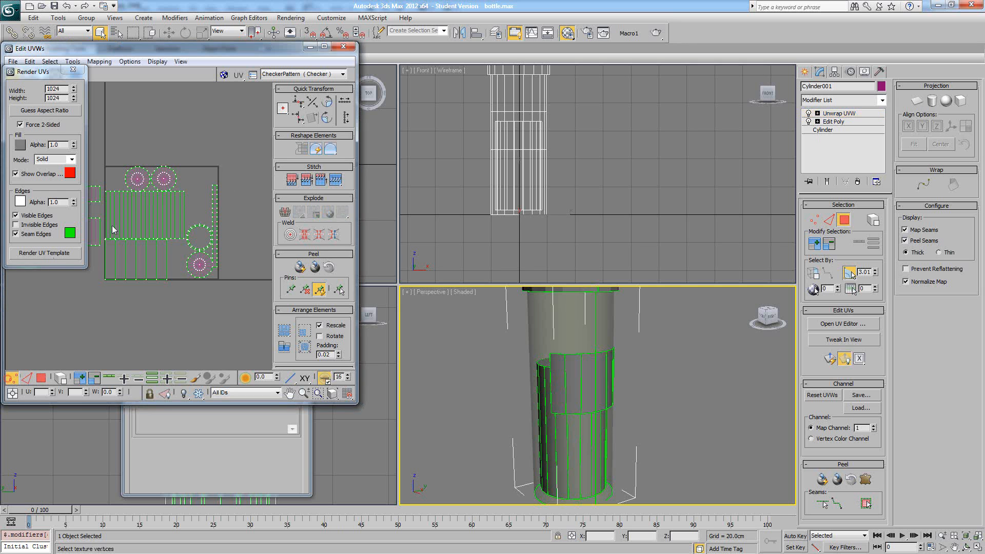
{"action": "scroll", "coordinate": [133, 214], "scroll_direction": "up", "scroll_amount": 4}
{"action": "middle_click_drag", "start_coordinate": [135, 213], "coordinate": [204, 233]}
{"action": "left_click", "coordinate": [161, 184]}
{"action": "left_click", "coordinate": [142, 185], "text": "ctrl"}
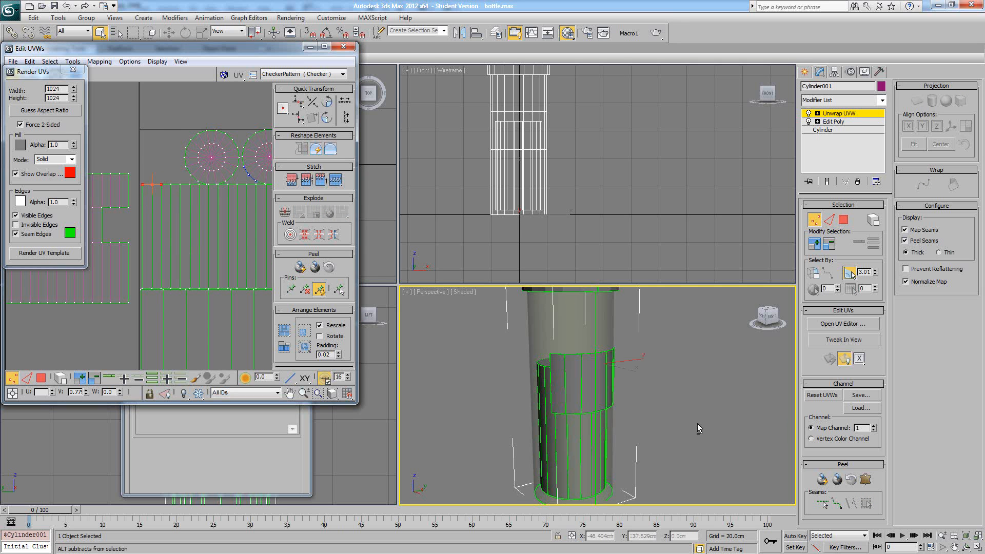
{"action": "middle_click_drag", "start_coordinate": [697, 423], "coordinate": [672, 392], "text": "alt"}
{"action": "middle_click_drag", "start_coordinate": [619, 364], "coordinate": [581, 342]}
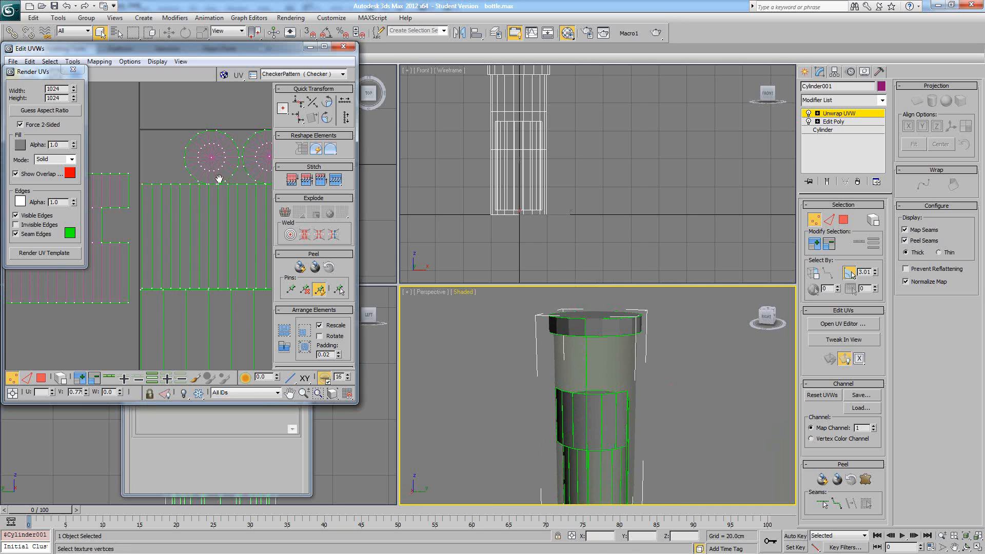
- Select corner vertices of the islands outside the UV square to check which part of the bottle they belong to
{"action": "scroll", "coordinate": [210, 195], "scroll_direction": "down", "scroll_amount": 2}
{"action": "middle_click_drag", "start_coordinate": [167, 210], "coordinate": [226, 228]}
{"action": "middle_click_drag", "start_coordinate": [95, 192], "coordinate": [102, 194]}
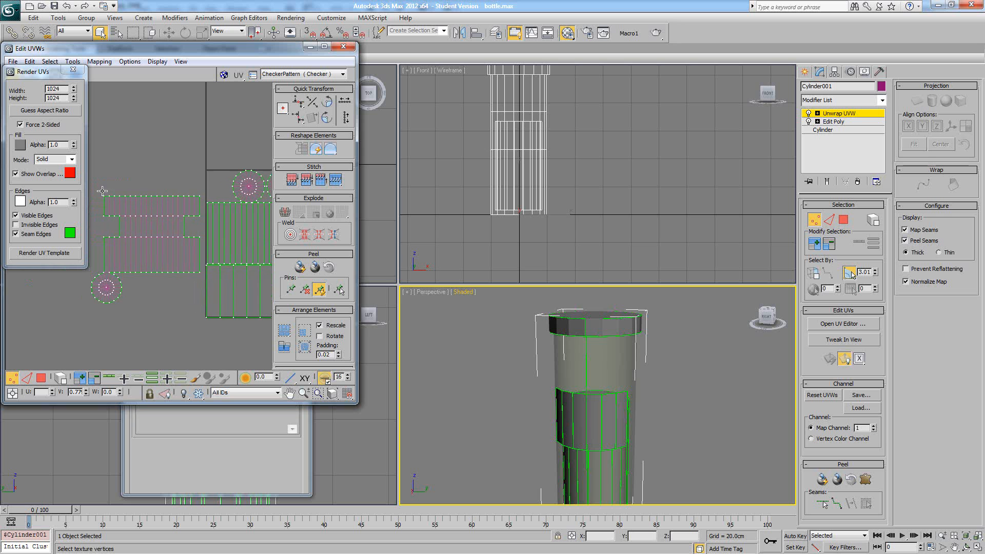
{"action": "left_click_drag", "start_coordinate": [96, 187], "coordinate": [182, 211]}
{"action": "left_click", "coordinate": [205, 163]}
{"action": "middle_click_drag", "start_coordinate": [234, 171], "coordinate": [130, 155]}
- Close the UV template rendering settings and the UV editor, and leave the Unwrap UVW modifier's sub-object level
{"action": "left_click", "coordinate": [73, 69]}
{"action": "middle_click_drag", "start_coordinate": [207, 149], "coordinate": [140, 150]}
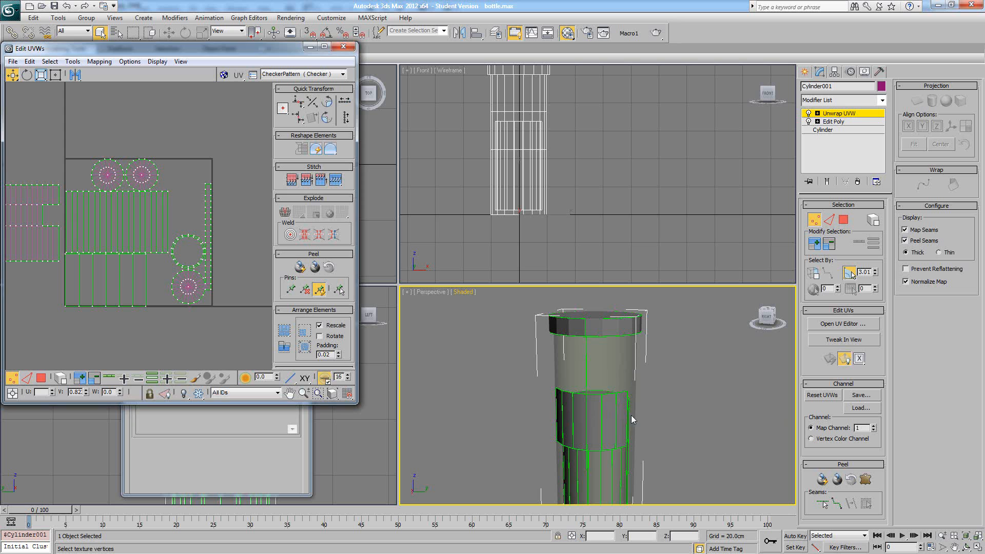
{"action": "left_click", "coordinate": [855, 112]}
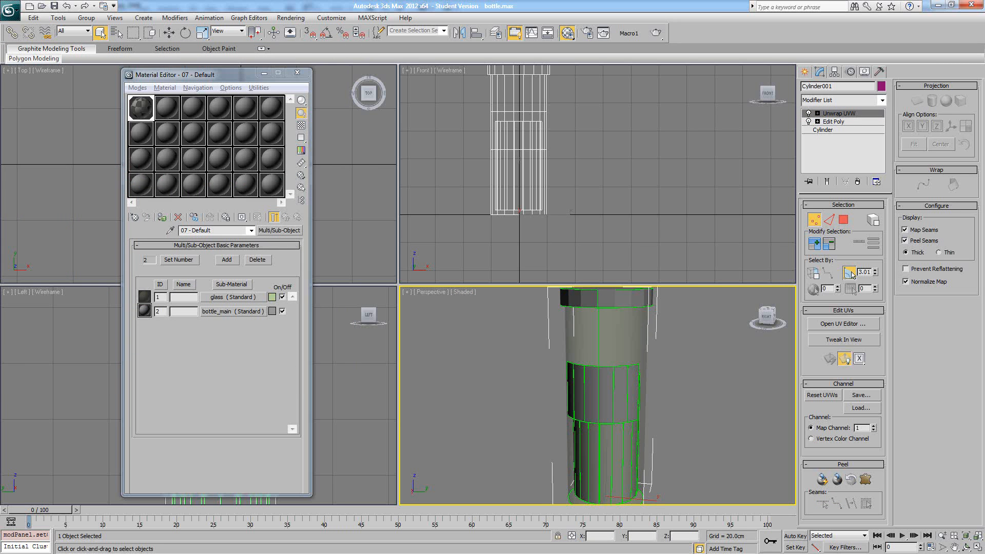
- Switch to Photoshop, close test_Bottle.psd, and create a new 512 × 512 pixel RGB document with a white background
{"action": "key", "text": "alt+Tab"}
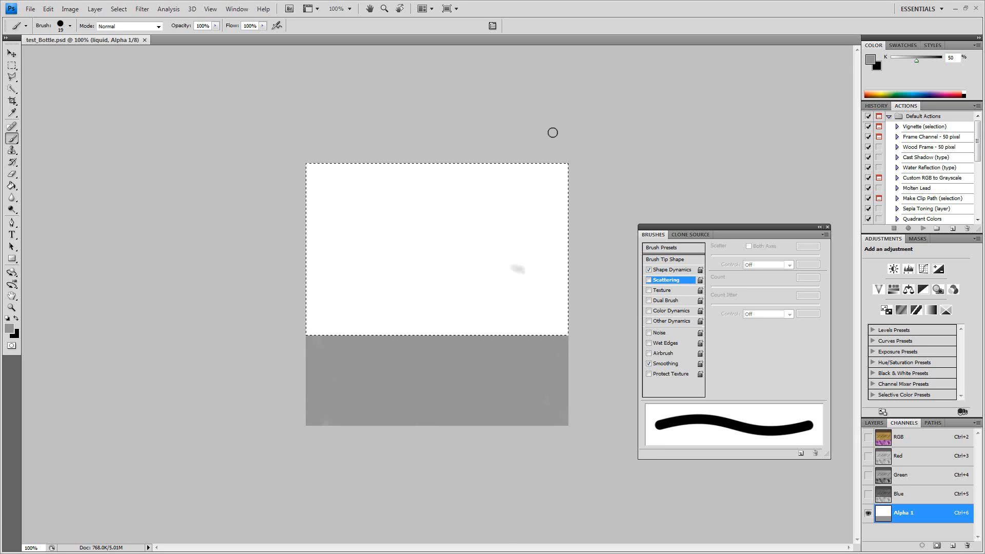
{"action": "left_click", "coordinate": [144, 40]}
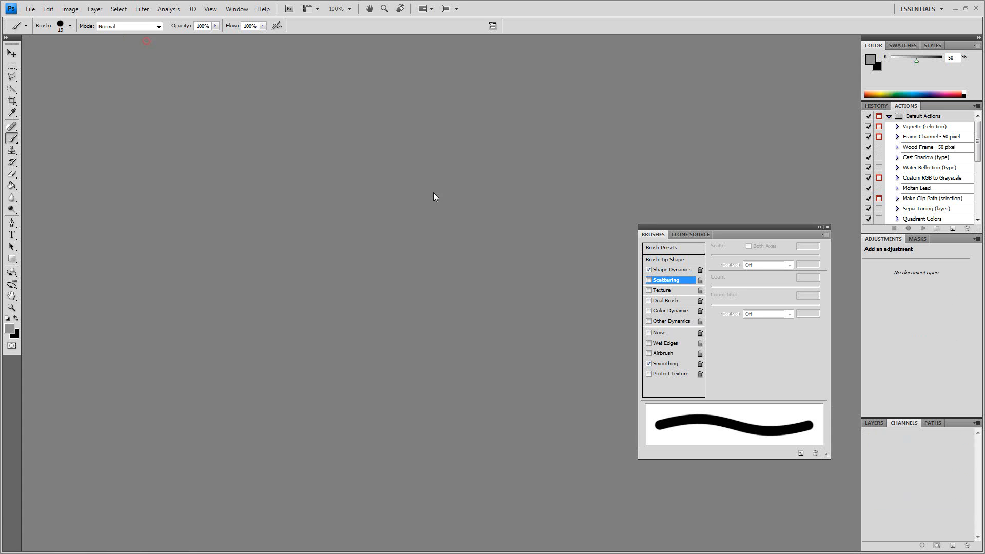
{"action": "left_click", "coordinate": [30, 9]}
{"action": "left_click", "coordinate": [41, 18]}
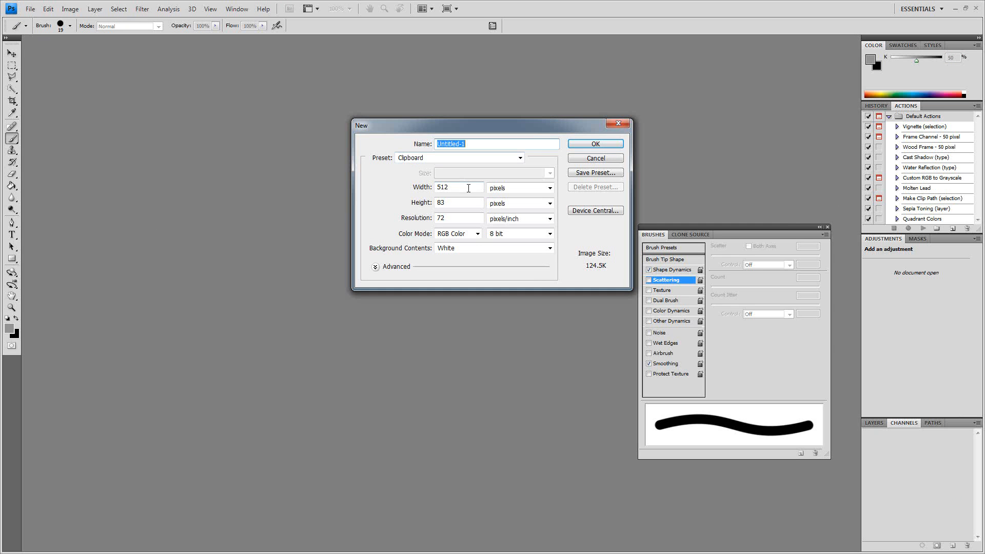
{"action": "double_click", "coordinate": [471, 189]}
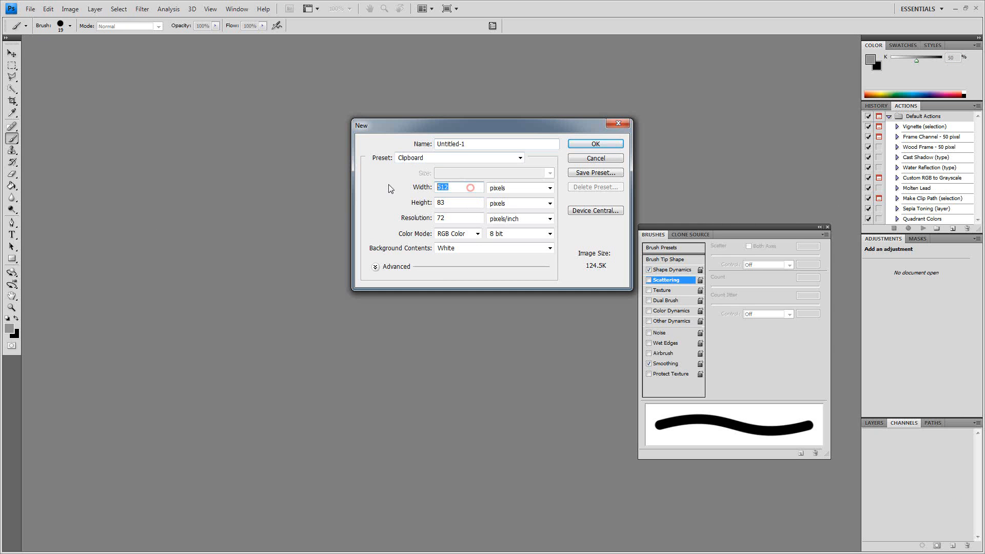
{"action": "double_click", "coordinate": [455, 204]}
{"action": "type", "text": "512"}
{"action": "left_click", "coordinate": [588, 144]}
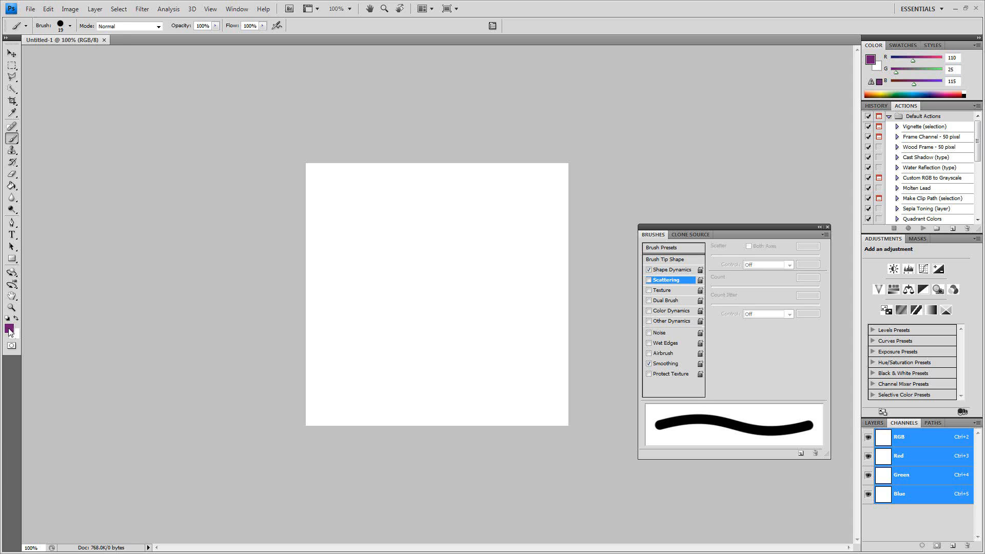
{"action": "left_click", "coordinate": [70, 8]}
{"action": "left_click", "coordinate": [50, 83]}
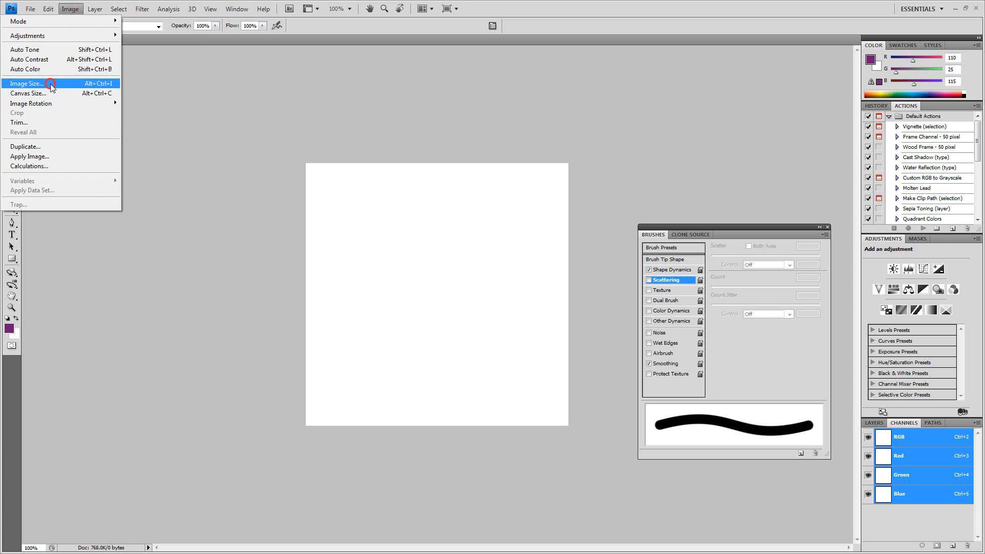
{"action": "left_click", "coordinate": [570, 157]}
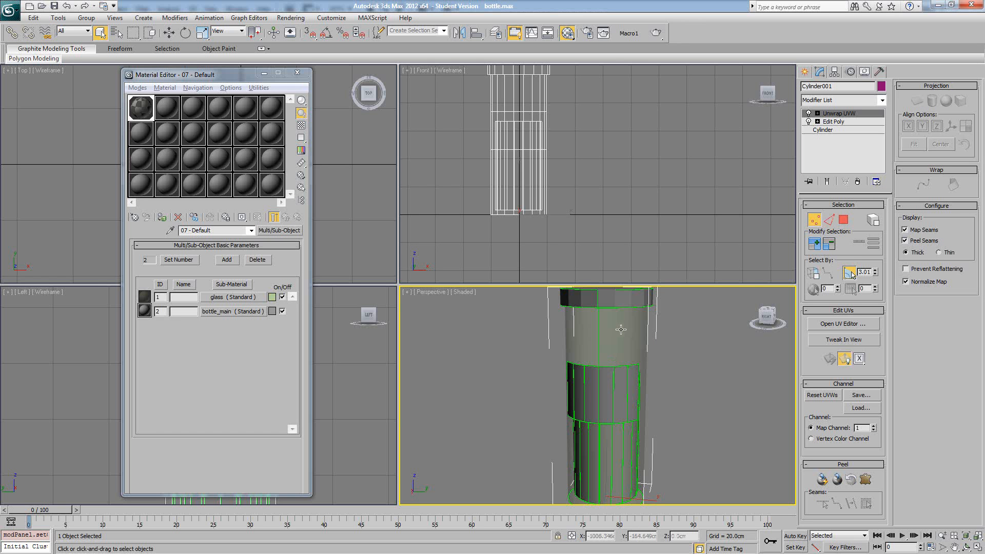
{"action": "middle_click_drag", "start_coordinate": [687, 372], "coordinate": [626, 384], "text": "alt"}
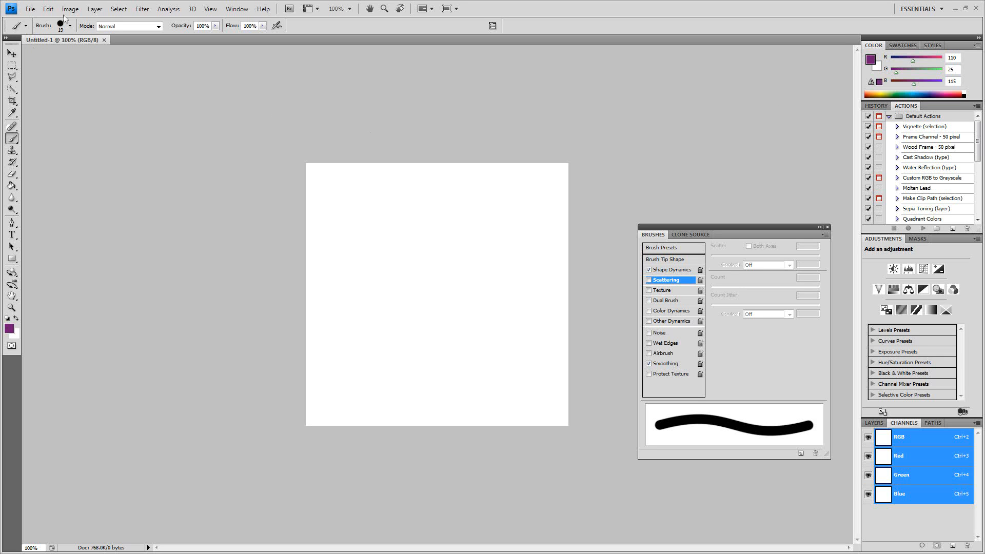
{"action": "left_click", "coordinate": [65, 12]}
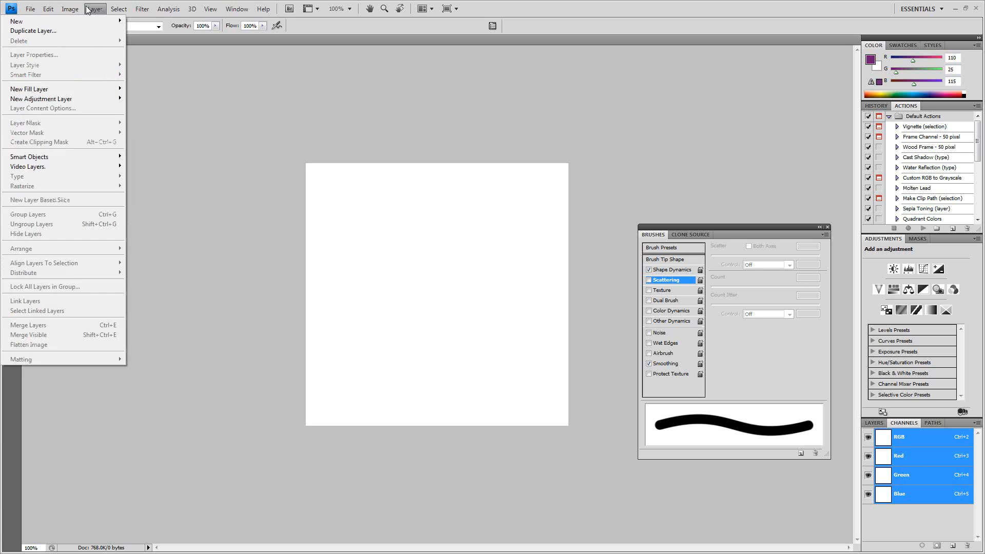
{"action": "left_click", "coordinate": [68, 9]}
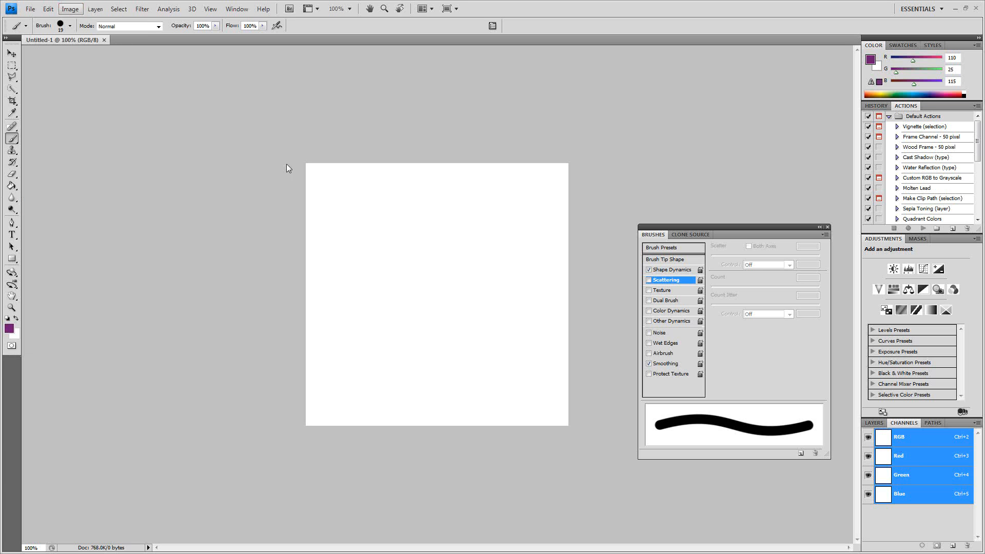
- Add a new layer above the background and fill it with muted green, RGB 125, 164, 104
{"action": "left_click", "coordinate": [868, 423]}
{"action": "left_click", "coordinate": [953, 544]}
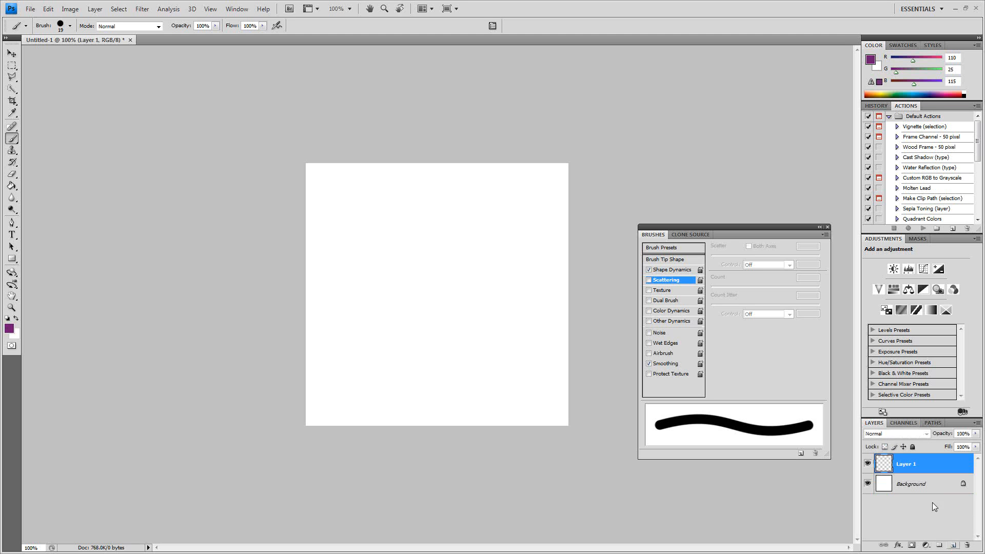
{"action": "left_click", "coordinate": [10, 329]}
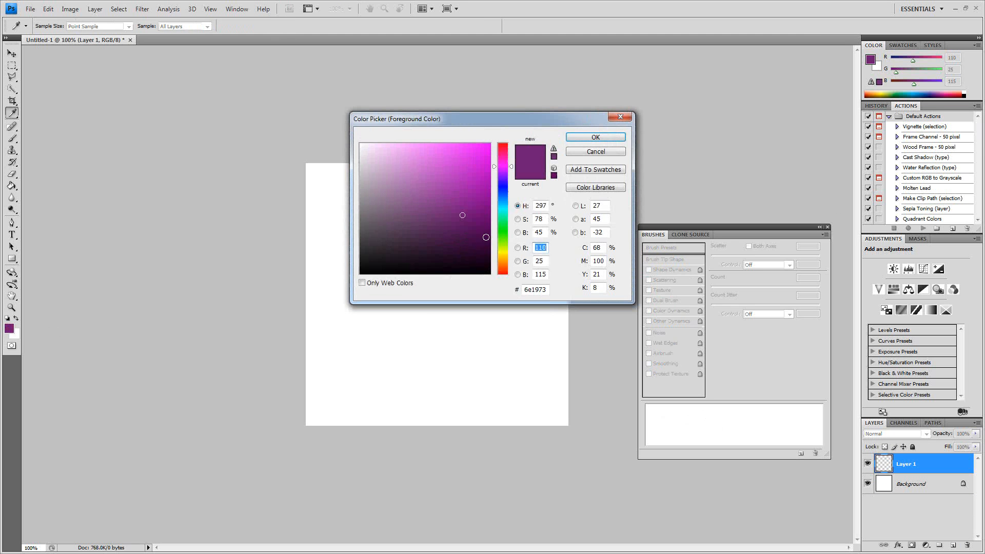
{"action": "mouse_move", "coordinate": [503, 165]}
{"action": "left_mouse_down"}
{"action": "mouse_move", "coordinate": [502, 238]}
{"action": "mouse_move", "coordinate": [452, 208]}
{"action": "mouse_move", "coordinate": [398, 207]}
{"action": "mouse_move", "coordinate": [388, 190]}
{"action": "mouse_move", "coordinate": [407, 190]}
{"action": "left_mouse_up"}
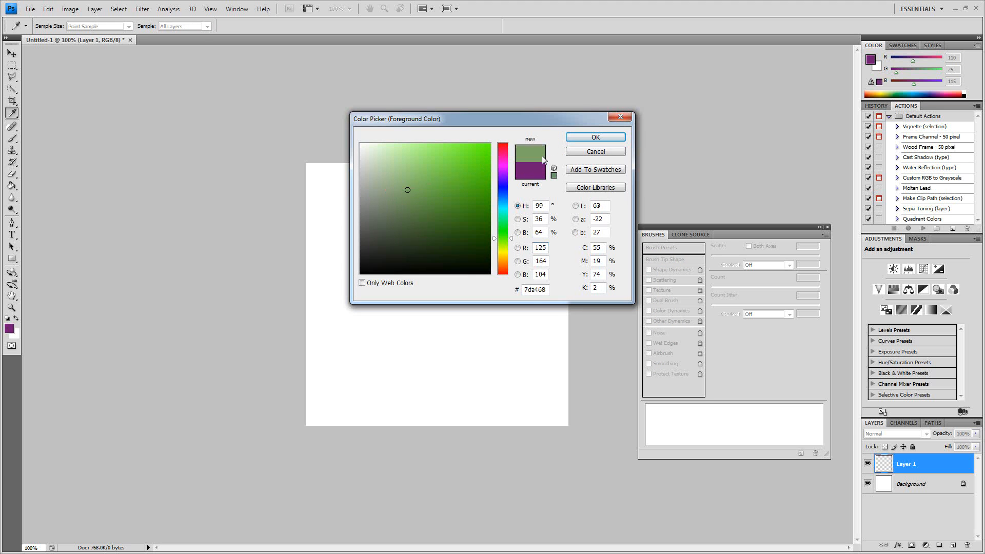
{"action": "left_click", "coordinate": [595, 137]}
{"action": "key", "text": "b"}
{"action": "left_click", "coordinate": [11, 186]}
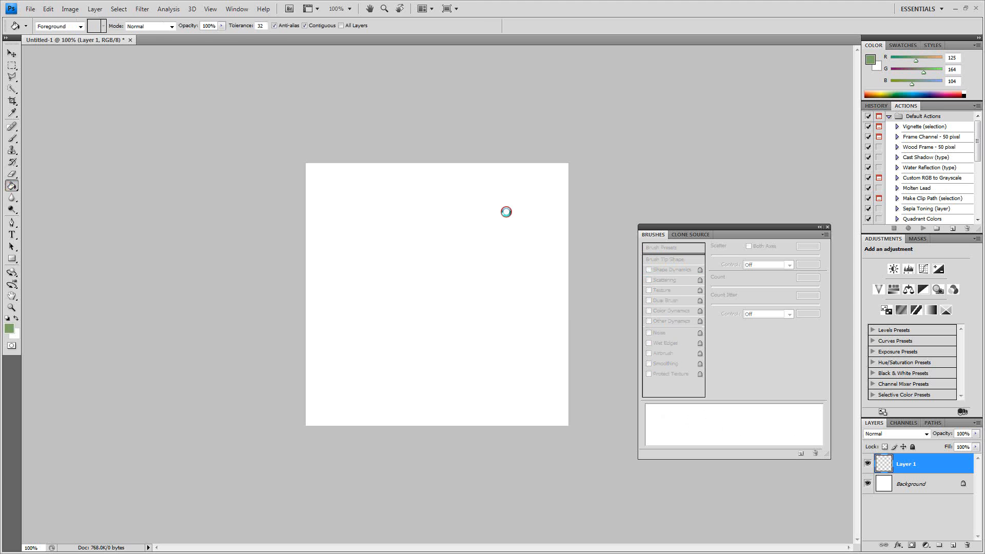
{"action": "left_click", "coordinate": [500, 210]}
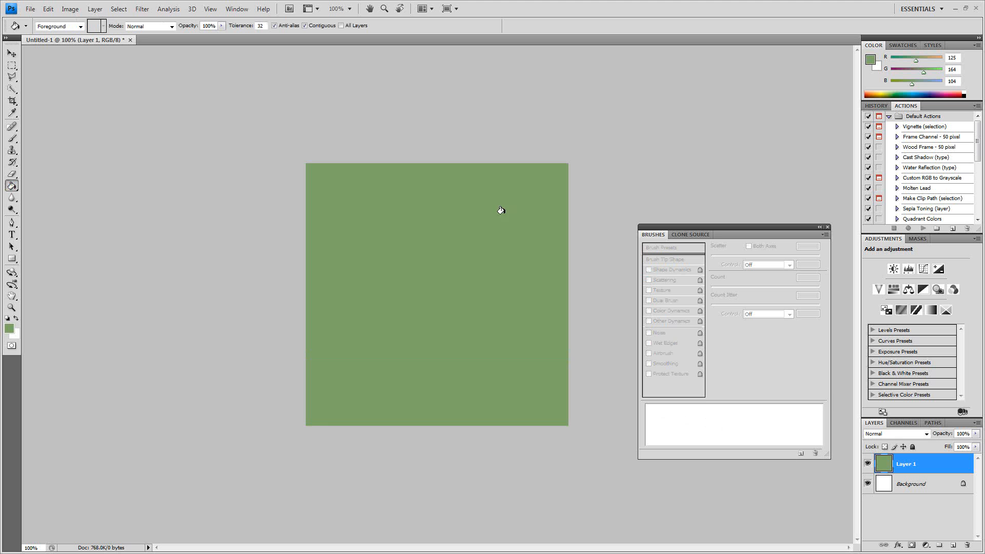
{"action": "left_click", "coordinate": [898, 423]}
{"action": "left_click", "coordinate": [953, 546]}
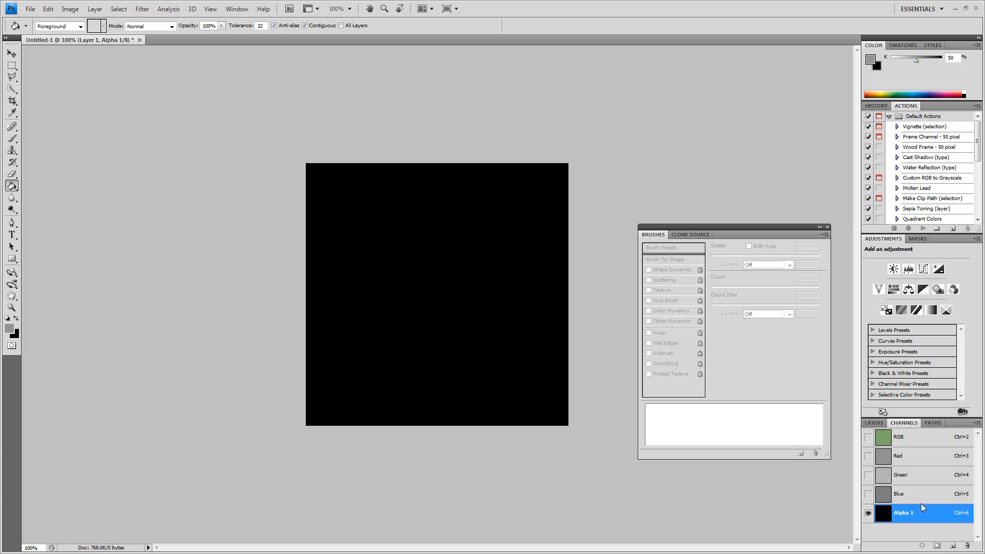
{"action": "left_click", "coordinate": [873, 423]}
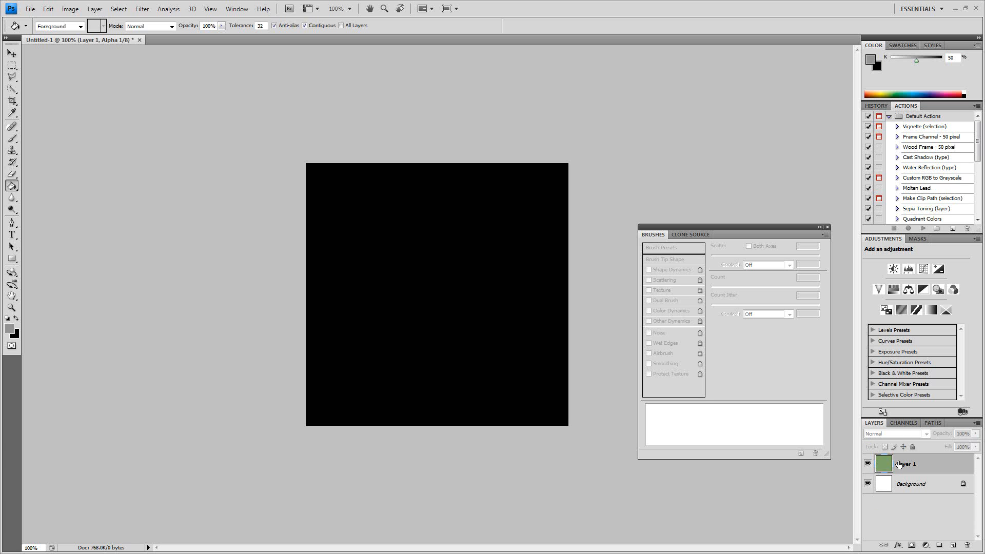
{"action": "left_click", "coordinate": [902, 424]}
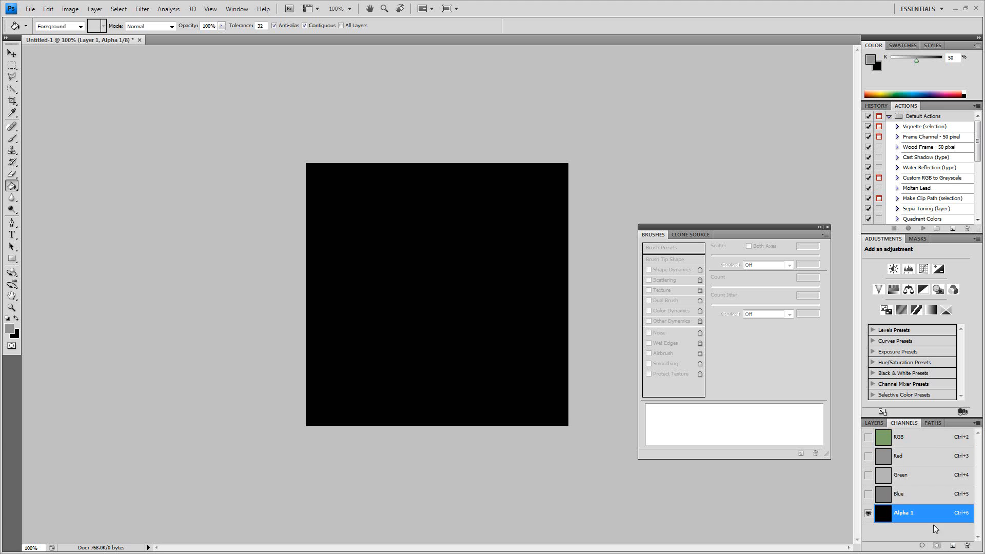
{"action": "left_click", "coordinate": [966, 546]}
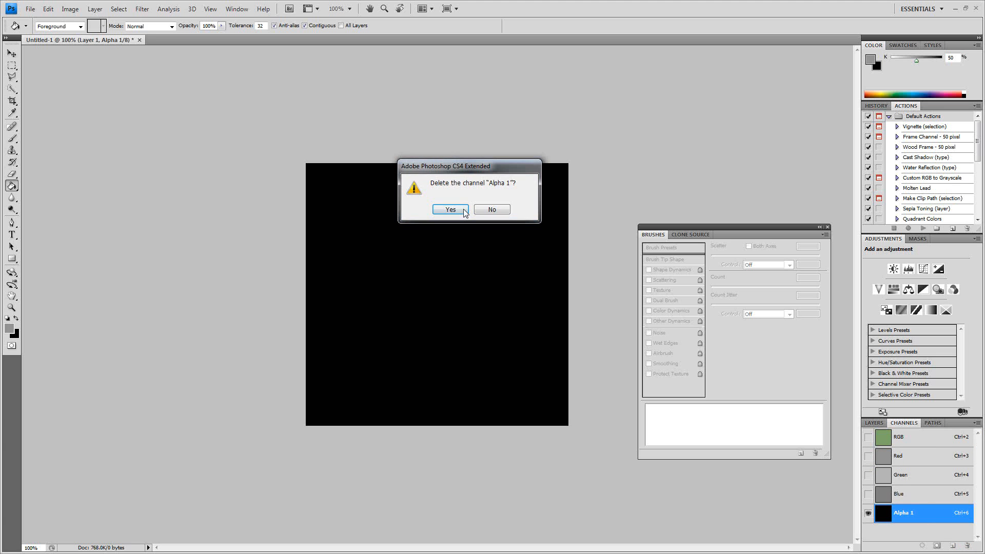
{"action": "left_click", "coordinate": [450, 210]}
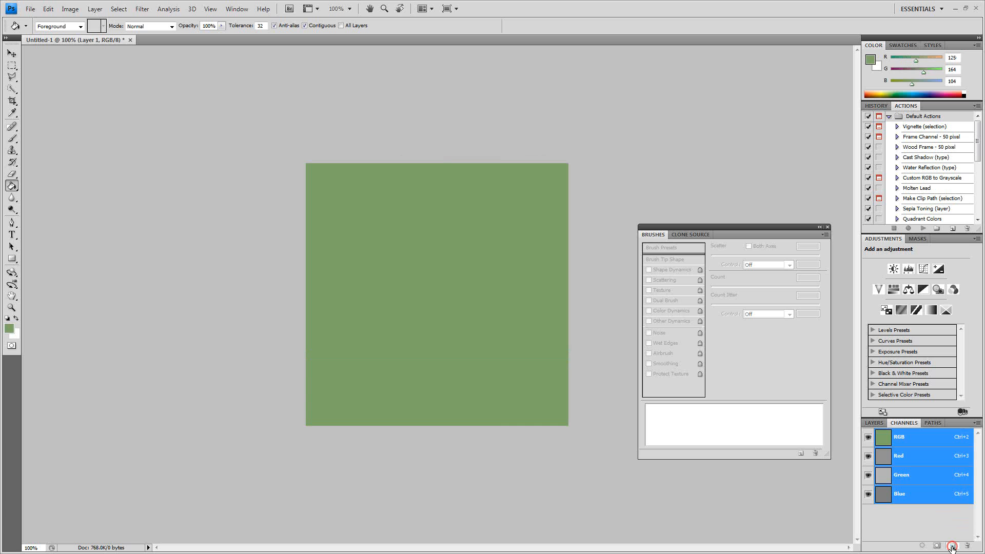
- Add an alpha channel and fill it with mid grey, hex 808080, using the Paint Bucket tool
{"action": "left_click", "coordinate": [952, 546]}
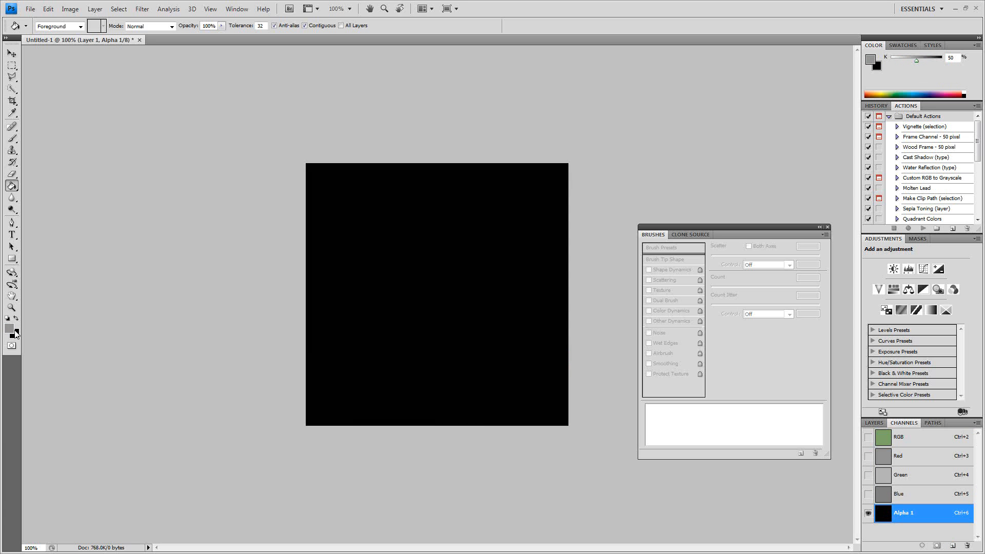
{"action": "left_click", "coordinate": [8, 330]}
{"action": "key", "text": "Down"}
{"action": "key", "text": "Down"}
{"action": "key", "text": "Down"}
{"action": "key", "text": "Down"}
{"action": "key", "text": "Down"}
{"action": "key", "text": "Down"}
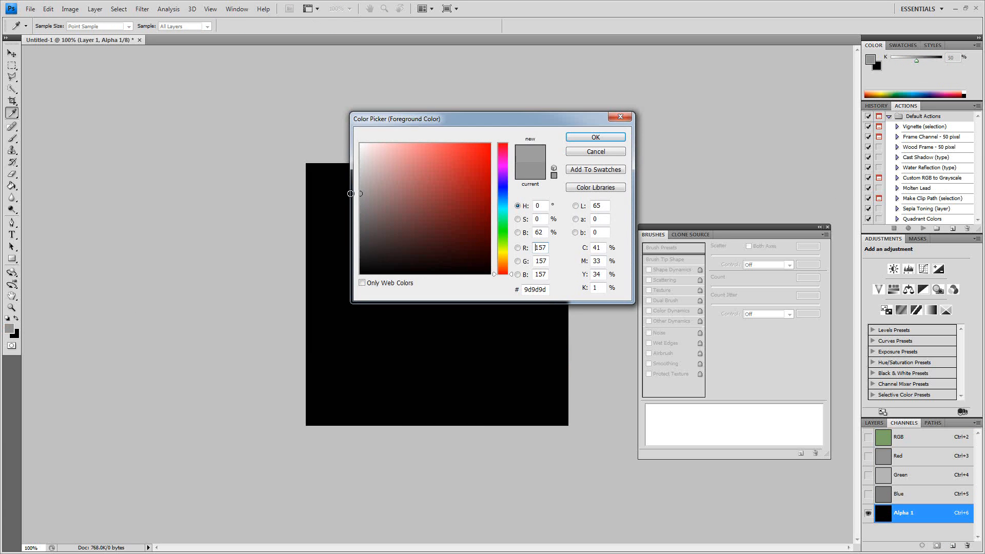
{"action": "key", "text": "Up"}
{"action": "key", "text": "Up"}
{"action": "key", "text": "Up"}
{"action": "key", "text": "Up"}
{"action": "key", "text": "Up"}
{"action": "key", "text": "Up"}
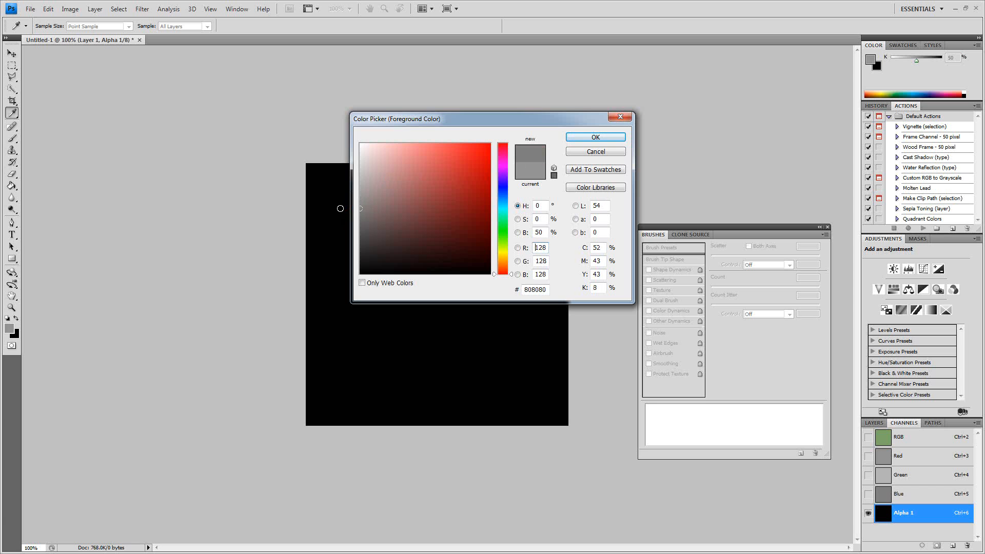
{"action": "left_click", "coordinate": [590, 137]}
{"action": "key", "text": "g"}
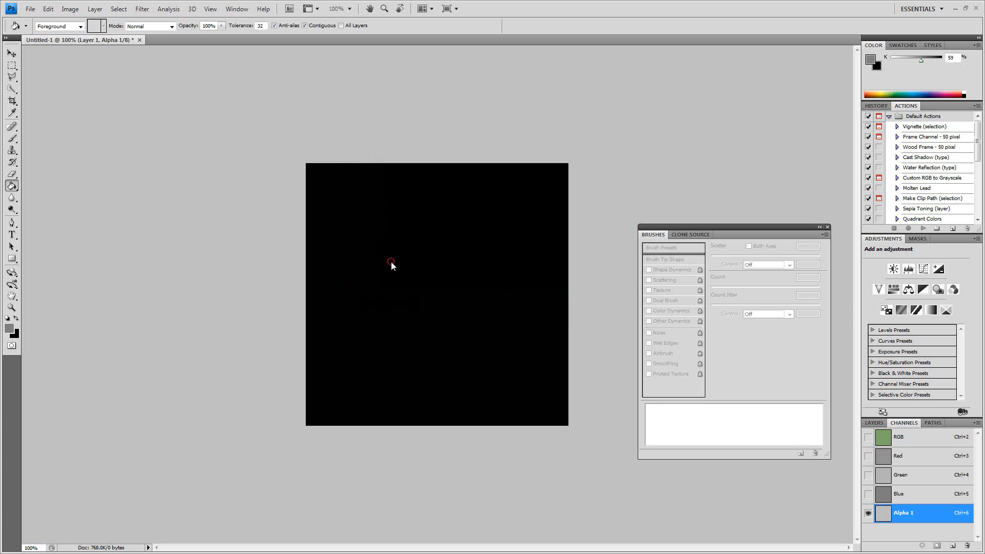
{"action": "left_click", "coordinate": [392, 264]}
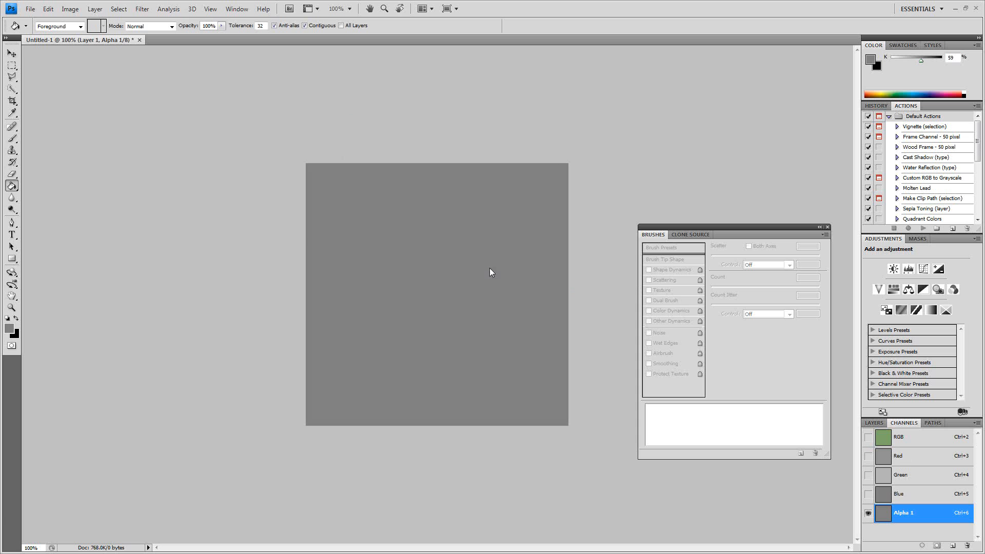
- Switch from the alpha channel back to the composite RGB channel
{"action": "left_click", "coordinate": [27, 11]}
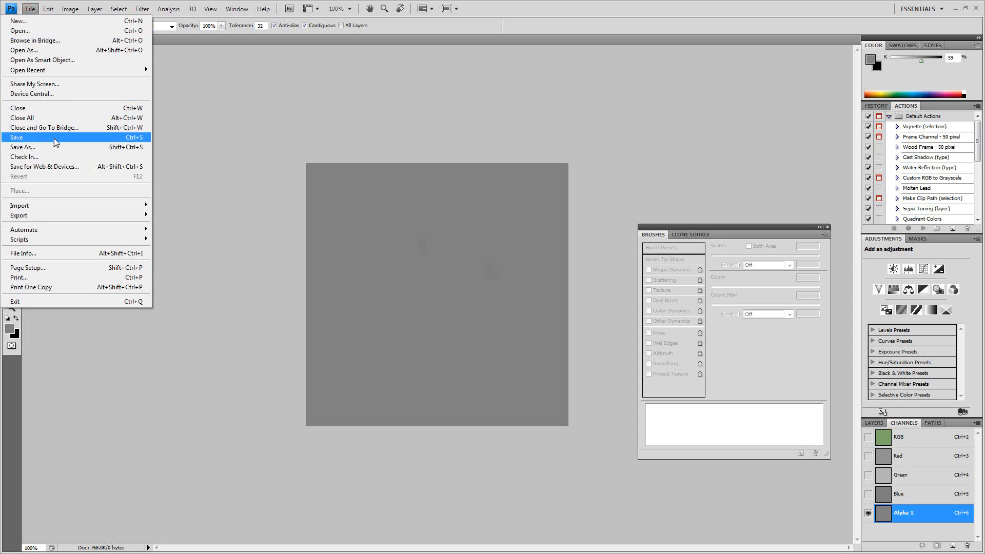
{"action": "left_click", "coordinate": [927, 442]}
{"action": "left_click", "coordinate": [926, 440]}
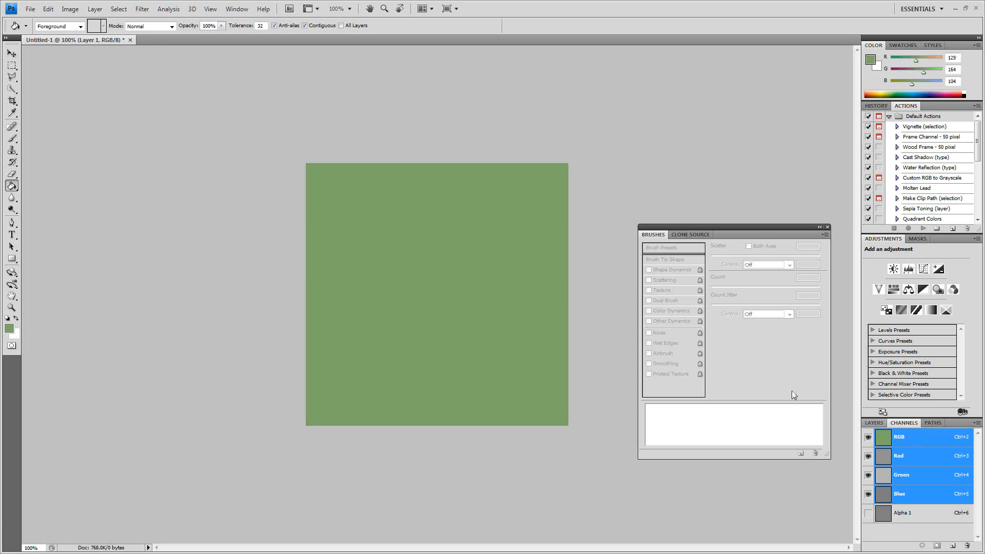
{"action": "left_click", "coordinate": [24, 4]}
{"action": "left_click", "coordinate": [28, 9]}
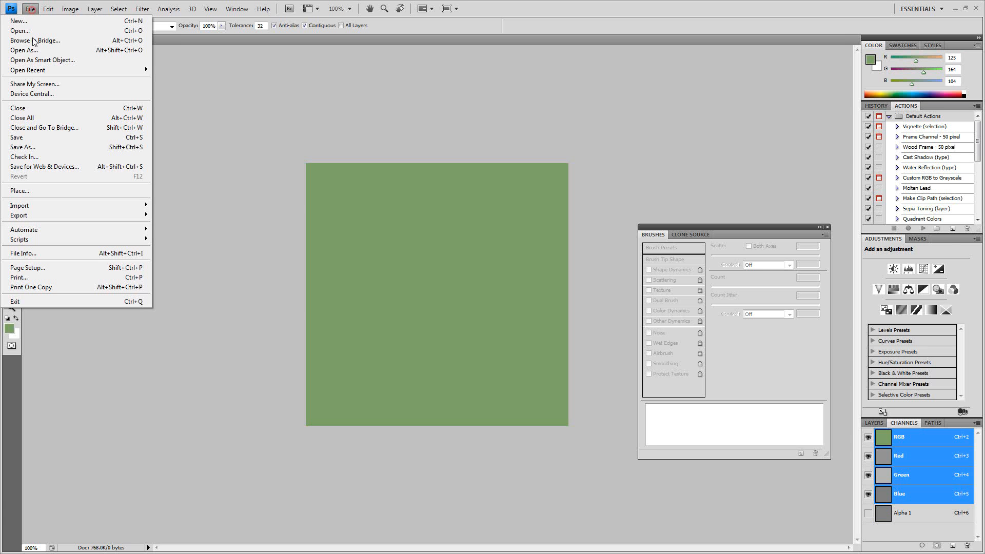
{"action": "left_click", "coordinate": [39, 149]}
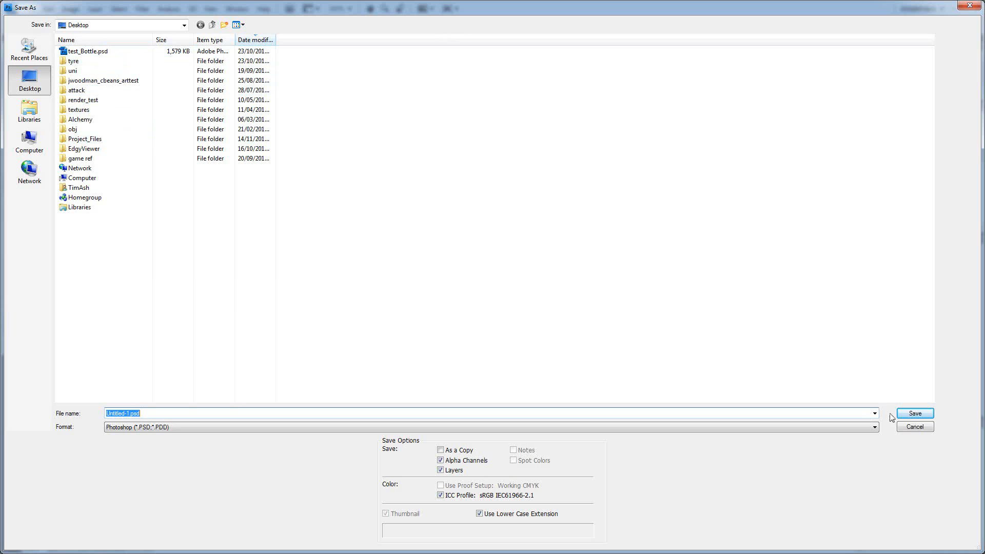
{"action": "left_click", "coordinate": [149, 25]}
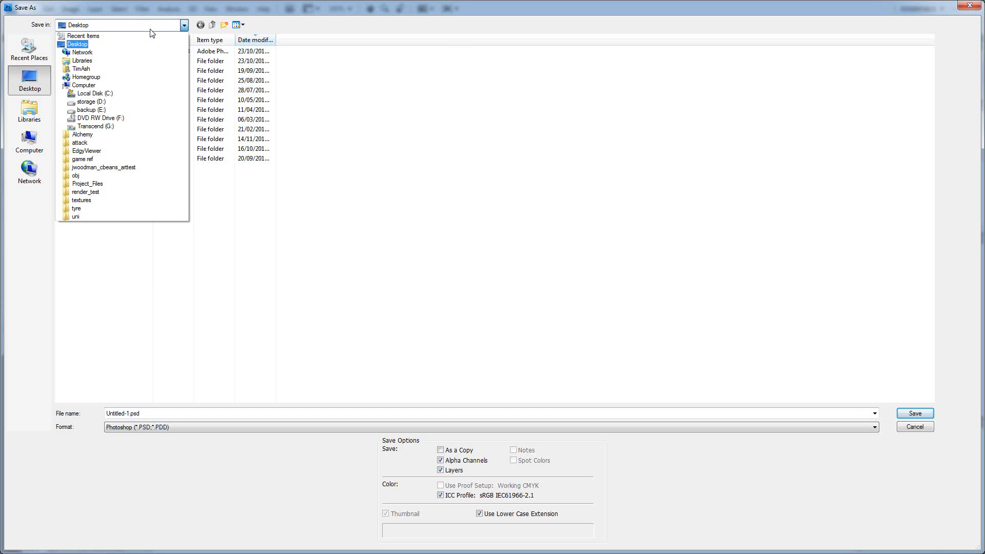
{"action": "left_click", "coordinate": [151, 33]}
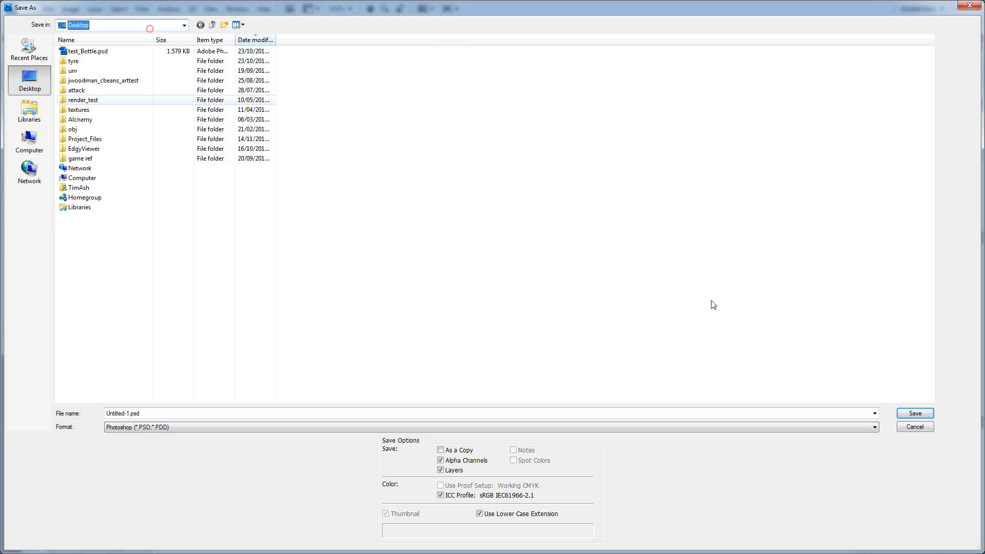
{"action": "left_click", "coordinate": [929, 426]}
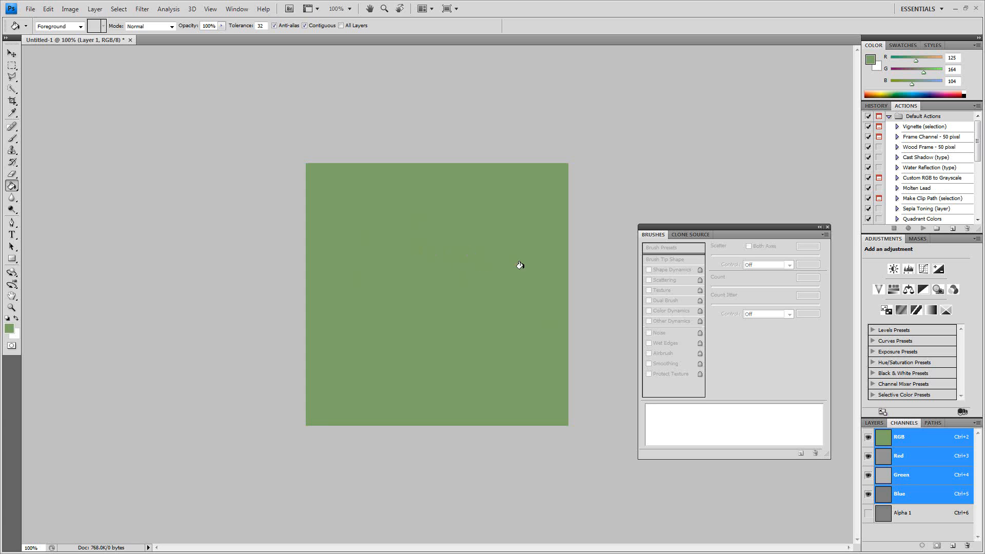
{"action": "left_click", "coordinate": [874, 422]}
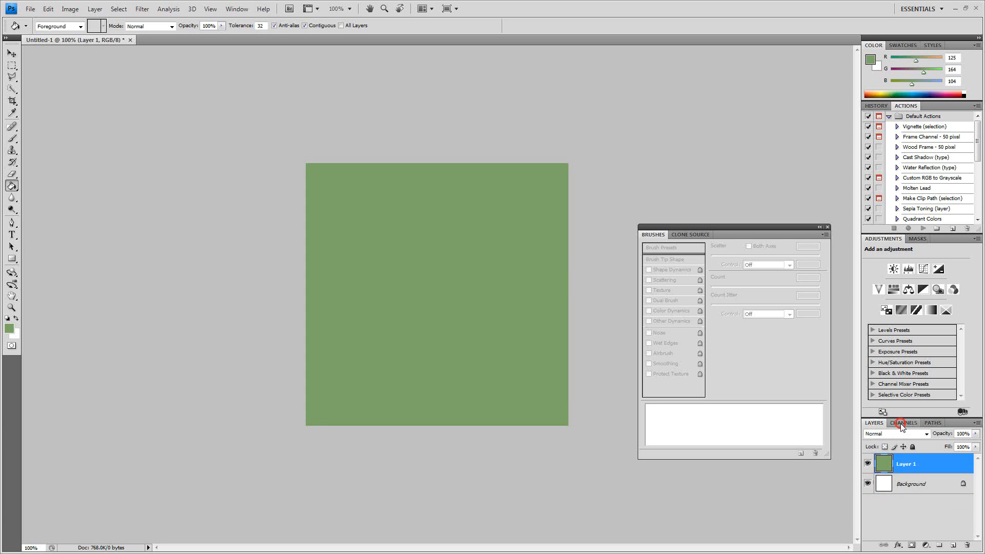
{"action": "left_click", "coordinate": [901, 423]}
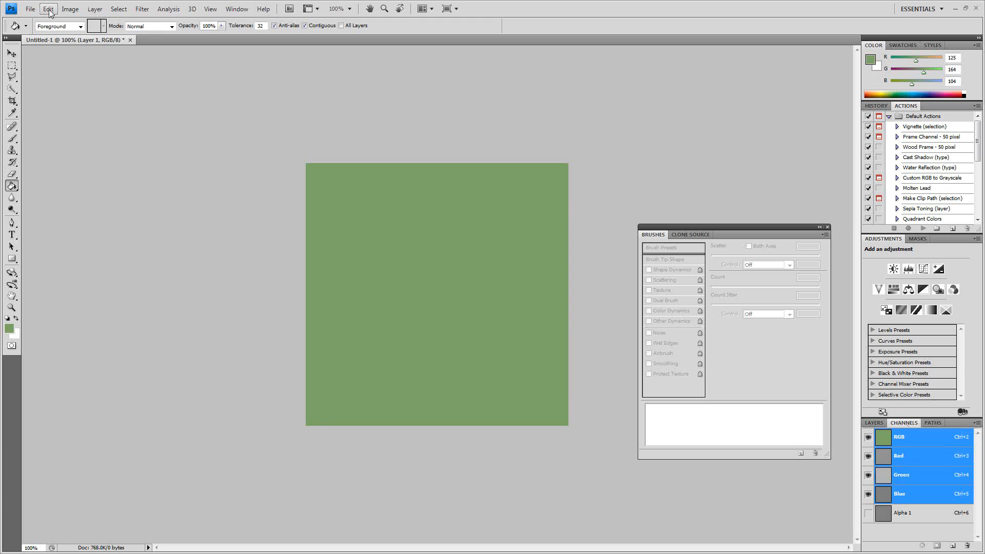
- Start saving the document under a new name and create and open a UDK folder inside Lecturing - Bolton Uni on the Transcend (G:) drive
{"action": "left_click", "coordinate": [31, 9]}
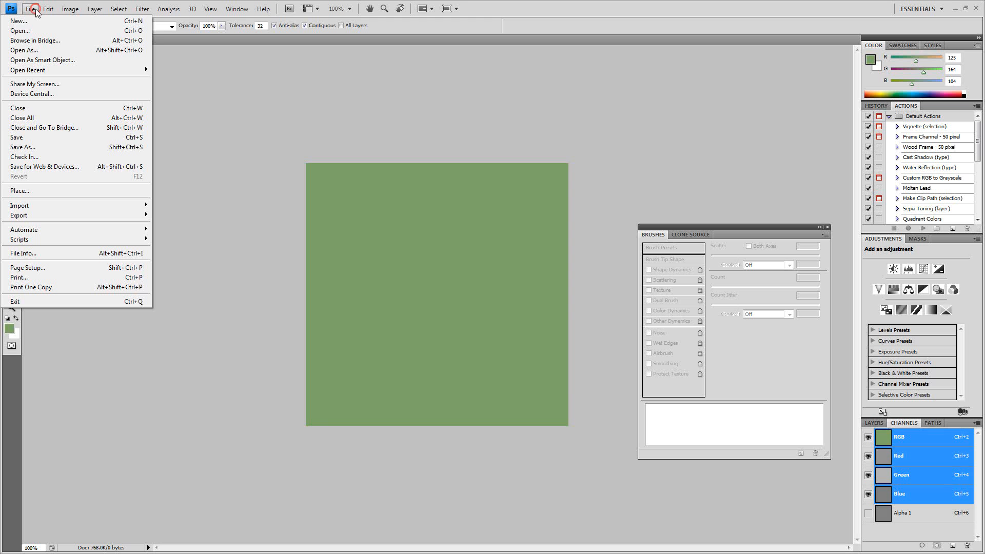
{"action": "left_click", "coordinate": [60, 146]}
{"action": "left_click", "coordinate": [144, 24]}
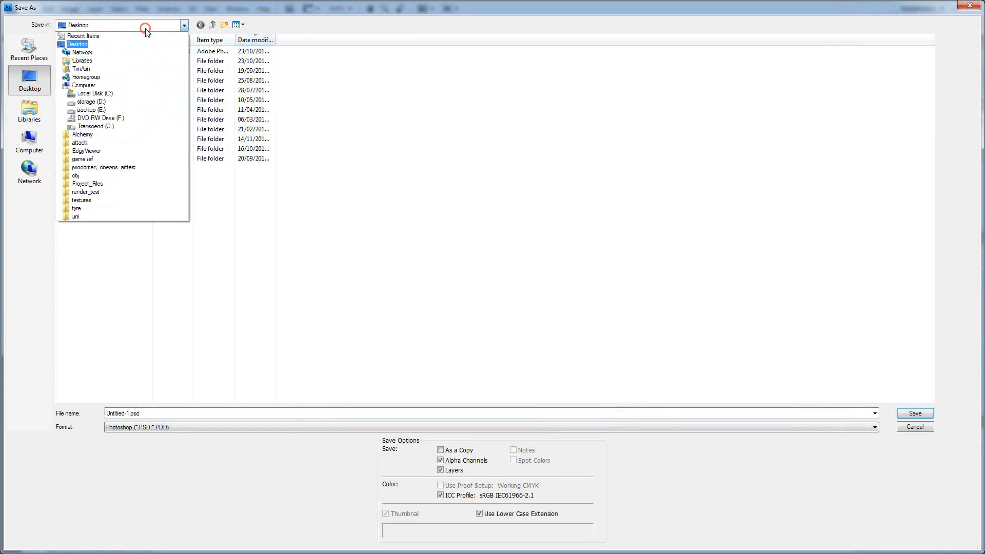
{"action": "left_click", "coordinate": [118, 127]}
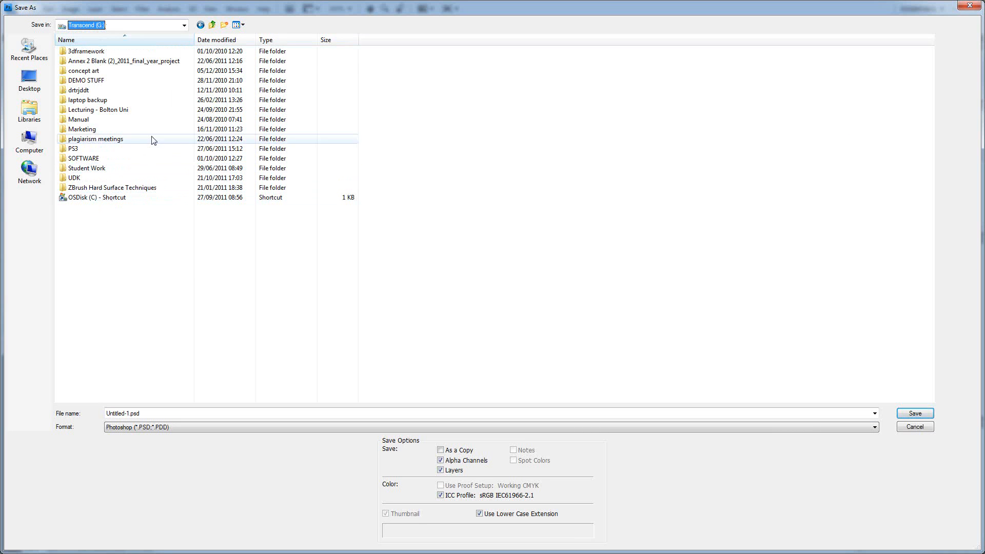
{"action": "double_click", "coordinate": [99, 110]}
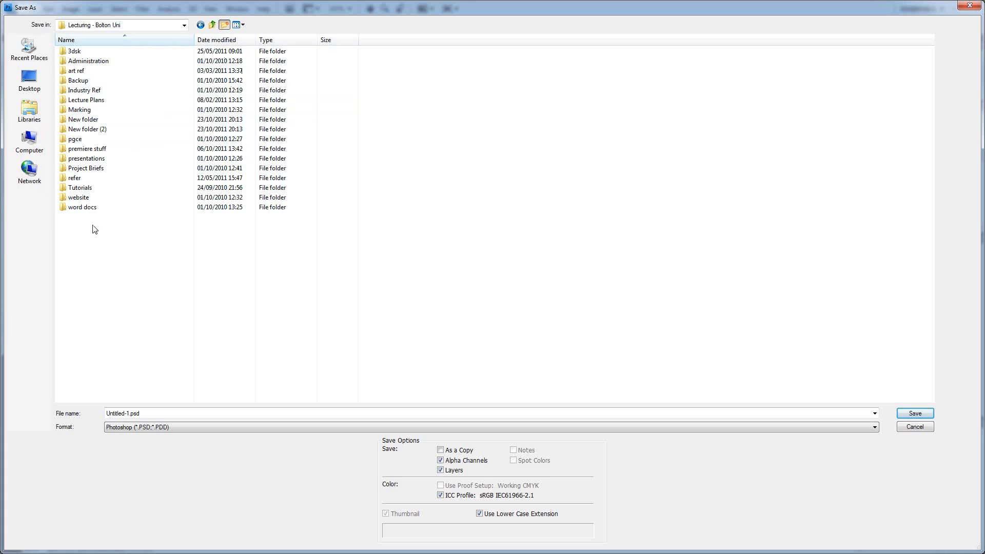
{"action": "type", "text": "UDK"}
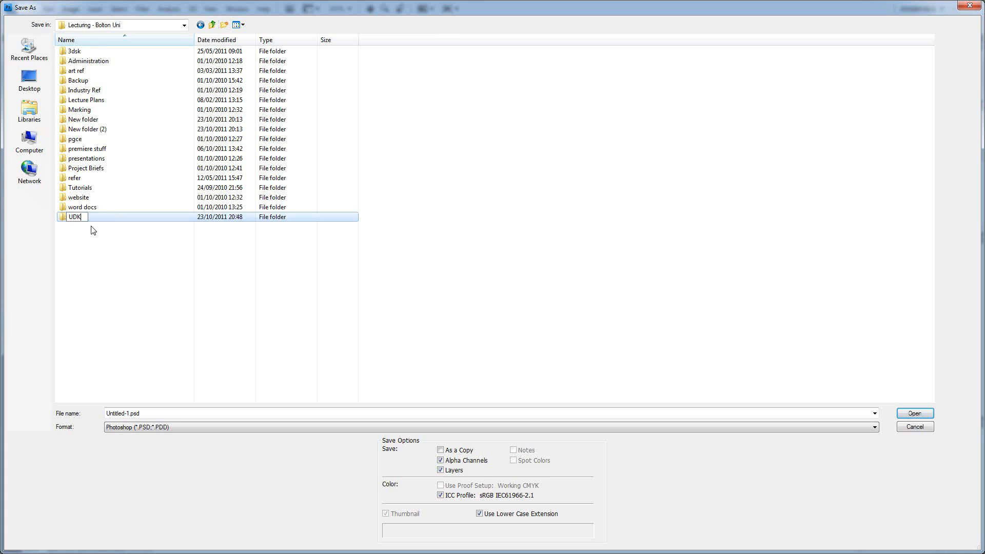
{"action": "key", "text": "Return"}
{"action": "double_click", "coordinate": [88, 217]}
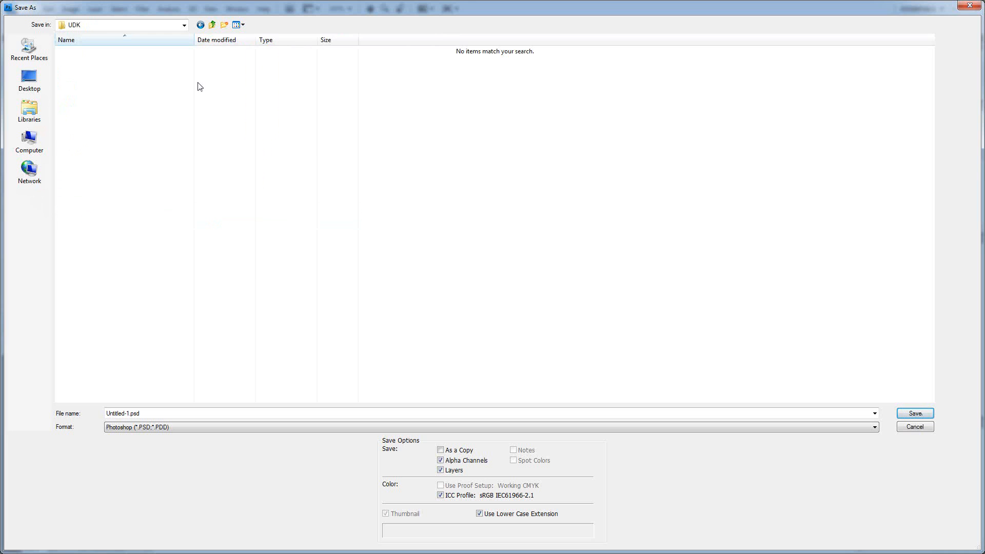
- Create two subfolders named textures and models inside the UDK folder
{"action": "left_click", "coordinate": [226, 27]}
{"action": "type", "text": "textures"}
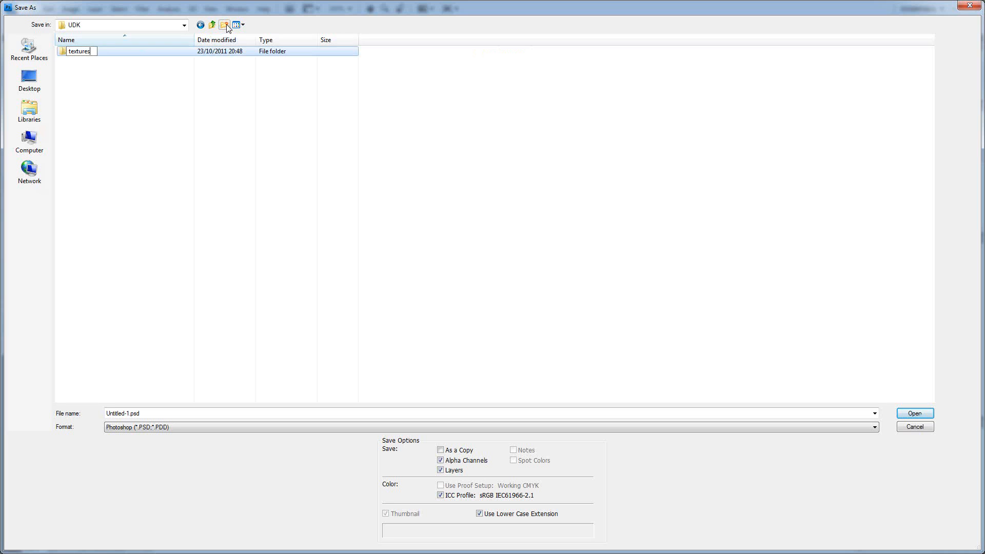
{"action": "key", "text": "Return"}
{"action": "left_click", "coordinate": [226, 25]}
{"action": "type", "text": "models"}
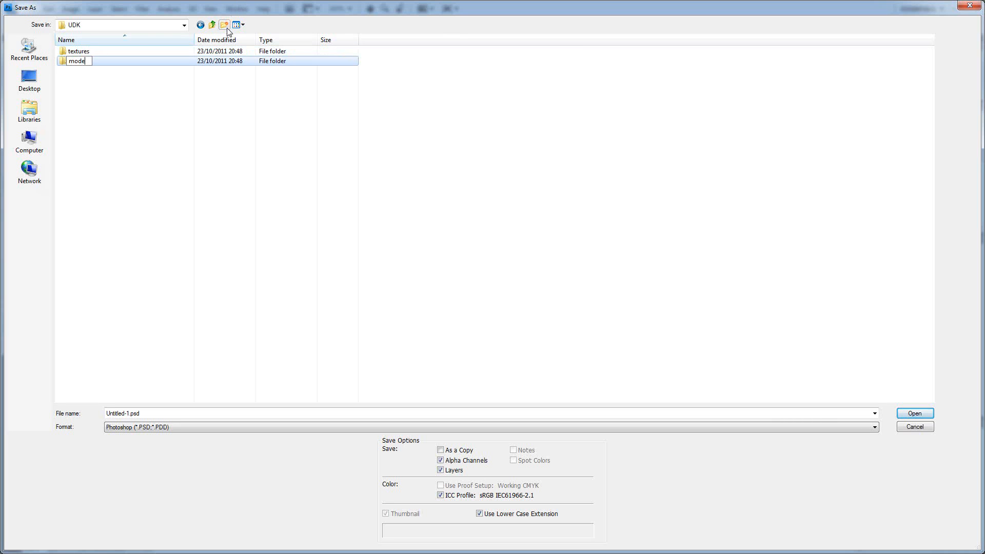
{"action": "key", "text": "Return"}
{"action": "left_click", "coordinate": [183, 101]}
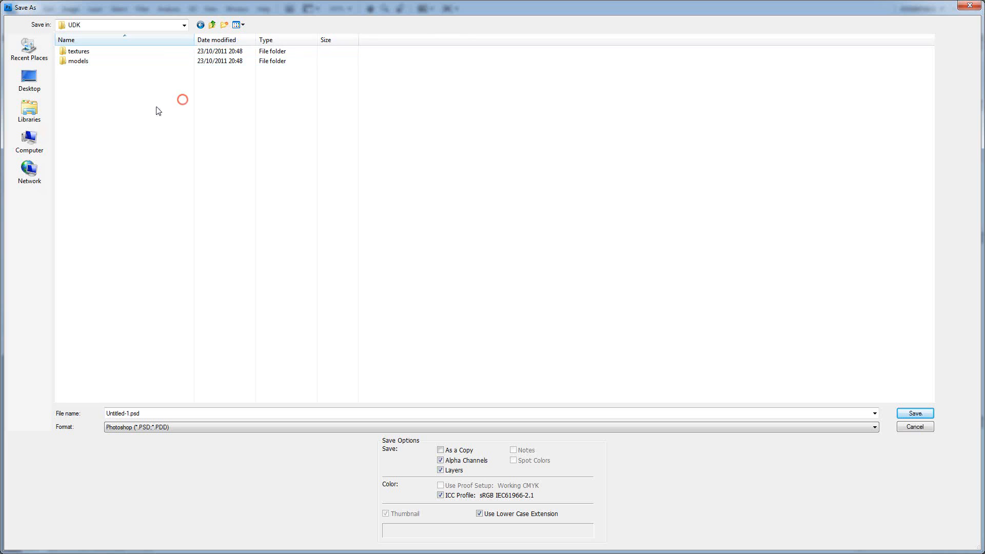
- Save the image in the textures folder as Targa file TA_bottle_glass.tga at 32 bits/pixel with its alpha channel
{"action": "double_click", "coordinate": [85, 53]}
{"action": "left_click", "coordinate": [161, 428]}
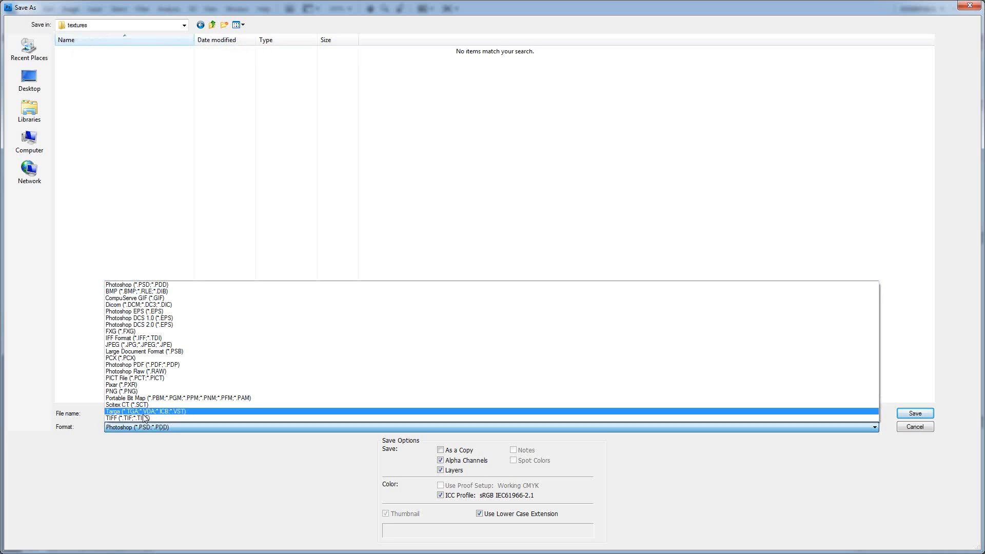
{"action": "left_click", "coordinate": [142, 412]}
{"action": "left_click", "coordinate": [153, 414]}
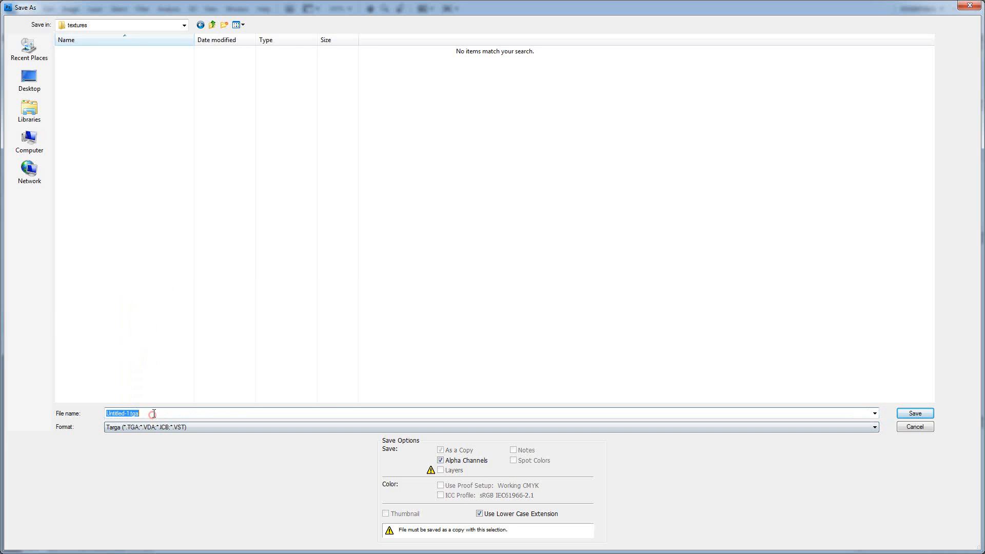
{"action": "type", "text": "TA_bottle_glass"}
{"action": "left_click", "coordinate": [913, 415]}
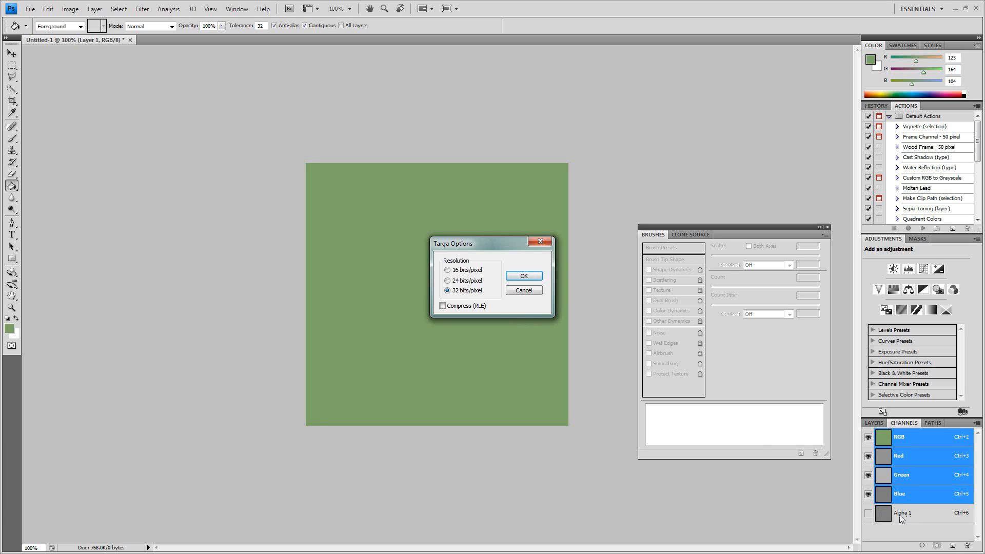
{"action": "left_click", "coordinate": [530, 277]}
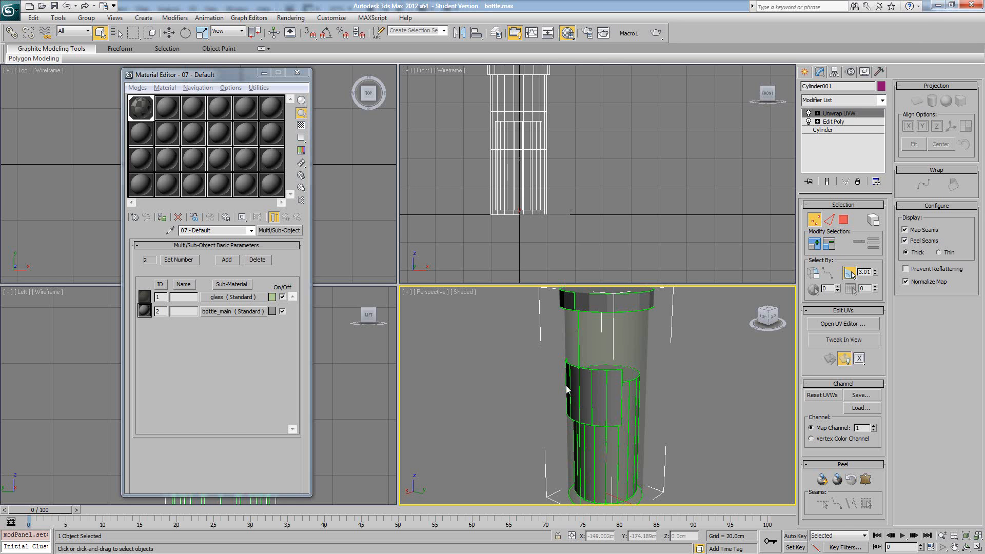
- Switch to 3ds Max and start assigning a Bitmap map to the glass sub-material's diffuse color
{"action": "left_click", "coordinate": [565, 386]}
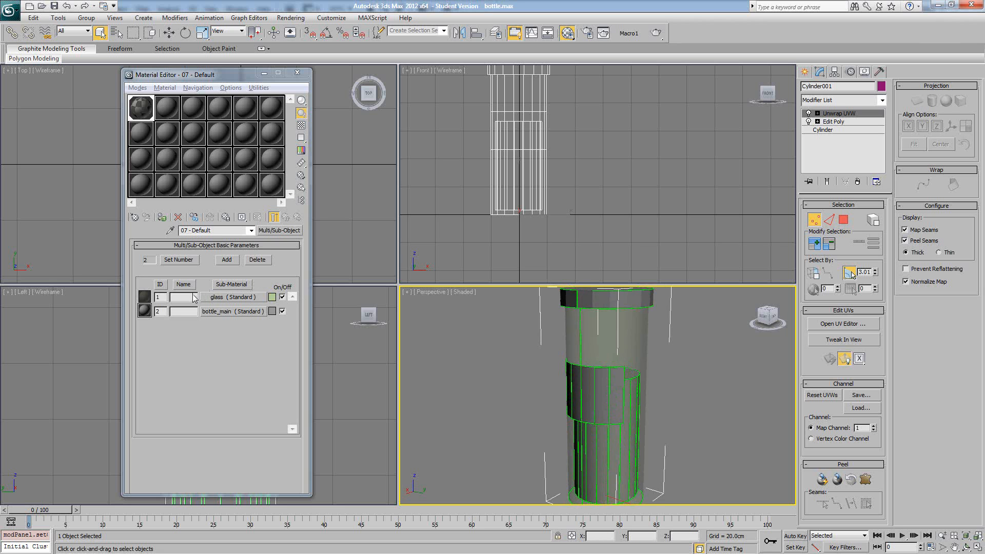
{"action": "left_click", "coordinate": [218, 298]}
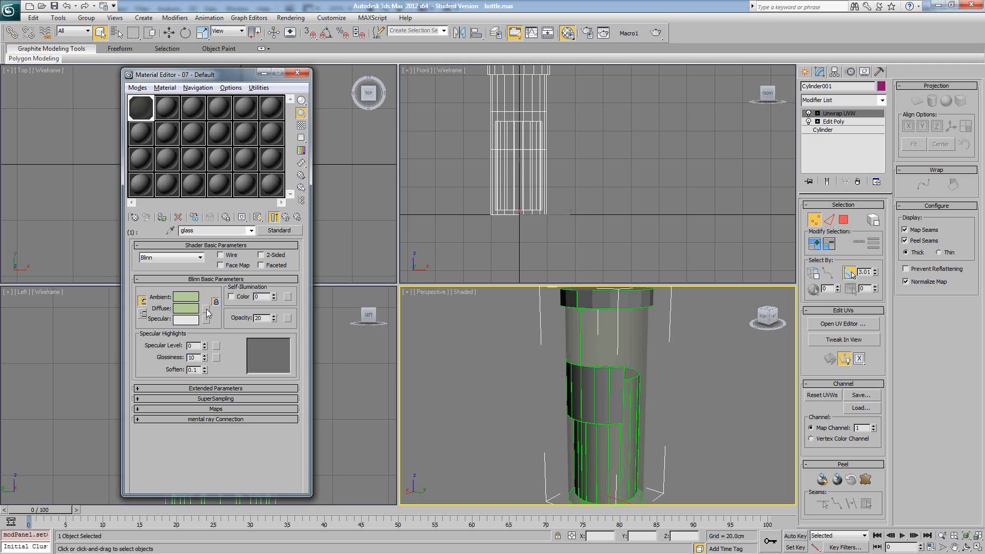
{"action": "left_click", "coordinate": [205, 308]}
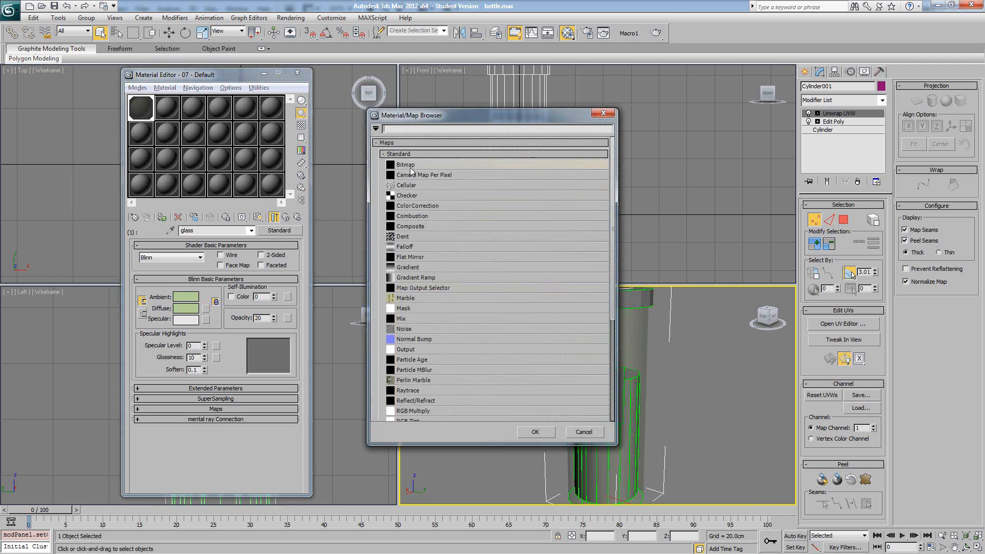
{"action": "double_click", "coordinate": [408, 164]}
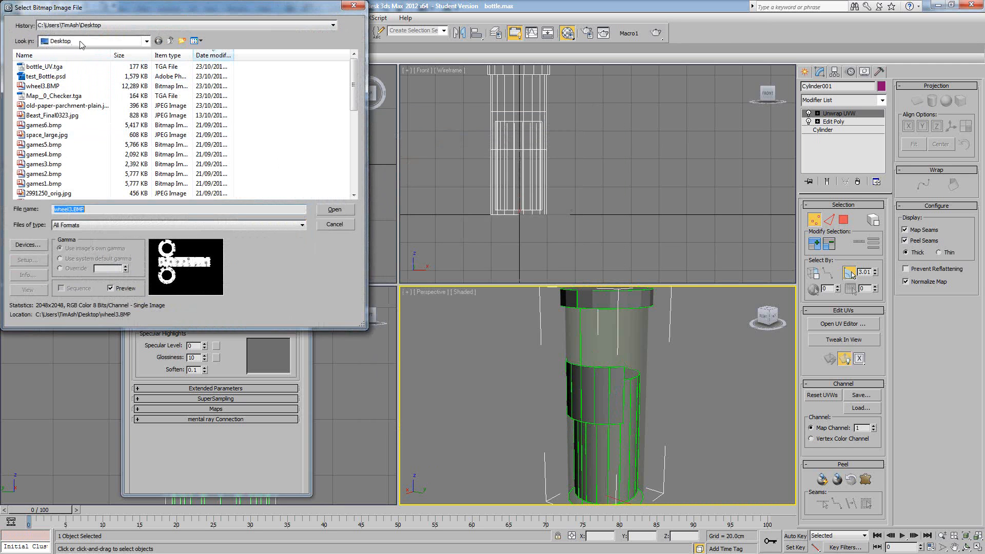
- Browse for the bitmap to the UDK folder inside Lecturing - Bolton Uni on the Transcend (G:) drive
{"action": "left_click", "coordinate": [98, 26]}
{"action": "left_click", "coordinate": [110, 35]}
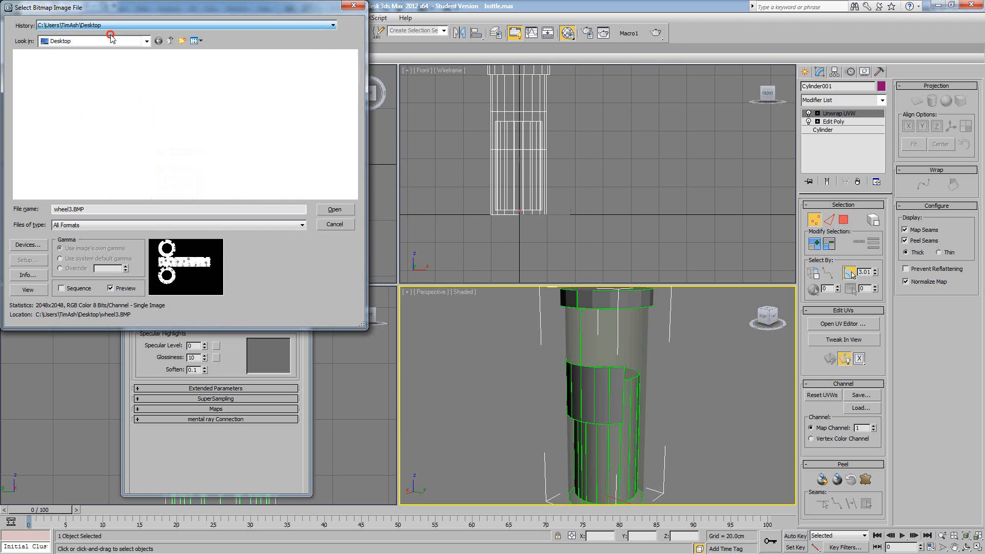
{"action": "left_click", "coordinate": [138, 41]}
{"action": "left_click", "coordinate": [82, 158]}
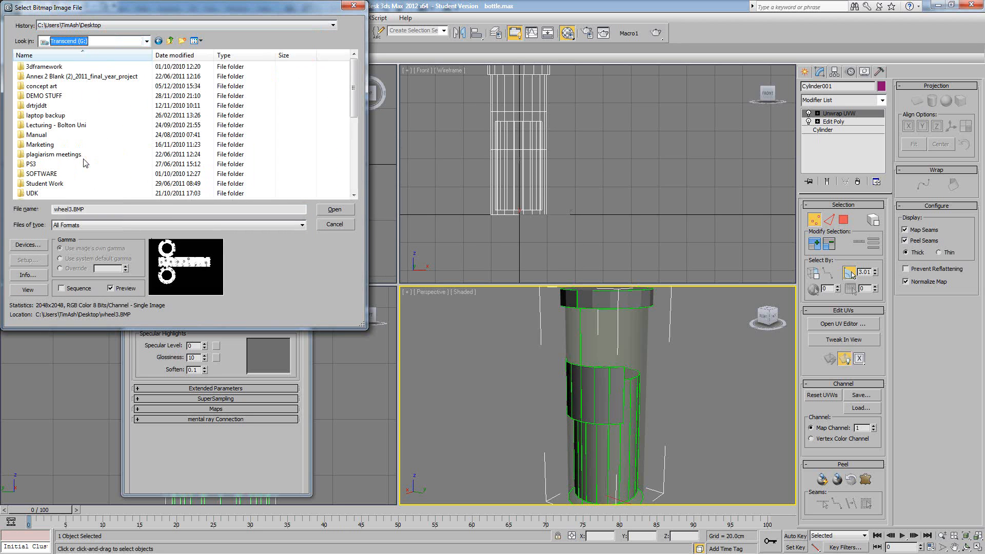
{"action": "scroll", "coordinate": [77, 133], "scroll_direction": "up", "scroll_amount": 4}
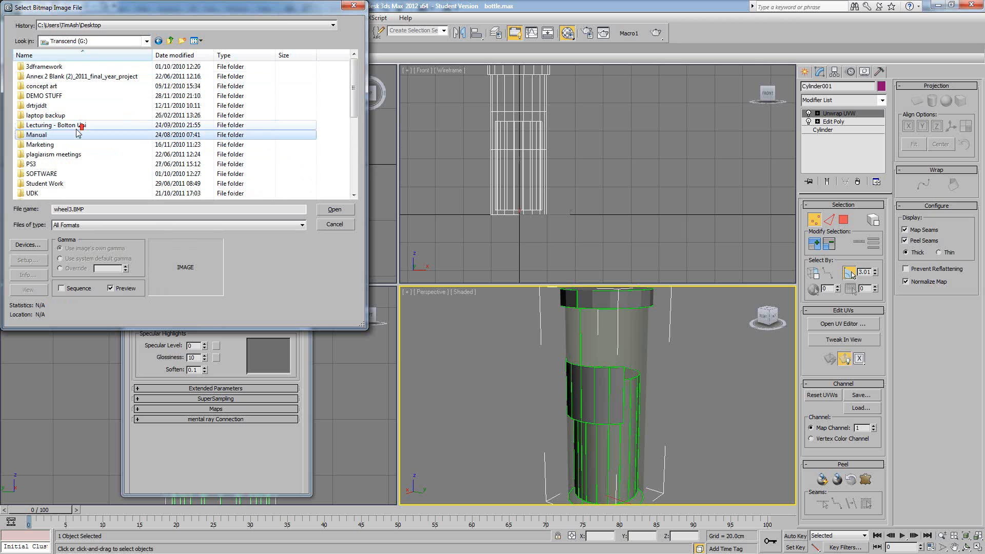
{"action": "double_click", "coordinate": [72, 125]}
{"action": "left_click", "coordinate": [54, 101]}
{"action": "scroll", "coordinate": [61, 103], "scroll_direction": "down", "scroll_amount": 2}
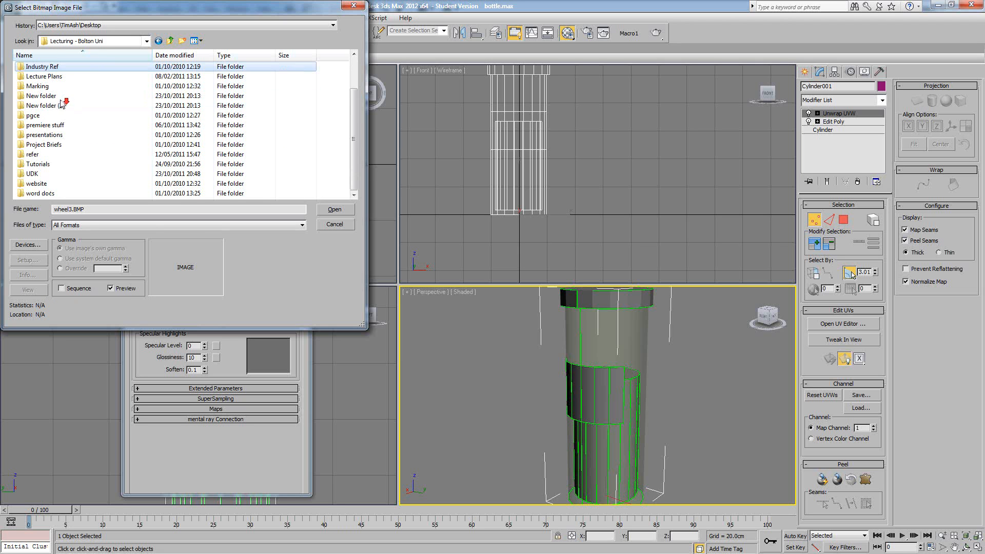
{"action": "double_click", "coordinate": [51, 175]}
- Load TA_bottle_glass.tga from the textures folder as the diffuse bitmap and return to the glass material
{"action": "double_click", "coordinate": [56, 76]}
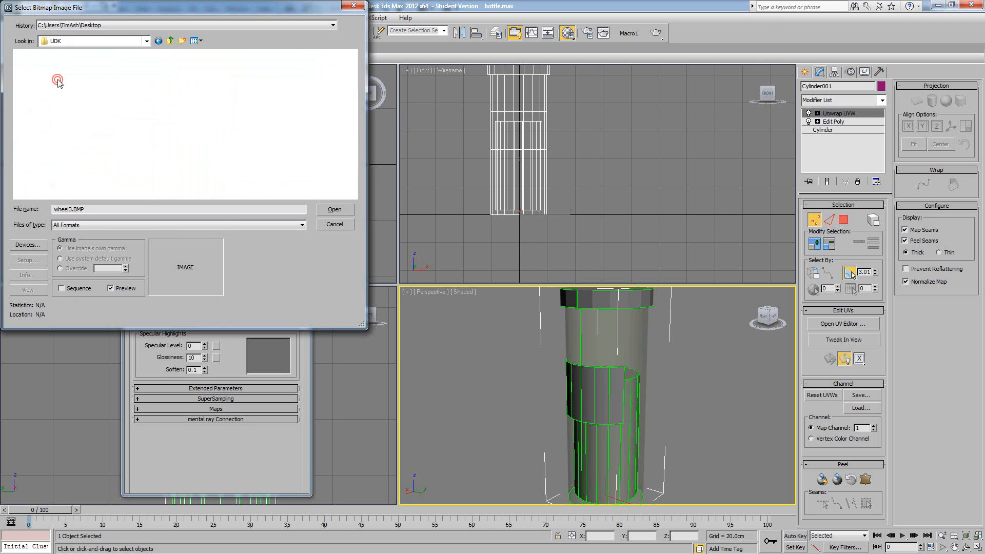
{"action": "left_click", "coordinate": [41, 83]}
{"action": "left_click", "coordinate": [171, 41]}
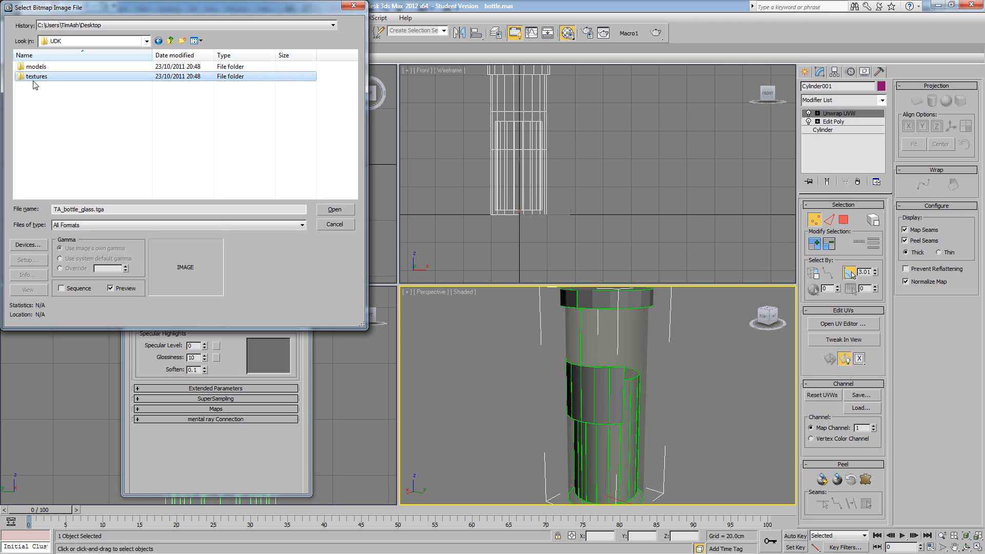
{"action": "double_click", "coordinate": [33, 81]}
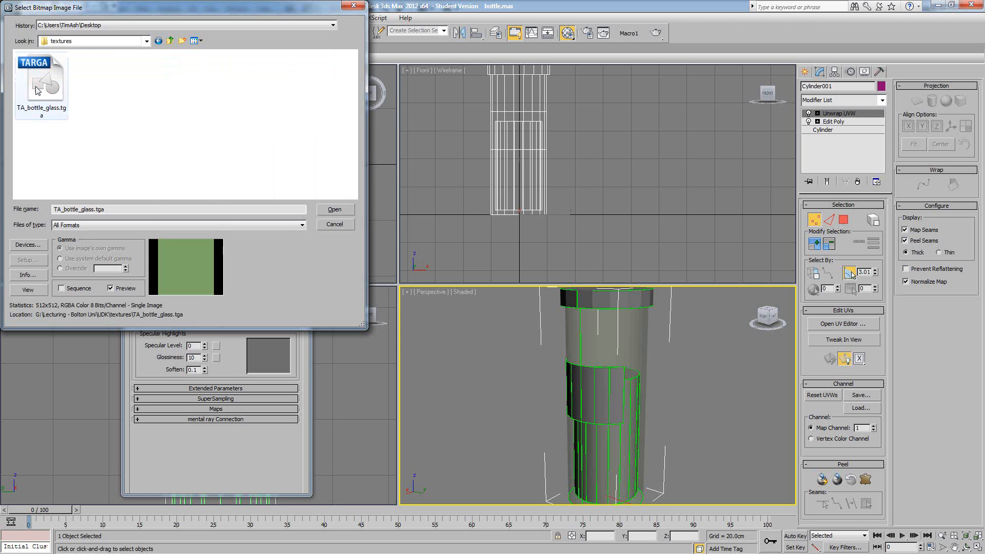
{"action": "left_click", "coordinate": [327, 209]}
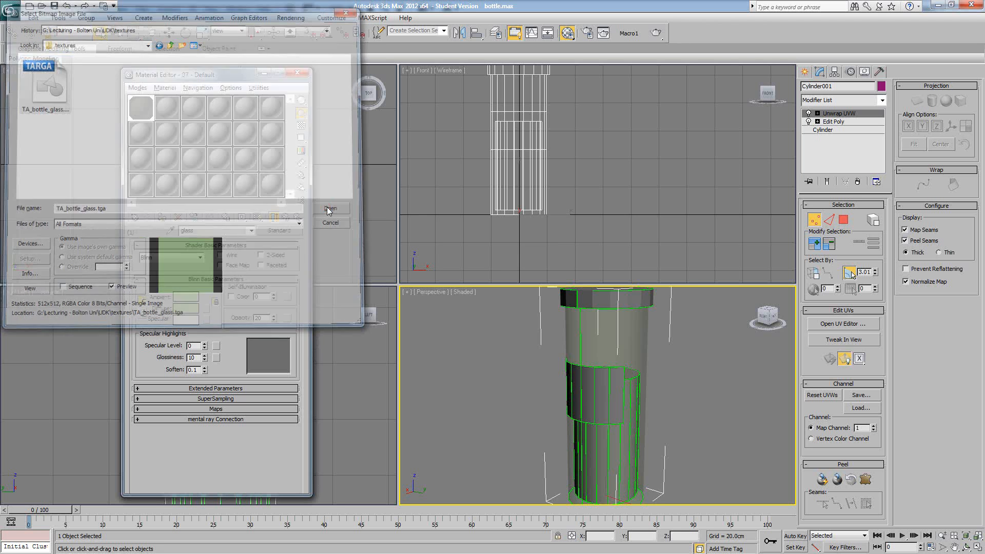
{"action": "left_click", "coordinate": [287, 217]}
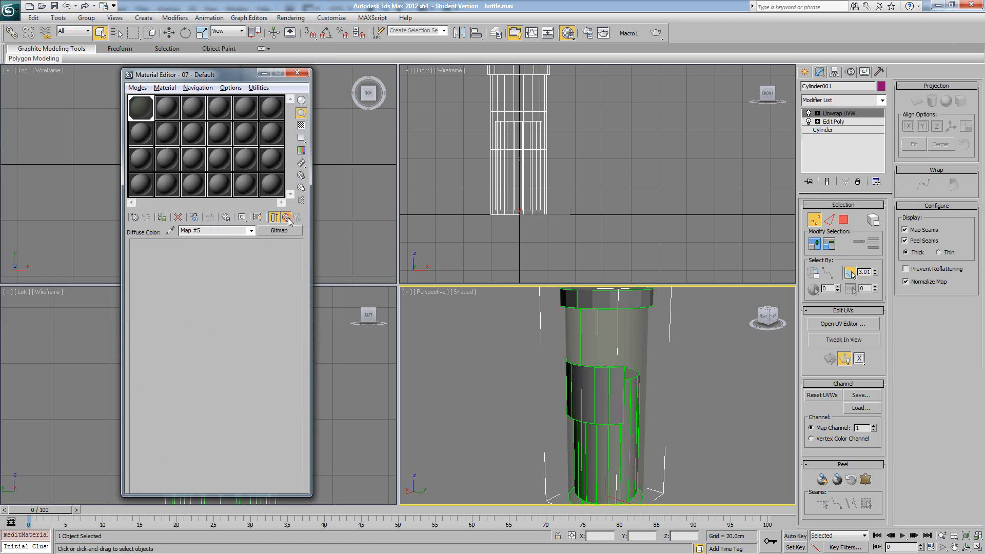
- Enable the glass material's Opacity map and assign it a Bitmap using TA_bottle_glass.tga
{"action": "left_click", "coordinate": [223, 409]}
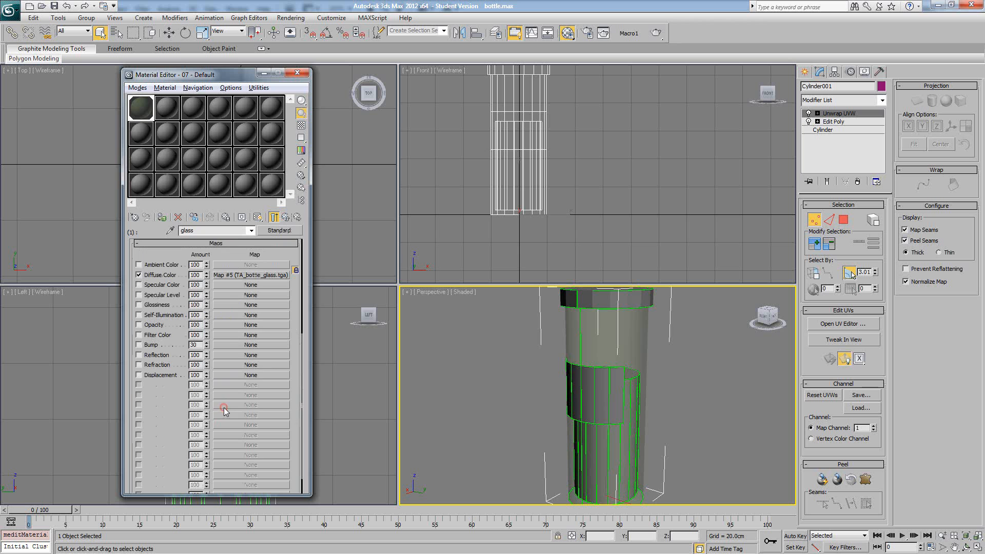
{"action": "left_click", "coordinate": [139, 325]}
{"action": "left_click", "coordinate": [250, 325]}
{"action": "double_click", "coordinate": [417, 165]}
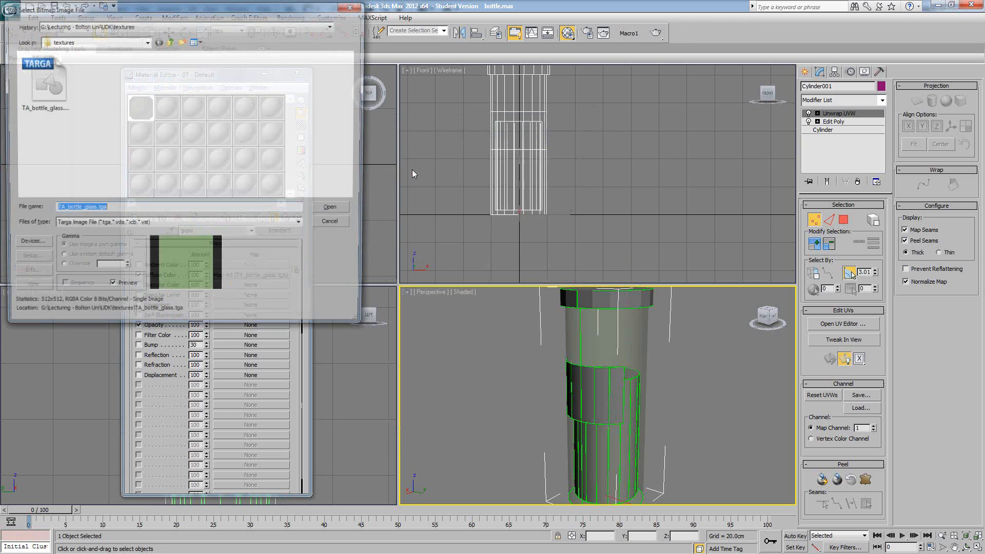
{"action": "left_click", "coordinate": [62, 95]}
{"action": "double_click", "coordinate": [62, 95]}
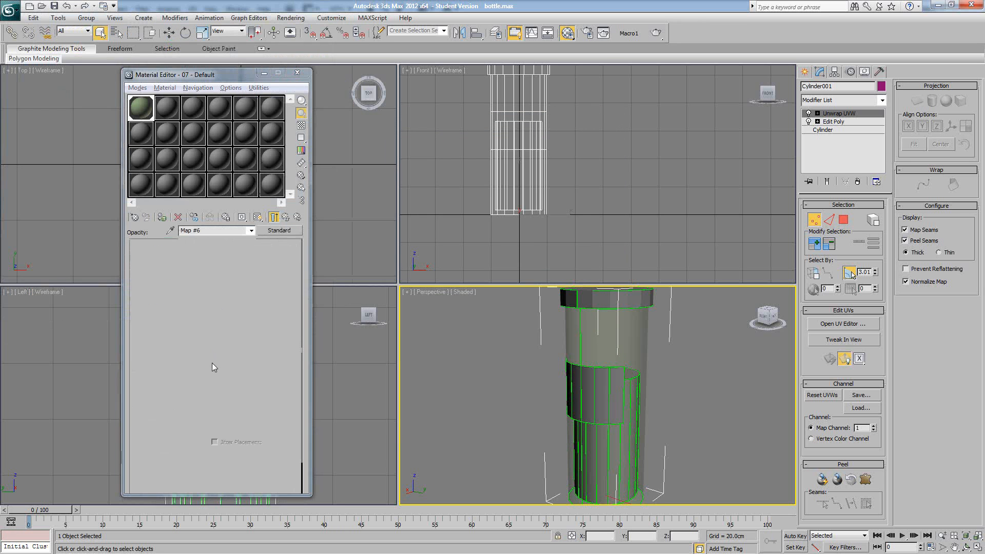
- Set the opacity bitmap's mono channel output to Alpha and return to the Multi/Sub-Object material
{"action": "left_click_drag", "start_coordinate": [197, 391], "coordinate": [198, 333]}
{"action": "left_click", "coordinate": [161, 427]}
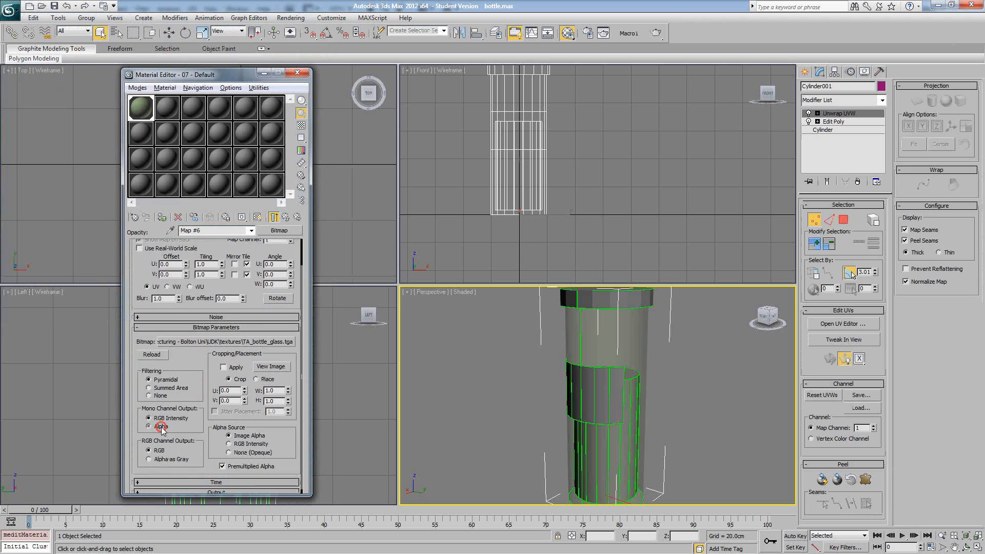
{"action": "left_click", "coordinate": [288, 218]}
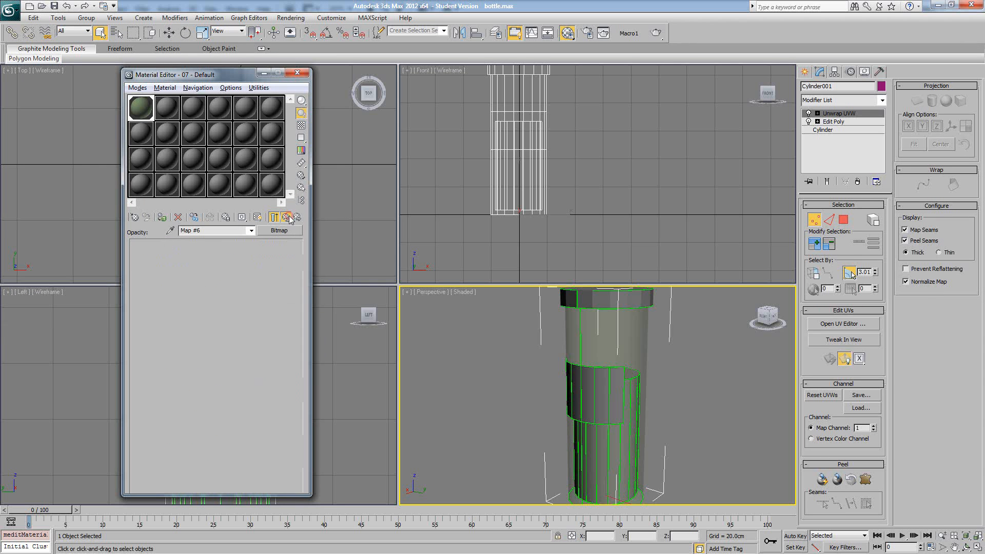
{"action": "left_click", "coordinate": [288, 219]}
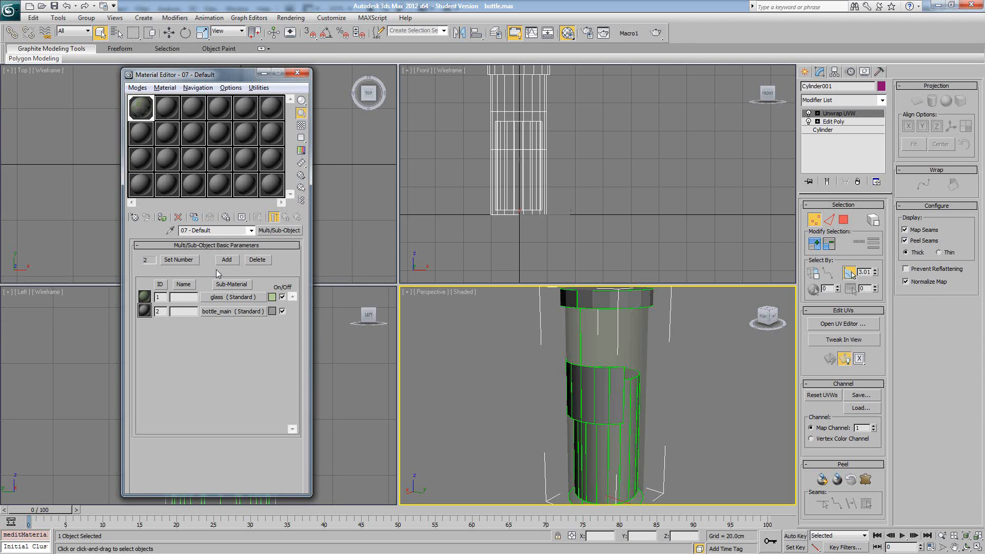
- Check the glass sub-material's map assignments, deselect the bottle and examine its transparency from several angles in the perspective view
{"action": "left_click", "coordinate": [217, 297]}
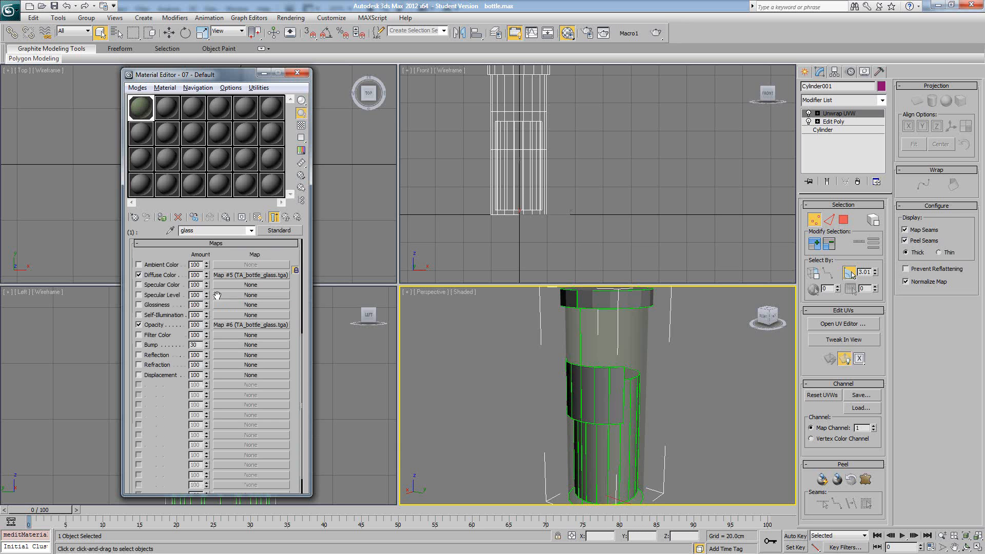
{"action": "left_click", "coordinate": [285, 218]}
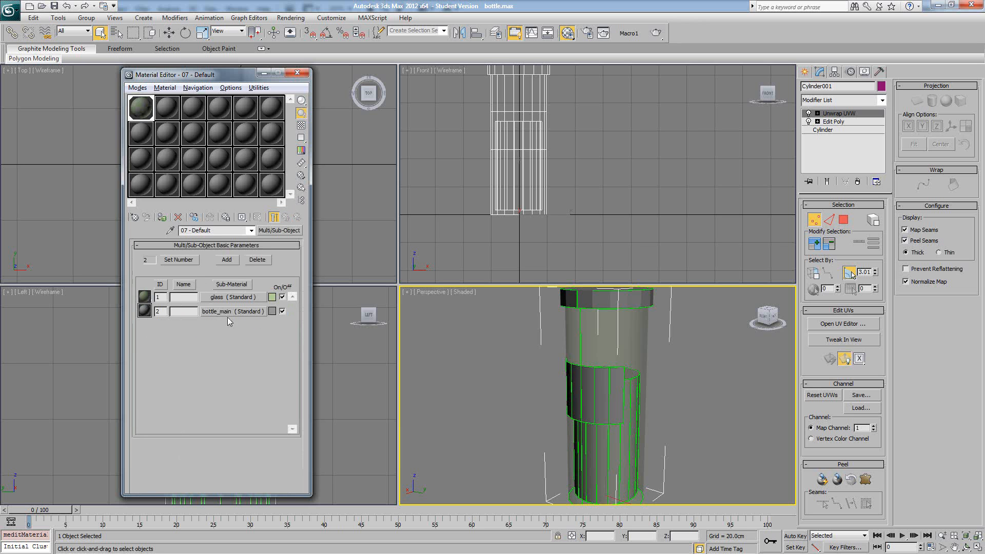
{"action": "middle_click_drag", "start_coordinate": [593, 338], "coordinate": [555, 334], "text": "alt"}
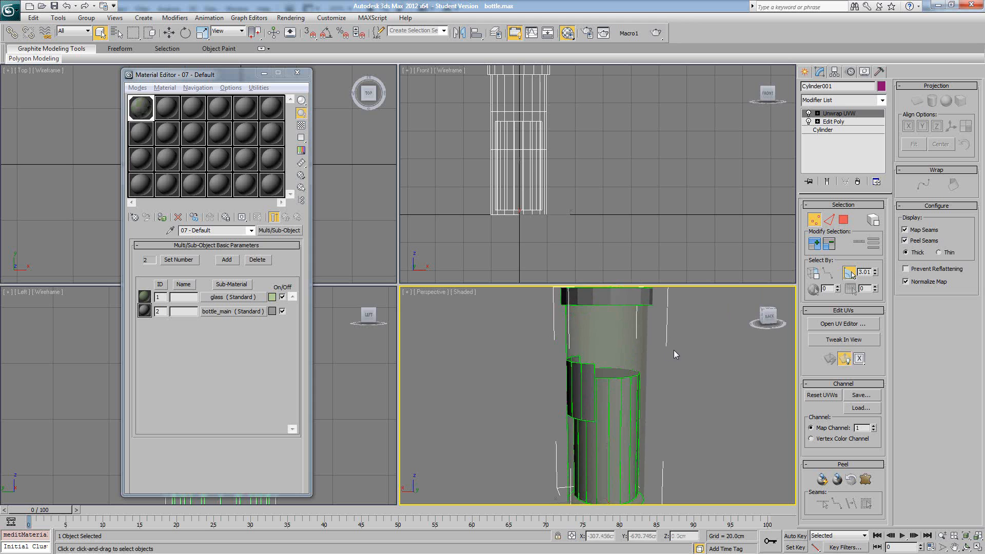
{"action": "middle_click_drag", "start_coordinate": [673, 350], "coordinate": [574, 369], "text": "alt"}
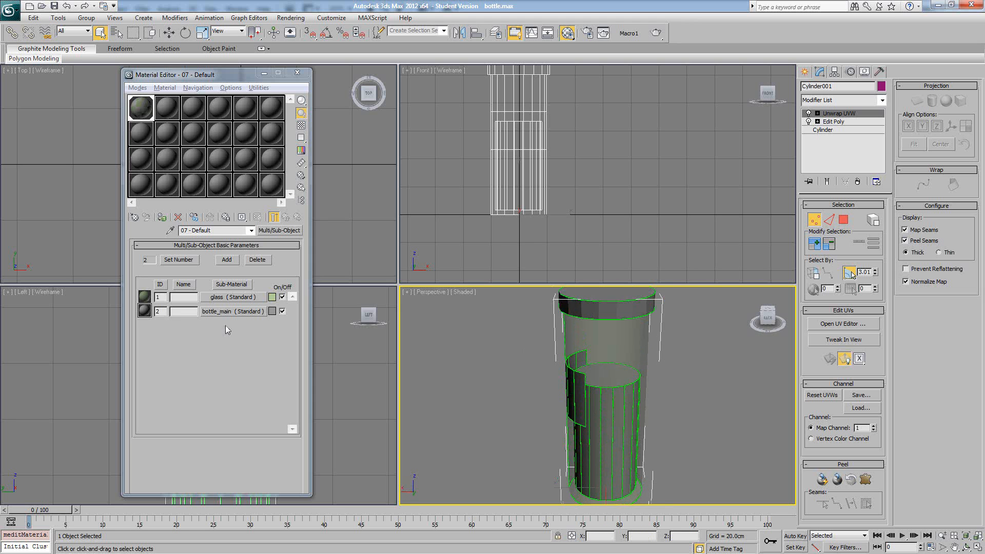
{"action": "left_click", "coordinate": [230, 296]}
{"action": "left_click", "coordinate": [279, 219]}
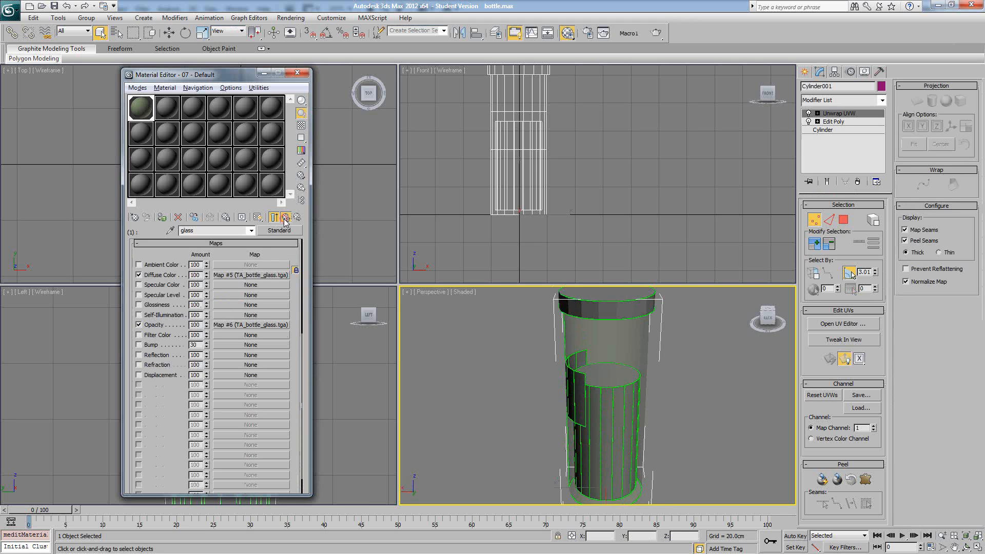
{"action": "middle_click_drag", "start_coordinate": [654, 376], "coordinate": [713, 367], "text": "alt"}
{"action": "left_click", "coordinate": [702, 382]}
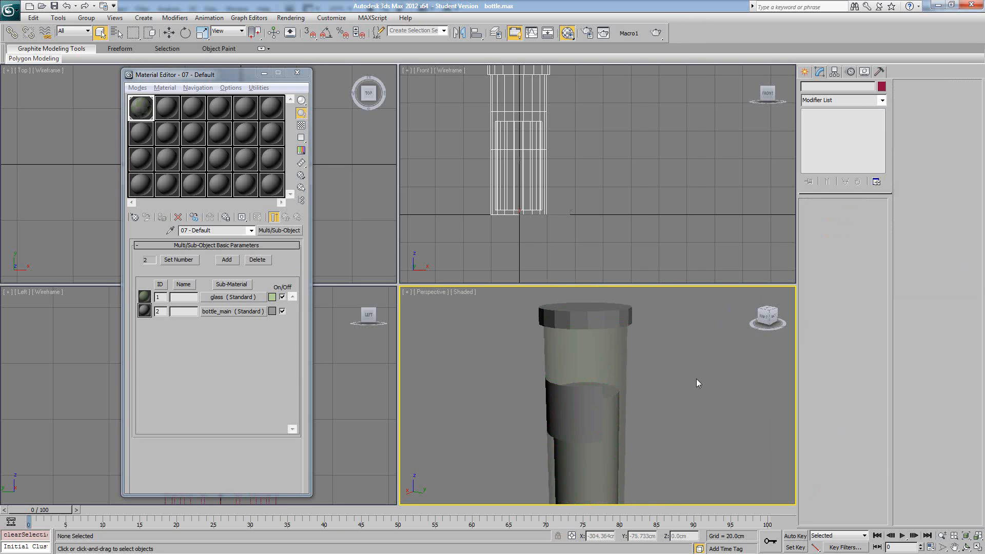
{"action": "scroll", "coordinate": [684, 357], "scroll_direction": "down", "scroll_amount": 5}
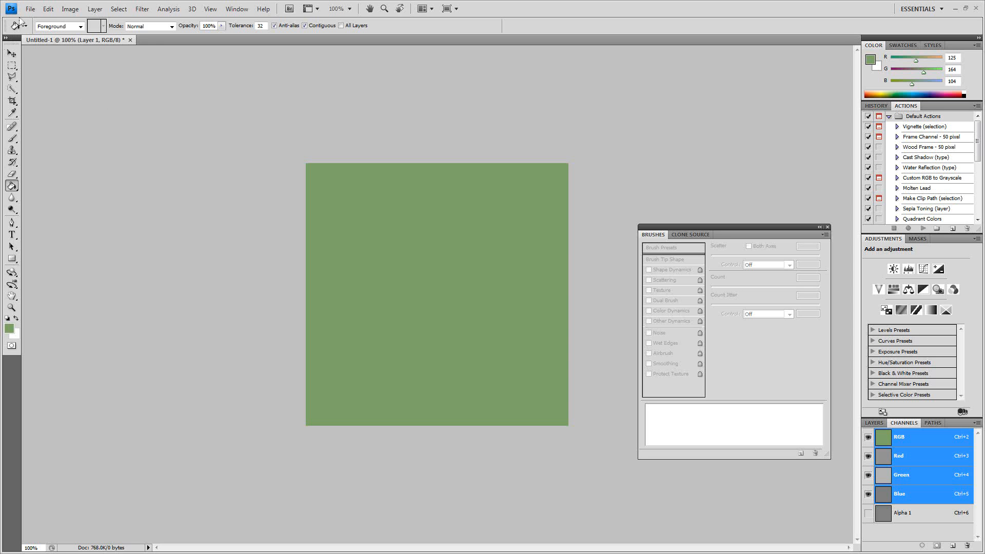
- Switch to Photoshop and open the UV template bottle_UV.tga from the Desktop
{"action": "left_click", "coordinate": [30, 9]}
{"action": "left_click", "coordinate": [25, 27]}
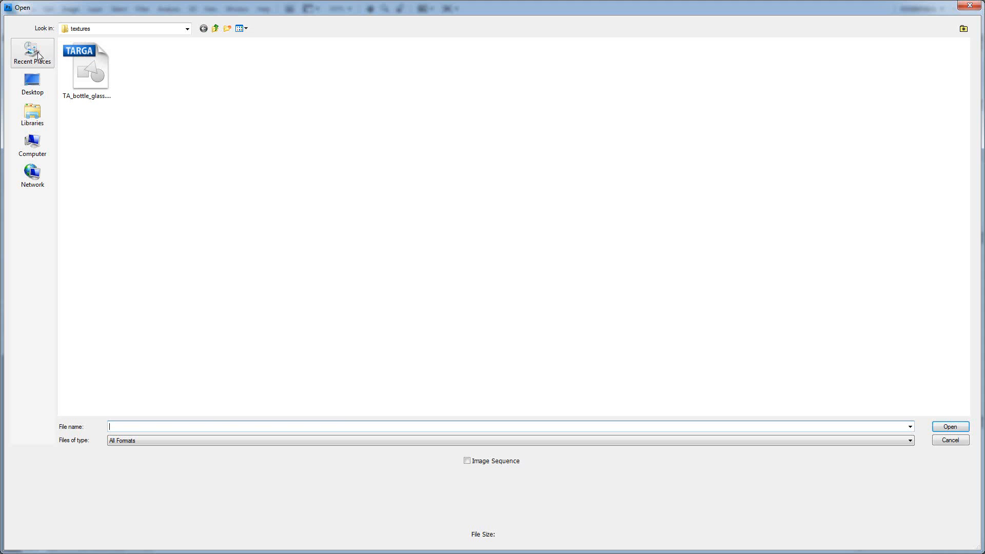
{"action": "left_click", "coordinate": [32, 51]}
{"action": "left_click", "coordinate": [31, 78]}
{"action": "double_click", "coordinate": [91, 55]}
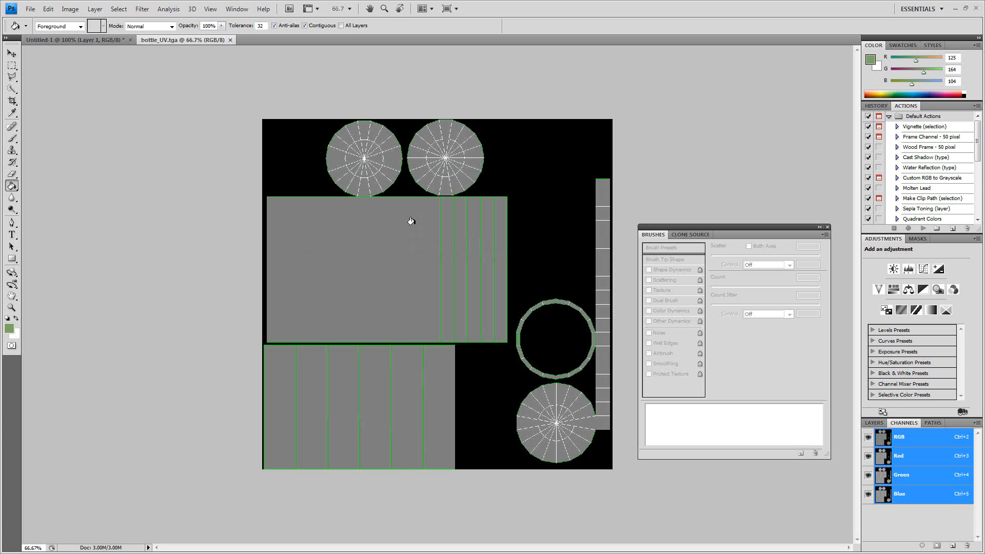
- Add a new layer named label above the UV template background
{"action": "left_click", "coordinate": [873, 423]}
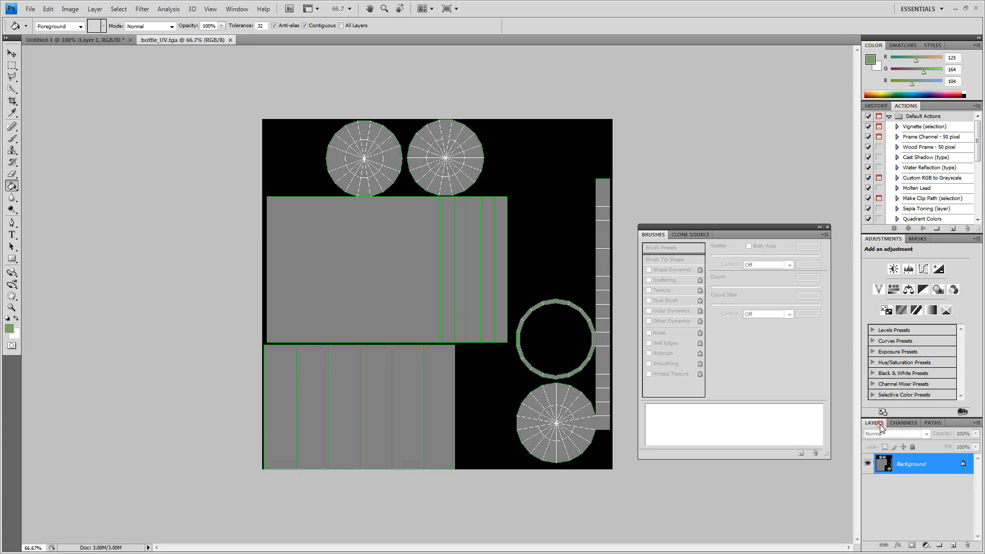
{"action": "left_click", "coordinate": [952, 545]}
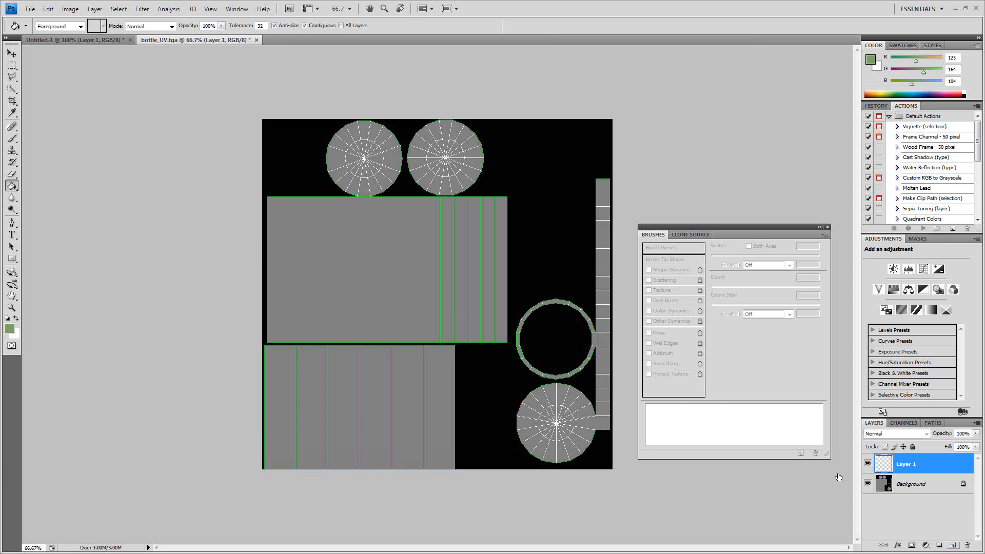
{"action": "double_click", "coordinate": [905, 464]}
{"action": "type", "text": "label"}
{"action": "key", "text": "Return"}
- Add two more layers above the label layer, naming them cap and liquid
{"action": "left_click", "coordinate": [953, 545]}
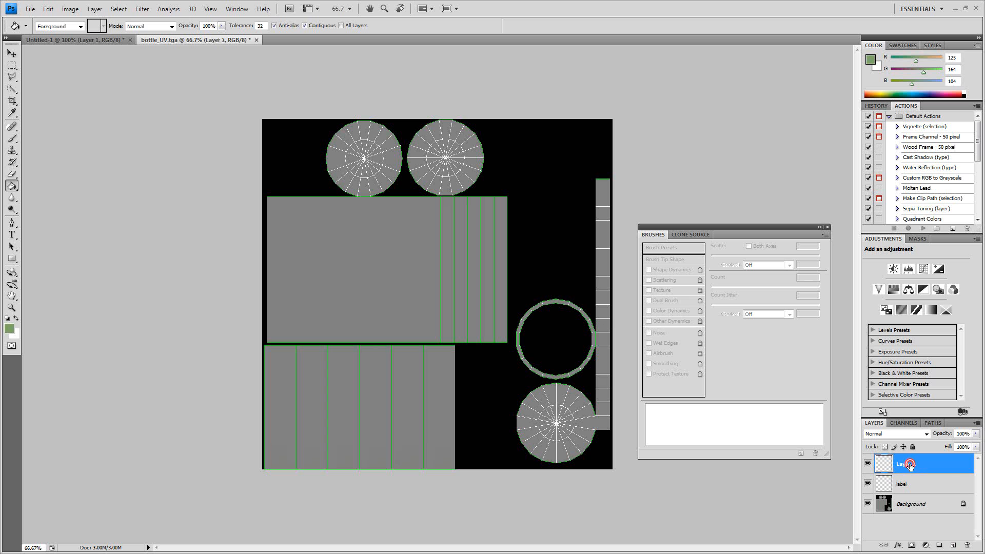
{"action": "double_click", "coordinate": [909, 464]}
{"action": "type", "text": "cap"}
{"action": "key", "text": "Return"}
{"action": "left_click", "coordinate": [952, 547]}
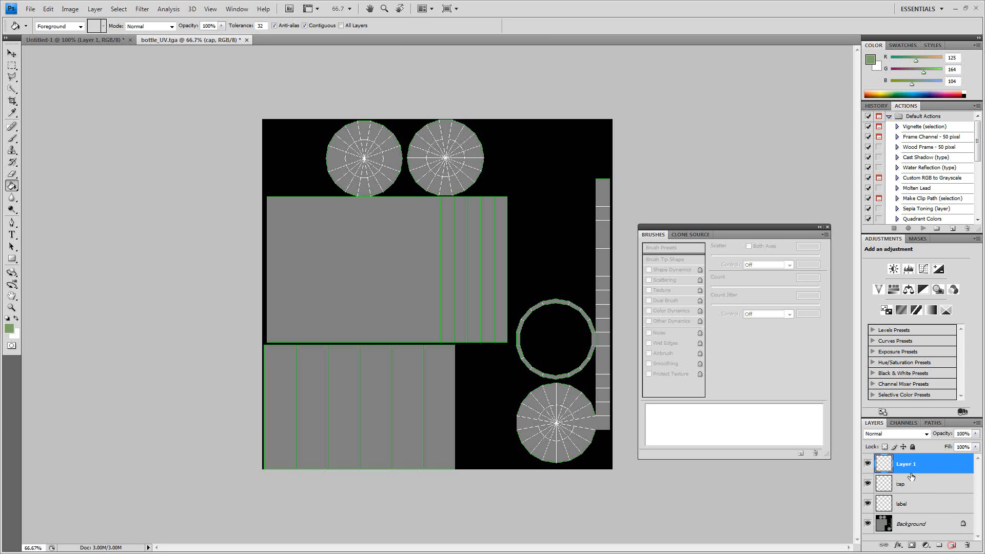
{"action": "double_click", "coordinate": [908, 464]}
{"action": "type", "text": "liqui"}
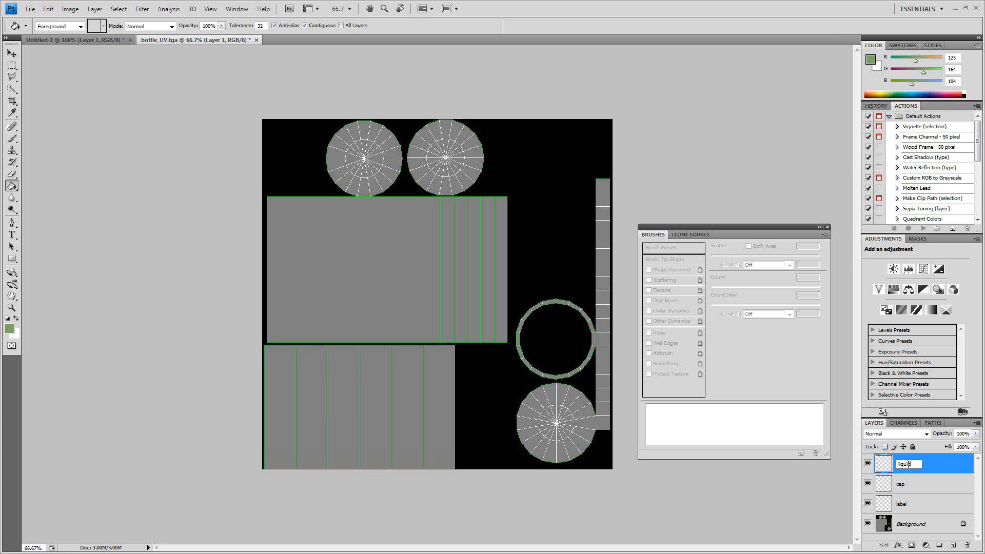
{"action": "type", "text": "d"}
{"action": "key", "text": "Return"}
- Make the label layer active and marquee-select the rectangular label UV shell in the template's lower-left corner
{"action": "left_click", "coordinate": [904, 505]}
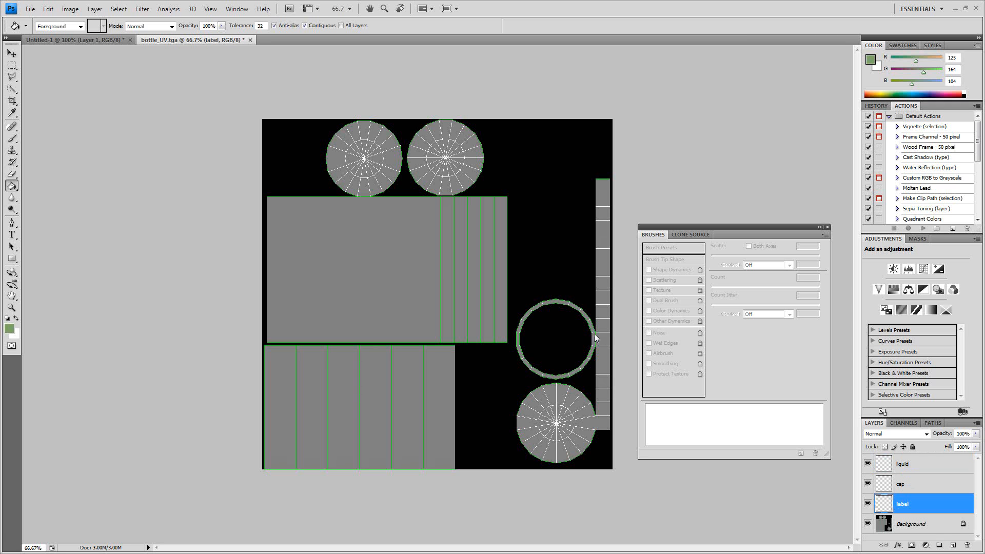
{"action": "left_click", "coordinate": [12, 65]}
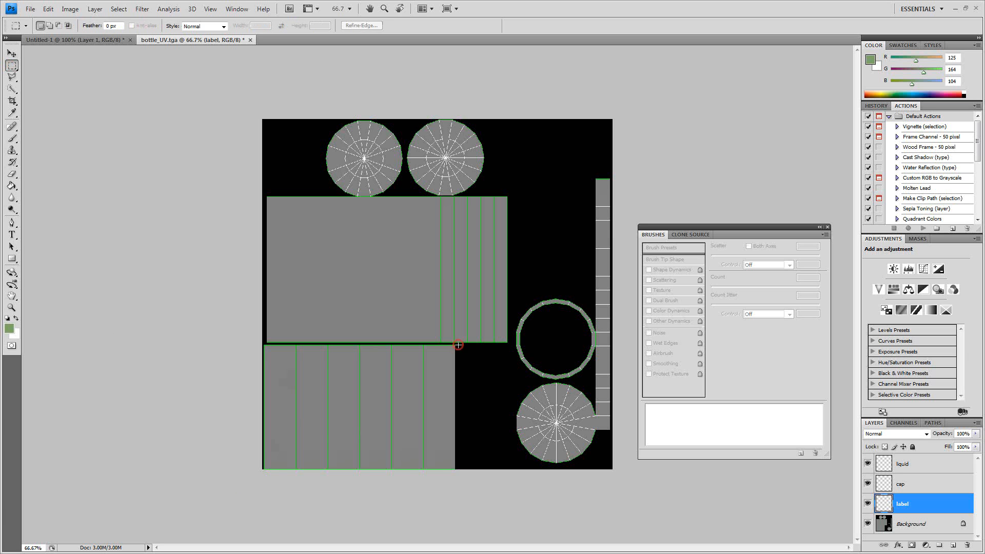
{"action": "left_click_drag", "start_coordinate": [458, 345], "coordinate": [459, 345]}
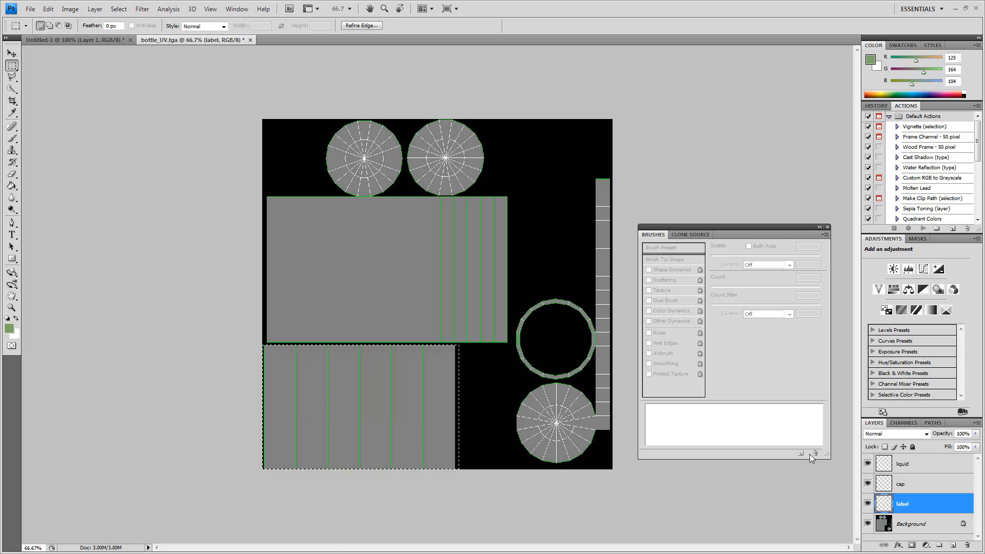
- Set the foreground colour to tan #b1a879 and paint the whole label selection with a hard round 114 px brush
{"action": "left_click", "coordinate": [9, 328]}
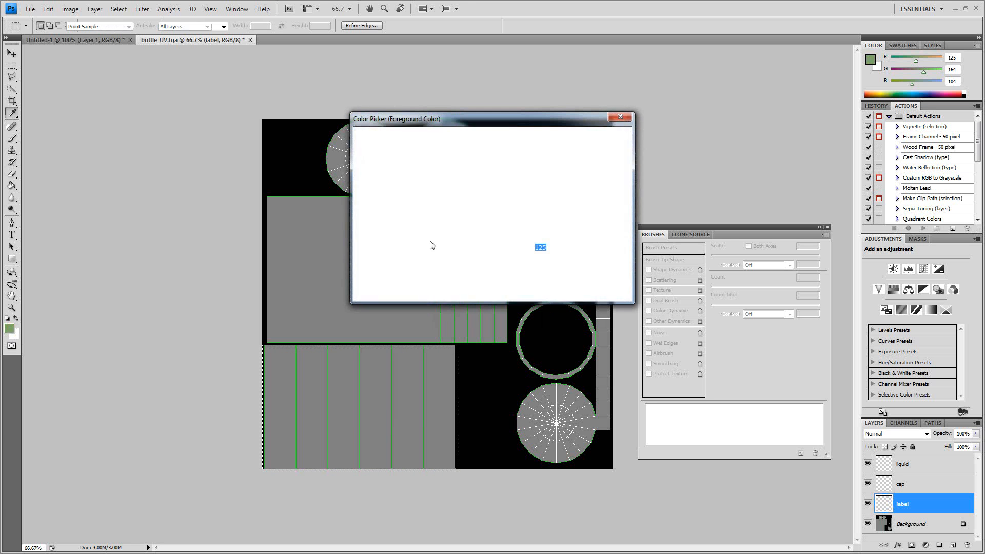
{"action": "left_click_drag", "start_coordinate": [503, 238], "coordinate": [502, 256]}
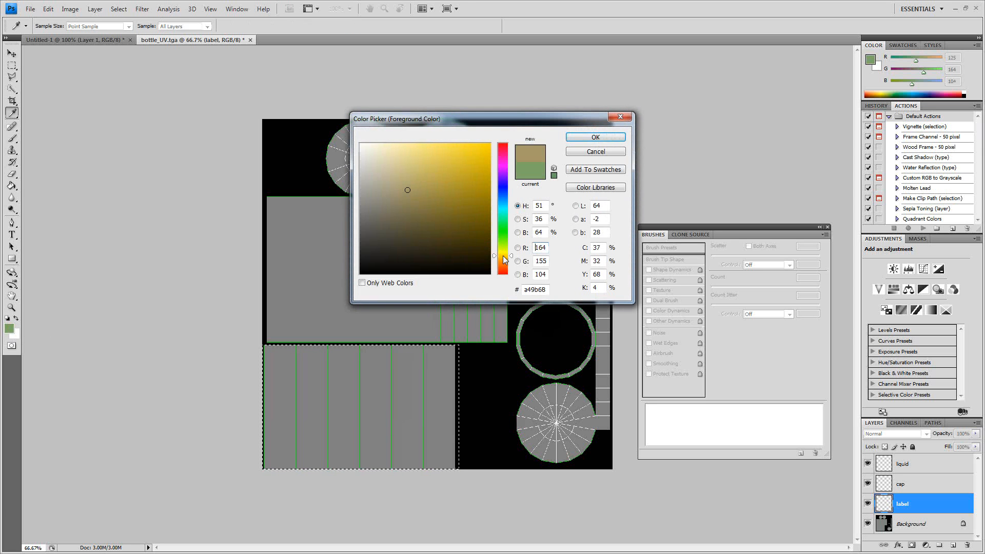
{"action": "left_click_drag", "start_coordinate": [409, 190], "coordinate": [401, 183]}
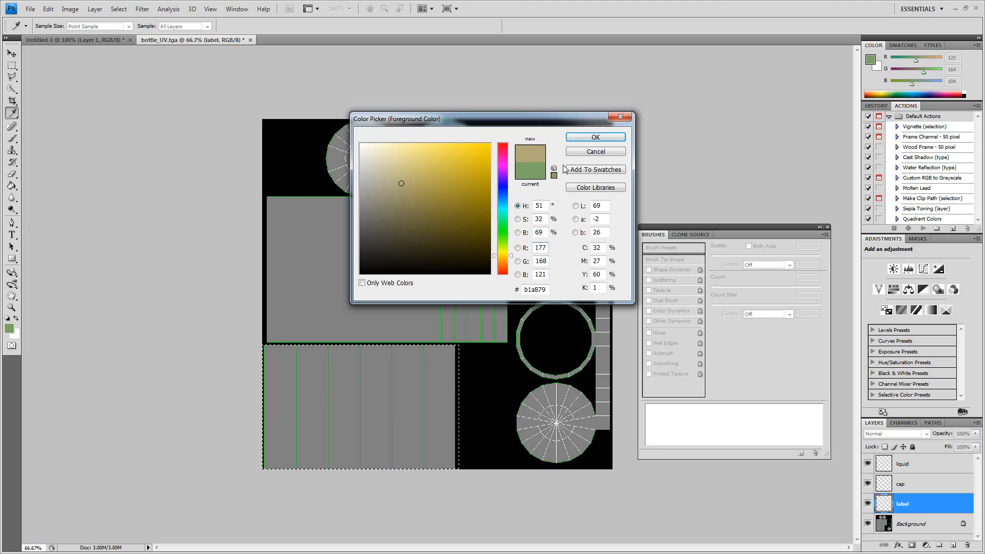
{"action": "left_click", "coordinate": [584, 135]}
{"action": "left_click", "coordinate": [12, 138]}
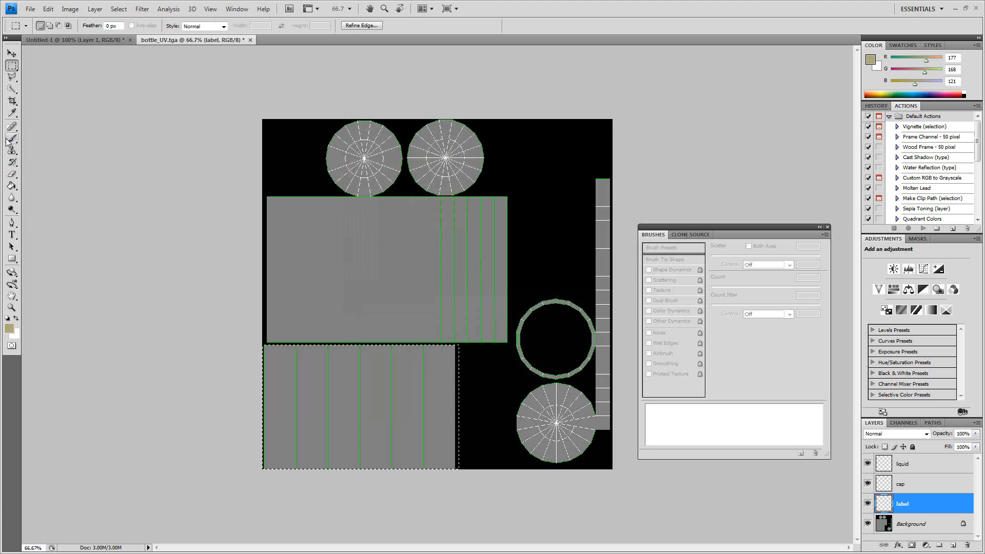
{"action": "right_click", "coordinate": [329, 372]}
{"action": "left_click", "coordinate": [370, 393]}
{"action": "mouse_move", "coordinate": [323, 363]}
{"action": "left_mouse_down"}
{"action": "mouse_move", "coordinate": [338, 360]}
{"action": "mouse_move", "coordinate": [254, 371]}
{"action": "mouse_move", "coordinate": [276, 425]}
{"action": "mouse_move", "coordinate": [340, 400]}
{"action": "mouse_move", "coordinate": [417, 451]}
{"action": "mouse_move", "coordinate": [297, 454]}
{"action": "mouse_move", "coordinate": [459, 466]}
{"action": "left_mouse_up"}
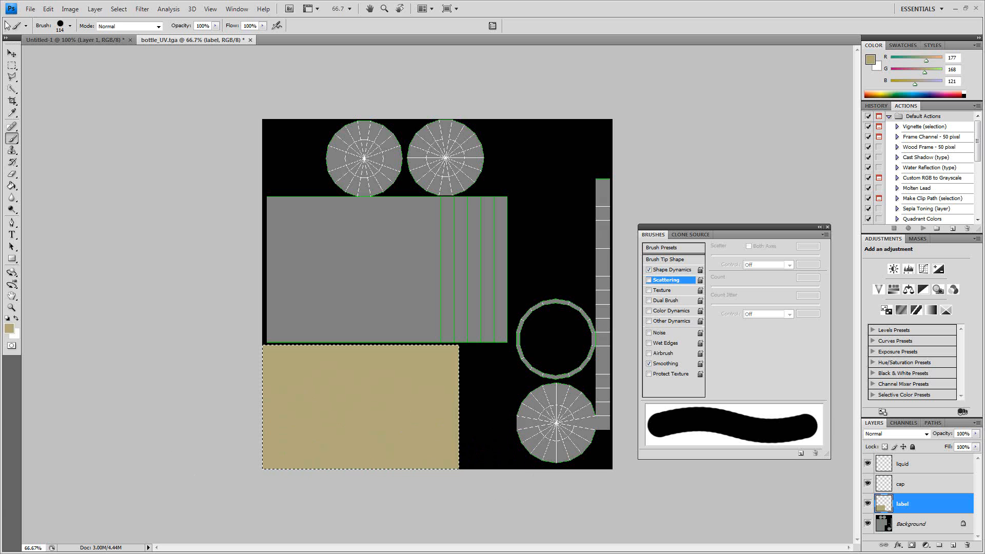
- Marquee-select the large upper-left UV area with its two discs and make the liquid layer active
{"action": "left_click", "coordinate": [13, 65]}
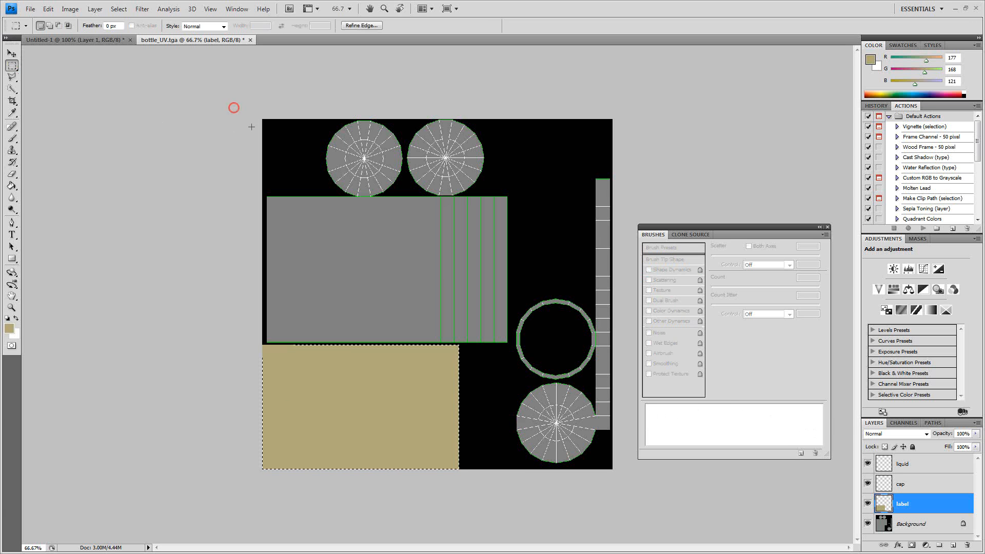
{"action": "left_click_drag", "start_coordinate": [484, 339], "coordinate": [509, 342]}
{"action": "left_click", "coordinate": [920, 460]}
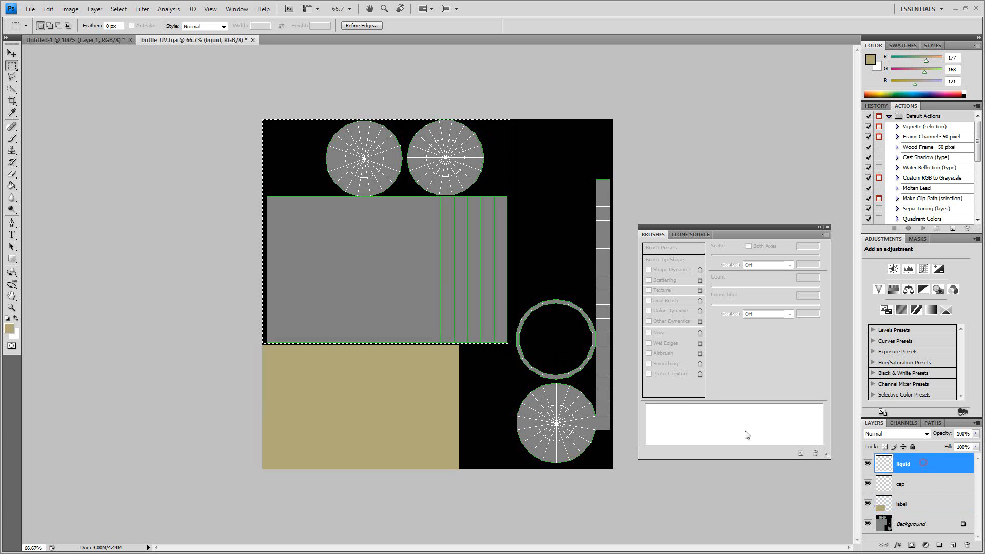
- Set the foreground colour to purple, RGB 184, 71, 217, and fill the liquid selection with it at 100% opacity
{"action": "left_click", "coordinate": [9, 328]}
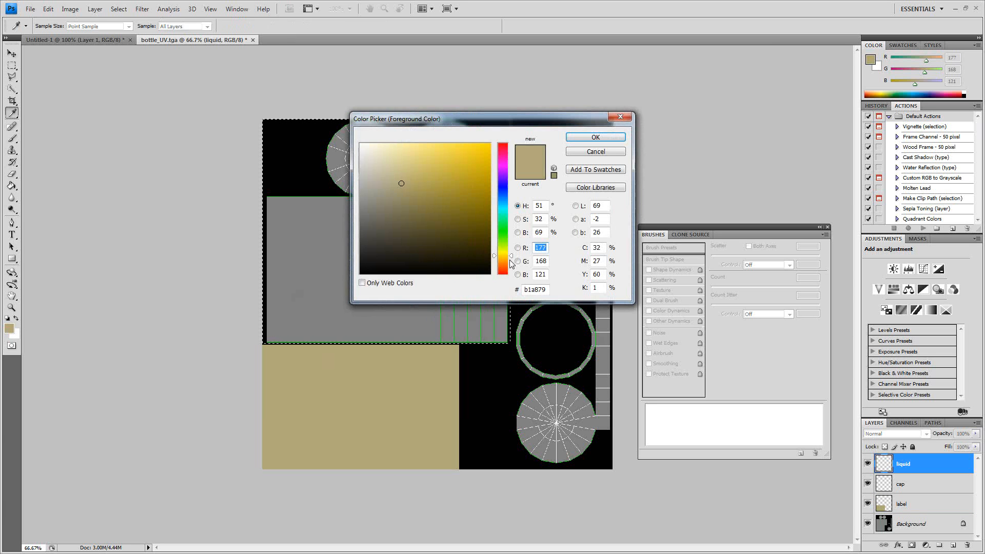
{"action": "left_click_drag", "start_coordinate": [503, 192], "coordinate": [447, 162]}
{"action": "left_click", "coordinate": [595, 137]}
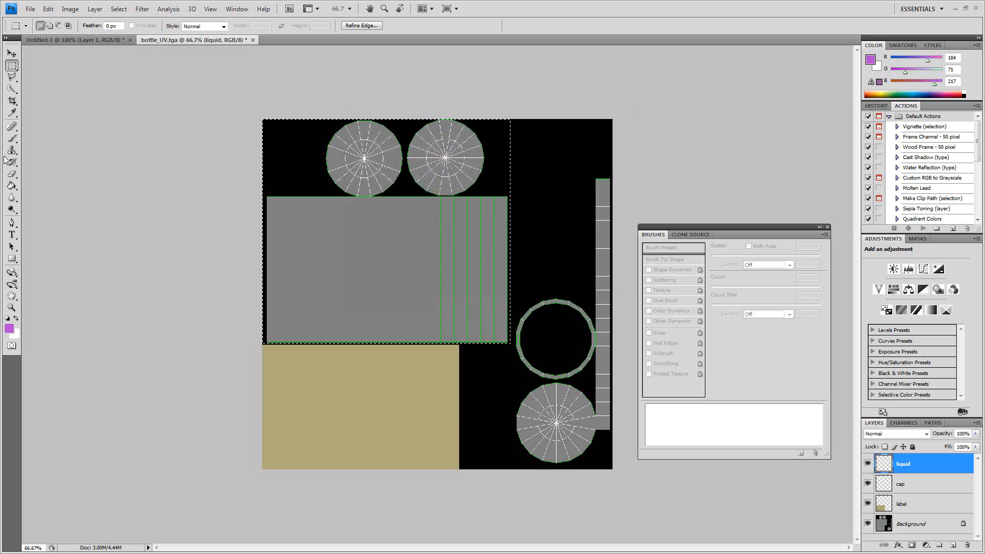
{"action": "key", "text": "b"}
{"action": "right_click", "coordinate": [308, 194]}
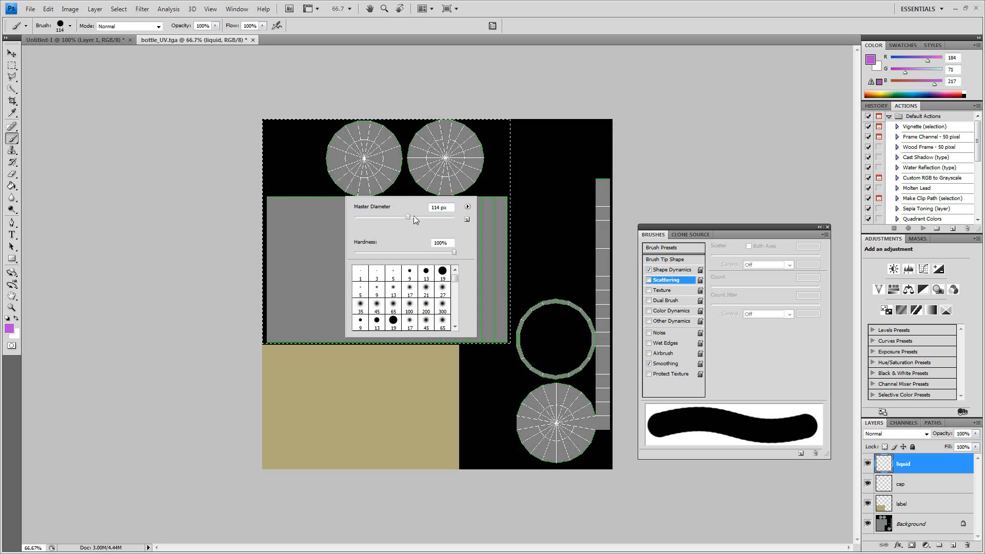
{"action": "left_click", "coordinate": [48, 10]}
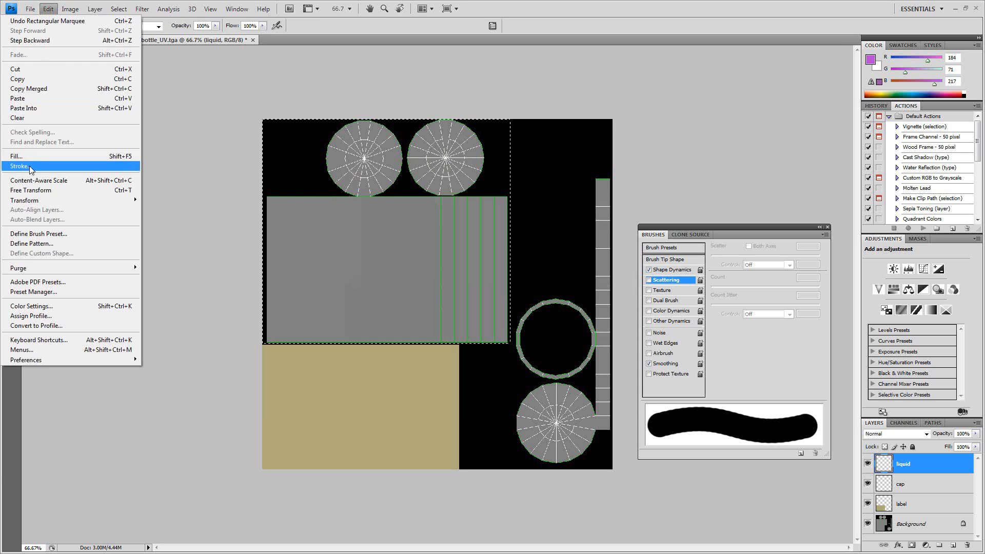
{"action": "left_click", "coordinate": [30, 158]}
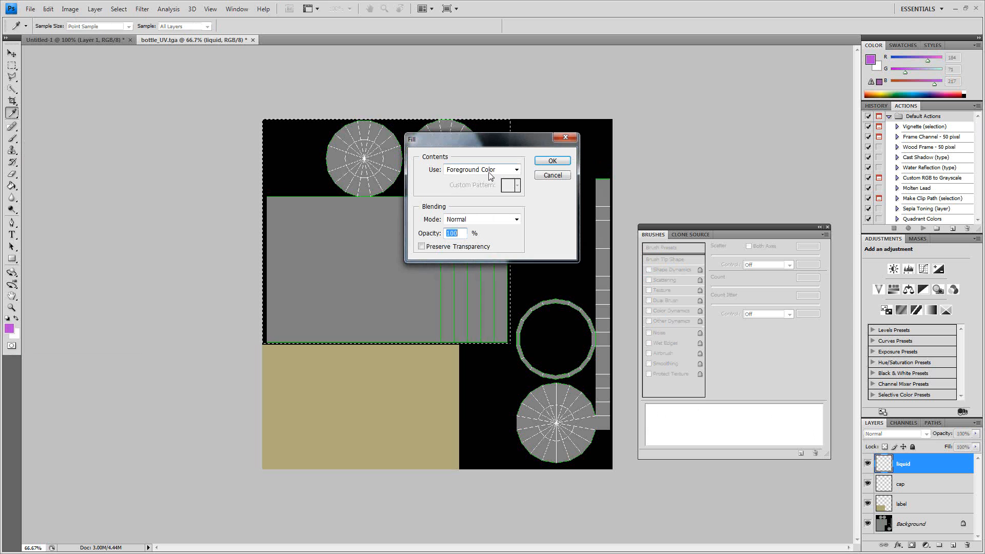
{"action": "left_click", "coordinate": [550, 161]}
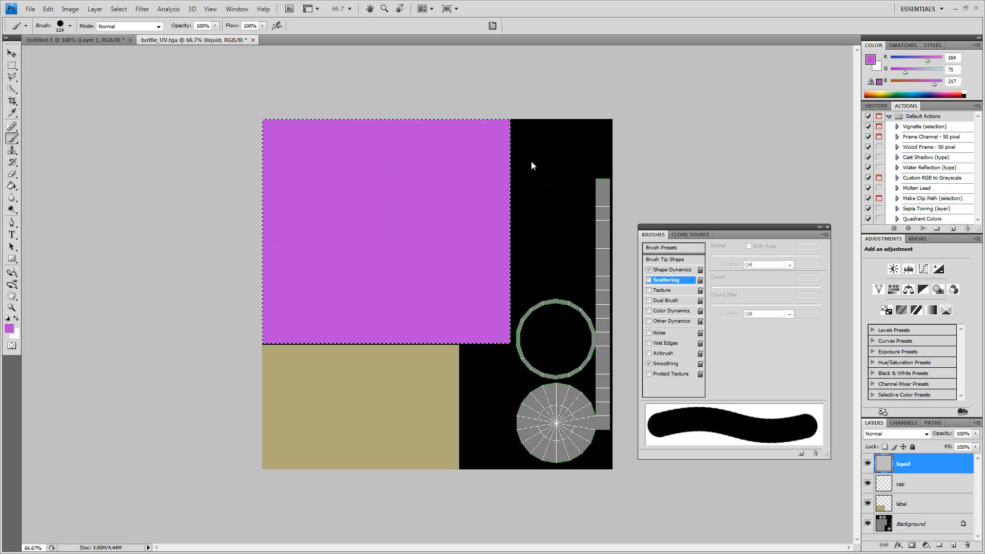
- Marquee-select the ring, disc and vertical strip UV shells on the template's right side and make the cap layer active
{"action": "key", "text": "m"}
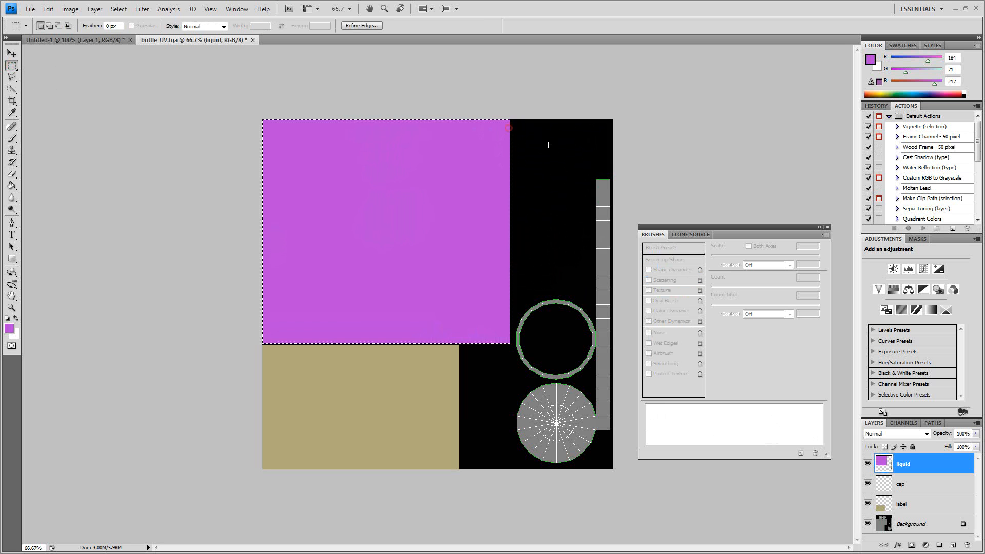
{"action": "left_click", "coordinate": [619, 176]}
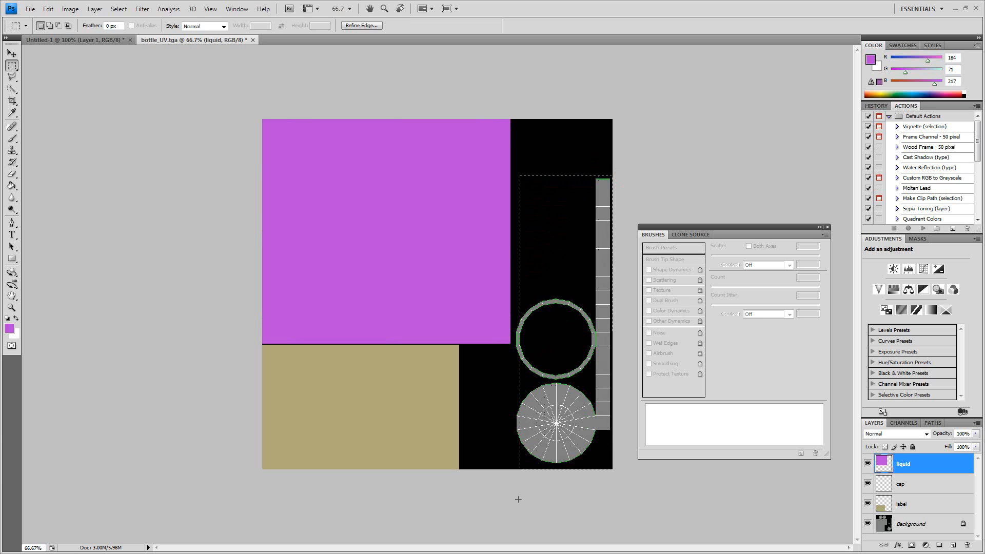
{"action": "left_click_drag", "start_coordinate": [515, 501], "coordinate": [515, 502]}
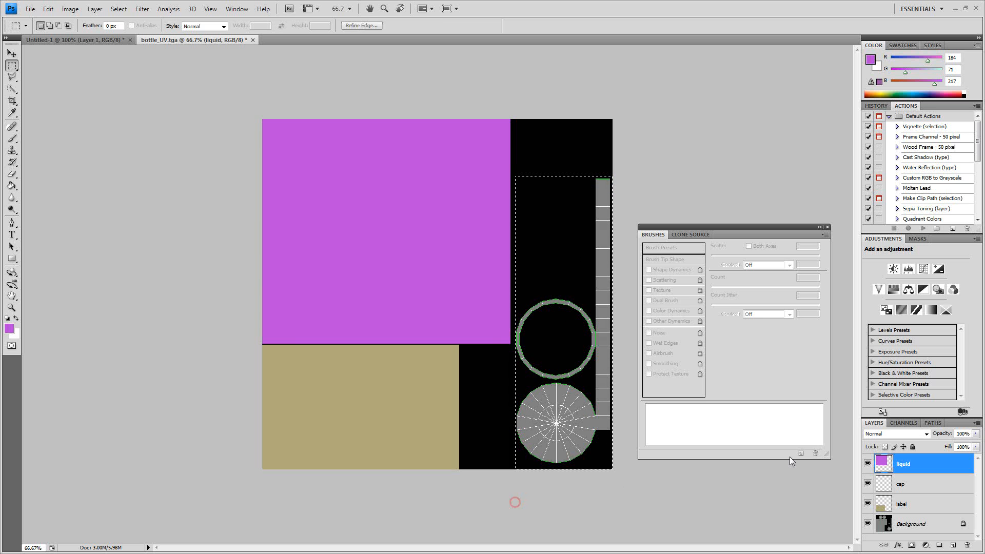
{"action": "left_click", "coordinate": [908, 476]}
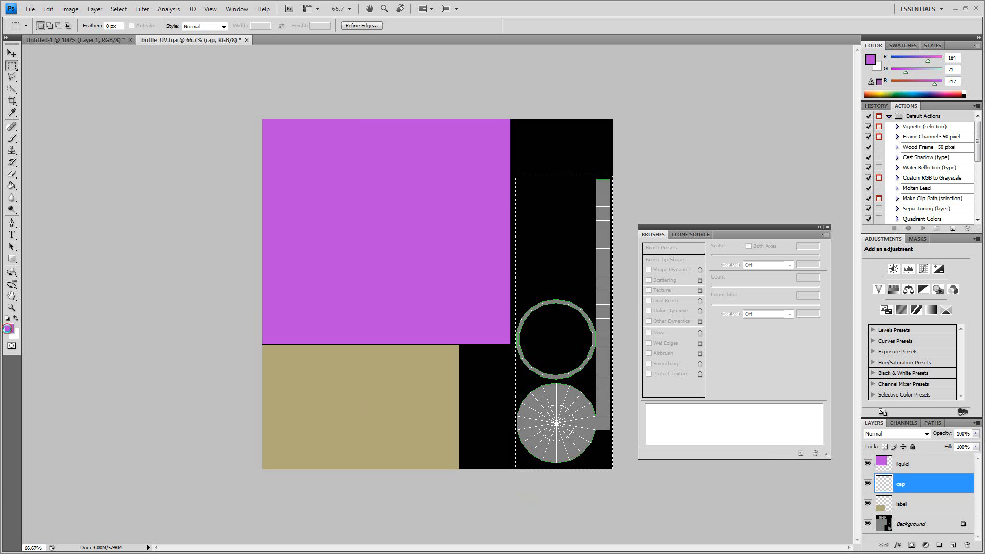
- Set the foreground colour to dark grey #343234 and fill the cap selection with it
{"action": "left_click", "coordinate": [9, 328]}
{"action": "left_click_drag", "start_coordinate": [415, 237], "coordinate": [365, 246]}
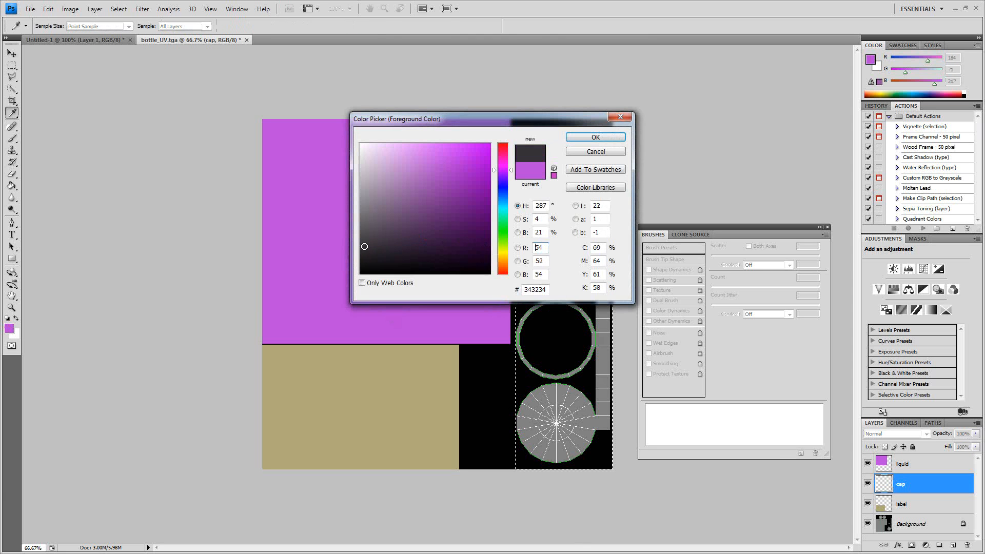
{"action": "left_click", "coordinate": [595, 137]}
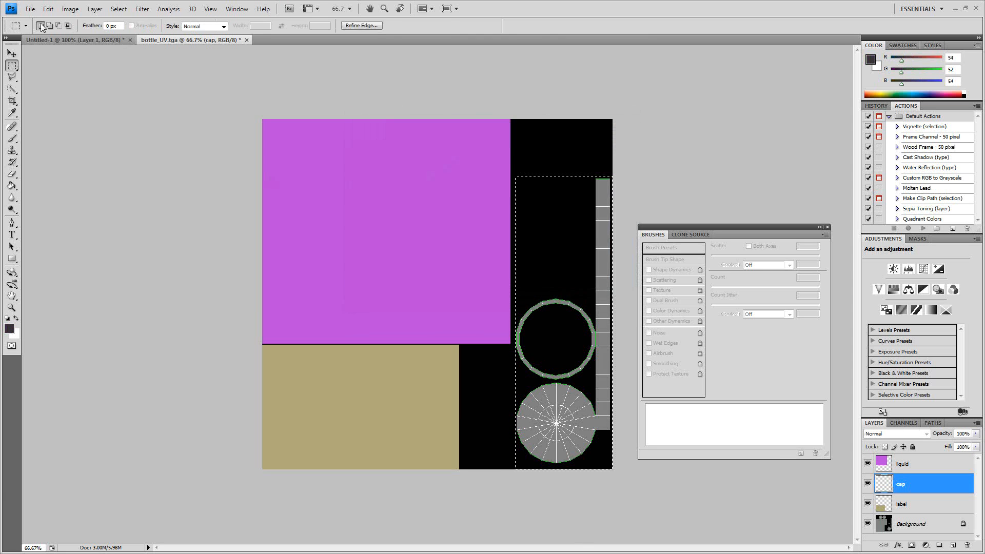
{"action": "left_click", "coordinate": [51, 9]}
{"action": "left_click", "coordinate": [37, 153]}
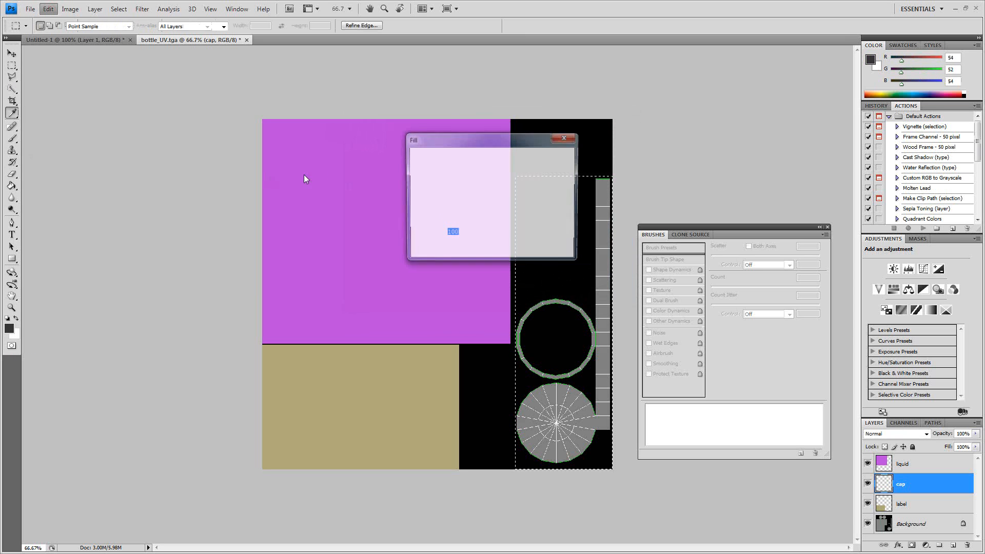
{"action": "left_click", "coordinate": [552, 161]}
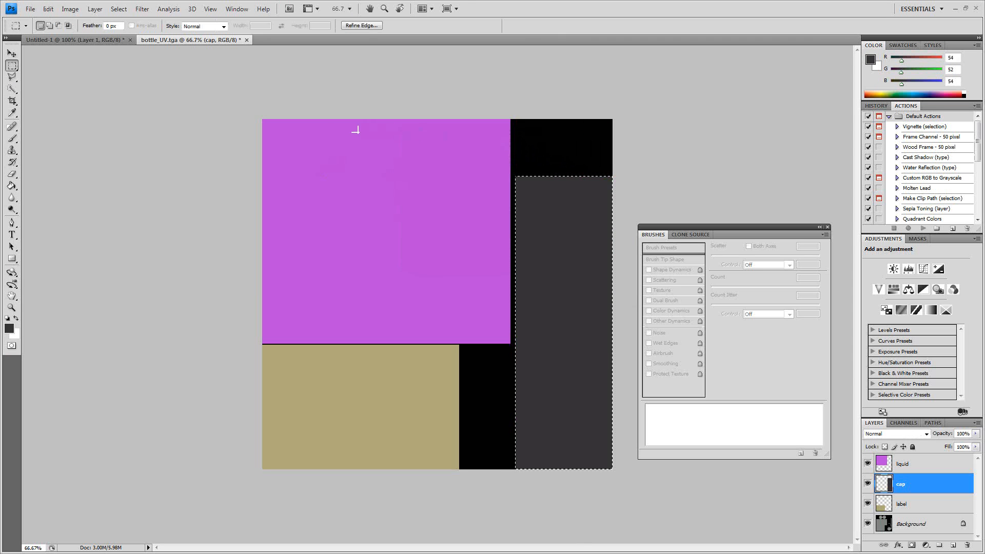
- Save a copy of the texture in Targa format as TA_bottle_main in the textures folder, at 32 bits/pixel
{"action": "left_click", "coordinate": [30, 9]}
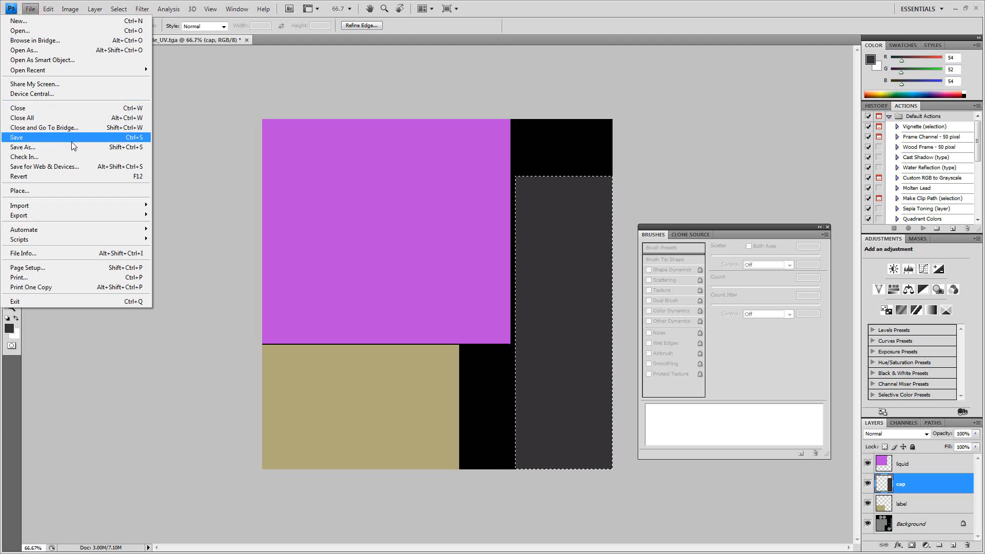
{"action": "left_click", "coordinate": [71, 146]}
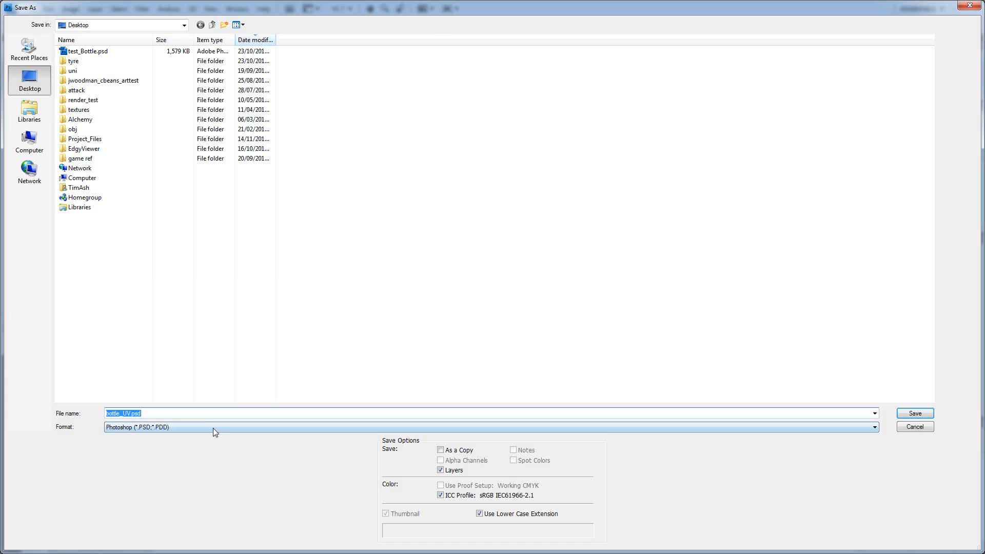
{"action": "left_click", "coordinate": [213, 427]}
{"action": "left_click", "coordinate": [172, 411]}
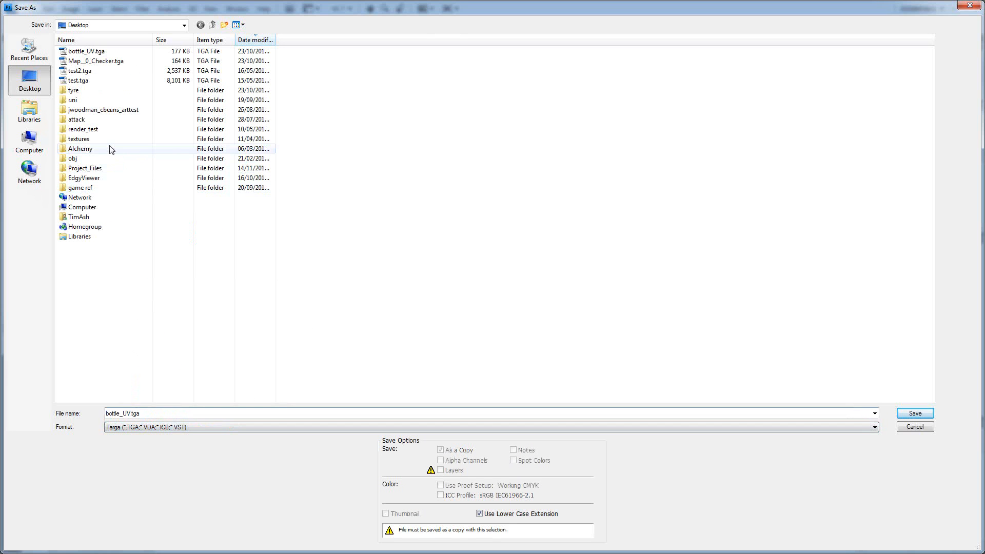
{"action": "left_click", "coordinate": [29, 47]}
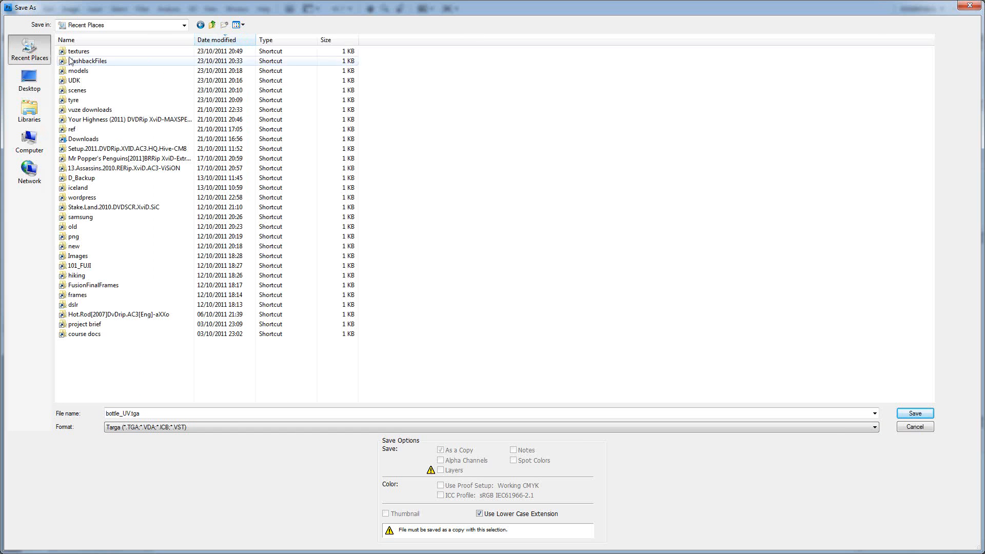
{"action": "left_click", "coordinate": [79, 52]}
{"action": "double_click", "coordinate": [79, 52]}
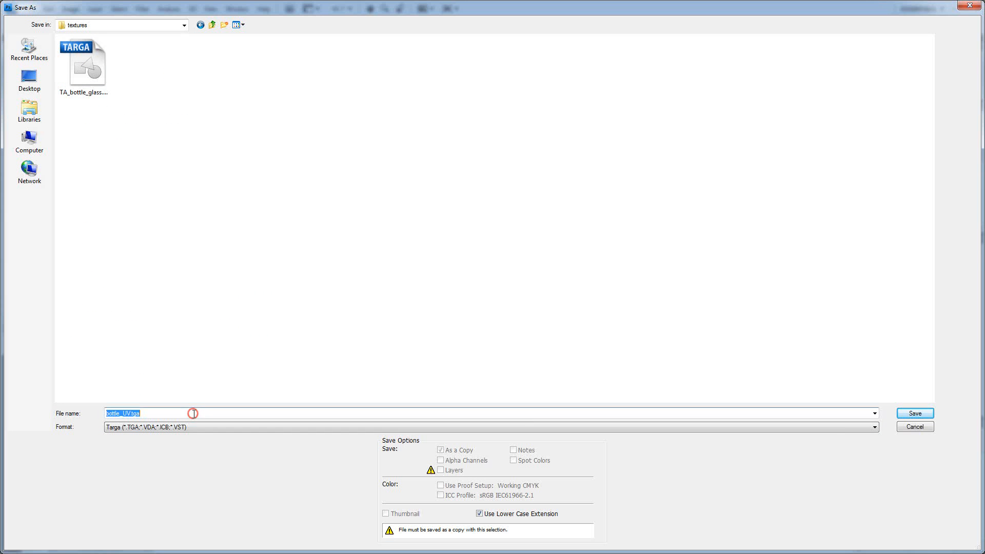
{"action": "type", "text": "TA_"}
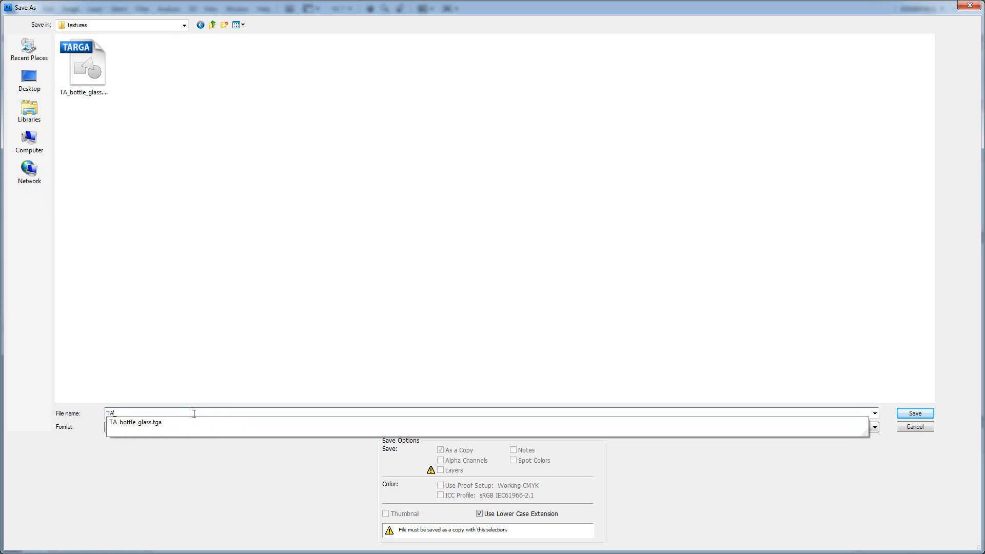
{"action": "type", "text": "bottle_main"}
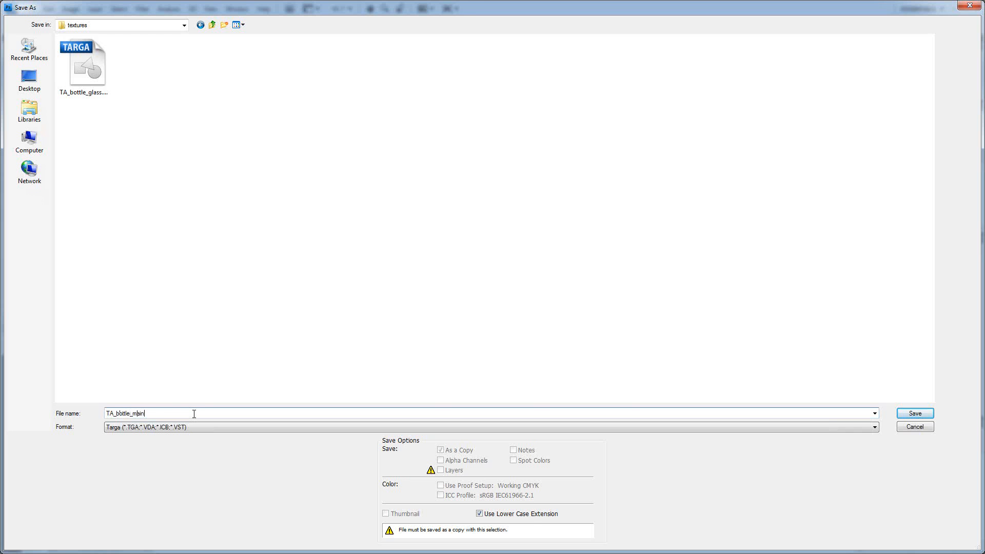
{"action": "key", "text": "Return"}
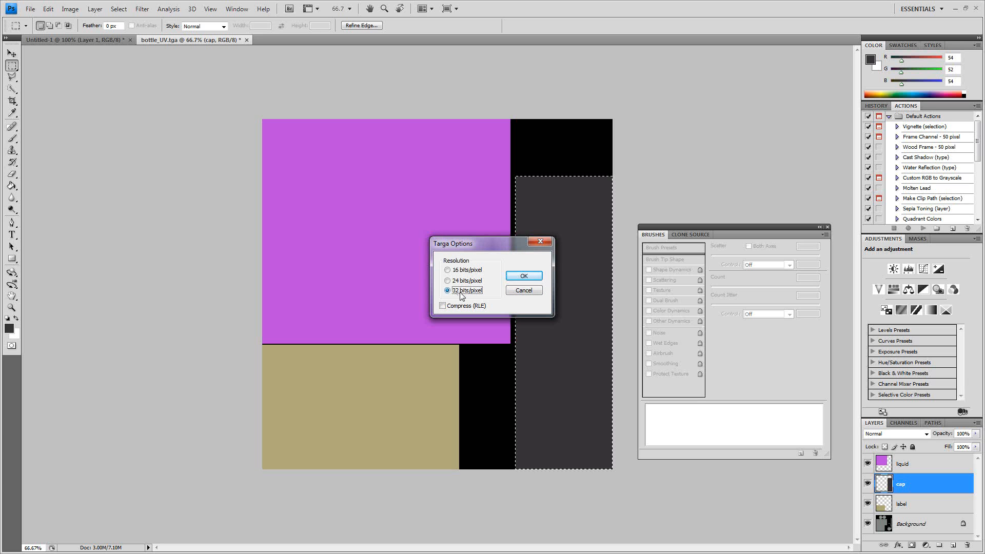
{"action": "left_click", "coordinate": [523, 277]}
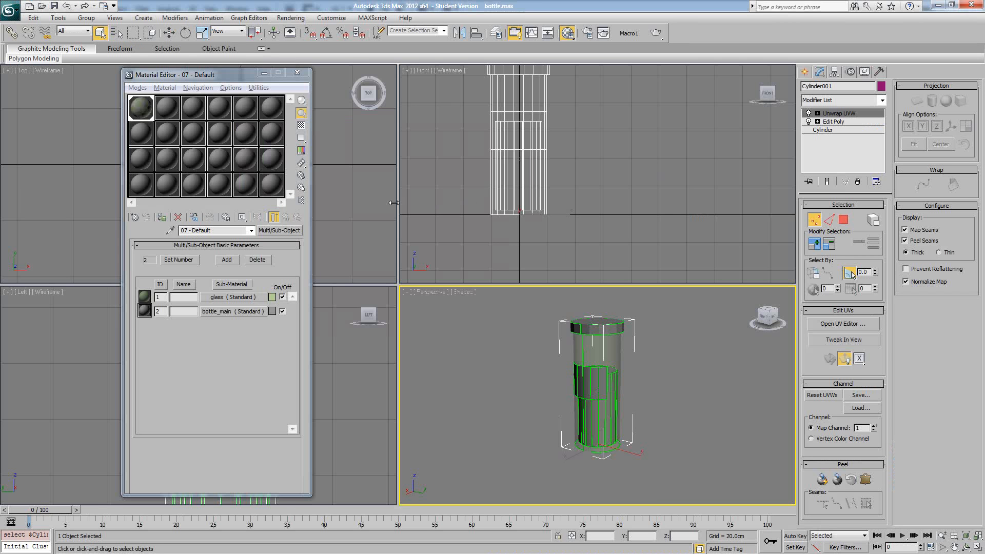
- In 3ds Max, assign TA_bottle_main.tga as the bottle_main sub-material's diffuse bitmap and show the map in the viewport
{"action": "left_click", "coordinate": [213, 311]}
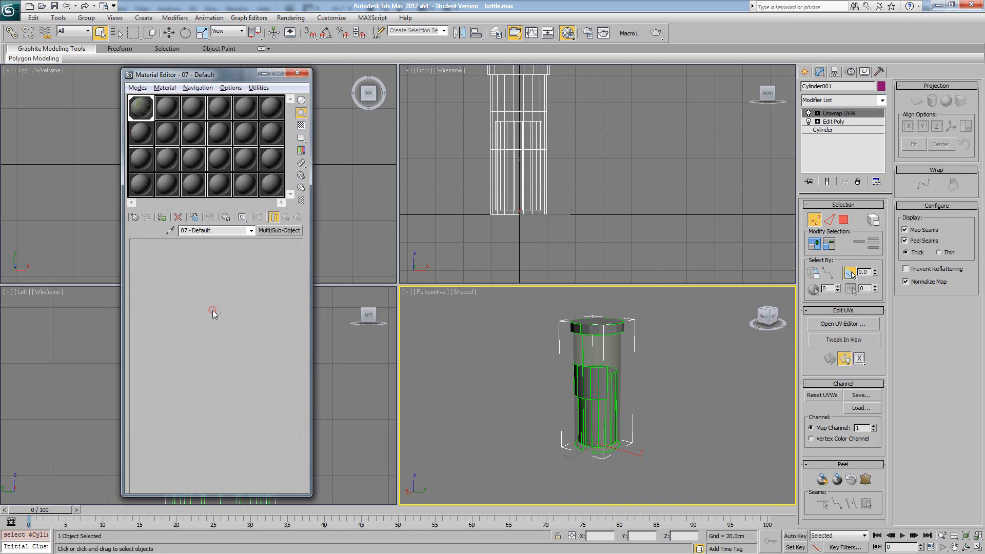
{"action": "left_click", "coordinate": [206, 308]}
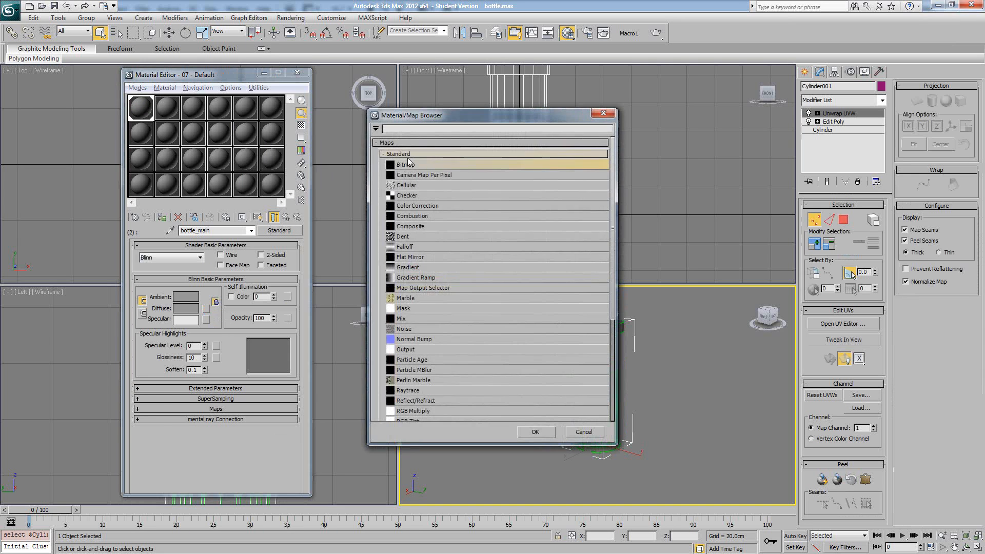
{"action": "double_click", "coordinate": [407, 165]}
{"action": "left_click", "coordinate": [99, 82]}
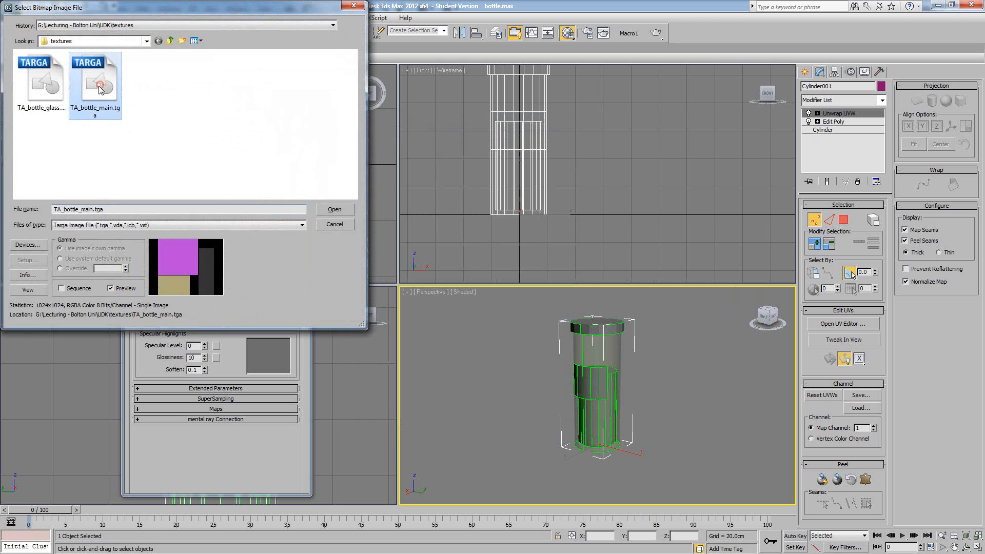
{"action": "double_click", "coordinate": [100, 82]}
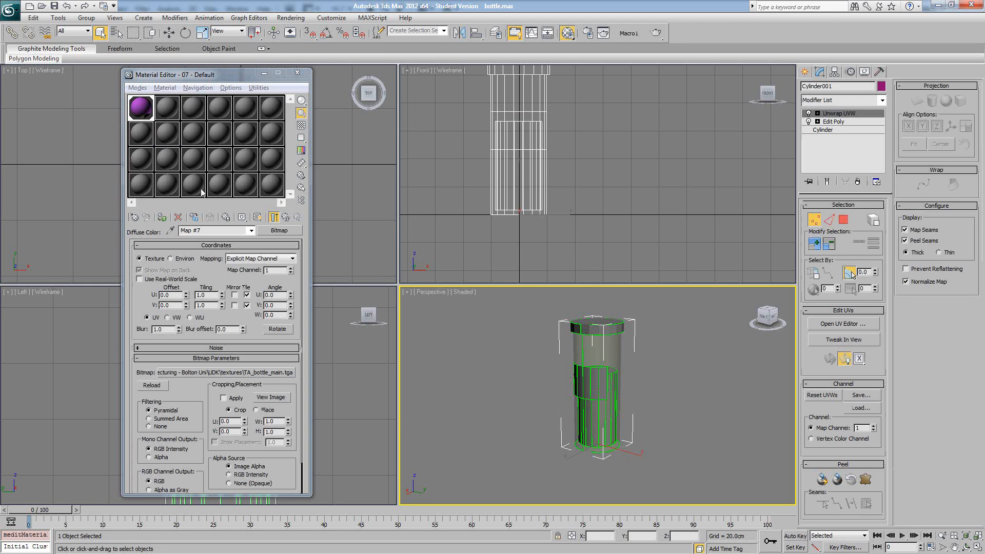
{"action": "left_click", "coordinate": [257, 217]}
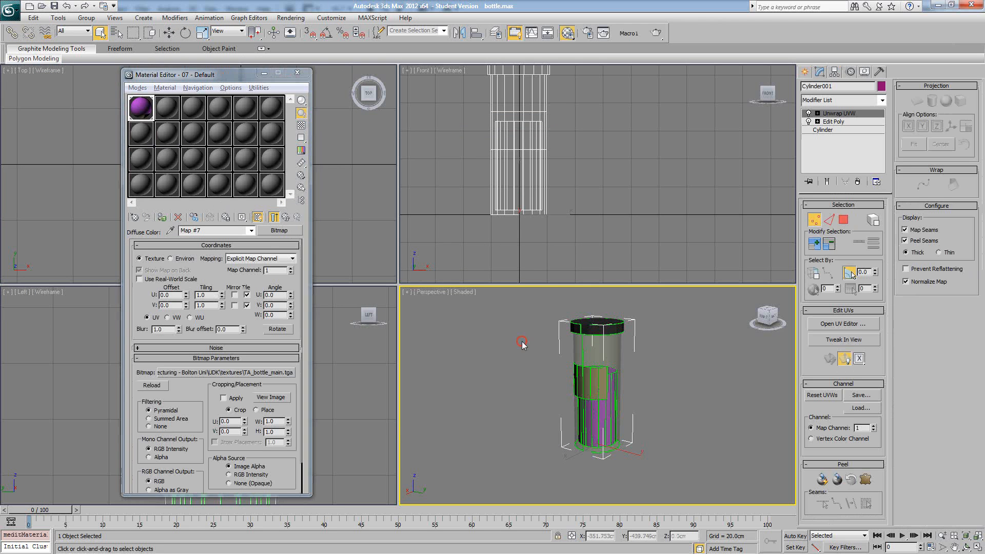
- Select the bottle in the perspective view and turn off its Map Seams and Peel Seams display
{"action": "left_click", "coordinate": [534, 330]}
{"action": "key", "text": "F4"}
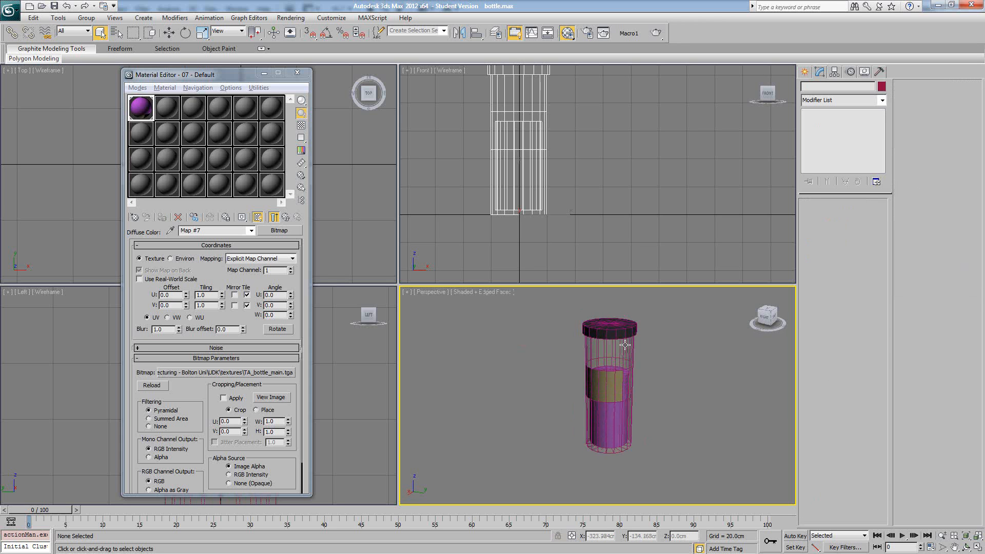
{"action": "middle_click_drag", "start_coordinate": [616, 340], "coordinate": [622, 344], "text": "alt"}
{"action": "key", "text": "F4"}
{"action": "left_click", "coordinate": [621, 344]}
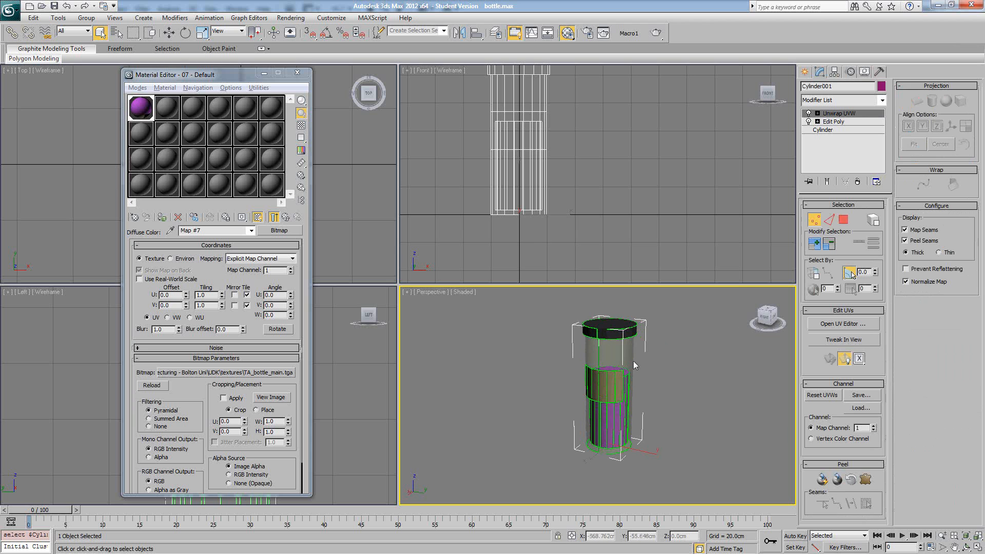
{"action": "left_click", "coordinate": [905, 229]}
{"action": "left_click", "coordinate": [904, 240]}
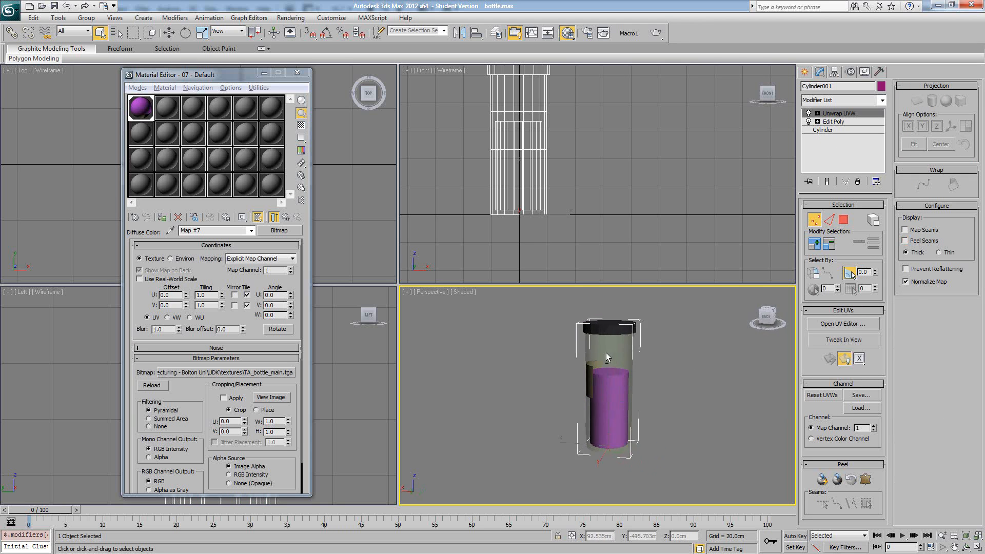
- Examine the textured bottle up close from several angles, checking the label, liquid and cap colours
{"action": "left_click", "coordinate": [694, 364]}
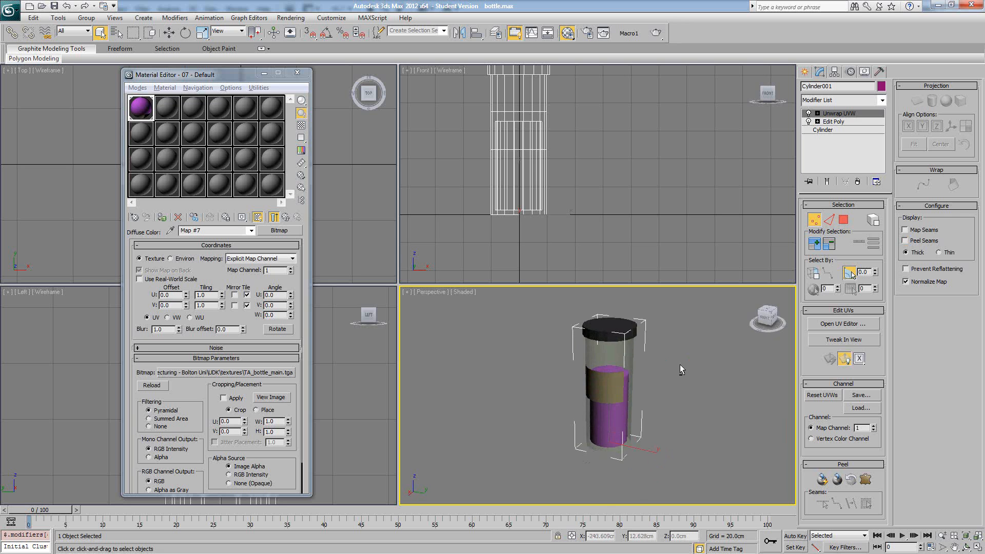
{"action": "left_click", "coordinate": [679, 364]}
{"action": "scroll", "coordinate": [660, 368], "scroll_direction": "up", "scroll_amount": 4}
{"action": "middle_click_drag", "start_coordinate": [660, 368], "coordinate": [632, 358], "text": "alt"}
{"action": "scroll", "coordinate": [660, 360], "scroll_direction": "down", "scroll_amount": 5}
{"action": "scroll", "coordinate": [627, 355], "scroll_direction": "up", "scroll_amount": 3}
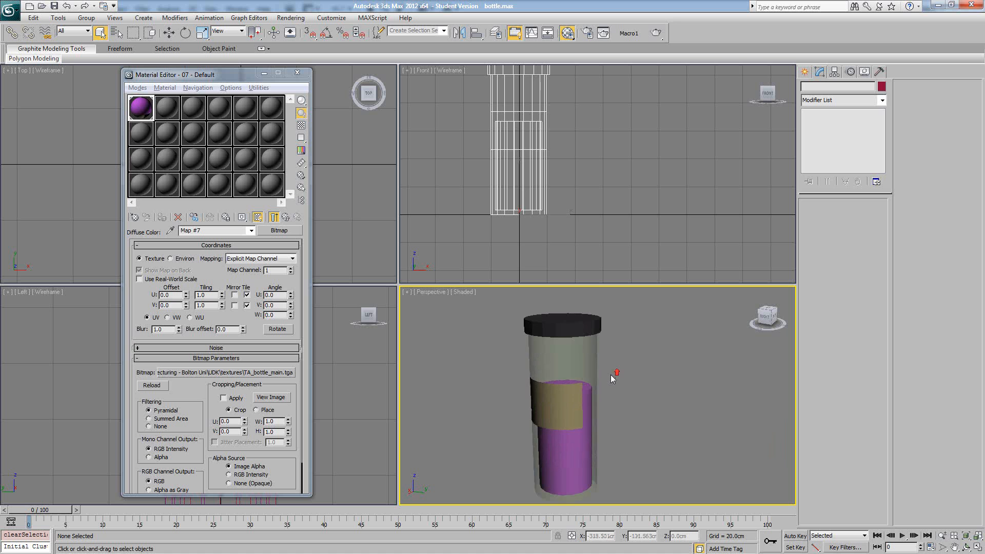
{"action": "left_click", "coordinate": [564, 373]}
{"action": "mouse_move", "coordinate": [626, 377]}
{"action": "middle_mouse_down", "text": "alt"}
{"action": "mouse_move", "coordinate": [504, 367]}
{"action": "mouse_move", "coordinate": [642, 366]}
{"action": "middle_mouse_up", "text": "alt"}
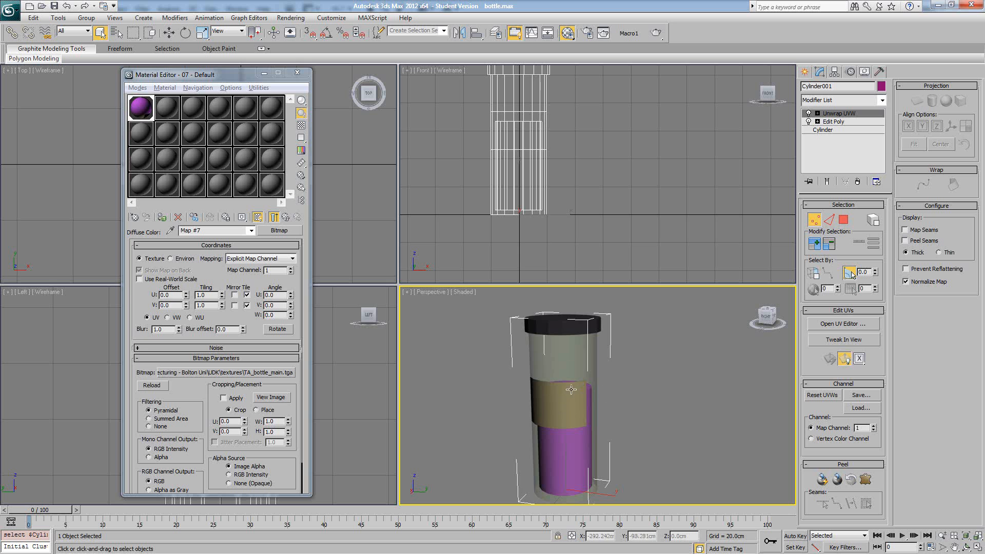
{"action": "middle_click_drag", "start_coordinate": [567, 383], "coordinate": [645, 372]}
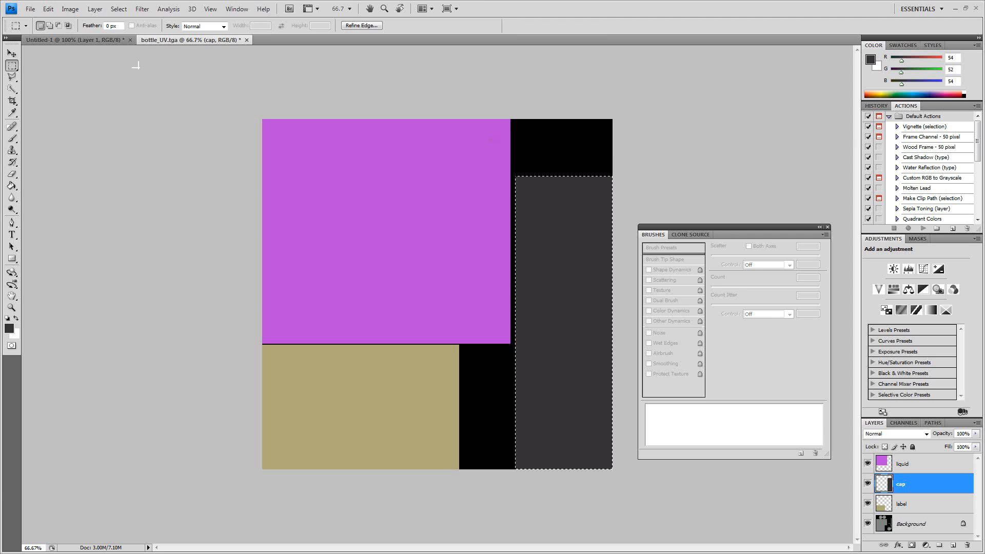
- Back in Photoshop, clear the cap selection and create a layer group named label above the label layer
{"action": "left_click", "coordinate": [468, 127]}
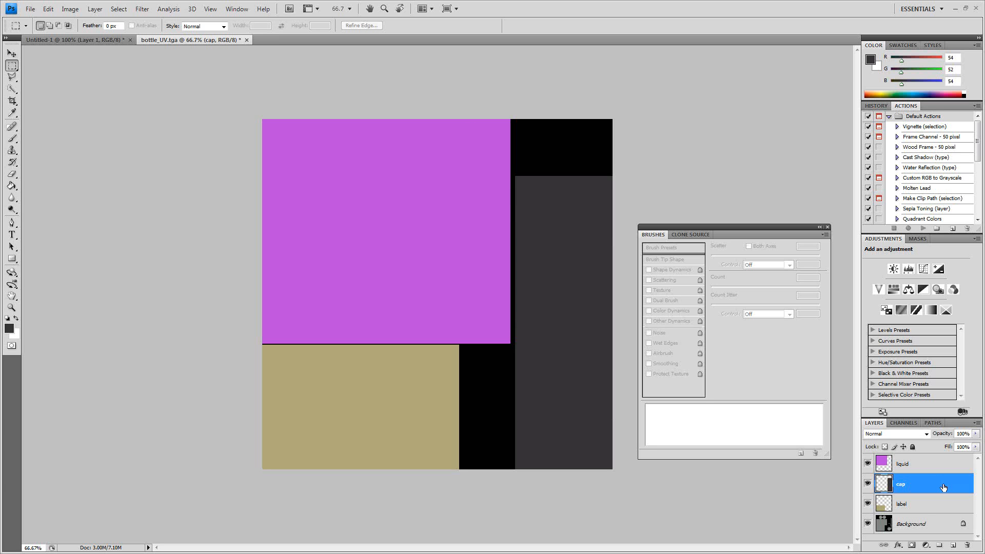
{"action": "left_click", "coordinate": [921, 507]}
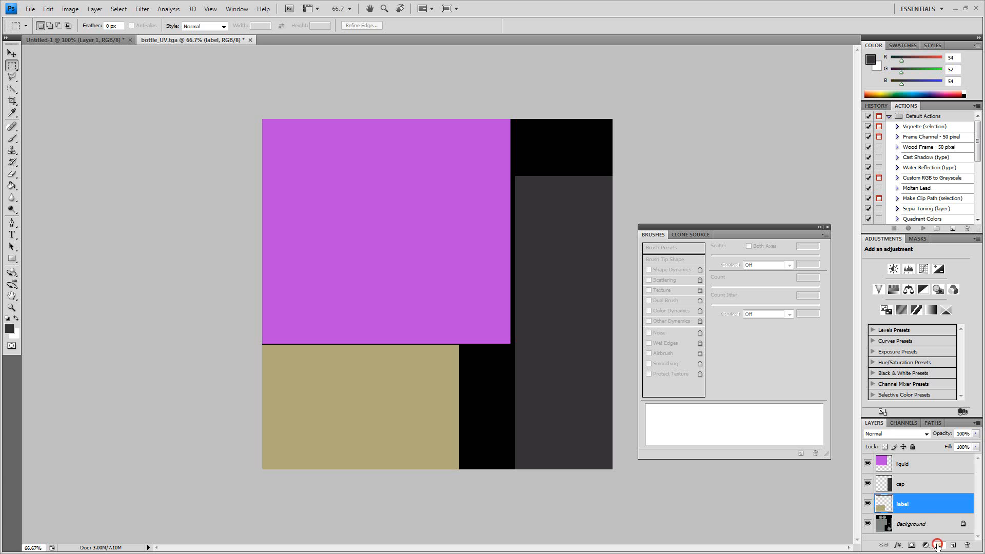
{"action": "left_click", "coordinate": [938, 547]}
{"action": "double_click", "coordinate": [909, 503]}
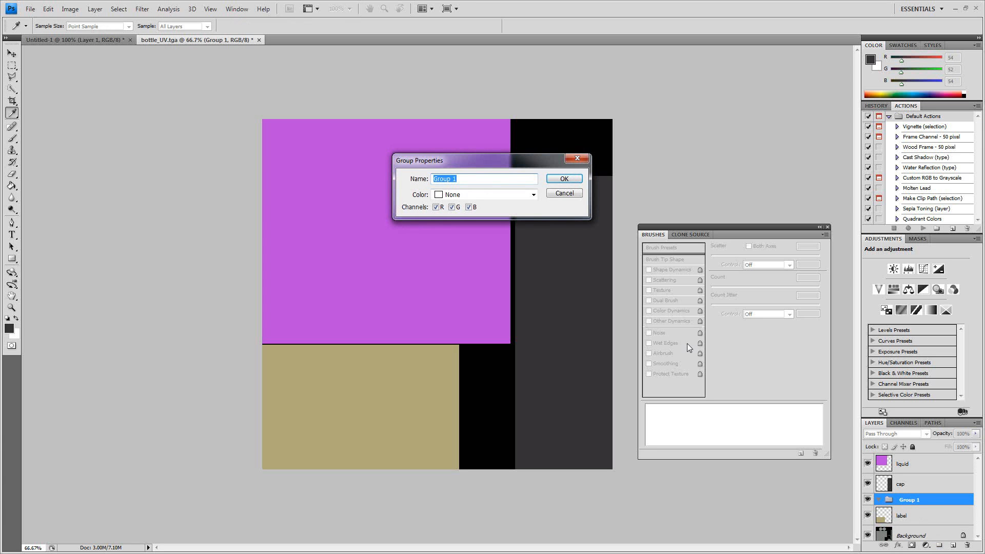
{"action": "type", "text": "label"}
{"action": "key", "text": "Return"}
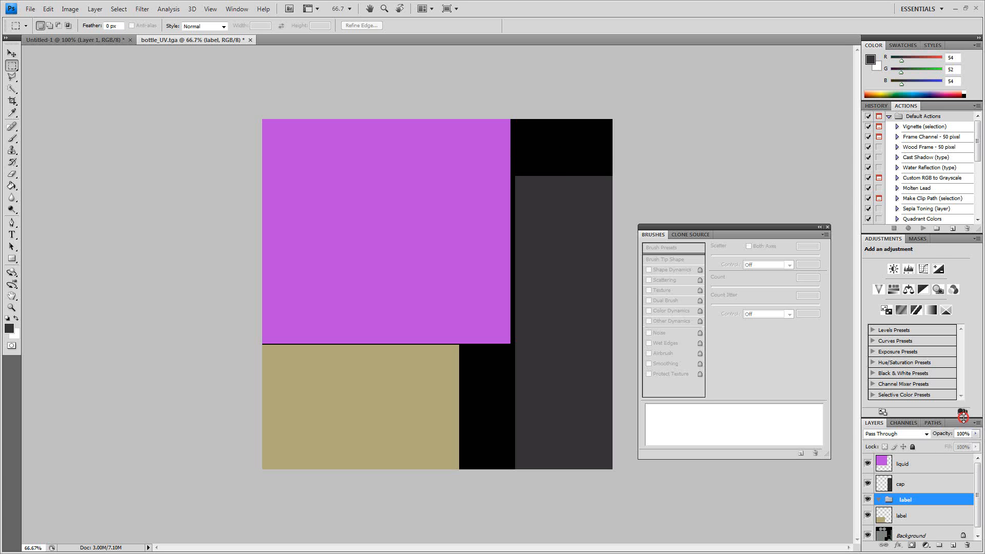
- Enlarge the layer list area and move the label layer into the label group, keeping that layer active
{"action": "left_click_drag", "start_coordinate": [963, 417], "coordinate": [957, 348]}
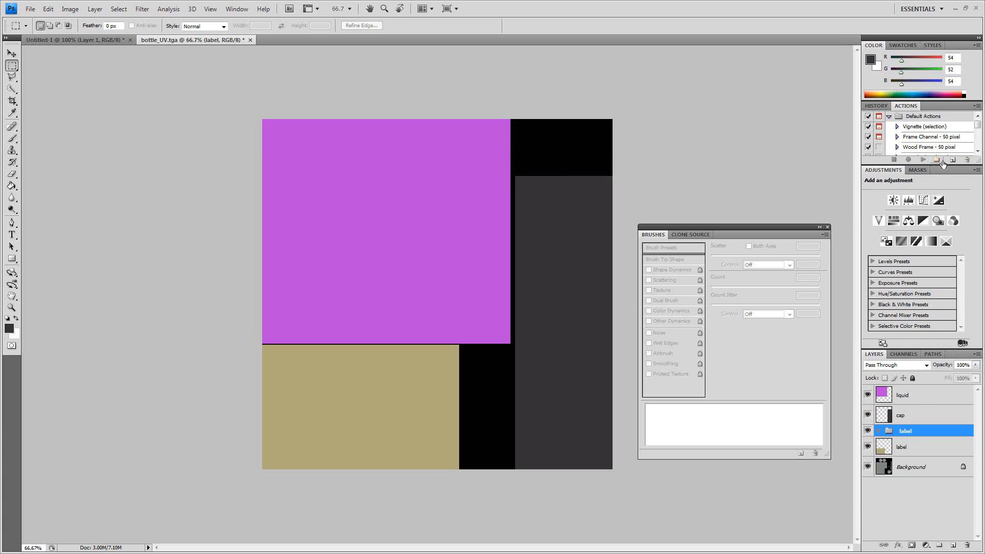
{"action": "left_click_drag", "start_coordinate": [942, 164], "coordinate": [947, 210]}
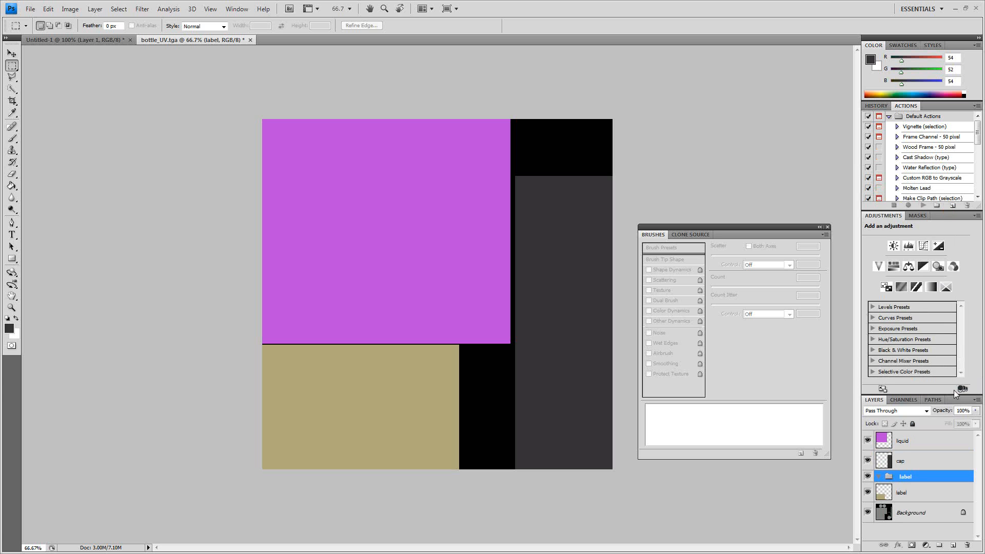
{"action": "left_click_drag", "start_coordinate": [901, 493], "coordinate": [910, 478]}
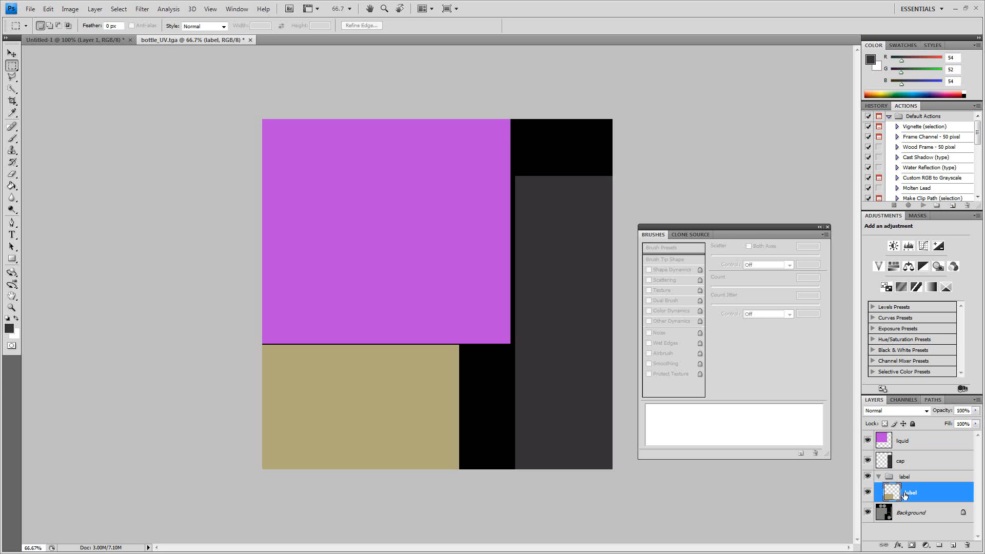
{"action": "left_click", "coordinate": [878, 476]}
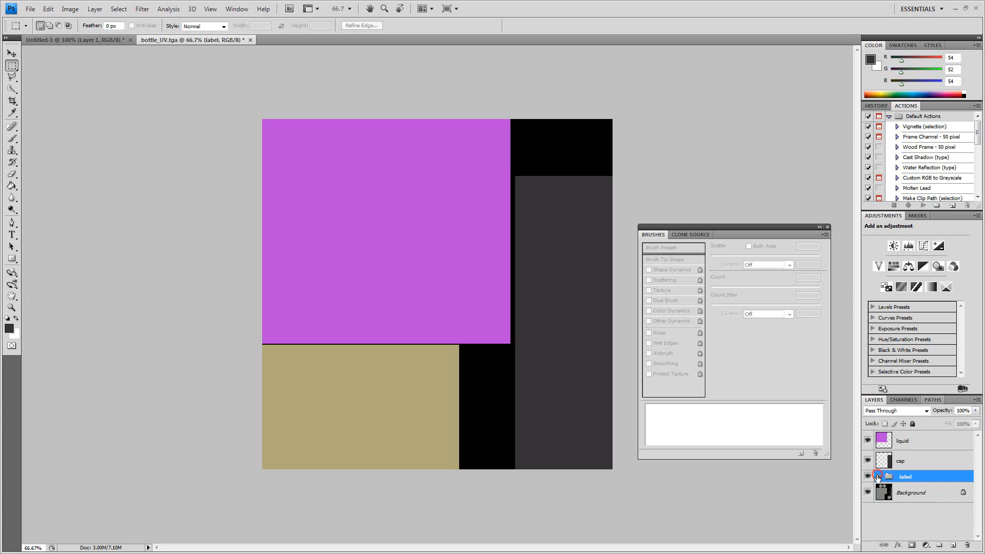
{"action": "left_click", "coordinate": [878, 476]}
{"action": "left_click", "coordinate": [928, 491]}
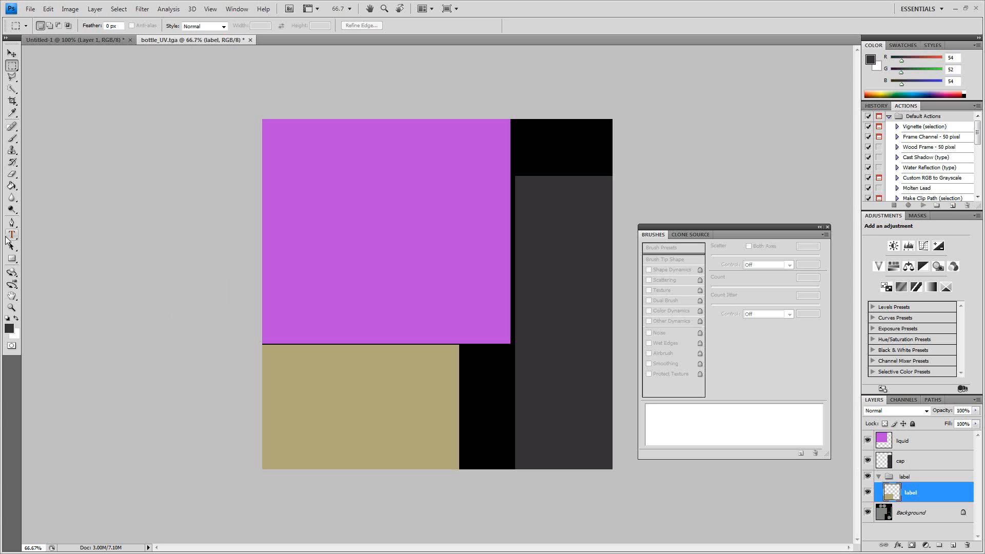
- Add the text LABEL in Eras Demi ITC at 140 pt on the tan label area
{"action": "left_click", "coordinate": [12, 235]}
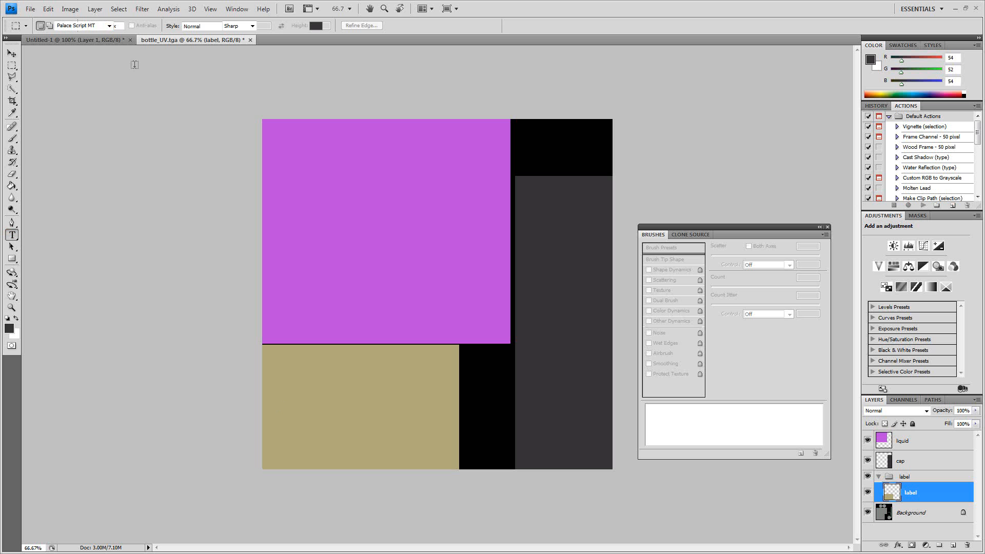
{"action": "left_click", "coordinate": [108, 29]}
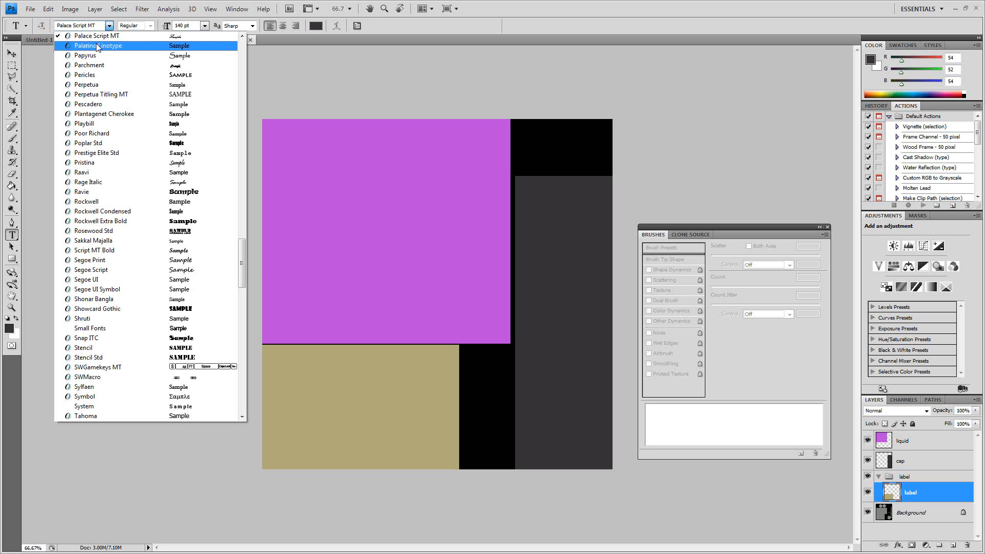
{"action": "scroll", "coordinate": [98, 47], "scroll_direction": "up", "scroll_amount": 20}
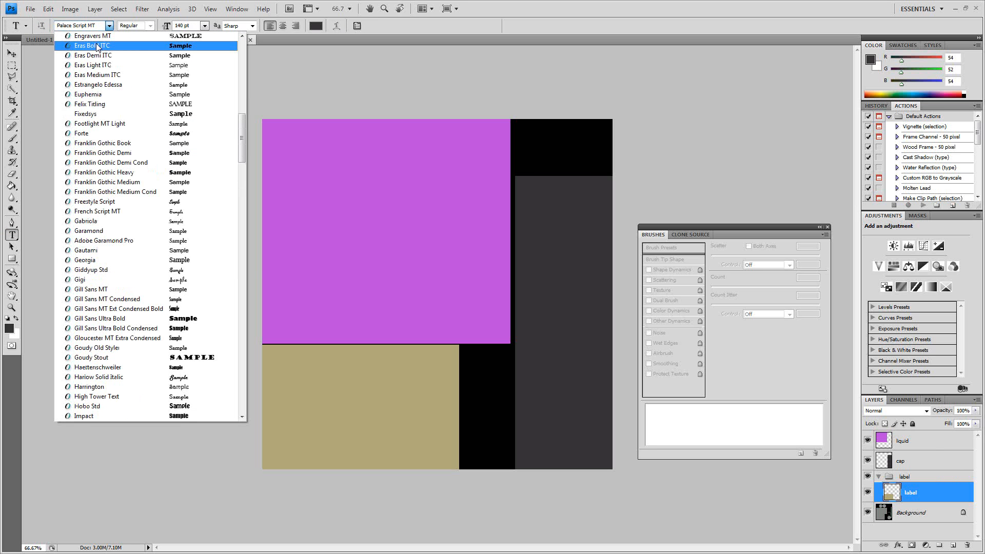
{"action": "left_click", "coordinate": [96, 56]}
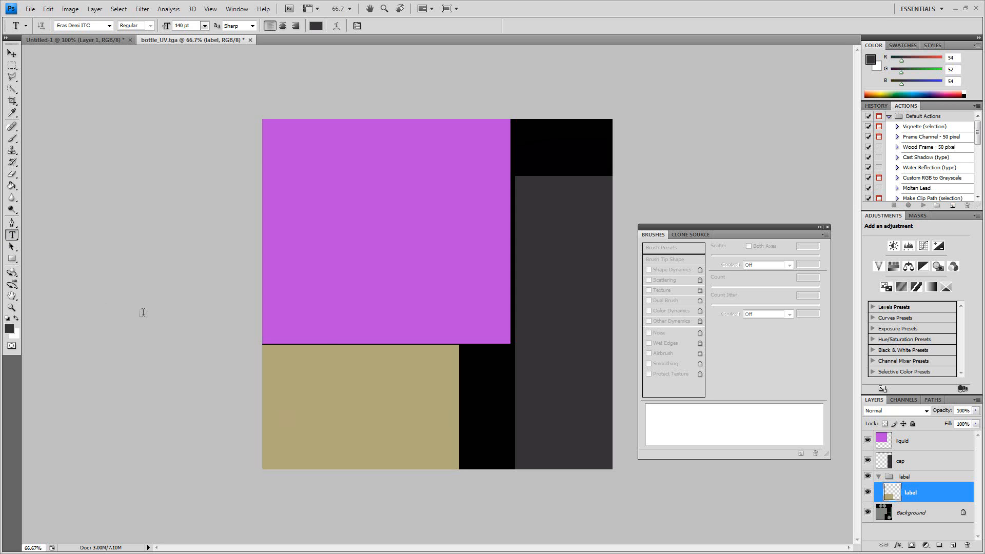
{"action": "left_click", "coordinate": [285, 410]}
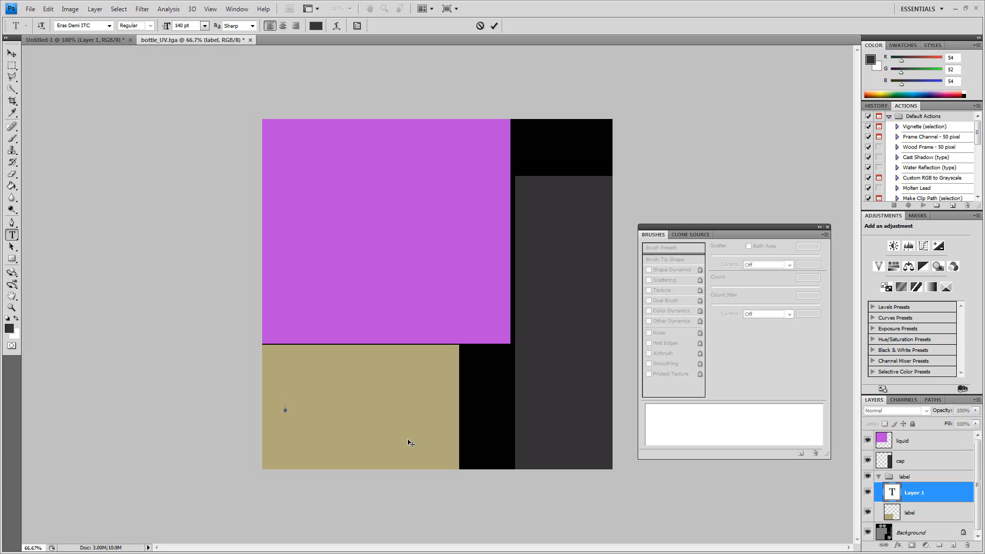
{"action": "type", "text": "LABEL"}
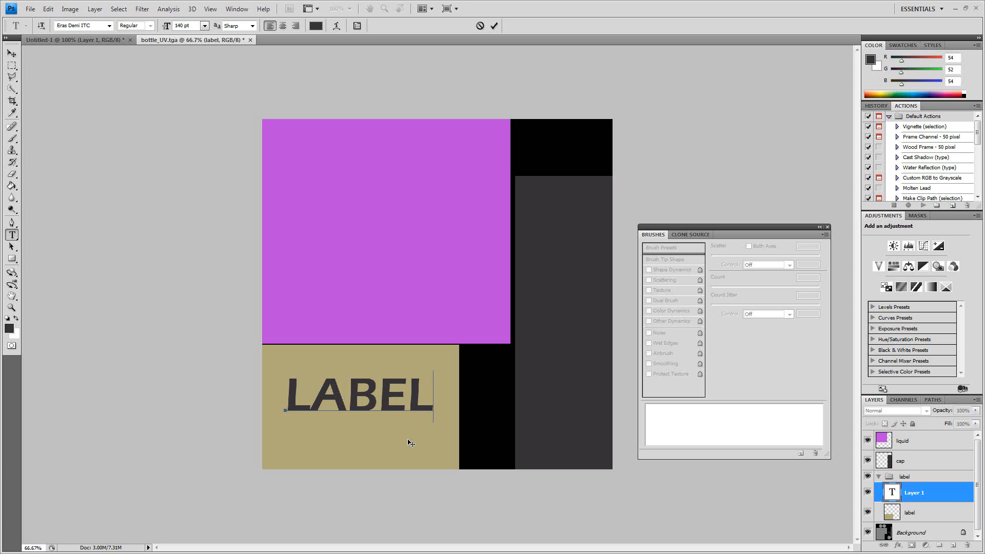
- Shift the LABEL text slightly down within the tan area and change its font to Gigi
{"action": "key", "text": "ctrl+a"}
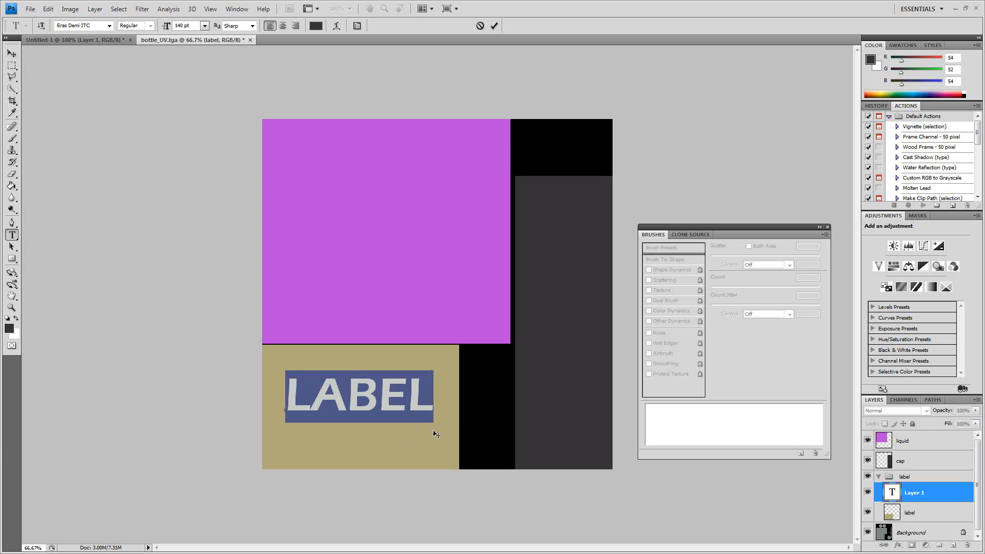
{"action": "left_click_drag", "start_coordinate": [431, 405], "coordinate": [283, 403]}
{"action": "left_click_drag", "start_coordinate": [402, 449], "coordinate": [401, 462], "text": "ctrl"}
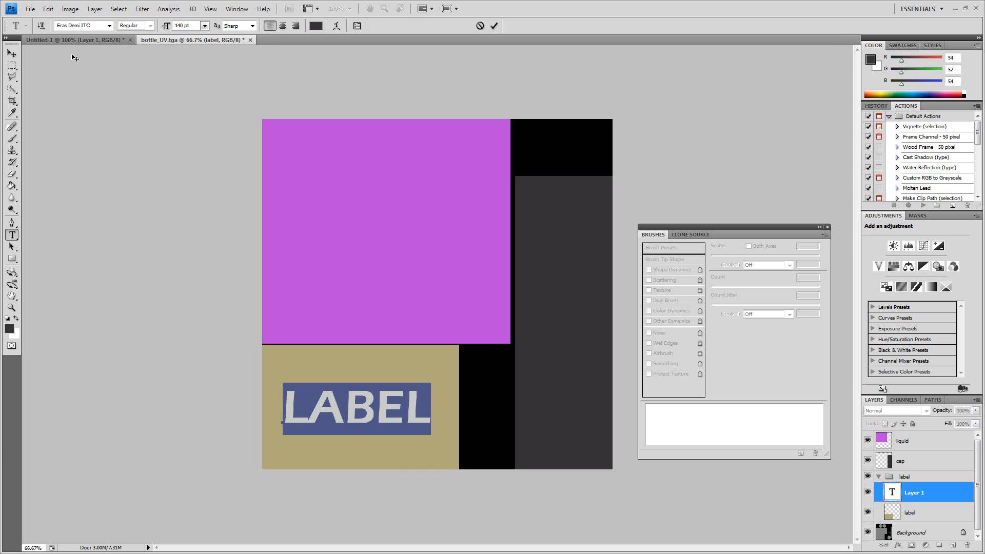
{"action": "left_click", "coordinate": [109, 26]}
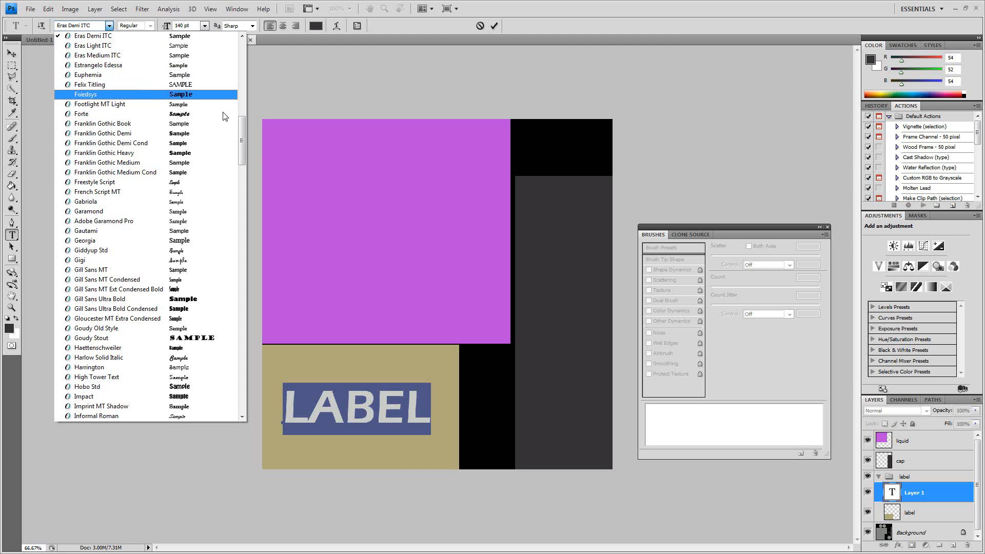
{"action": "left_click_drag", "start_coordinate": [241, 123], "coordinate": [242, 166]}
{"action": "left_click", "coordinate": [212, 165]}
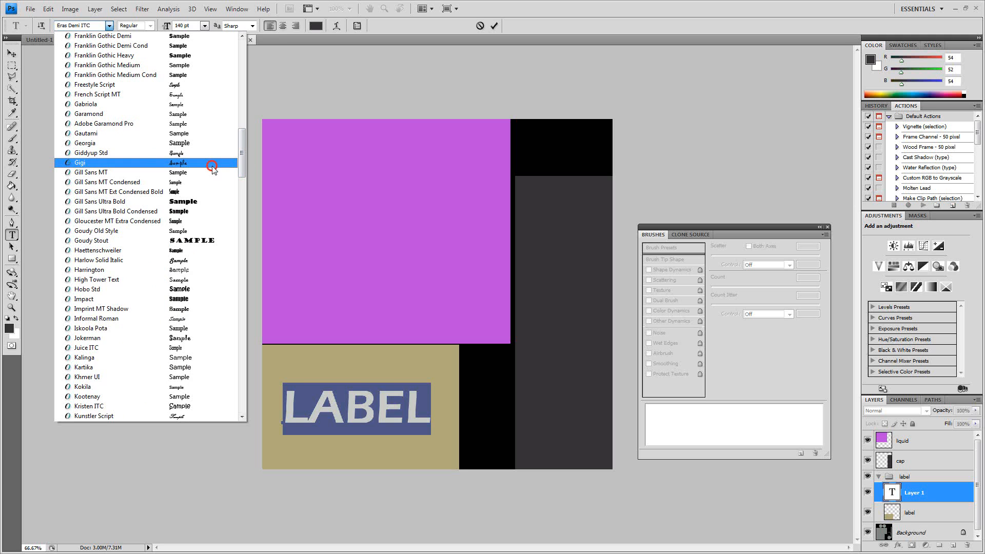
{"action": "left_click", "coordinate": [11, 67]}
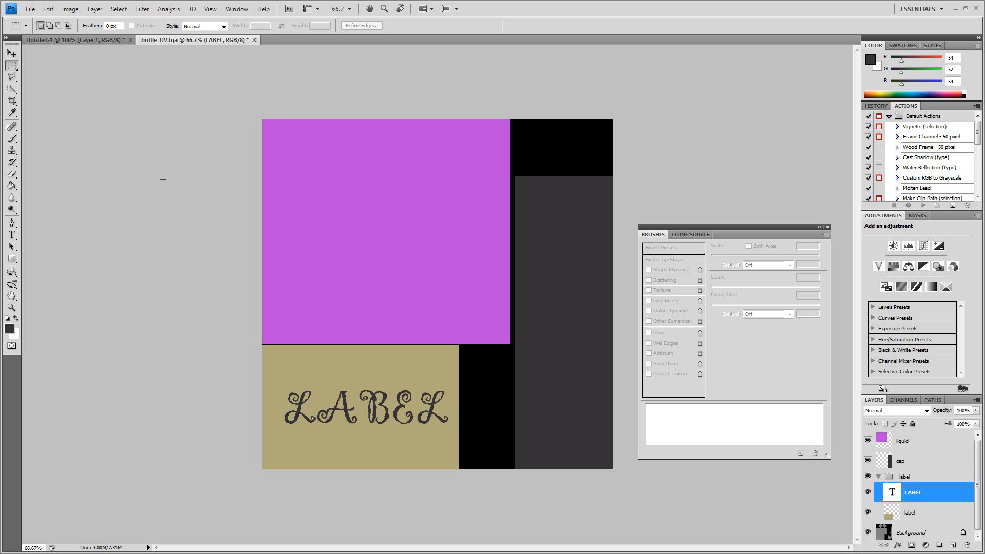
{"action": "double_click", "coordinate": [891, 492]}
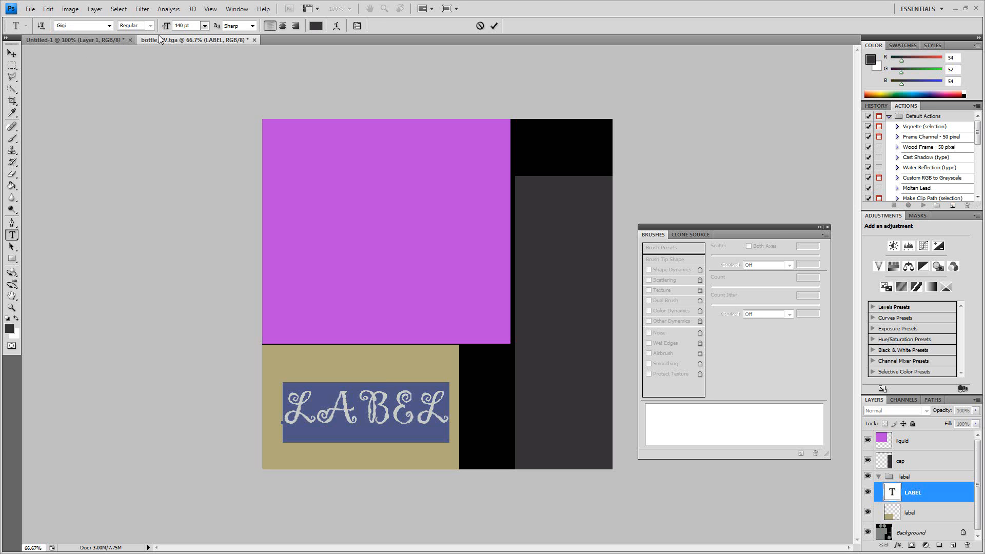
{"action": "left_click", "coordinate": [204, 26]}
{"action": "left_click", "coordinate": [204, 25]}
- Move the LABEL text slightly left so it sits centred on the tan label area
{"action": "left_click", "coordinate": [11, 65]}
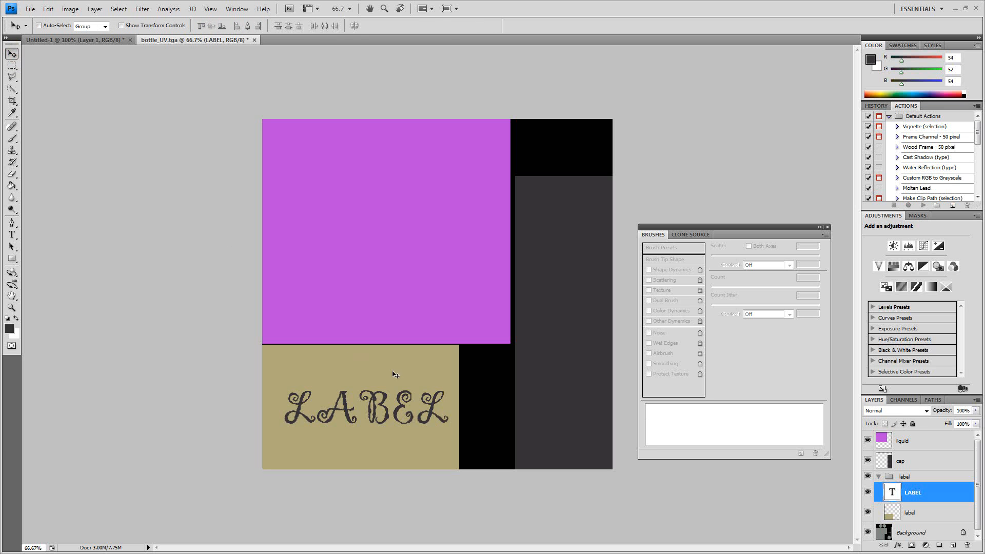
{"action": "left_click_drag", "start_coordinate": [394, 376], "coordinate": [390, 382]}
{"action": "key", "text": "ctrl+z"}
{"action": "key", "text": "ctrl+z"}
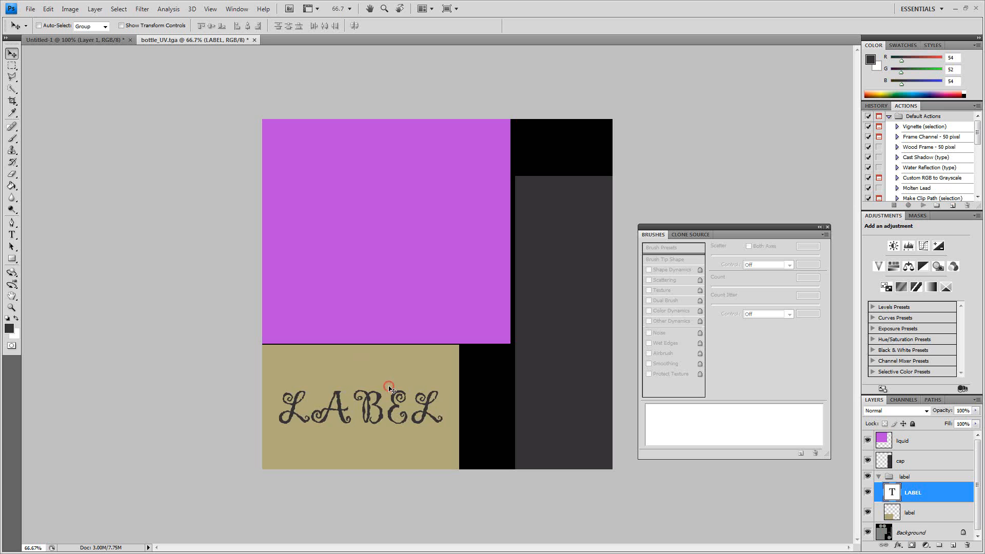
{"action": "key", "text": "Down"}
{"action": "key", "text": "Down"}
{"action": "key", "text": "Down"}
{"action": "key", "text": "Down"}
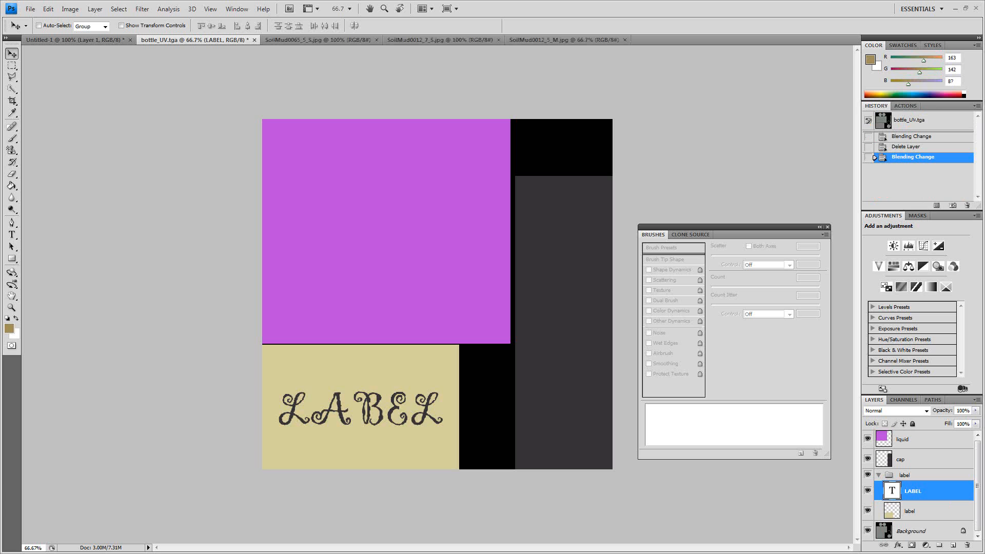
- Close the three open SoilMud texture images, keeping bottle_UV.tga active
{"action": "left_click", "coordinate": [377, 41]}
{"action": "left_click", "coordinate": [377, 41]}
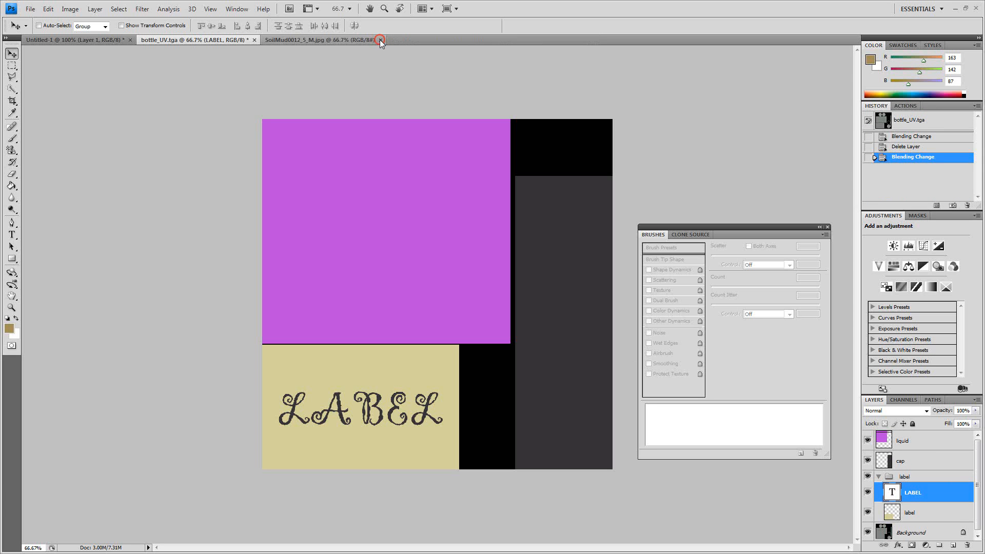
{"action": "left_click", "coordinate": [379, 39]}
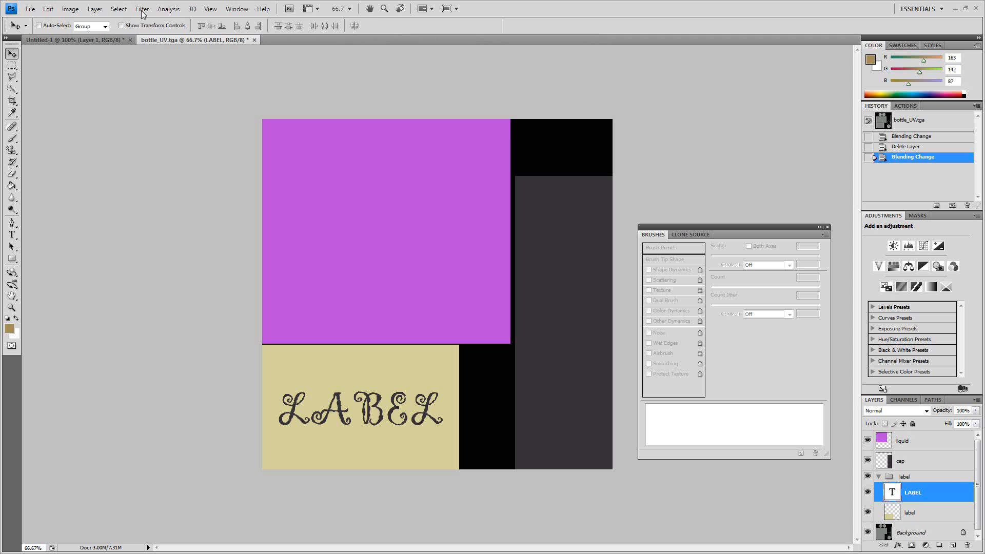
- Open SoilMud0012_7_S.jpg, SoilMud0065_5_S.jpg and SoilMud0012_5_M.jpg, and bring SoilMud0065_5_S.jpg to the front
{"action": "left_click", "coordinate": [31, 9]}
{"action": "key", "text": "Escape"}
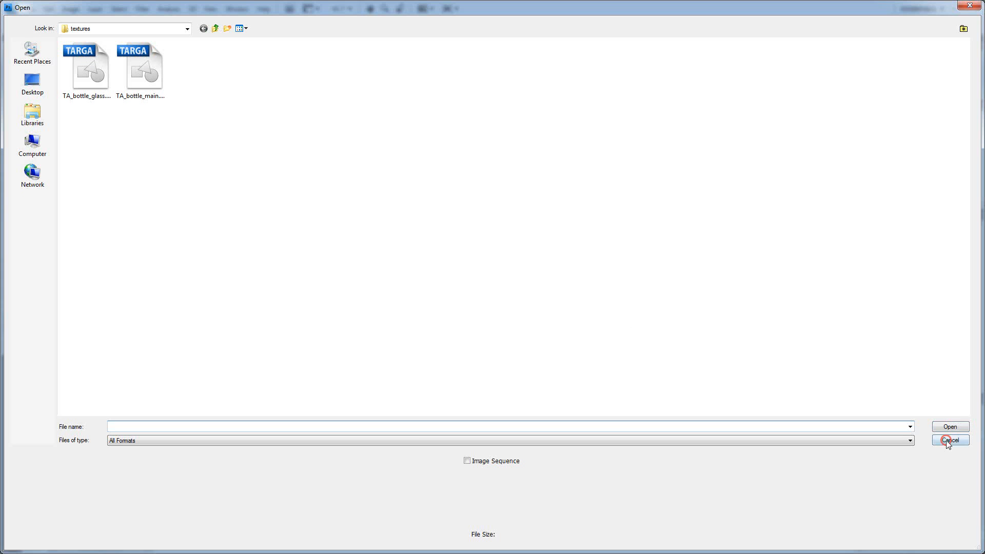
{"action": "left_click", "coordinate": [949, 439]}
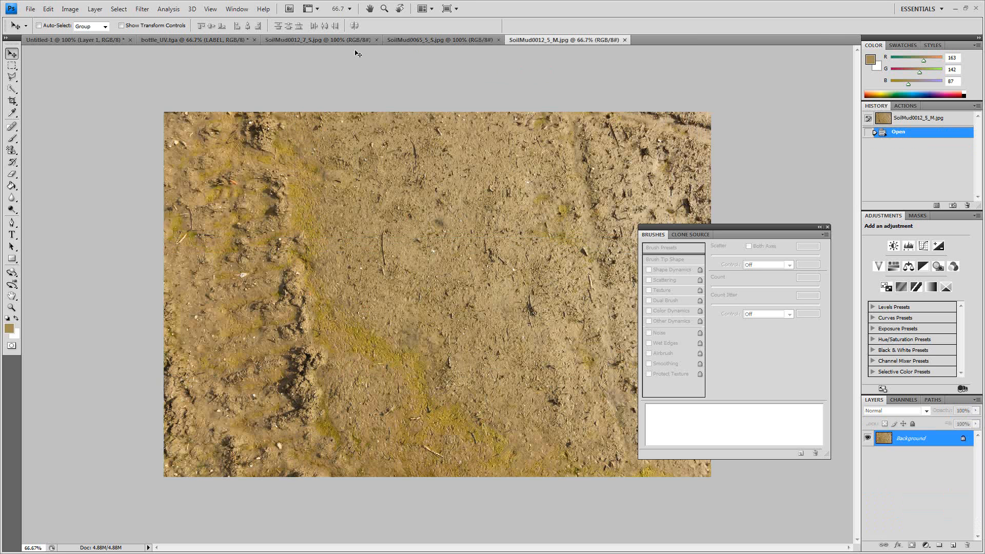
{"action": "left_click", "coordinate": [398, 40]}
{"action": "left_click", "coordinate": [332, 39]}
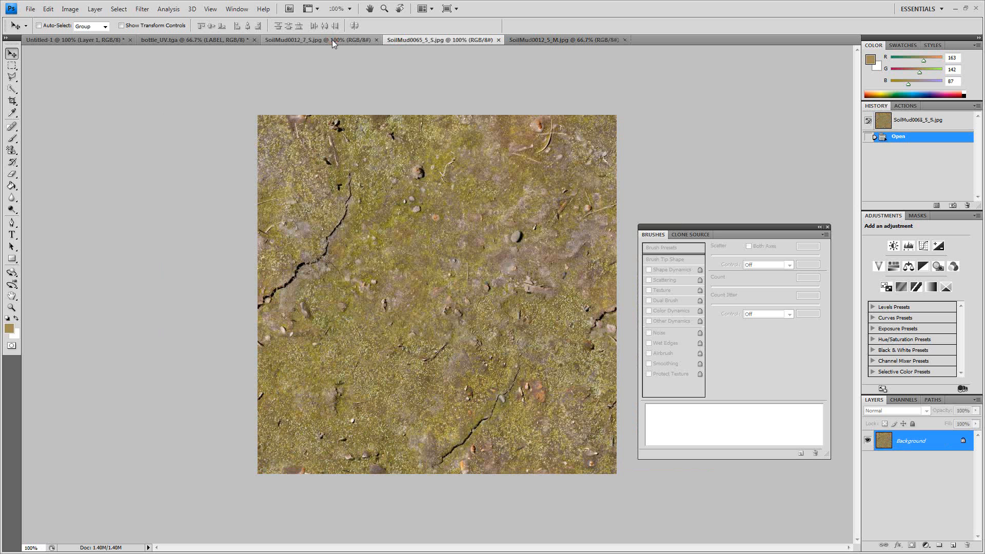
{"action": "left_click", "coordinate": [420, 39]}
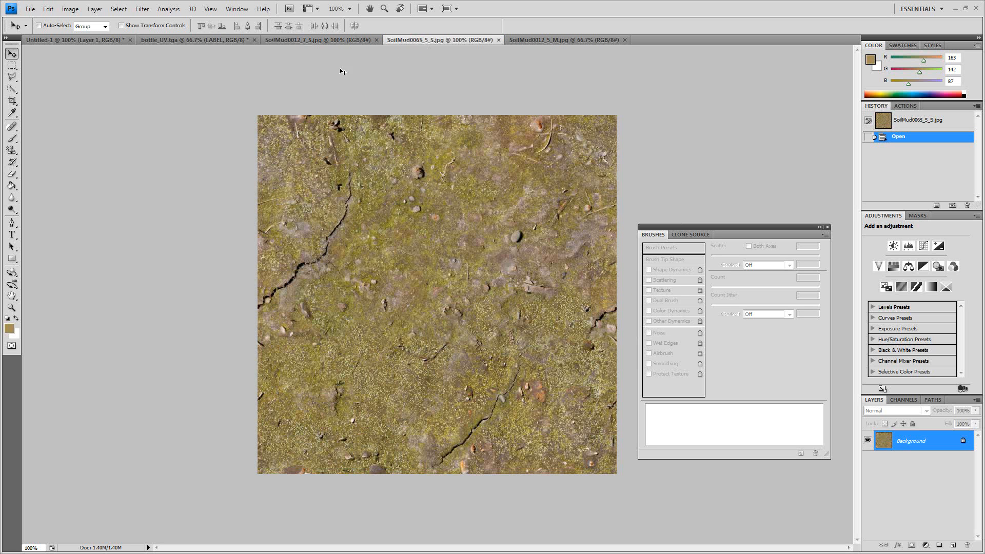
{"action": "left_click", "coordinate": [11, 65]}
{"action": "left_click", "coordinate": [275, 120]}
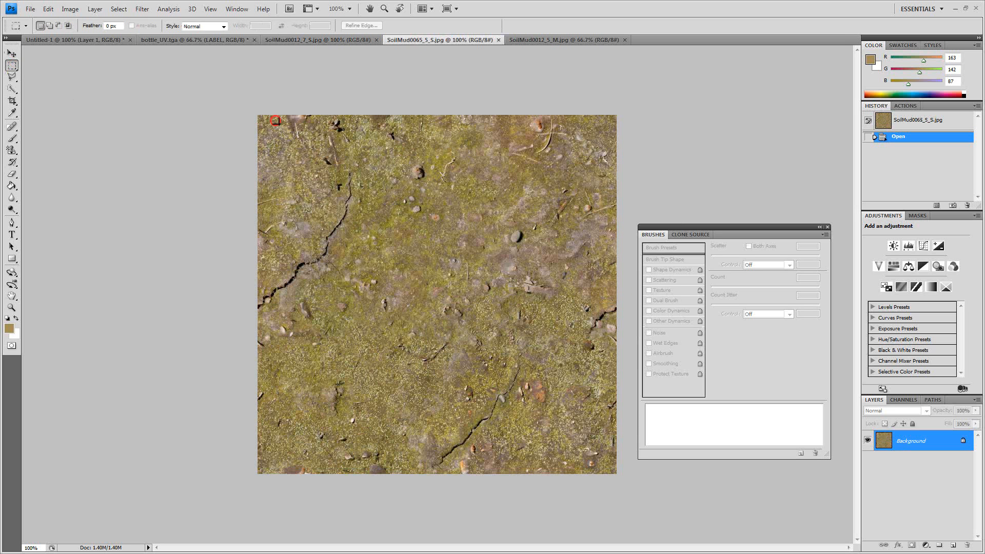
{"action": "left_click_drag", "start_coordinate": [647, 371], "coordinate": [647, 370]}
{"action": "key", "text": "ctrl+d"}
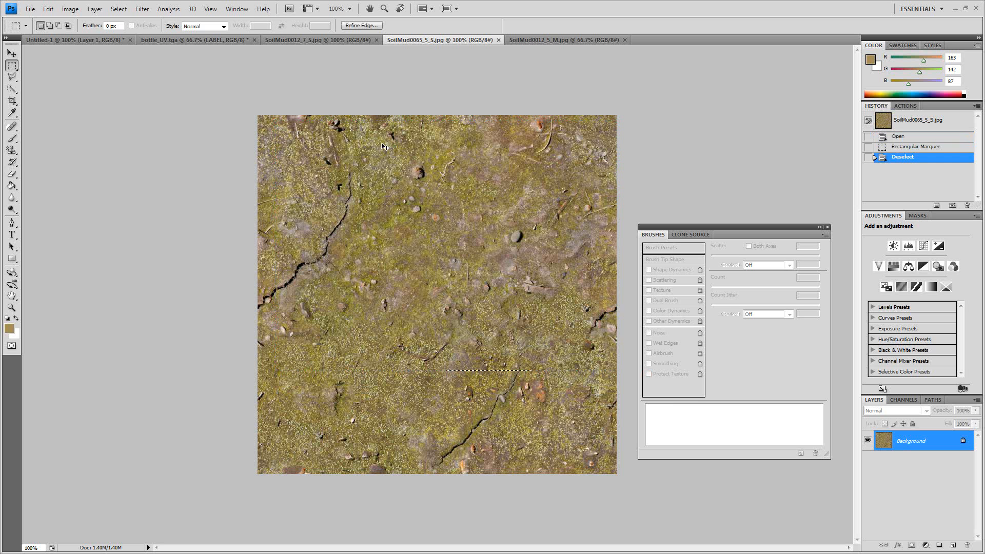
- Copy the entire SoilMud0065_5_S.jpg image into bottle_UV.tga above the text layer and move it to cover the label area
{"action": "key", "text": "ctrl+a"}
{"action": "left_click", "coordinate": [152, 44]}
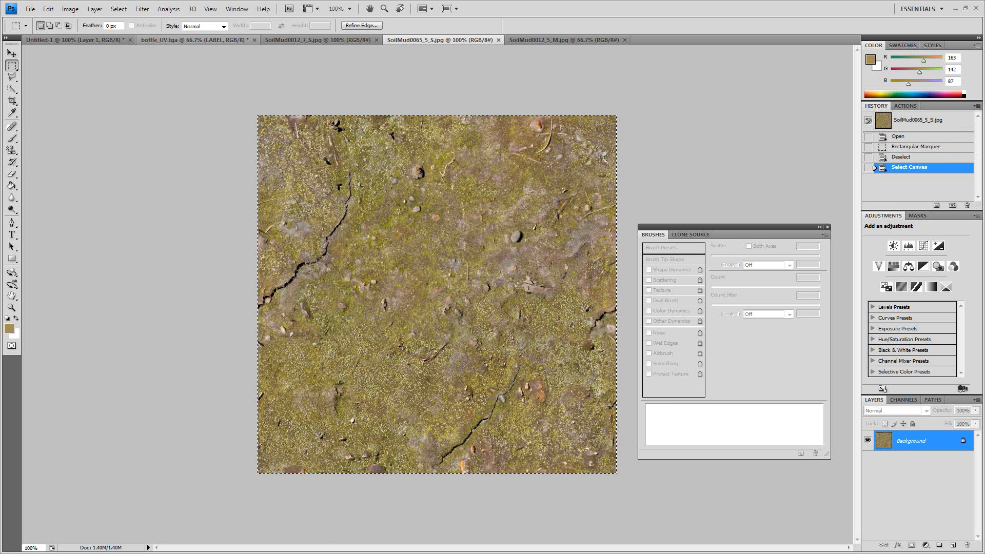
{"action": "key", "text": "ctrl+v"}
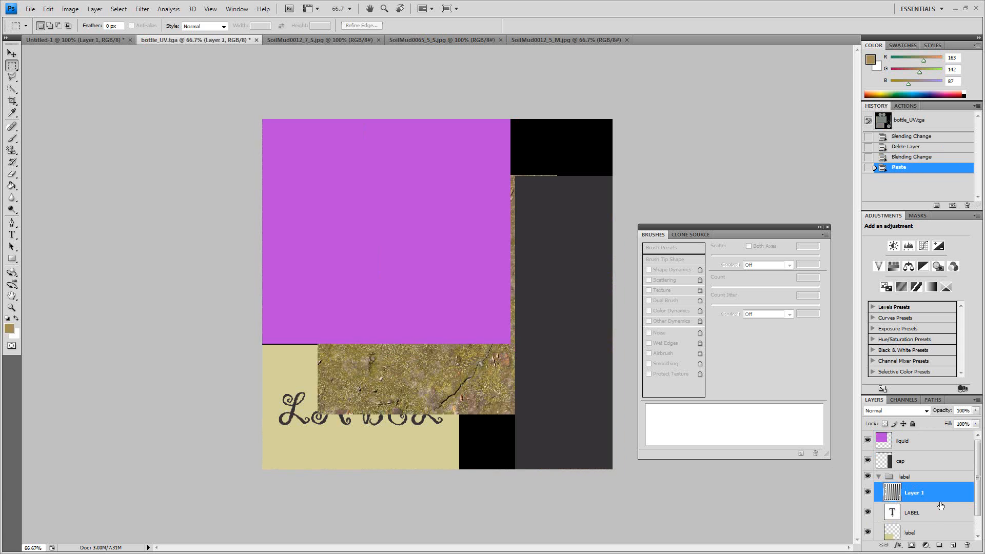
{"action": "left_click", "coordinate": [11, 53]}
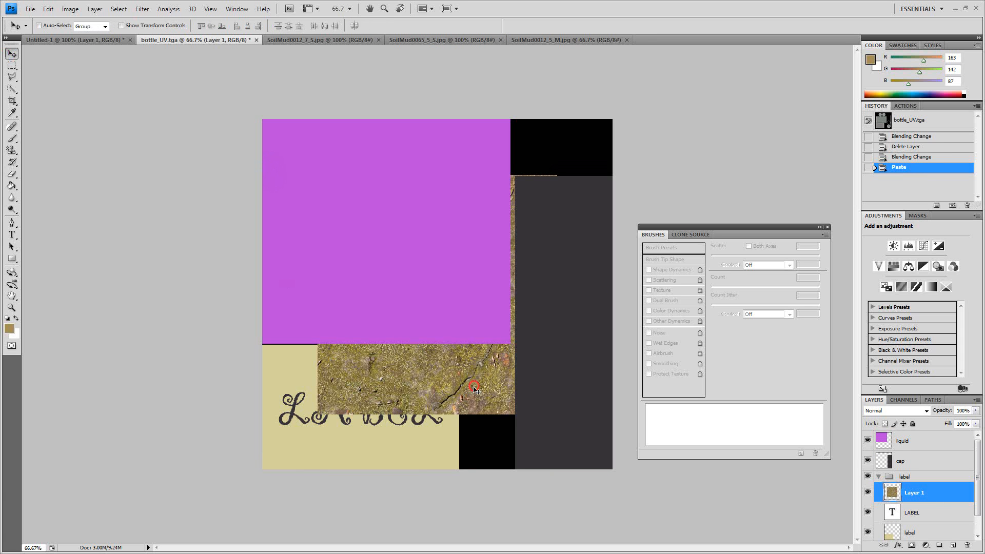
{"action": "left_click_drag", "start_coordinate": [469, 387], "coordinate": [389, 464]}
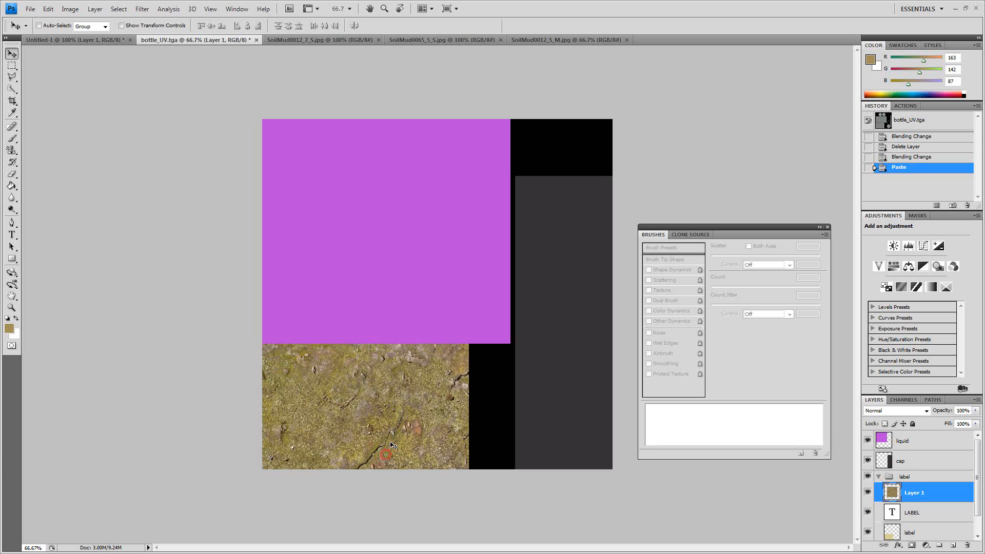
- Try different blend modes on the pasted mud layer, settle on Screen, and lower its opacity to 49%
{"action": "left_click", "coordinate": [891, 411]}
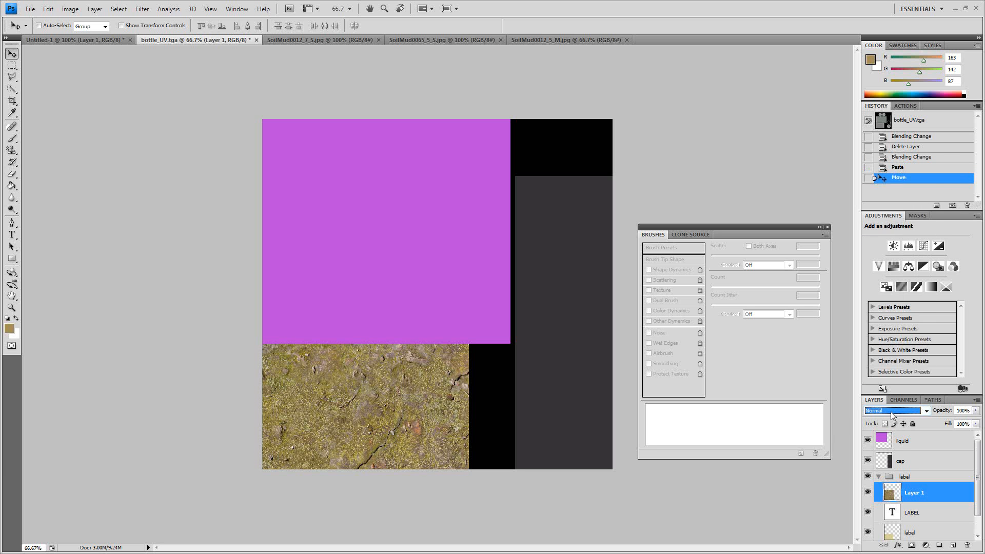
{"action": "scroll", "coordinate": [890, 411], "scroll_direction": "down", "scroll_amount": 2}
{"action": "scroll", "coordinate": [890, 411], "scroll_direction": "down", "scroll_amount": 3}
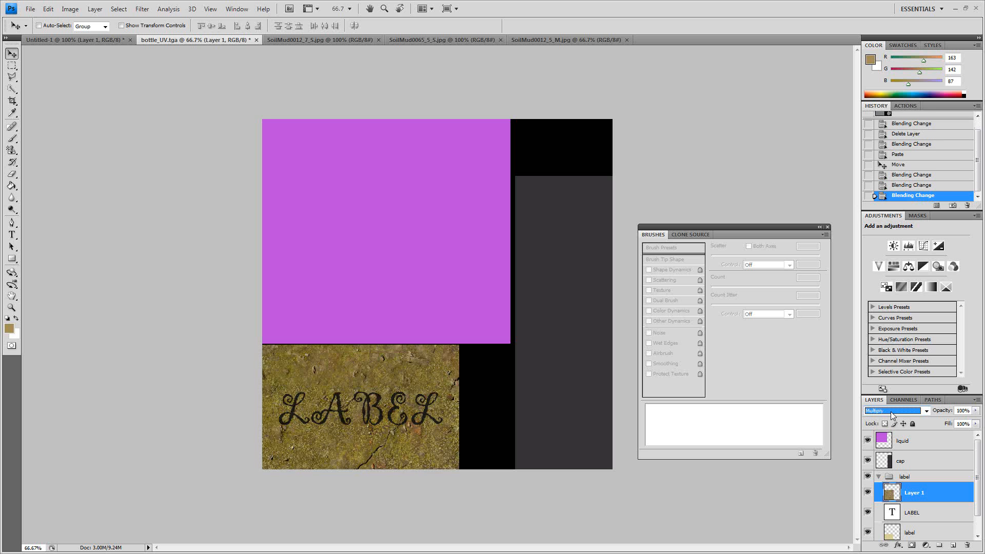
{"action": "scroll", "coordinate": [891, 411], "scroll_direction": "up", "scroll_amount": 1}
{"action": "scroll", "coordinate": [890, 411], "scroll_direction": "down", "scroll_amount": 3}
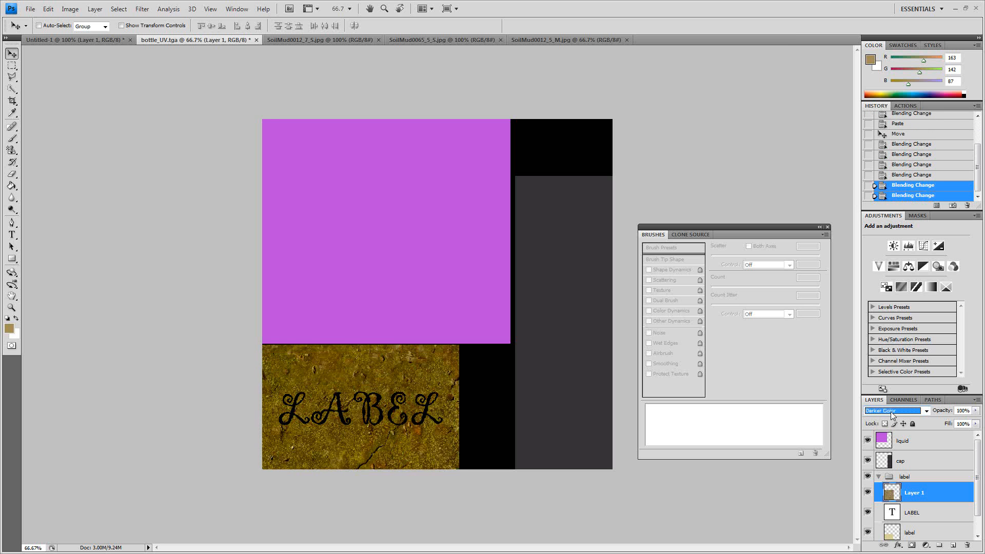
{"action": "scroll", "coordinate": [890, 413], "scroll_direction": "down", "scroll_amount": 1}
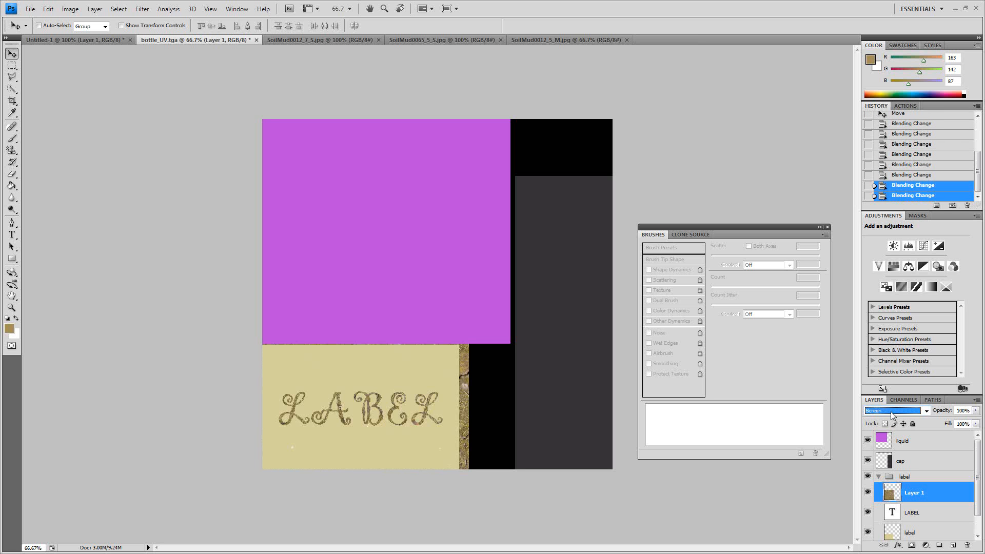
{"action": "scroll", "coordinate": [892, 415], "scroll_direction": "down", "scroll_amount": 1}
{"action": "scroll", "coordinate": [892, 415], "scroll_direction": "up", "scroll_amount": 1}
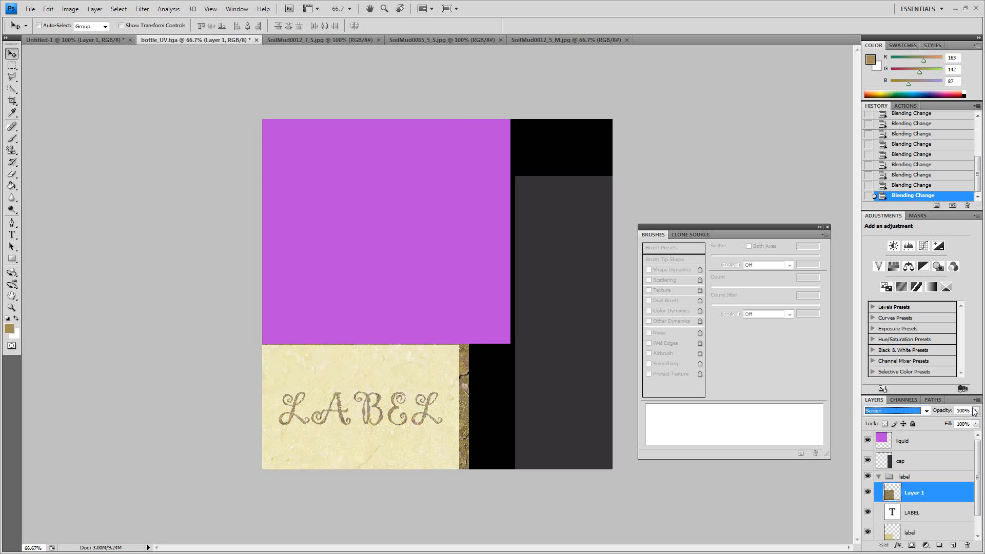
{"action": "left_click_drag", "start_coordinate": [975, 410], "coordinate": [950, 423]}
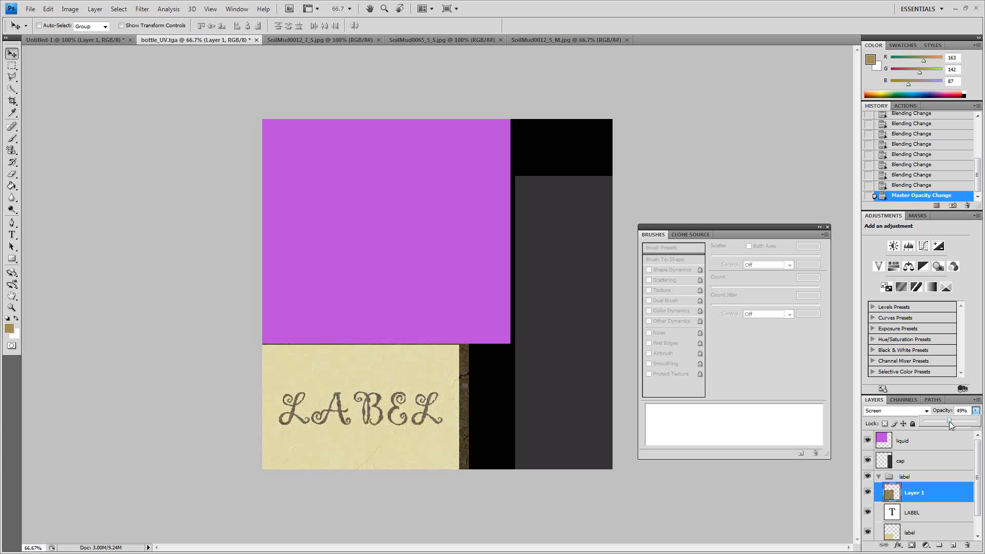
- Change the mud layer's blend mode to Multiply and lower its opacity to 25%
{"action": "left_click", "coordinate": [911, 412]}
{"action": "left_click", "coordinate": [923, 412]}
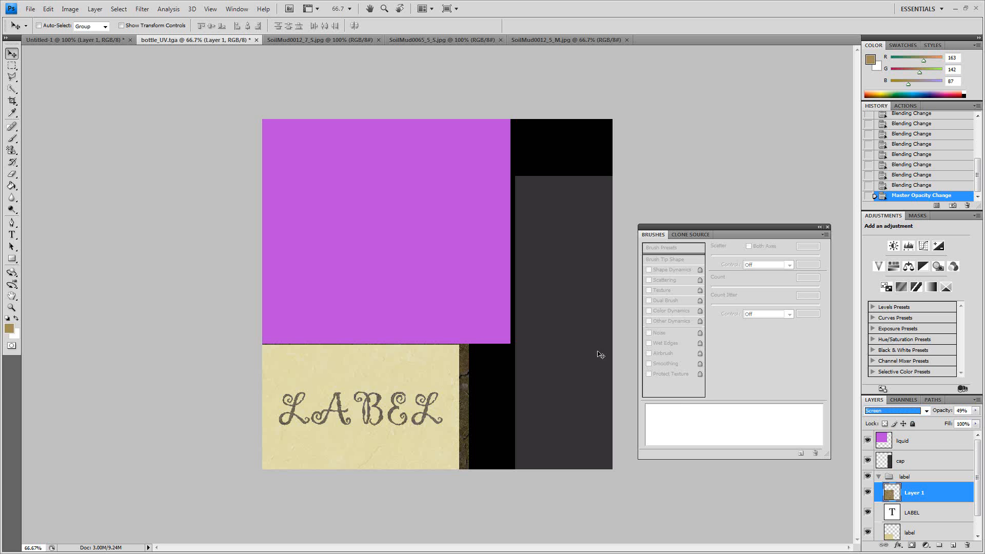
{"action": "left_click", "coordinate": [902, 411]}
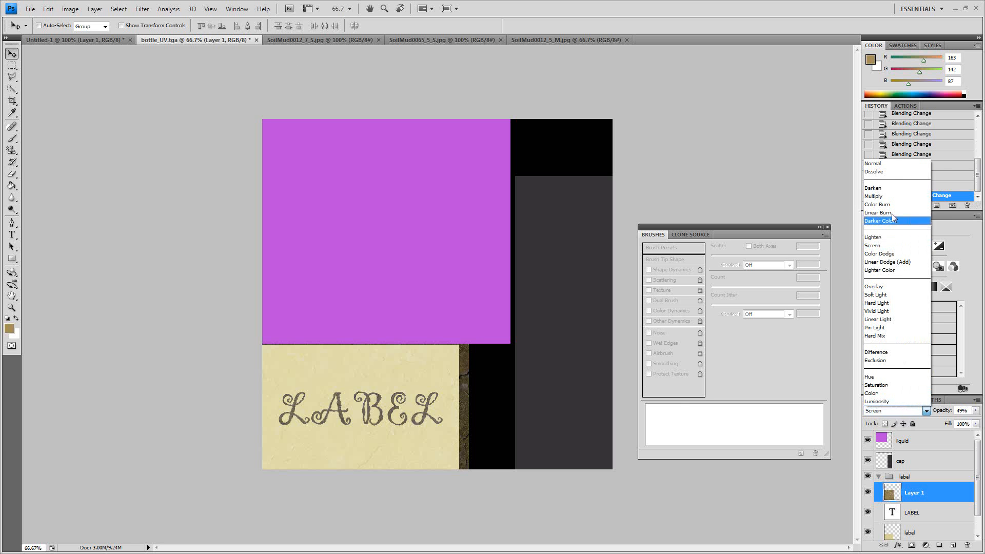
{"action": "left_click", "coordinate": [893, 170]}
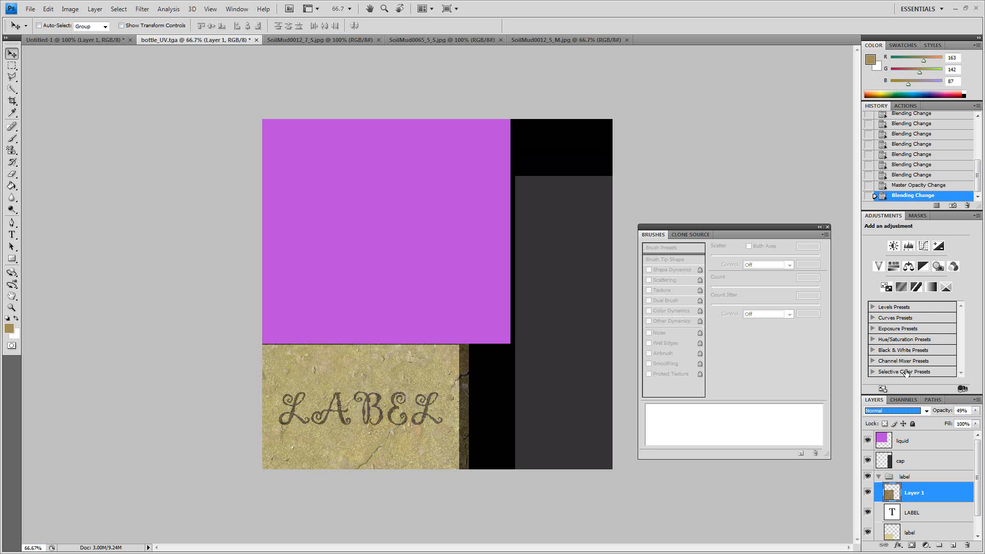
{"action": "key", "text": "Down"}
{"action": "key", "text": "Down"}
{"action": "key", "text": "Down"}
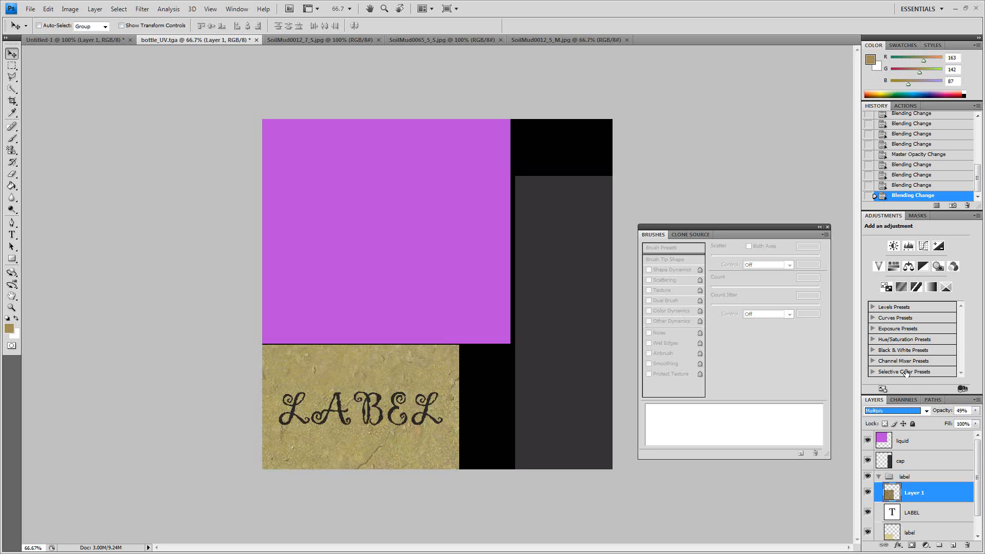
{"action": "left_click", "coordinate": [975, 412]}
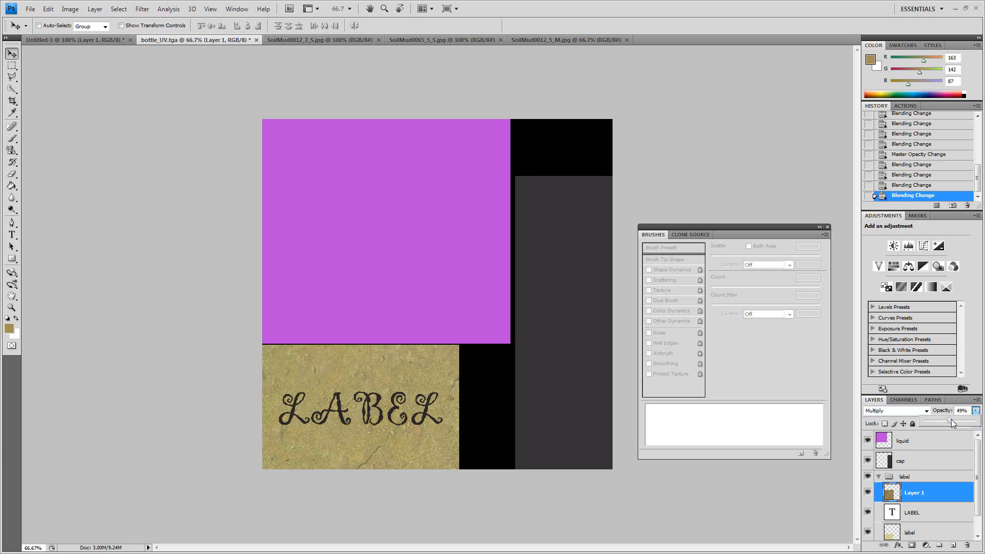
{"action": "left_click", "coordinate": [936, 419]}
- Try the Overlay blend mode on the mud layer and return it to Multiply
{"action": "left_click", "coordinate": [927, 412]}
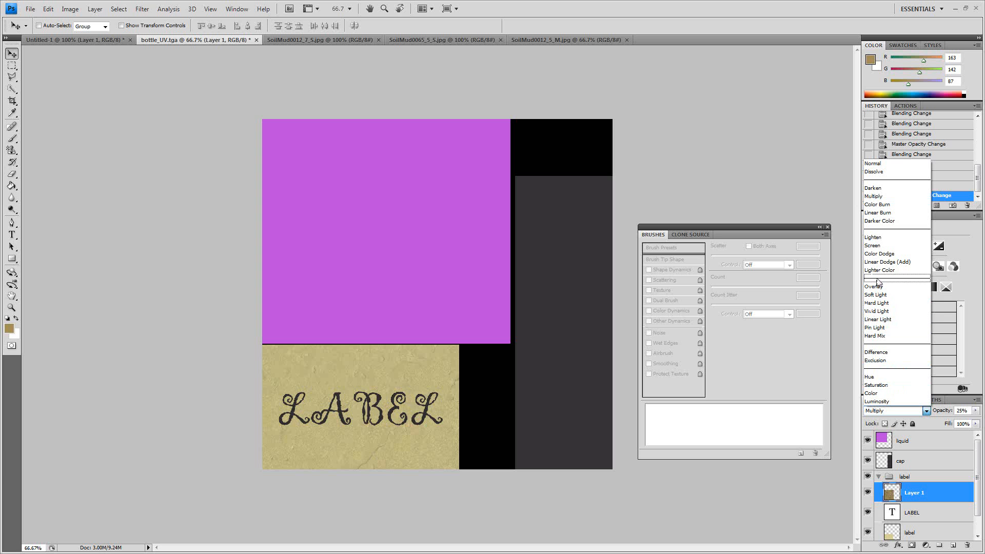
{"action": "left_click", "coordinate": [877, 288]}
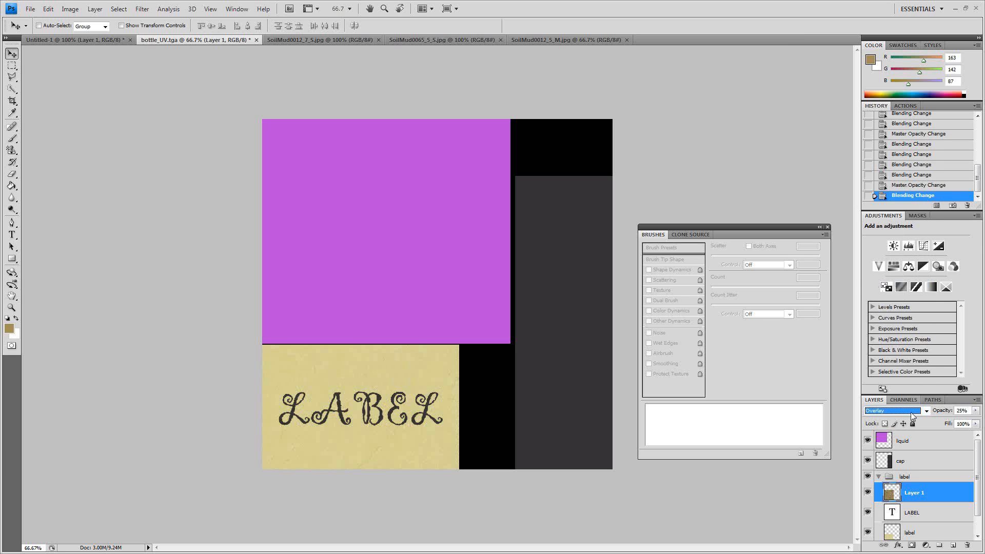
{"action": "left_click", "coordinate": [910, 410]}
{"action": "left_click", "coordinate": [875, 196]}
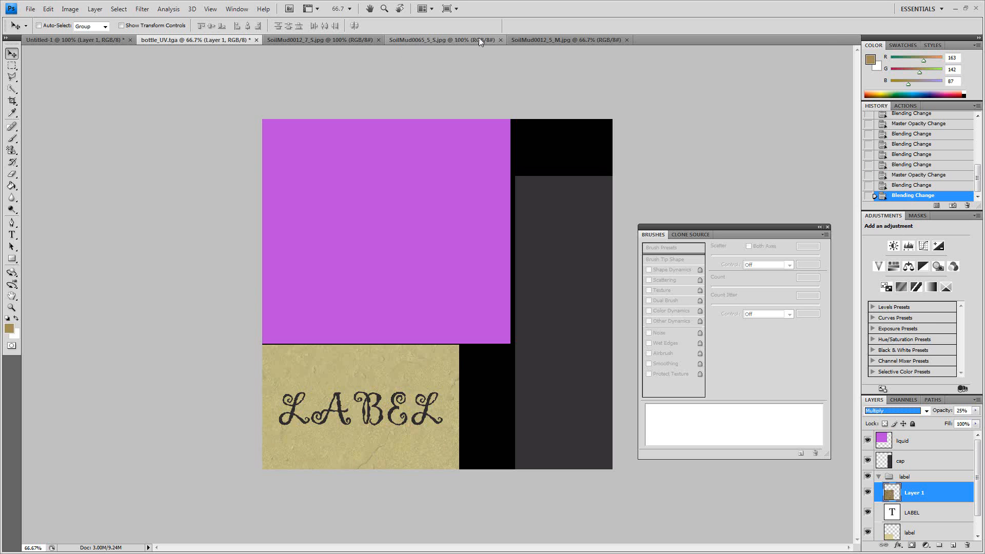
- Close SoilMud0065_5_S.jpg and copy the entire SoilMud0012_7_S.jpg image into bottle_UV.tga as a new layer above the first mud layer
{"action": "left_click", "coordinate": [444, 40]}
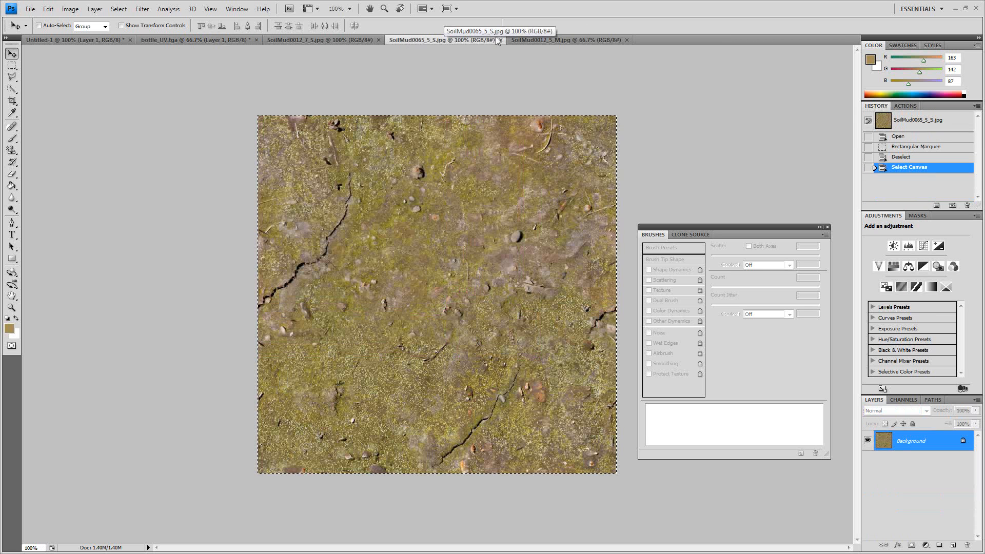
{"action": "left_click", "coordinate": [501, 39]}
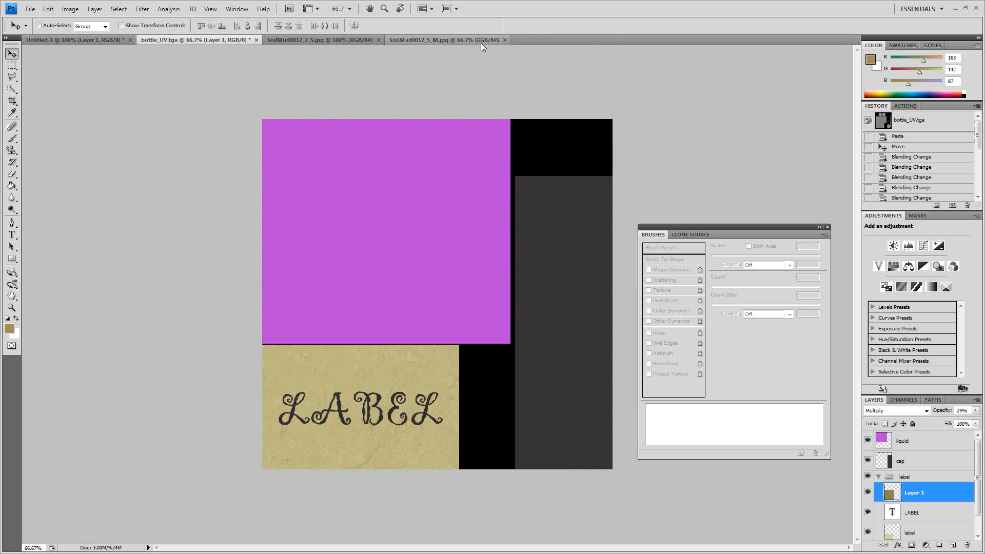
{"action": "left_click", "coordinate": [346, 39]}
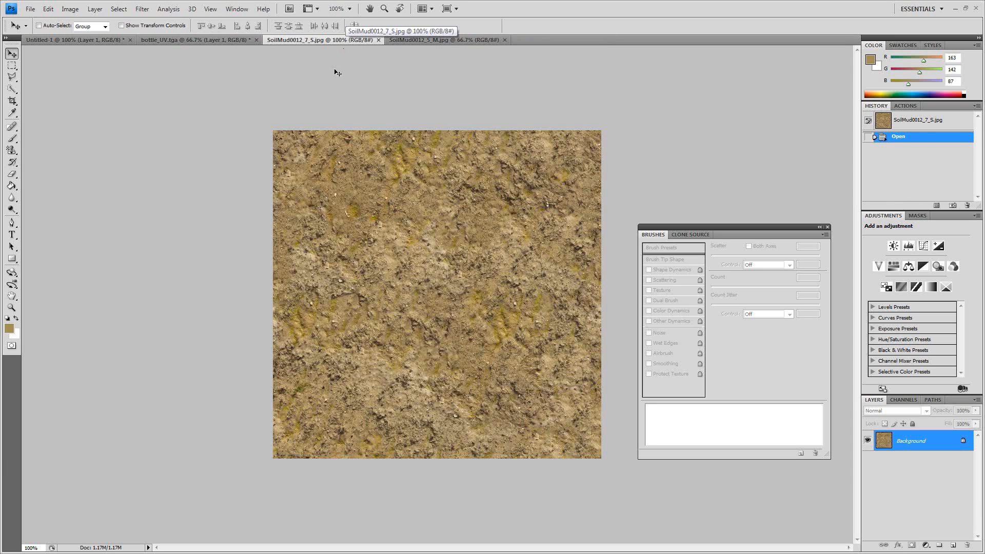
{"action": "key", "text": "ctrl+a"}
{"action": "key", "text": "ctrl+c"}
{"action": "left_click", "coordinate": [202, 40]}
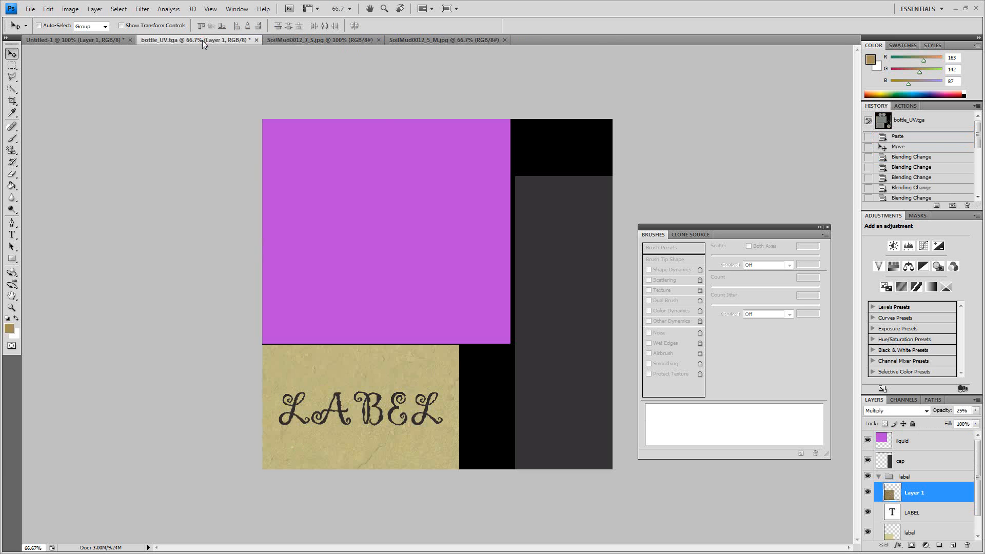
{"action": "key", "text": "ctrl+v"}
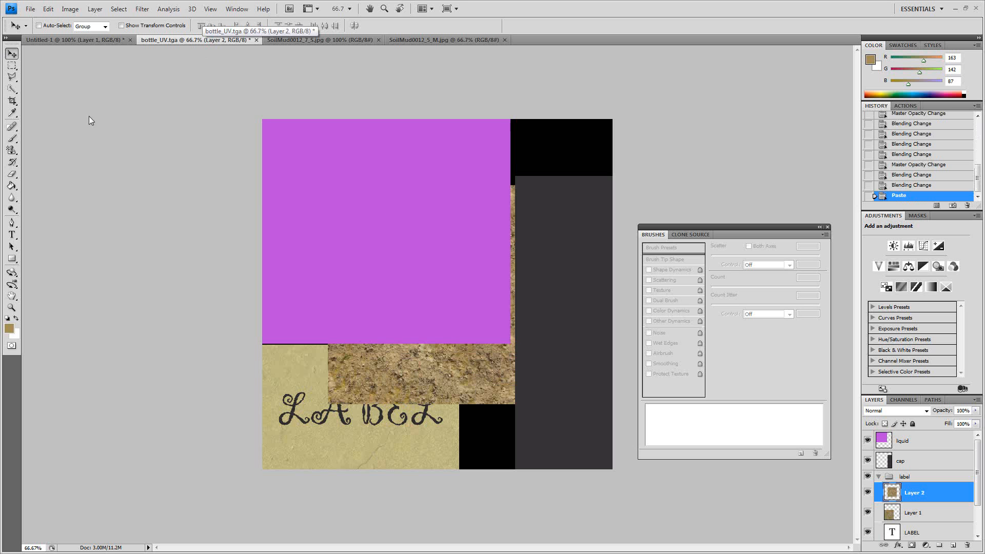
- Move and scale the newly pasted mud layer so it spans the full width of the label area
{"action": "left_click_drag", "start_coordinate": [453, 353], "coordinate": [349, 445]}
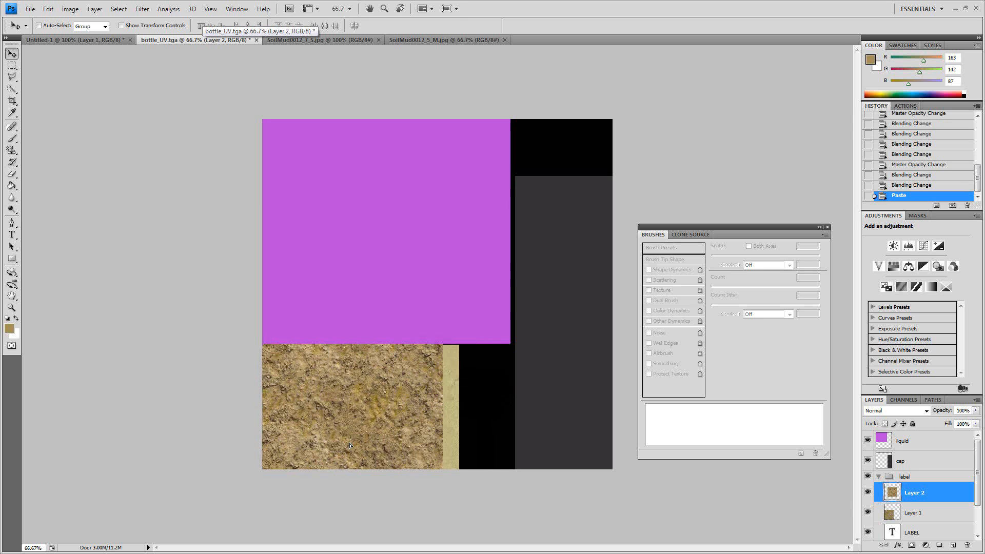
{"action": "key", "text": "ctrl+t"}
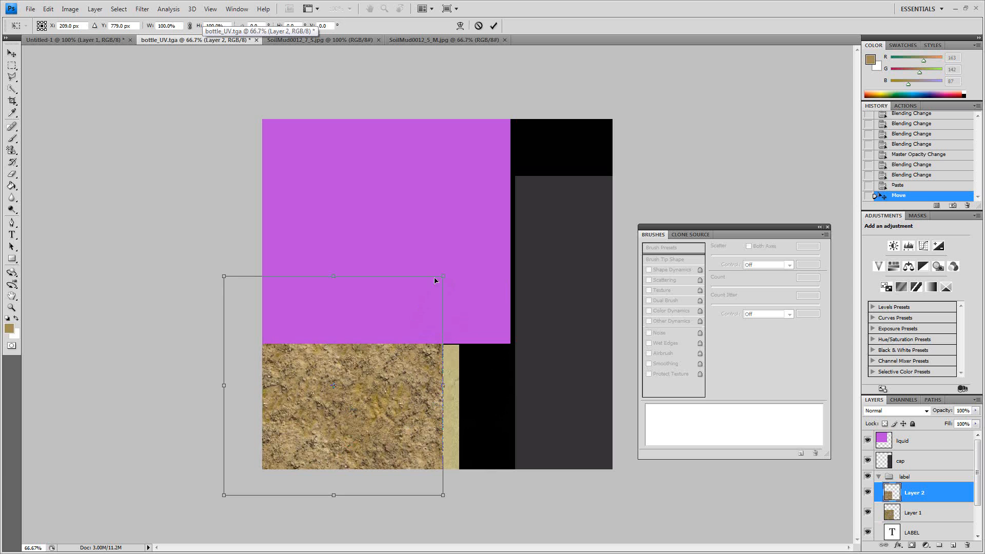
{"action": "left_click_drag", "start_coordinate": [442, 276], "coordinate": [413, 306], "text": "shift"}
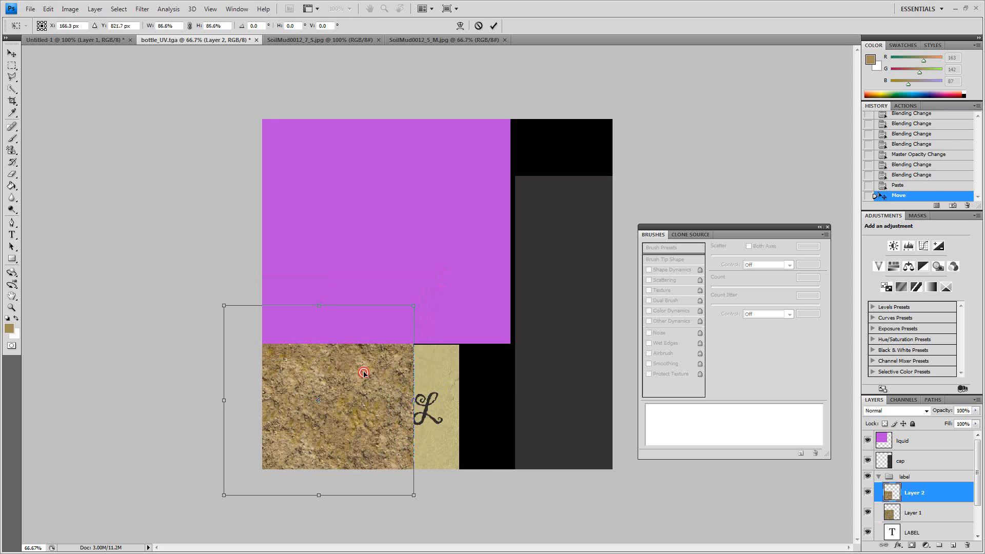
{"action": "double_click", "coordinate": [363, 373]}
{"action": "left_click_drag", "start_coordinate": [363, 373], "coordinate": [454, 399]}
{"action": "key", "text": "ctrl+t"}
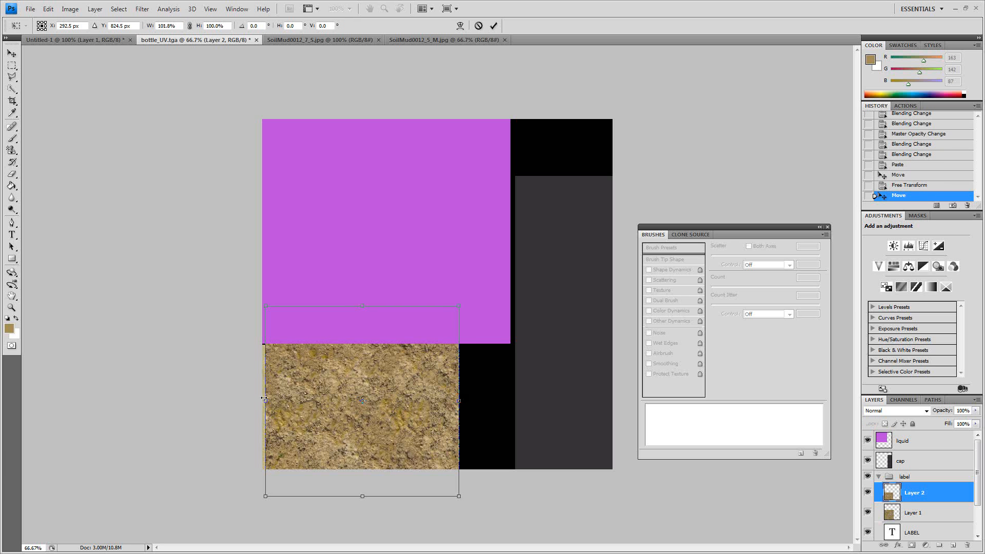
{"action": "left_click_drag", "start_coordinate": [265, 400], "coordinate": [261, 400]}
{"action": "double_click", "coordinate": [318, 386]}
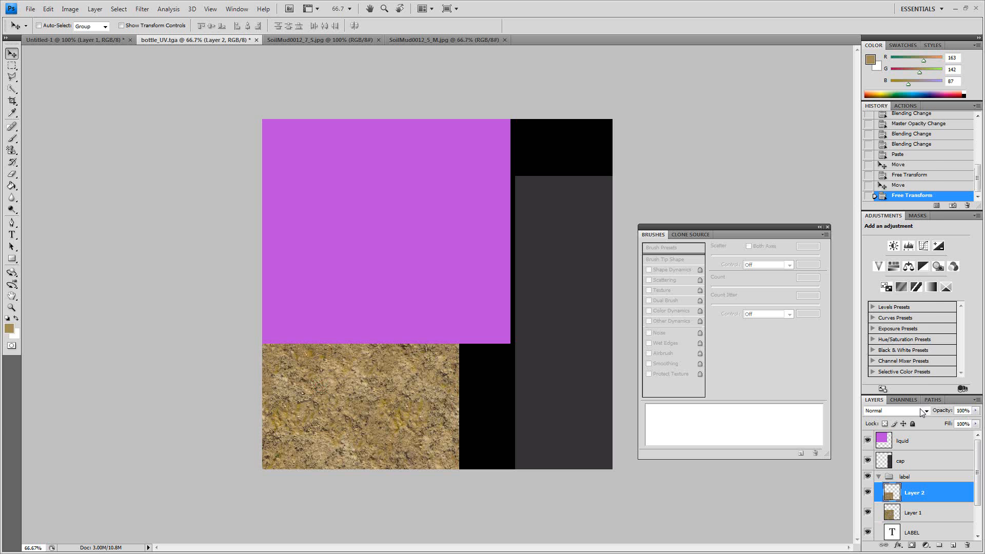
- Compare the darkening blend modes on the second mud layer and settle on Darker Color
{"action": "double_click", "coordinate": [922, 412]}
{"action": "key", "text": "Down"}
{"action": "key", "text": "Down"}
{"action": "key", "text": "Down"}
{"action": "key", "text": "Down"}
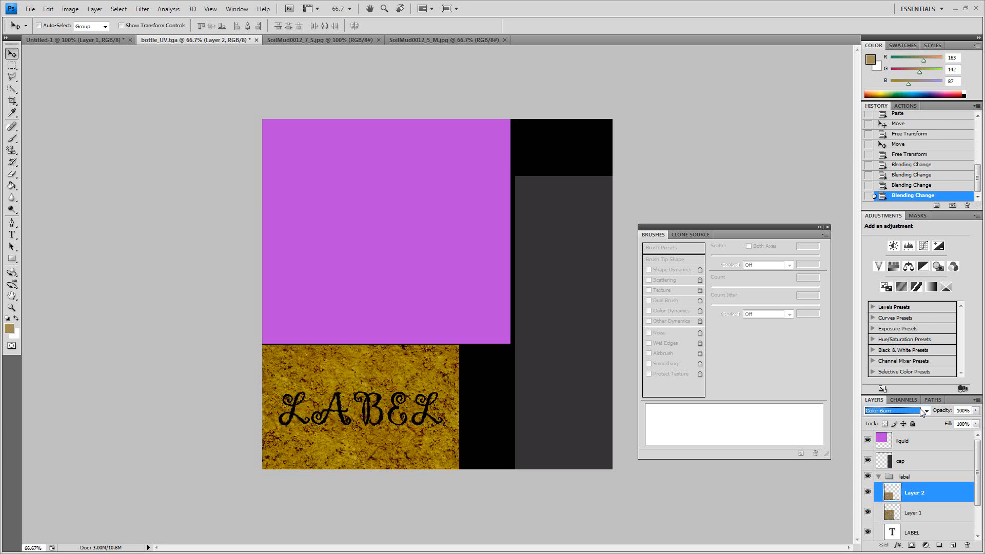
{"action": "key", "text": "Up"}
{"action": "key", "text": "Down"}
{"action": "key", "text": "Down"}
{"action": "key", "text": "Down"}
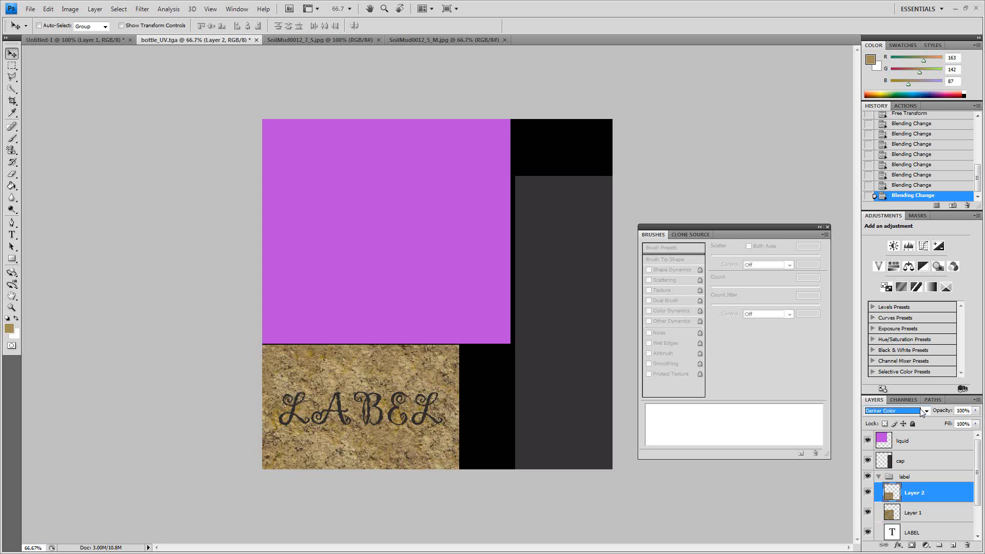
{"action": "key", "text": "Down"}
{"action": "key", "text": "Up"}
- Lower the second mud layer's opacity to 31%, keeping the Darker Color blend mode
{"action": "left_click", "coordinate": [975, 410]}
{"action": "left_click_drag", "start_coordinate": [974, 421], "coordinate": [940, 422]}
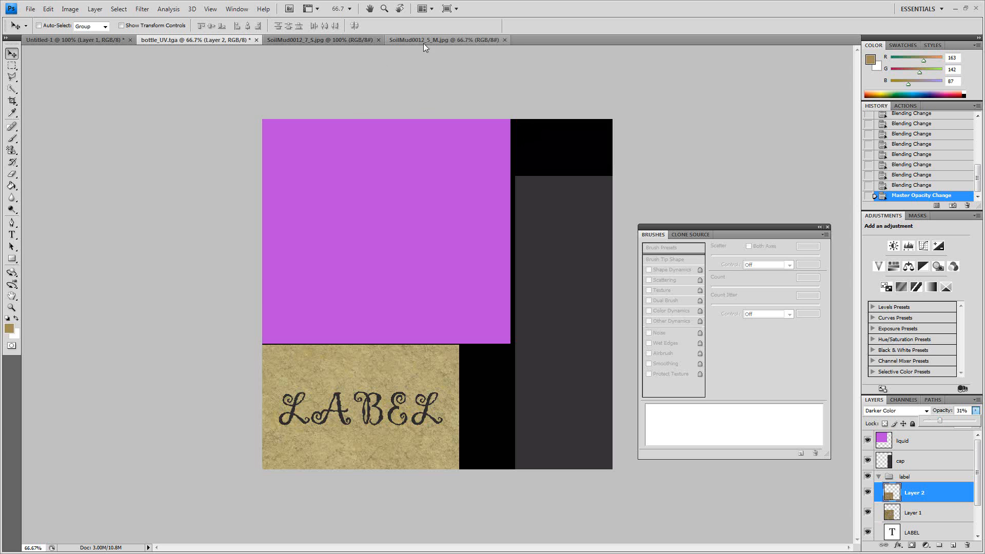
{"action": "left_click", "coordinate": [903, 412]}
{"action": "left_click", "coordinate": [904, 413]}
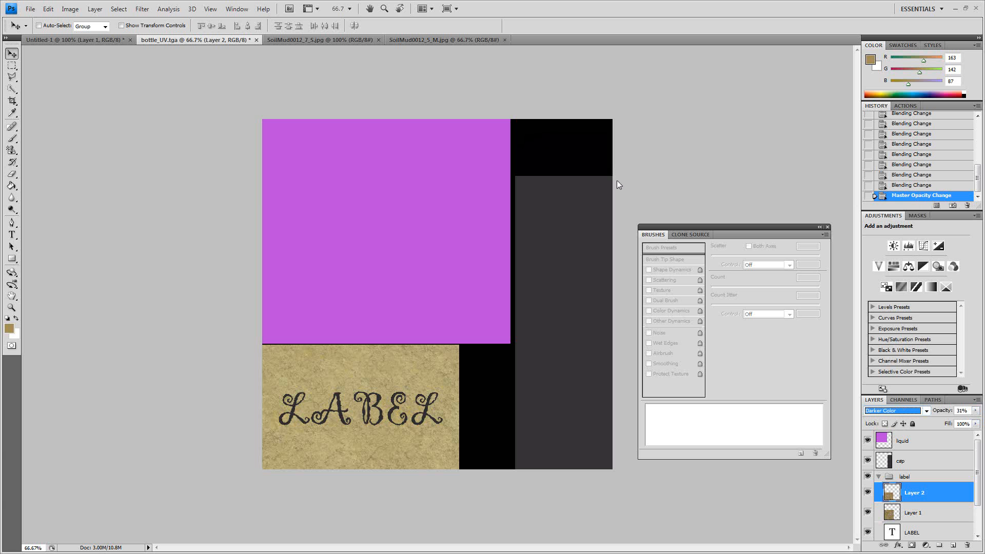
- Copy a large rectangular region from the middle of SoilMud0012_5_M.jpg into bottle_UV.tga as a third mud layer
{"action": "left_click", "coordinate": [335, 39]}
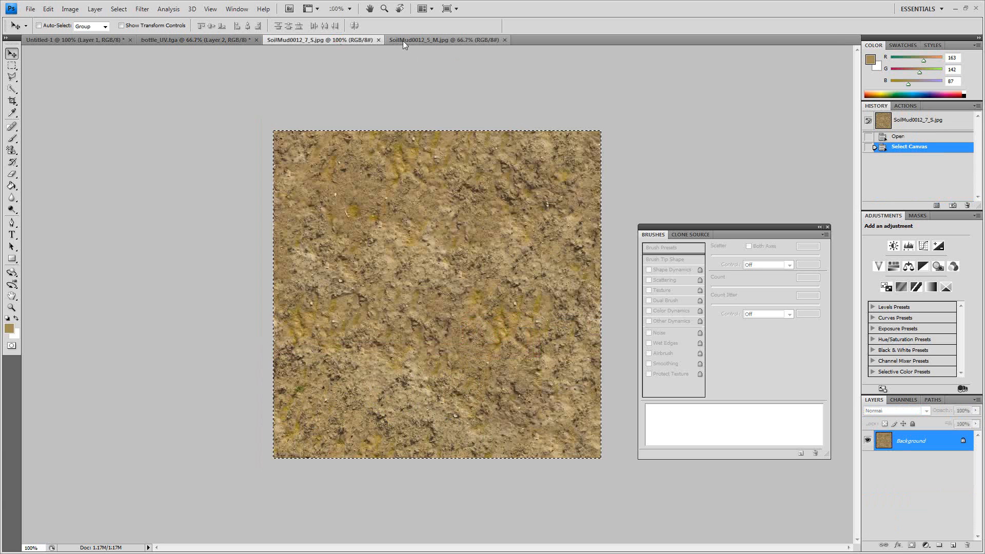
{"action": "left_click", "coordinate": [402, 40]}
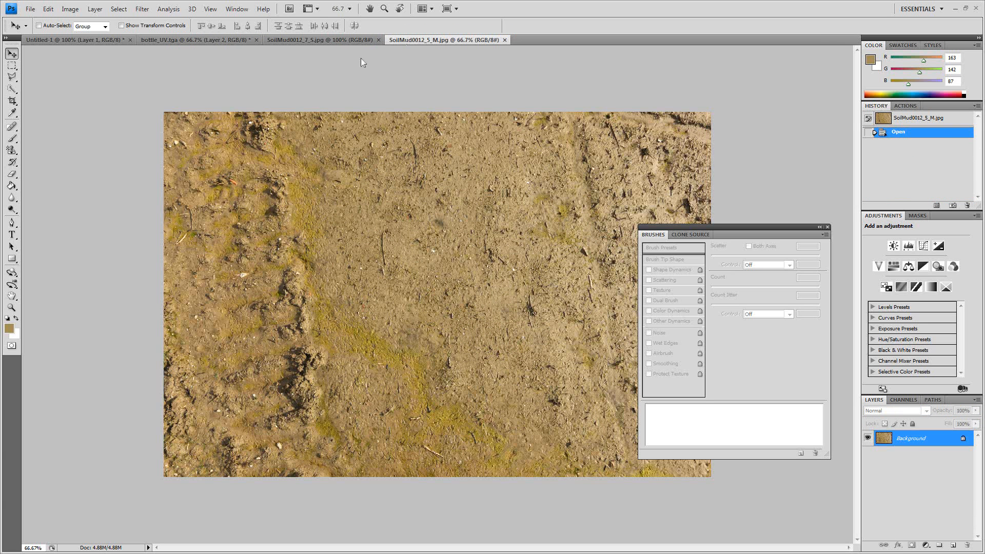
{"action": "left_click", "coordinate": [12, 65]}
{"action": "left_click_drag", "start_coordinate": [364, 113], "coordinate": [526, 395]}
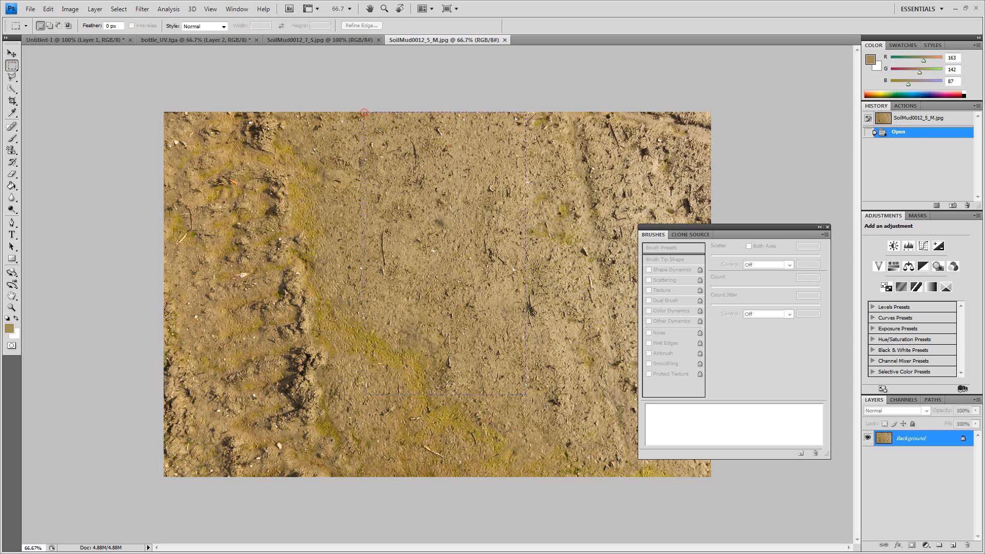
{"action": "left_click_drag", "start_coordinate": [605, 448], "coordinate": [606, 435]}
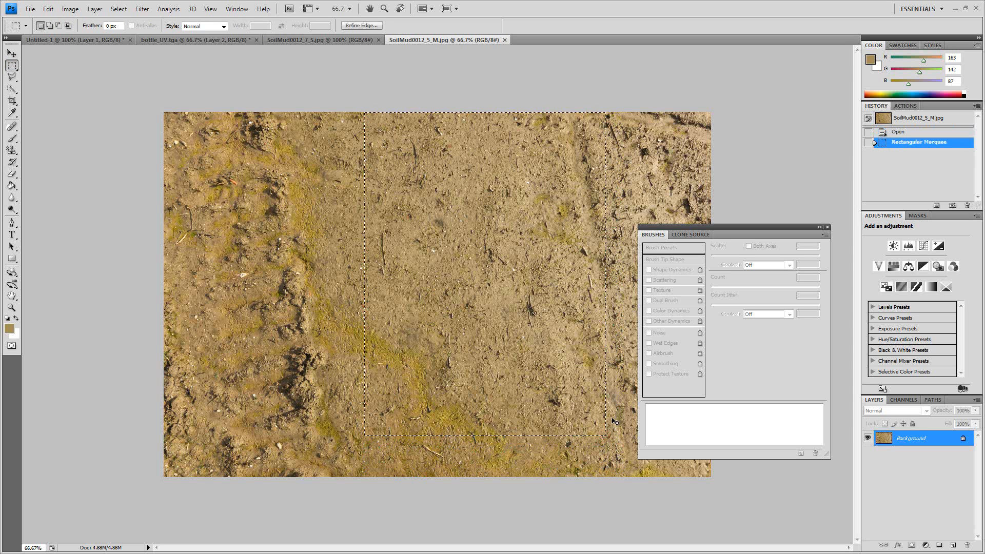
{"action": "left_click", "coordinate": [149, 39]}
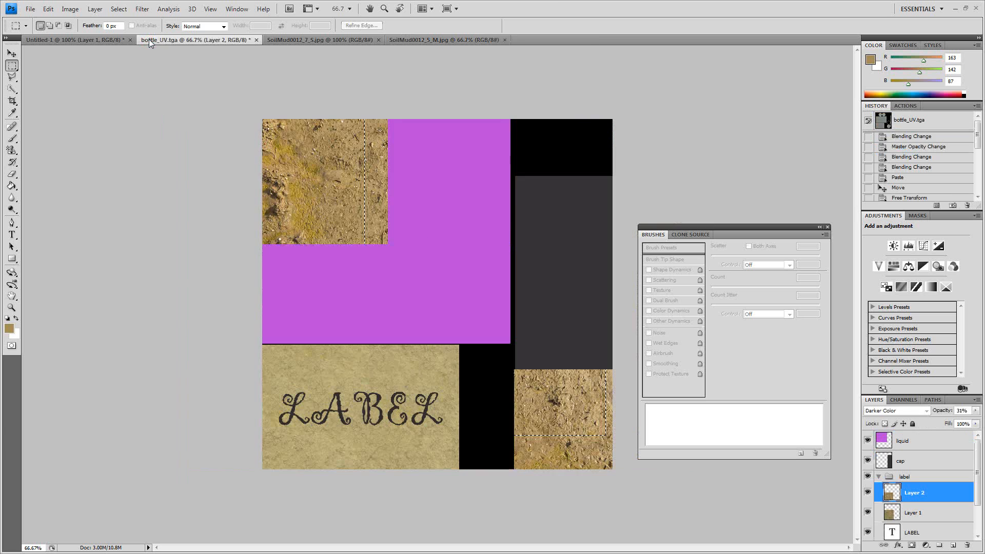
{"action": "key", "text": "ctrl+v"}
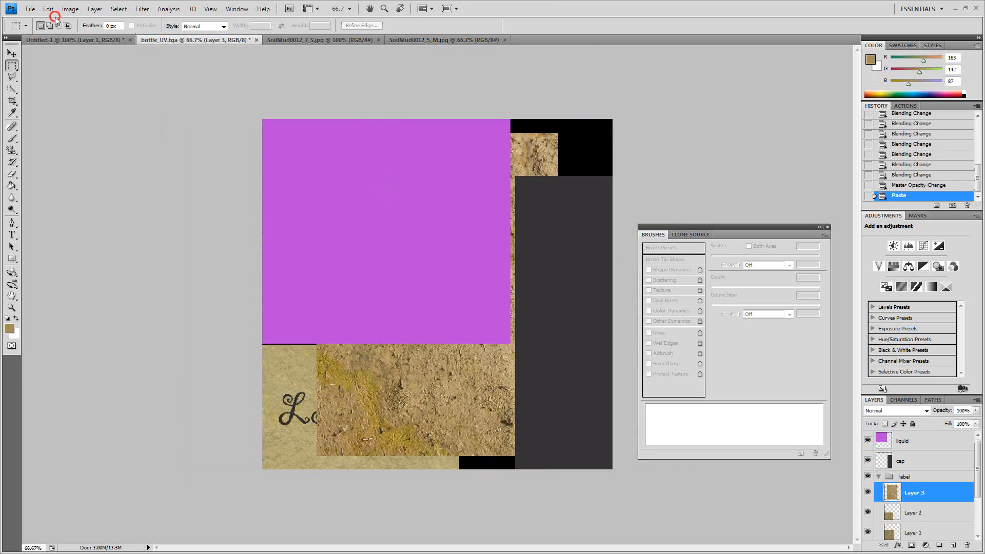
- Rotate the third mud layer 90° clockwise and move it down over the label area
{"action": "left_click", "coordinate": [48, 9]}
{"action": "mouse_move", "coordinate": [53, 202]}
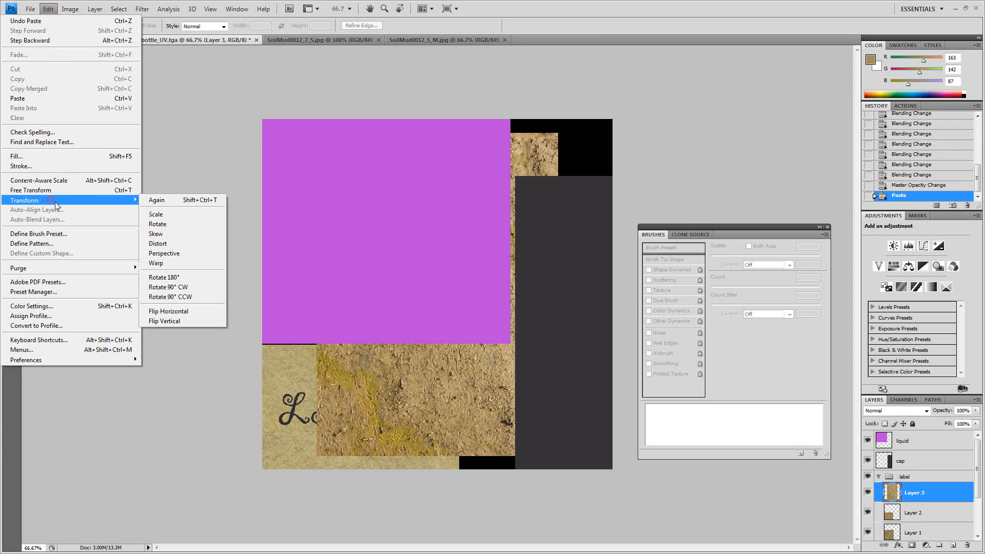
{"action": "left_click", "coordinate": [169, 282]}
{"action": "left_click", "coordinate": [11, 54]}
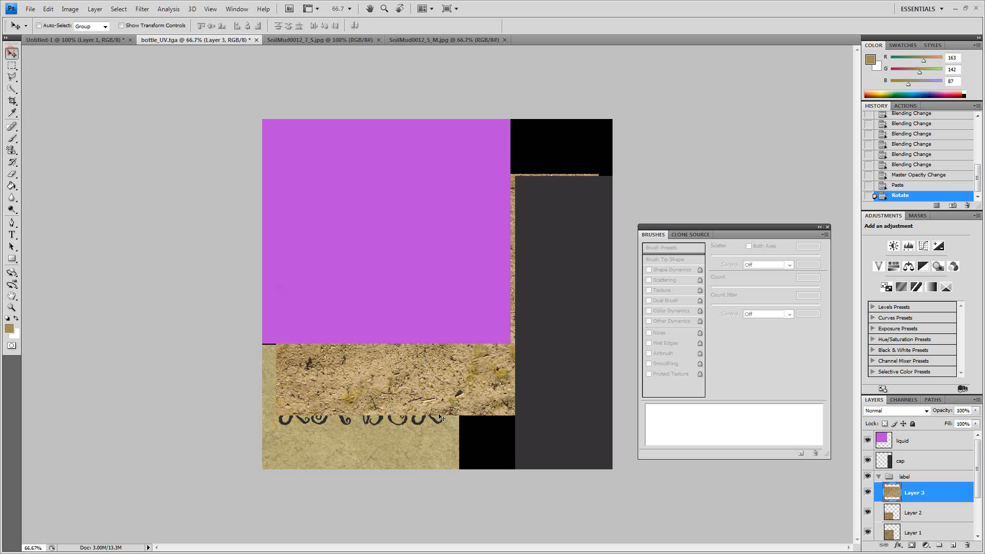
{"action": "left_click_drag", "start_coordinate": [433, 380], "coordinate": [358, 456]}
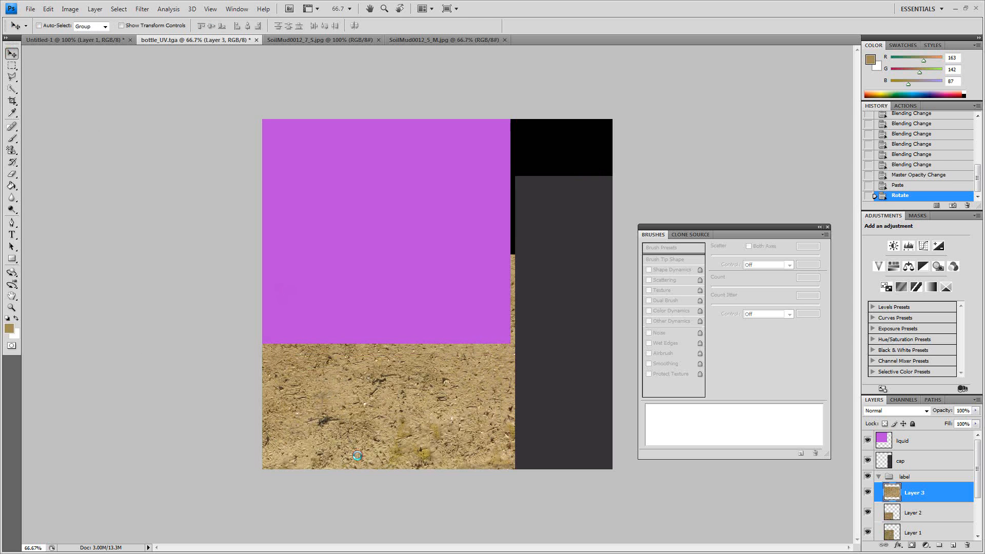
- Scale the third mud layer down proportionally and shift it so it still covers the whole label
{"action": "key", "text": "ctrl+t"}
{"action": "left_click_drag", "start_coordinate": [519, 256], "coordinate": [455, 308]}
{"action": "double_click", "coordinate": [376, 369]}
{"action": "left_click_drag", "start_coordinate": [391, 370], "coordinate": [407, 371]}
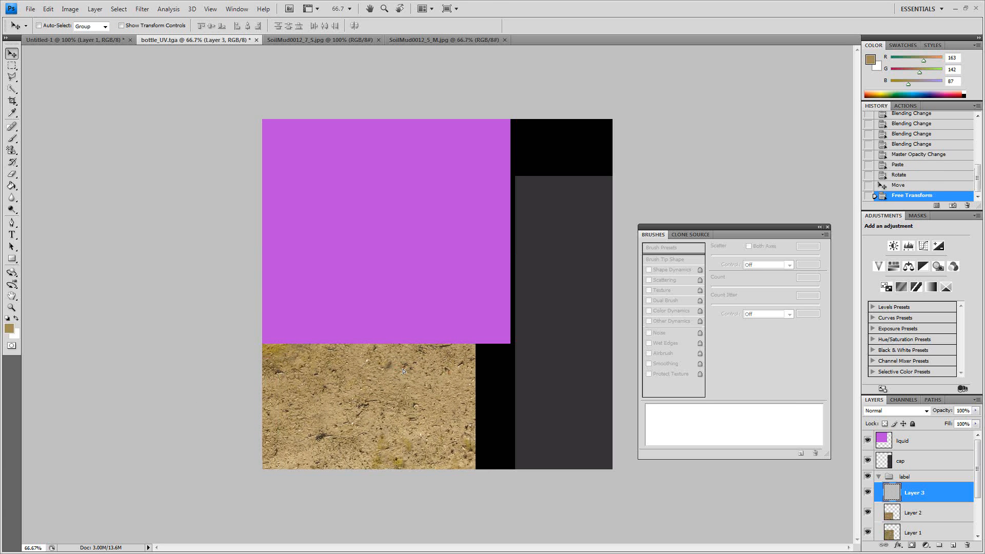
- Try the darkening blend modes on the third mud layer, from Darken through Color Burn, and settle on Darker Color
{"action": "left_click", "coordinate": [903, 410]}
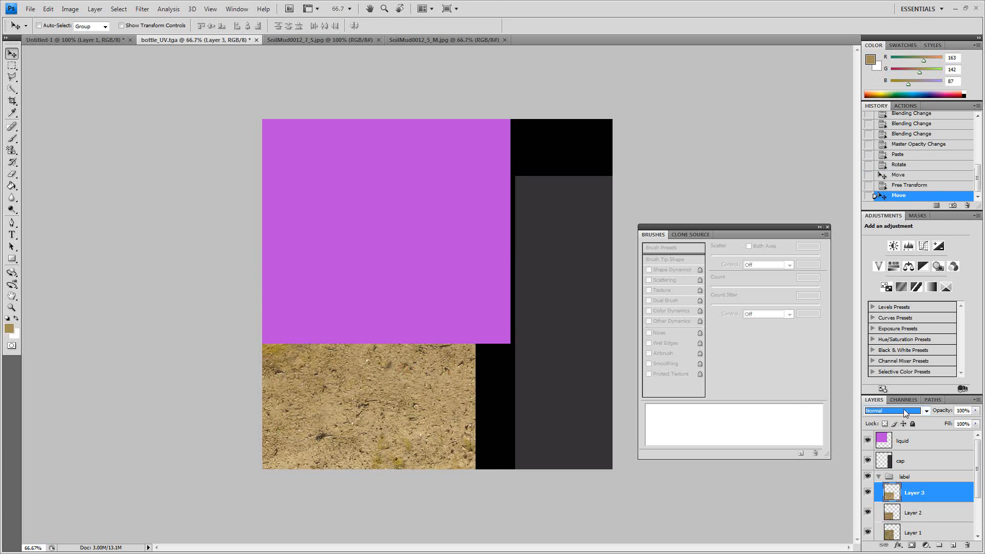
{"action": "key", "text": "Down"}
{"action": "key", "text": "Down"}
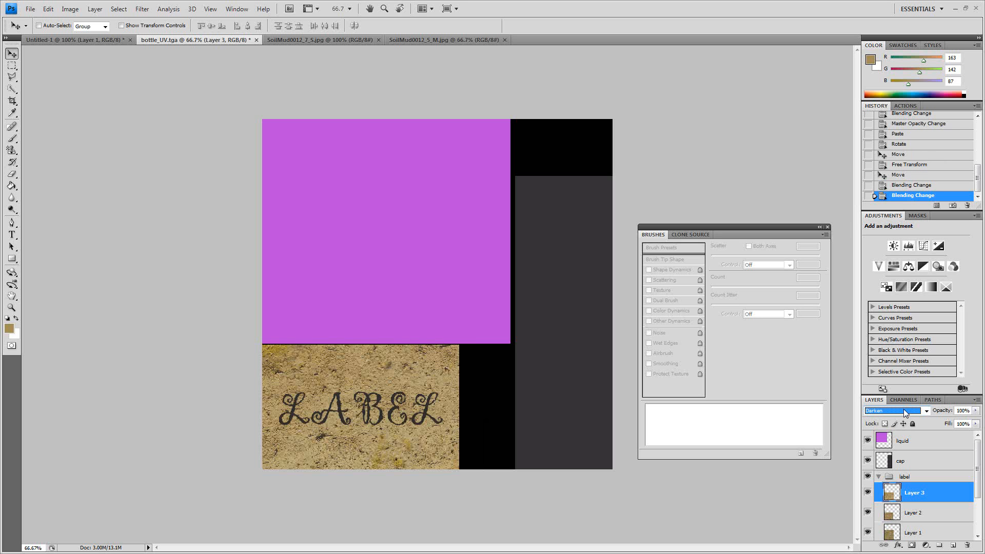
{"action": "key", "text": "Down"}
{"action": "key", "text": "Down"}
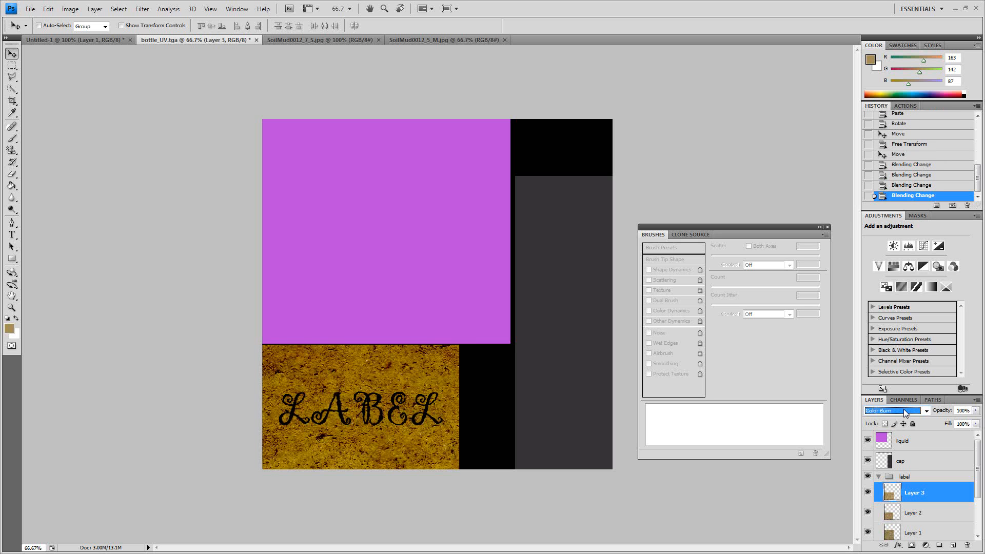
{"action": "key", "text": "Down"}
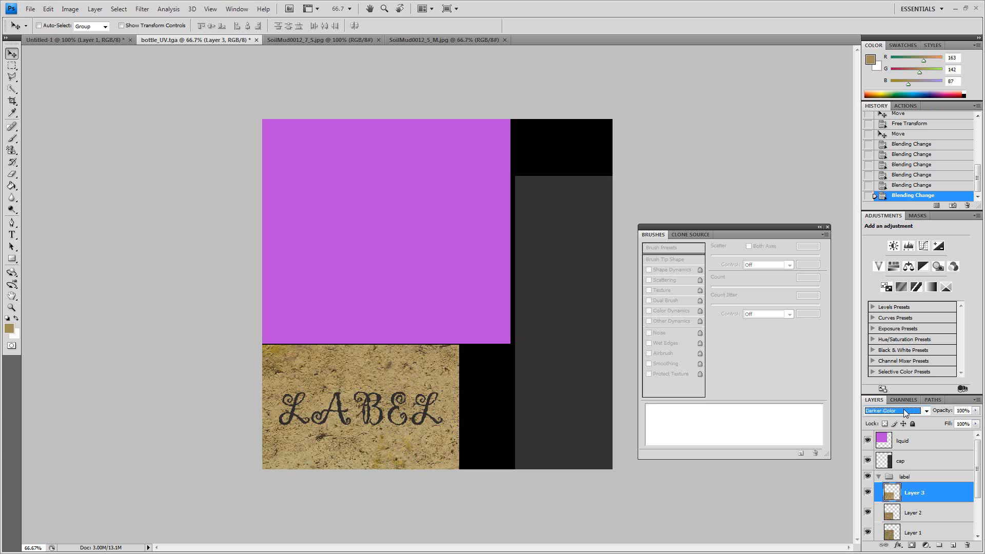
{"action": "key", "text": "Down"}
{"action": "key", "text": "Up"}
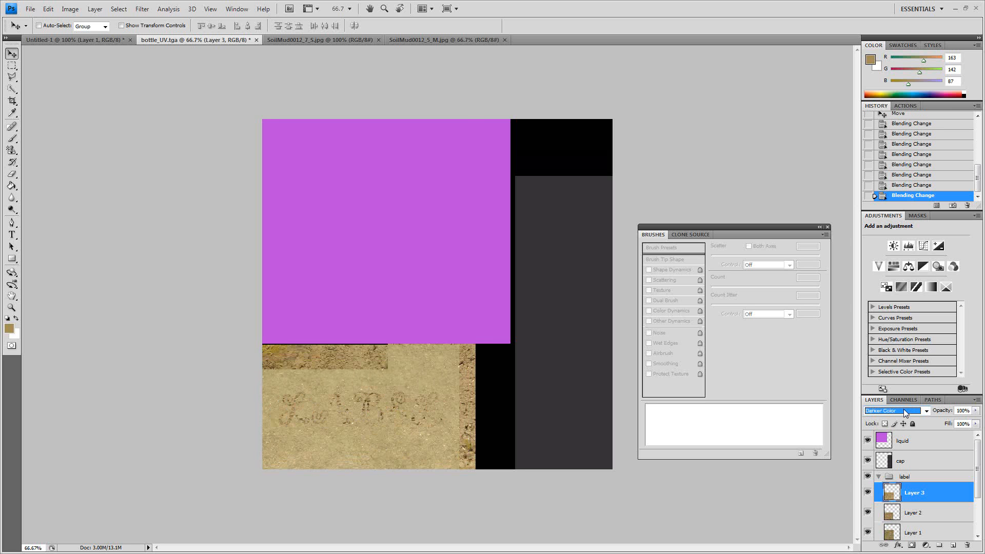
- Lower the third mud layer's opacity to 57%
{"action": "left_click", "coordinate": [974, 412]}
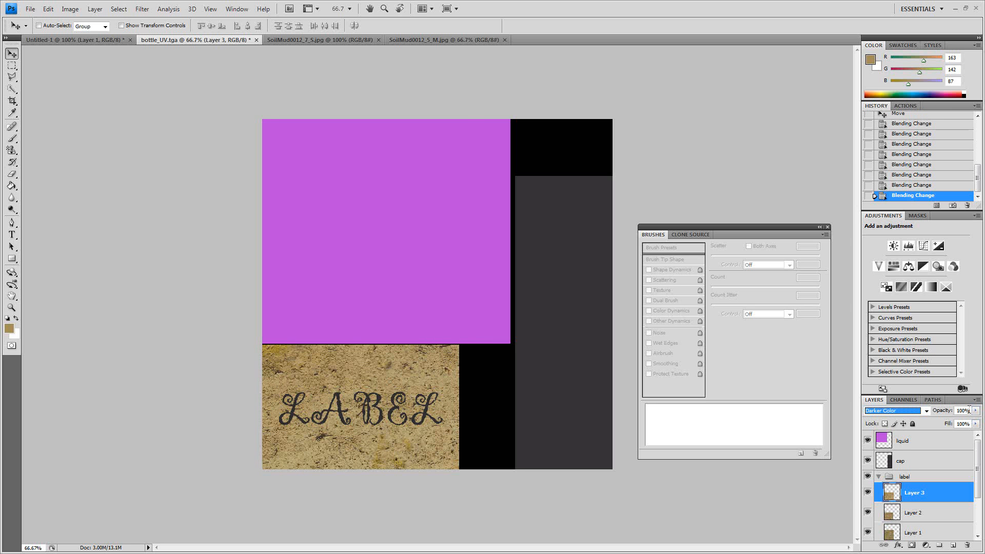
{"action": "left_click", "coordinate": [976, 410]}
{"action": "left_click_drag", "start_coordinate": [941, 423], "coordinate": [955, 422]}
- Try lightening and contrast blend modes on the third mud layer, including Color Dodge, Lighter Color, Soft Light and Hard Light
{"action": "left_click", "coordinate": [903, 414]}
{"action": "left_click", "coordinate": [903, 413]}
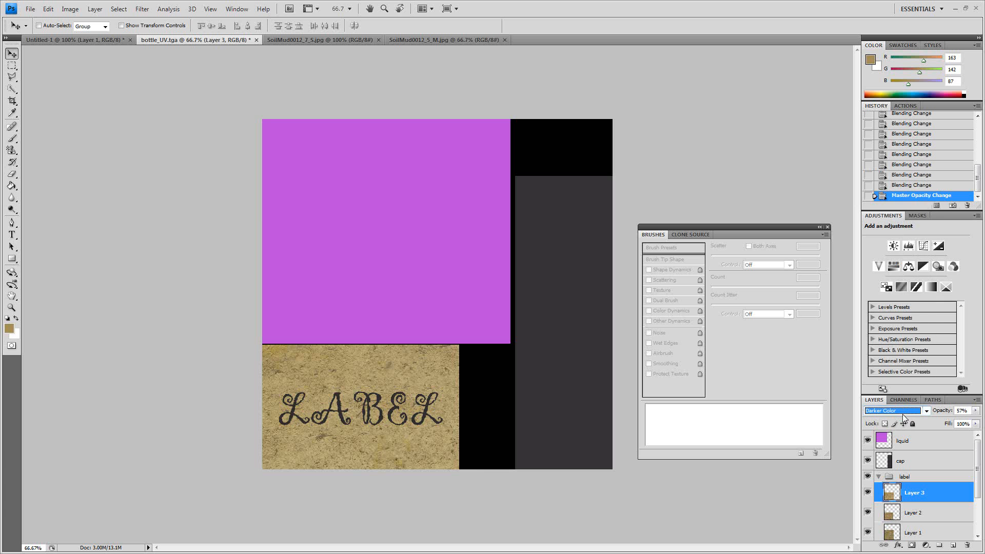
{"action": "key", "text": "Down"}
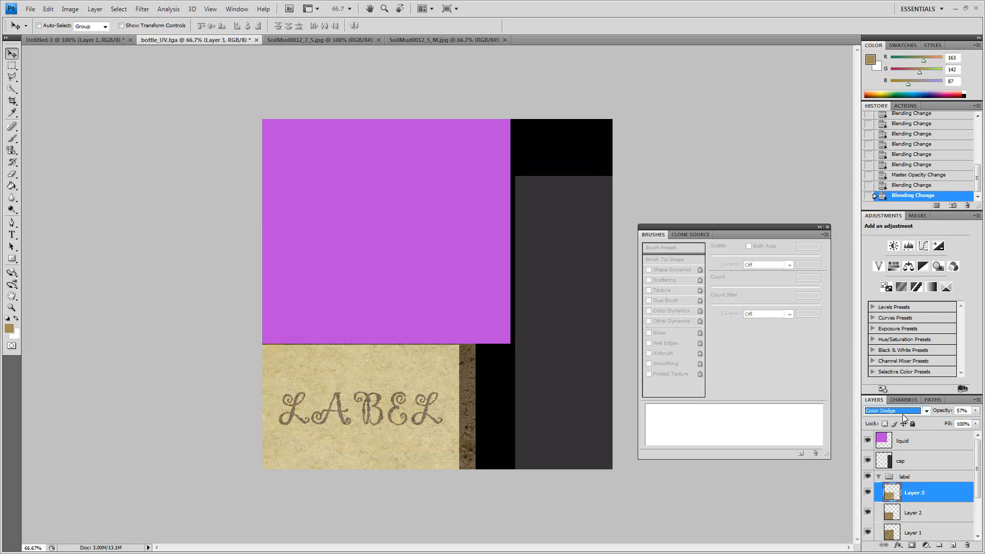
{"action": "key", "text": "Up"}
{"action": "key", "text": "Down"}
{"action": "key", "text": "Down"}
{"action": "key", "text": "Down"}
{"action": "key", "text": "Down"}
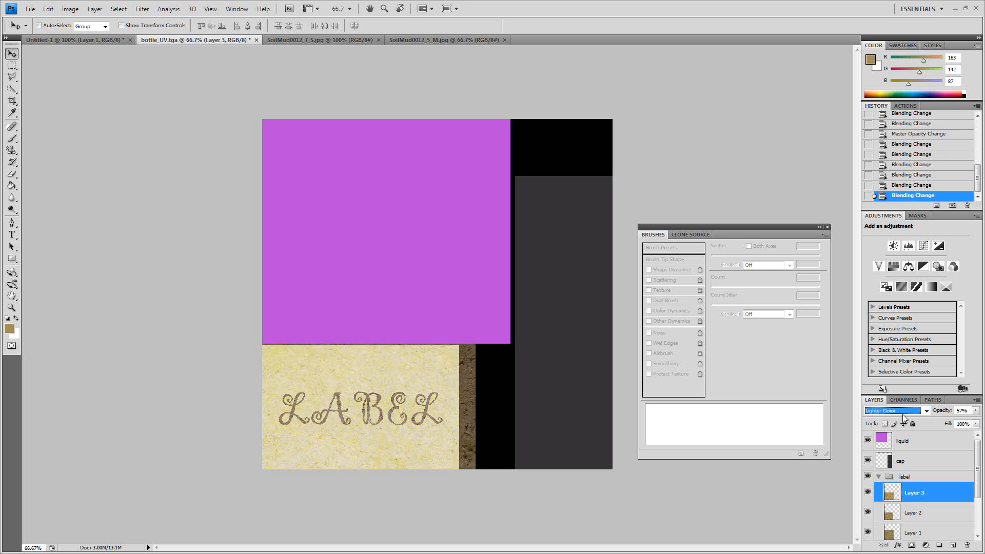
{"action": "key", "text": "Down"}
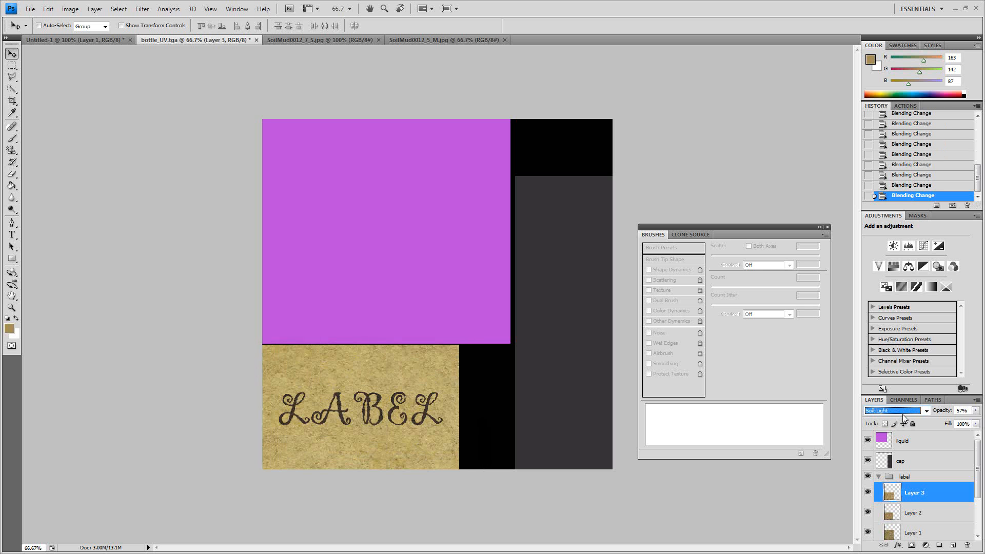
{"action": "key", "text": "Down"}
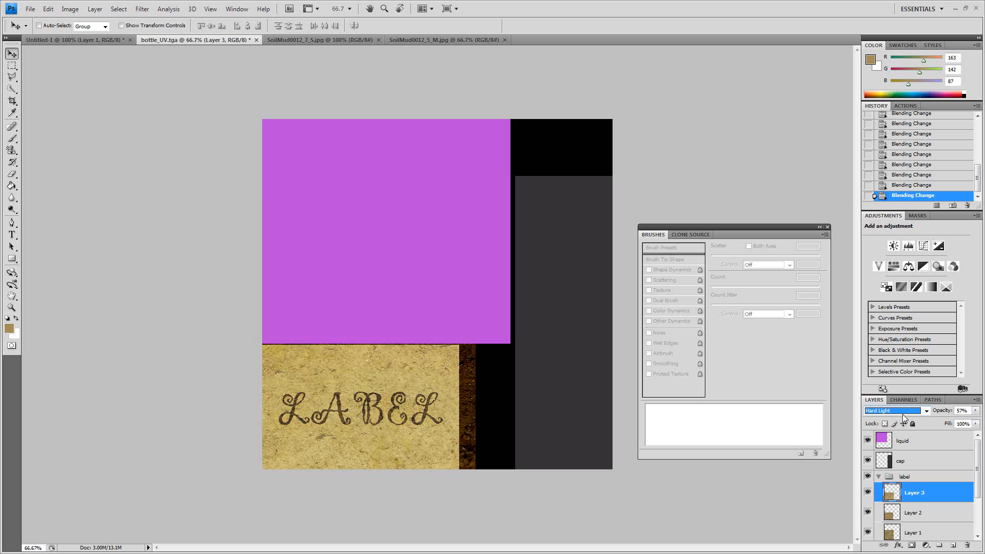
{"action": "key", "text": "Down"}
- Go back through the third mud layer's blend modes, comparing Color Dodge, Darker Color, Darken and Dissolve over the label
{"action": "key", "text": "Up"}
{"action": "key", "text": "Up"}
{"action": "key", "text": "Up"}
{"action": "key", "text": "Up"}
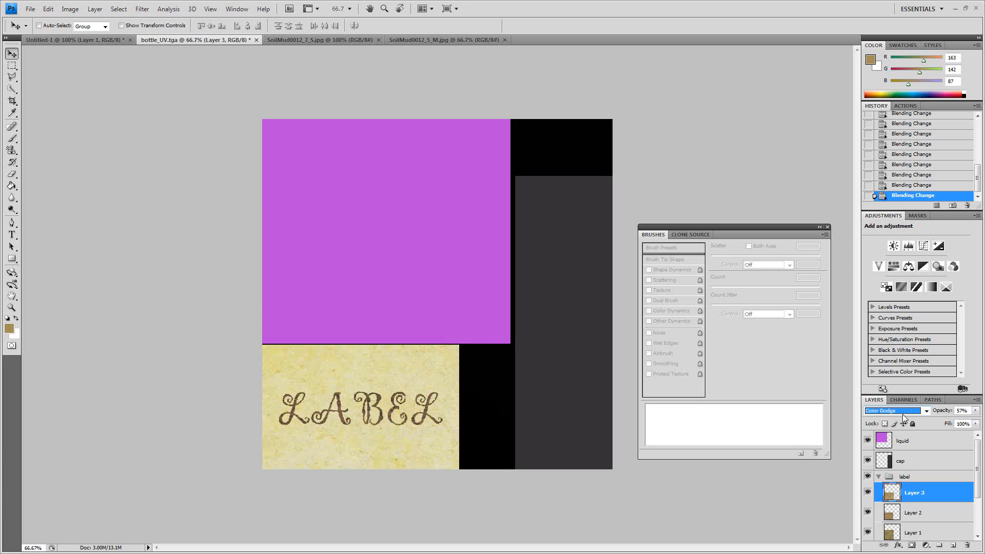
{"action": "key", "text": "Up"}
{"action": "key", "text": "Up"}
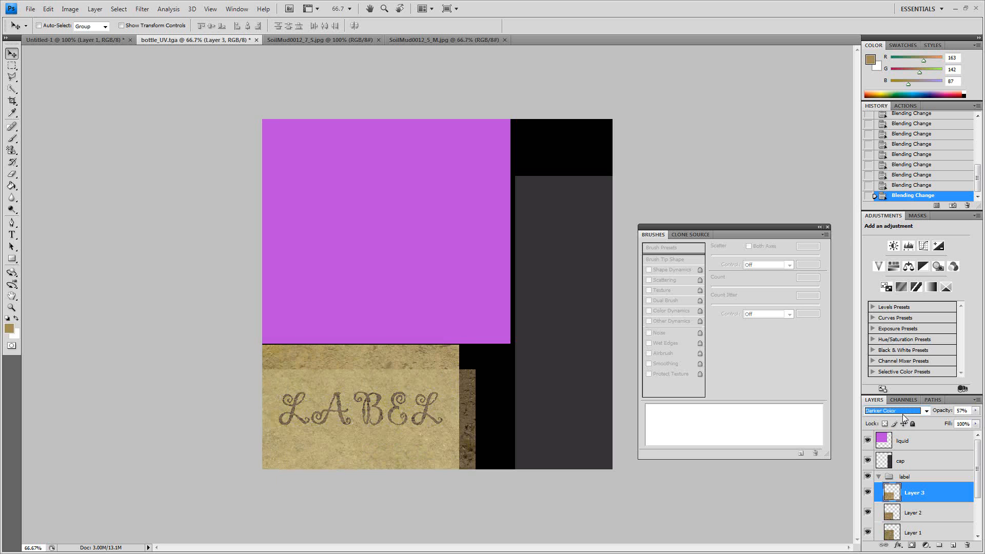
{"action": "key", "text": "Up"}
{"action": "key", "text": "Up"}
{"action": "key", "text": "Up"}
{"action": "key", "text": "Up"}
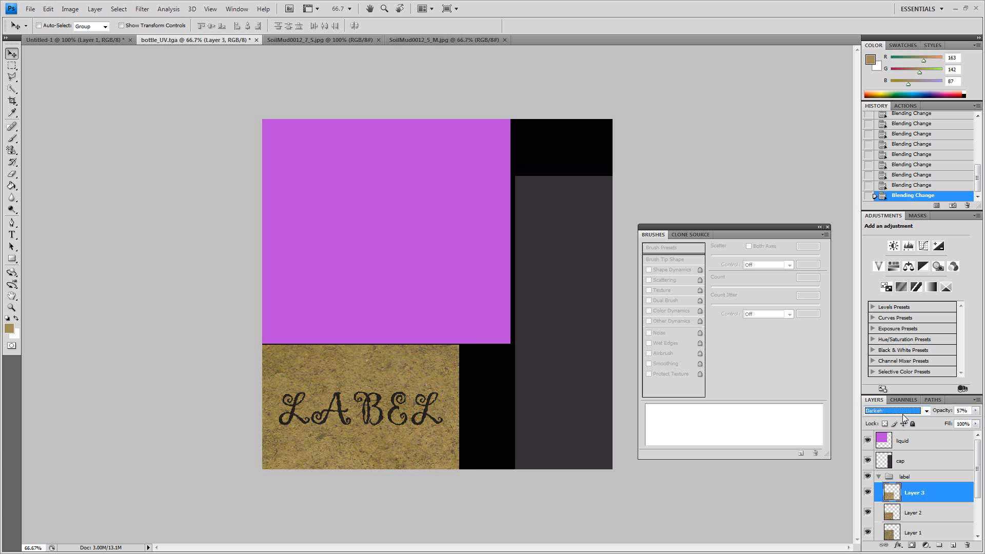
{"action": "key", "text": "Up"}
{"action": "key", "text": "Up"}
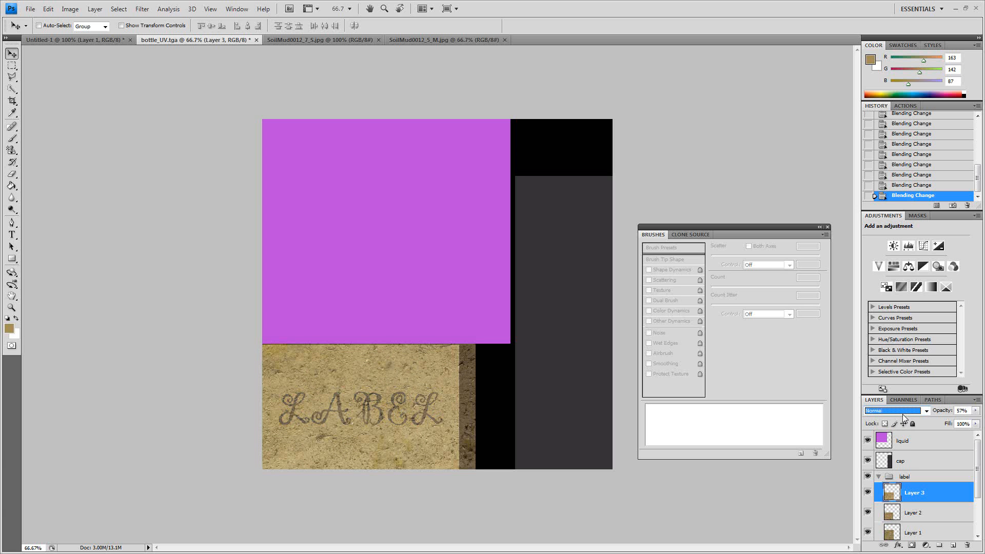
{"action": "key", "text": "Down"}
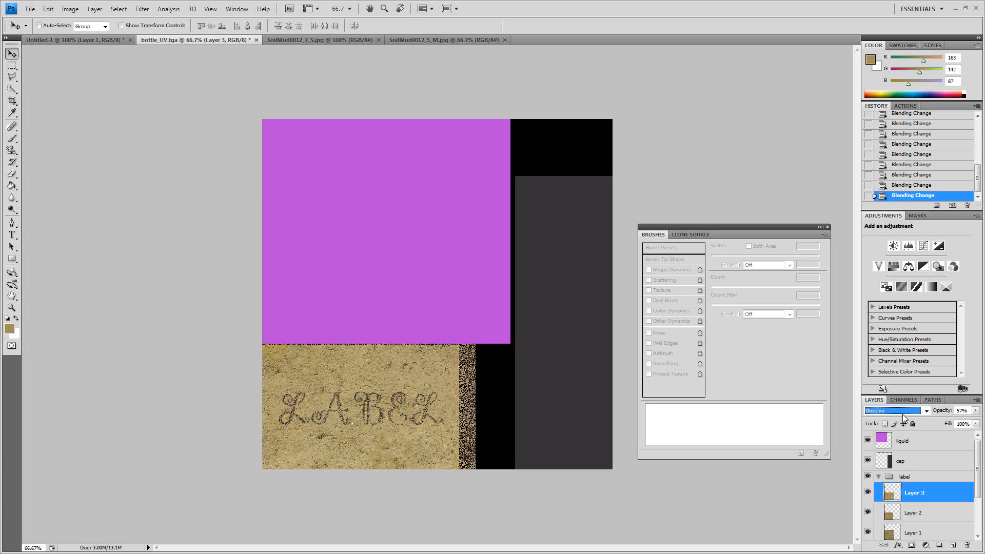
- Compare Color Burn, Lighten, Lighter Color and Overlay blending on the third mud layer
{"action": "key", "text": "Down"}
{"action": "key", "text": "Down"}
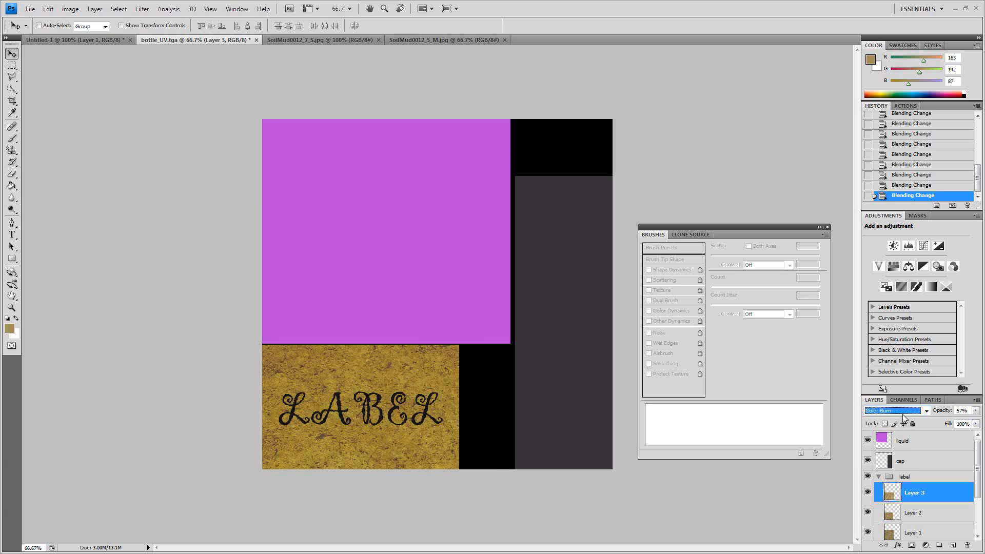
{"action": "key", "text": "Down"}
{"action": "key", "text": "Down"}
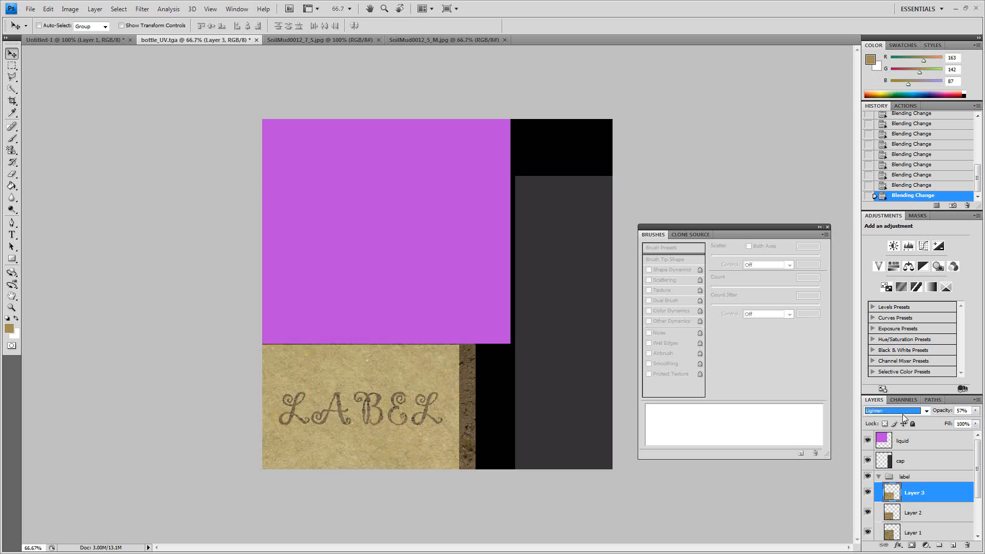
{"action": "key", "text": "Down"}
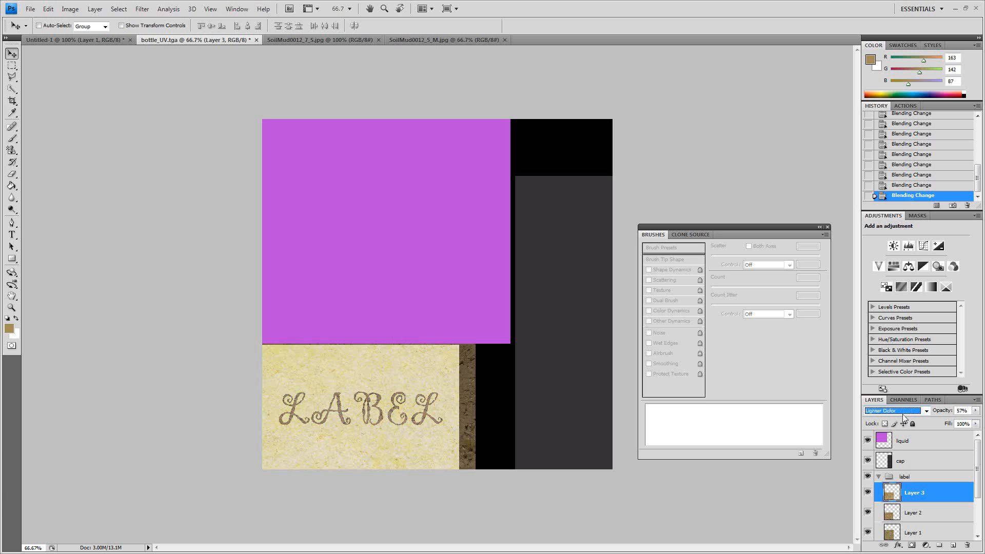
{"action": "key", "text": "Down"}
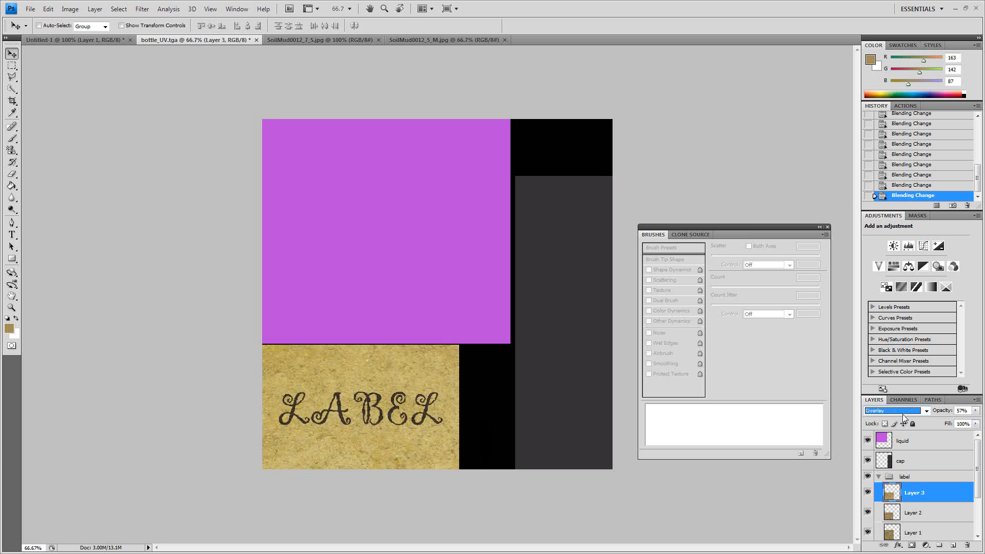
- Set the third mud layer's blend mode to Lighten and lower its opacity to 38%
{"action": "left_click", "coordinate": [903, 414]}
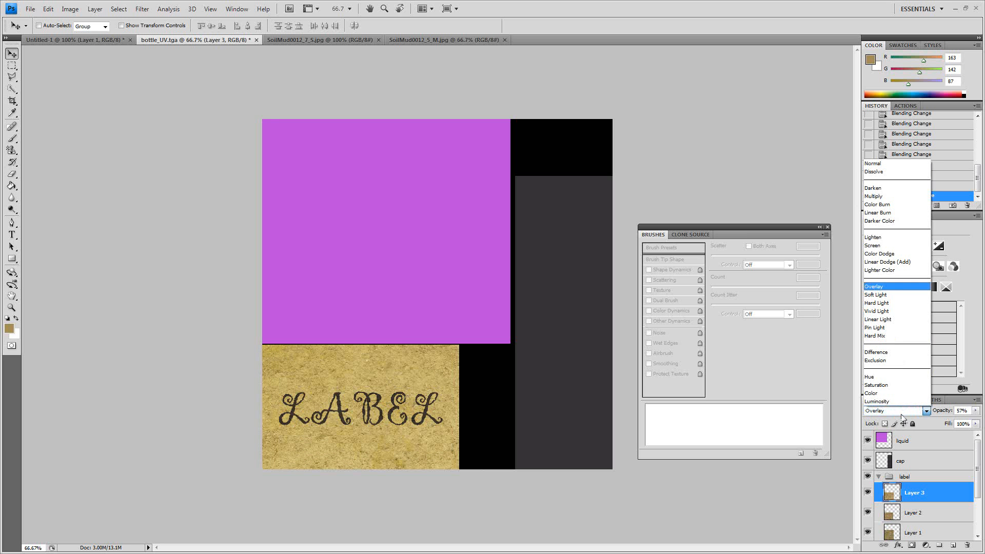
{"action": "left_click", "coordinate": [875, 164]}
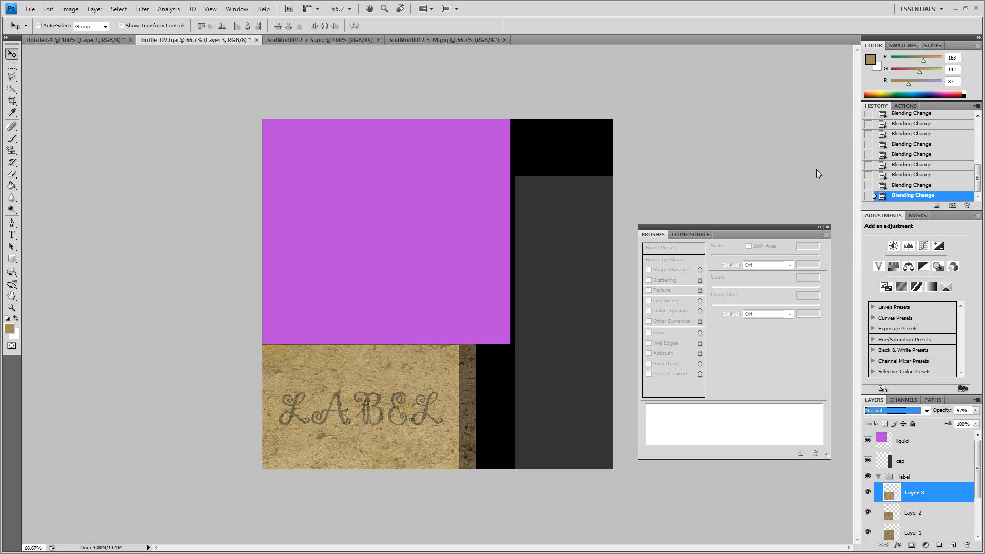
{"action": "key", "text": "Down"}
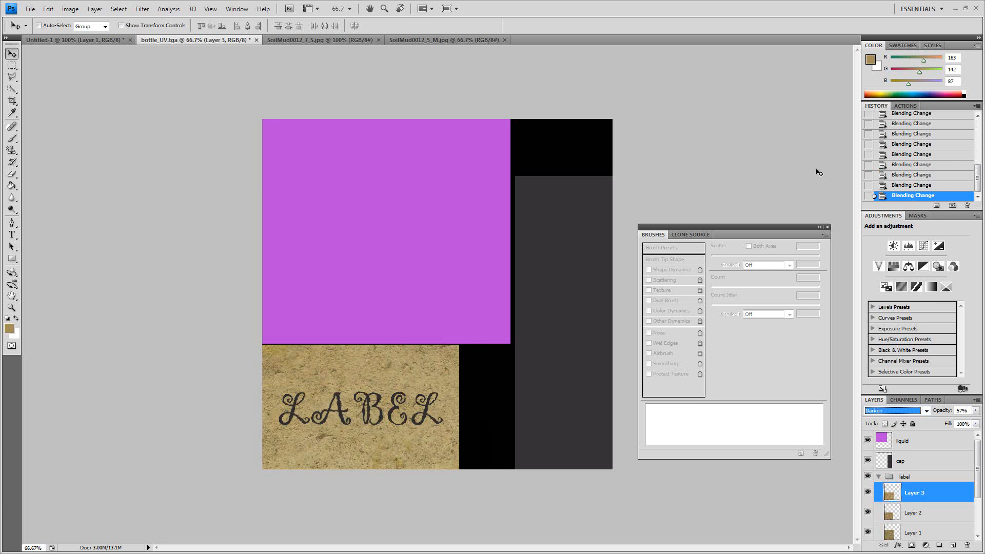
{"action": "key", "text": "Down"}
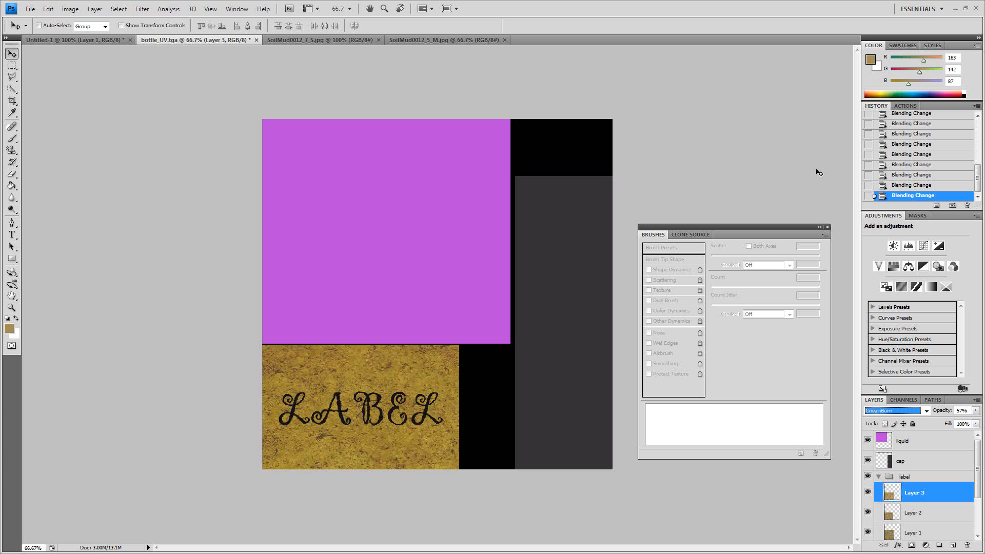
{"action": "key", "text": "Down"}
{"action": "key", "text": "Down"}
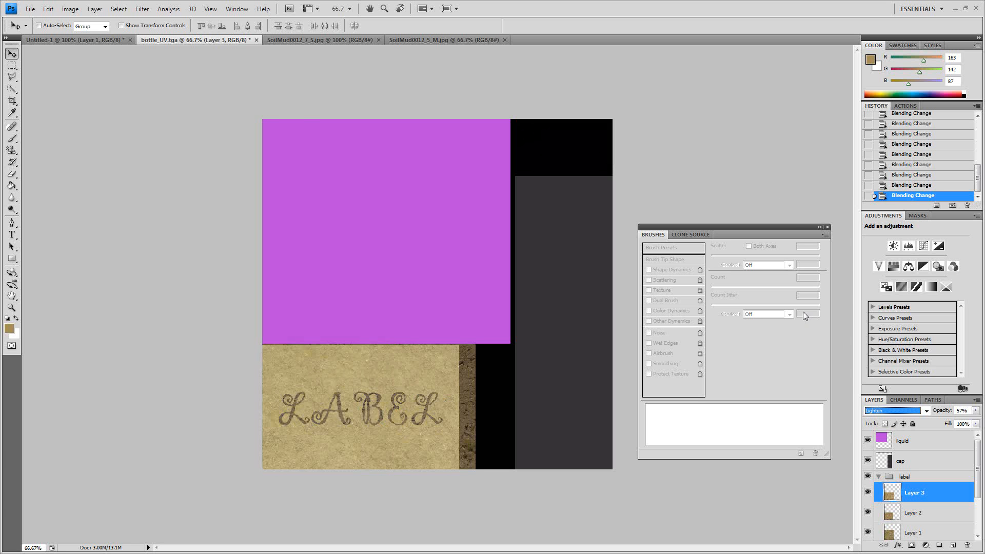
{"action": "left_click", "coordinate": [975, 410]}
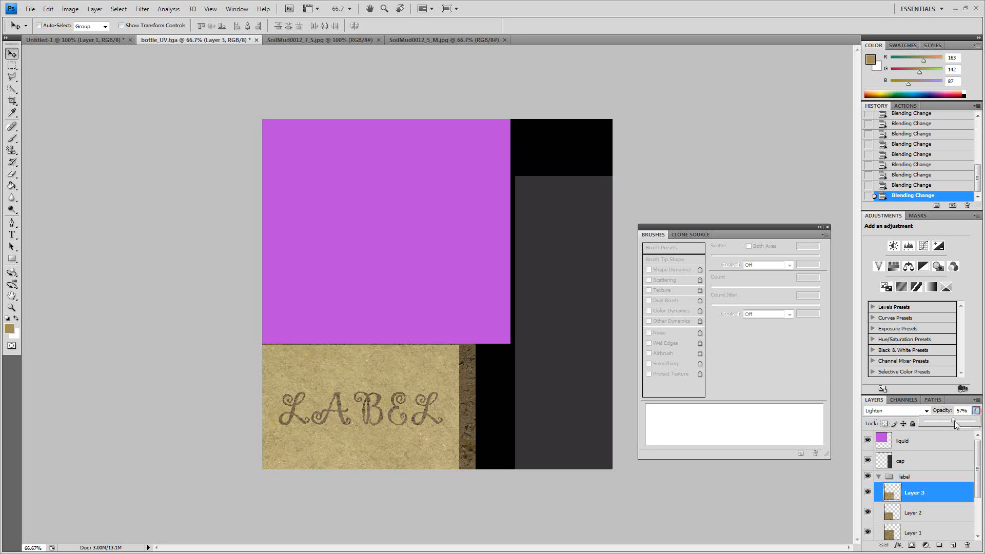
{"action": "left_click_drag", "start_coordinate": [952, 422], "coordinate": [943, 422]}
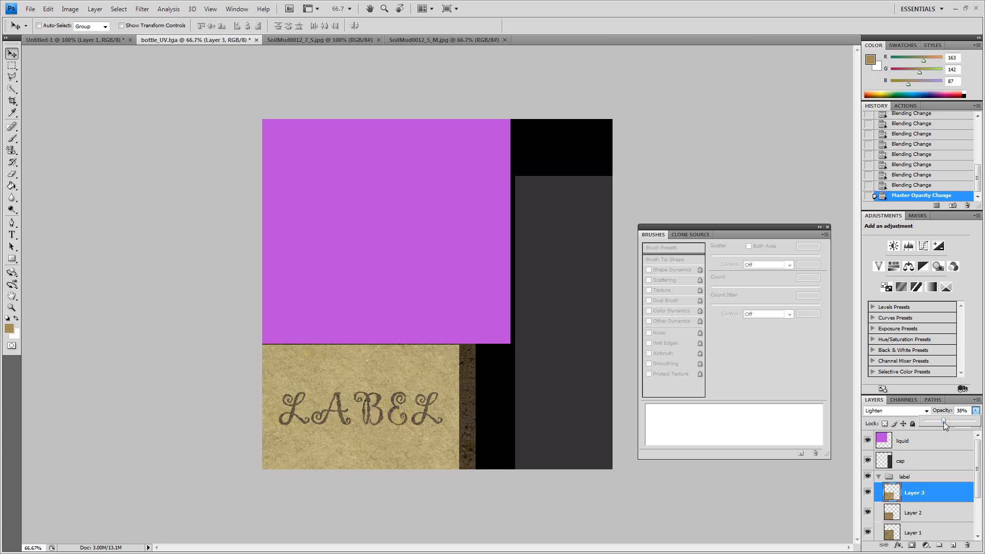
- Duplicate the third mud layer and raise the copy's opacity to 73%
{"action": "left_click_drag", "start_coordinate": [977, 470], "coordinate": [979, 485]}
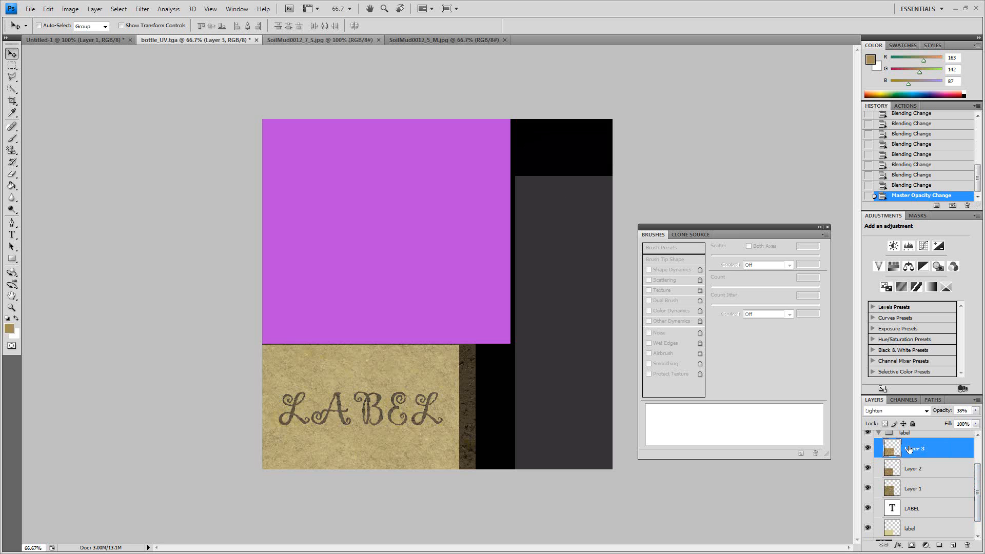
{"action": "right_click", "coordinate": [916, 448]}
{"action": "left_click", "coordinate": [918, 247]}
{"action": "left_click", "coordinate": [580, 163]}
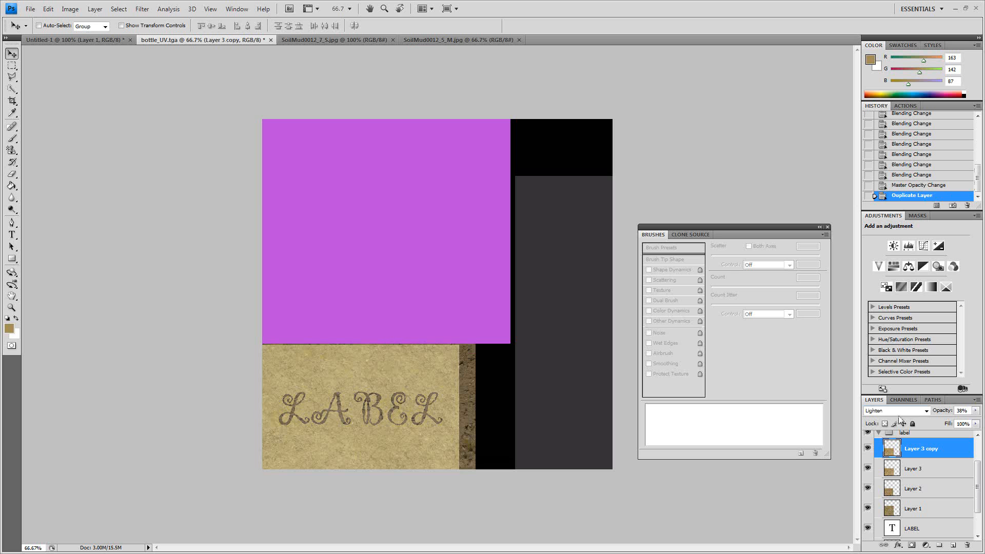
{"action": "left_click", "coordinate": [976, 411]}
{"action": "left_click", "coordinate": [962, 419]}
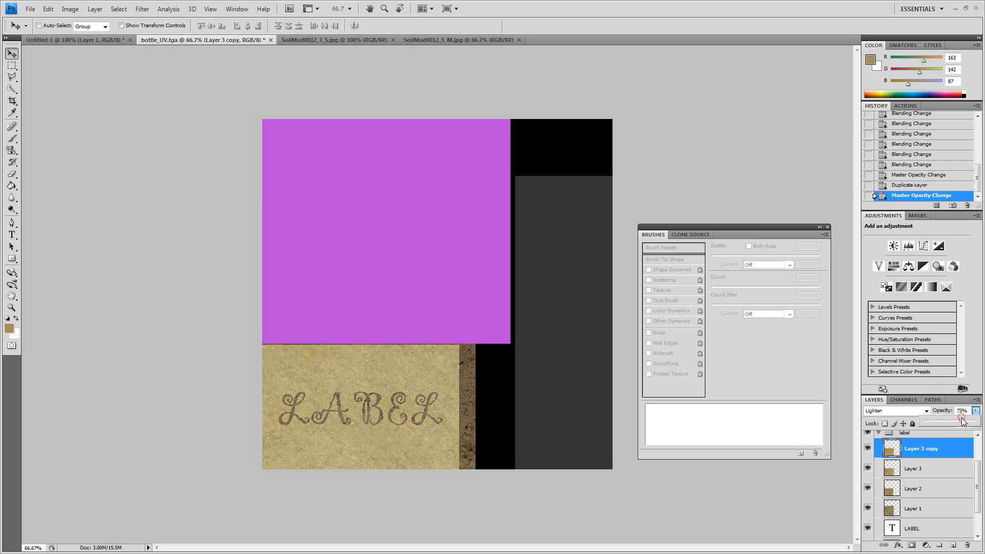
- Try blend modes on the duplicated mud layer, starting from Normal and going through Multiply and Color Dodge to Linear Dodge (Add)
{"action": "double_click", "coordinate": [921, 411]}
{"action": "left_click", "coordinate": [921, 411]}
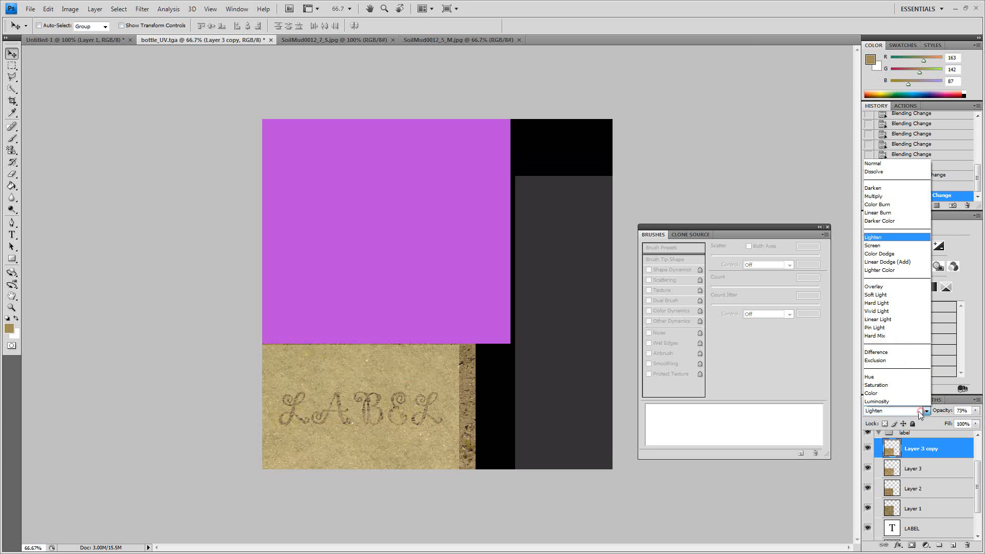
{"action": "left_click", "coordinate": [877, 163]}
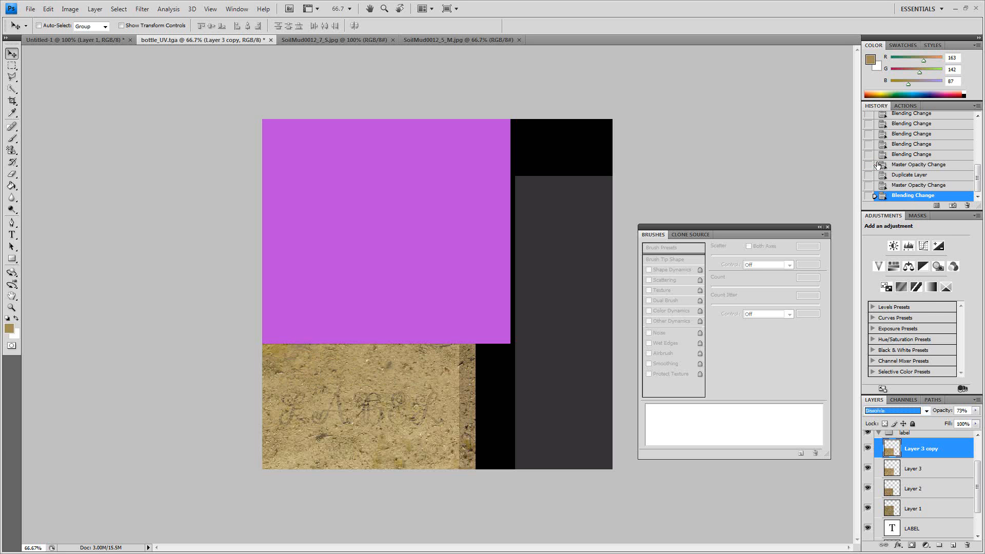
{"action": "key", "text": "Down"}
{"action": "key", "text": "Down"}
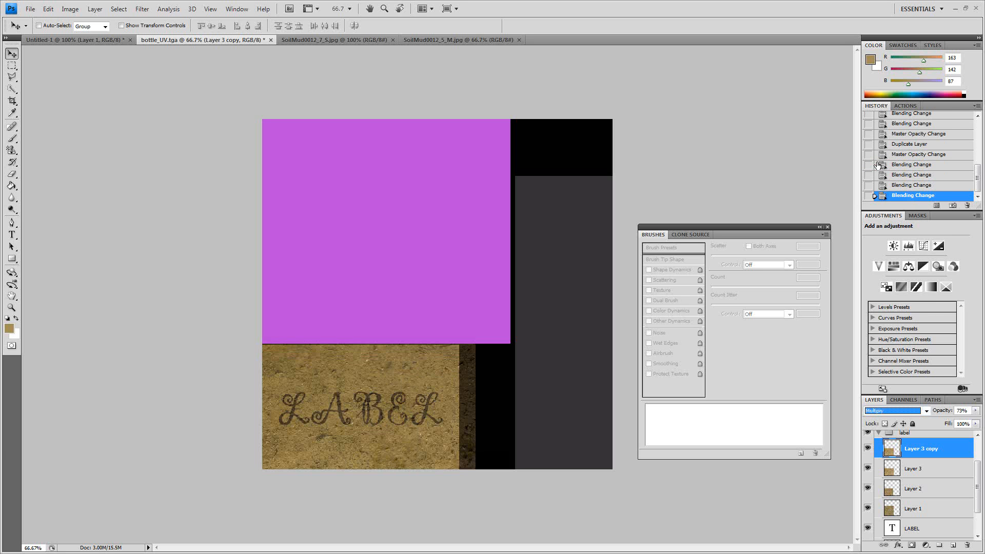
{"action": "key", "text": "Down"}
{"action": "key", "text": "Down"}
{"action": "key", "text": "Down"}
{"action": "key", "text": "Down"}
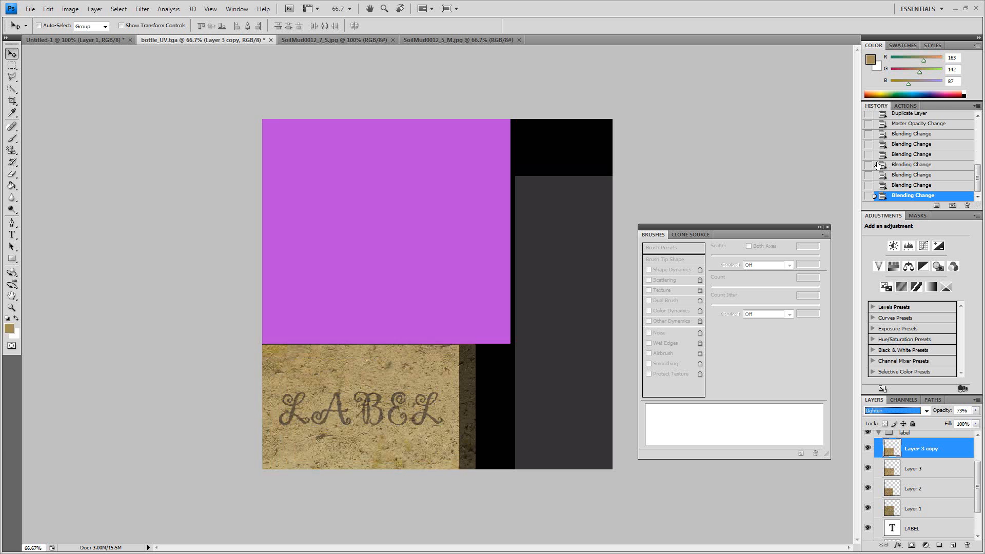
{"action": "key", "text": "Down"}
{"action": "key", "text": "Down"}
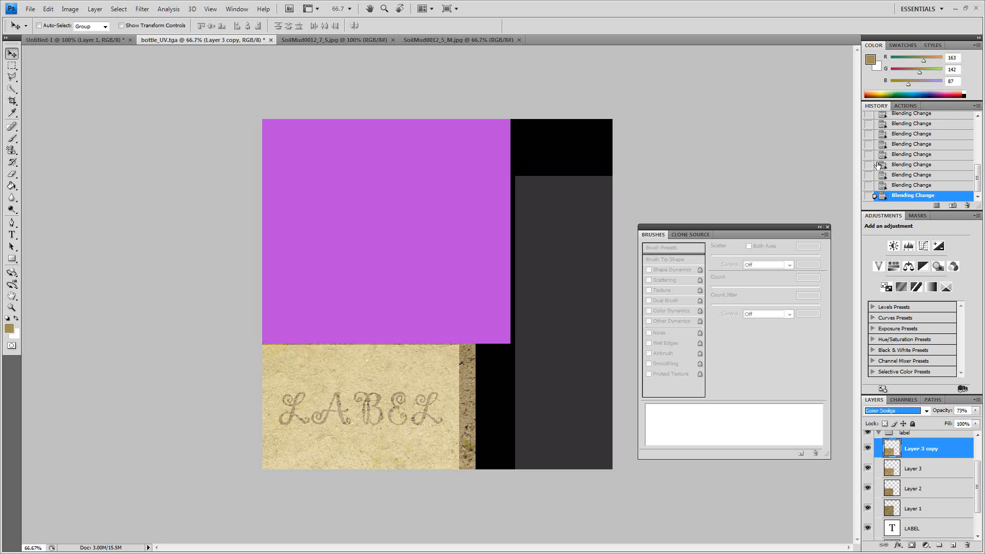
{"action": "key", "text": "Down"}
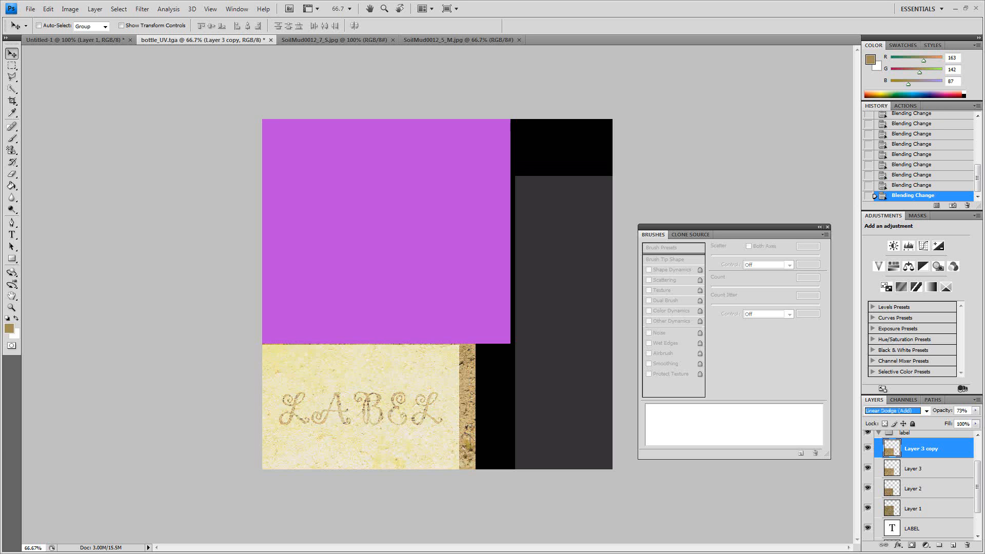